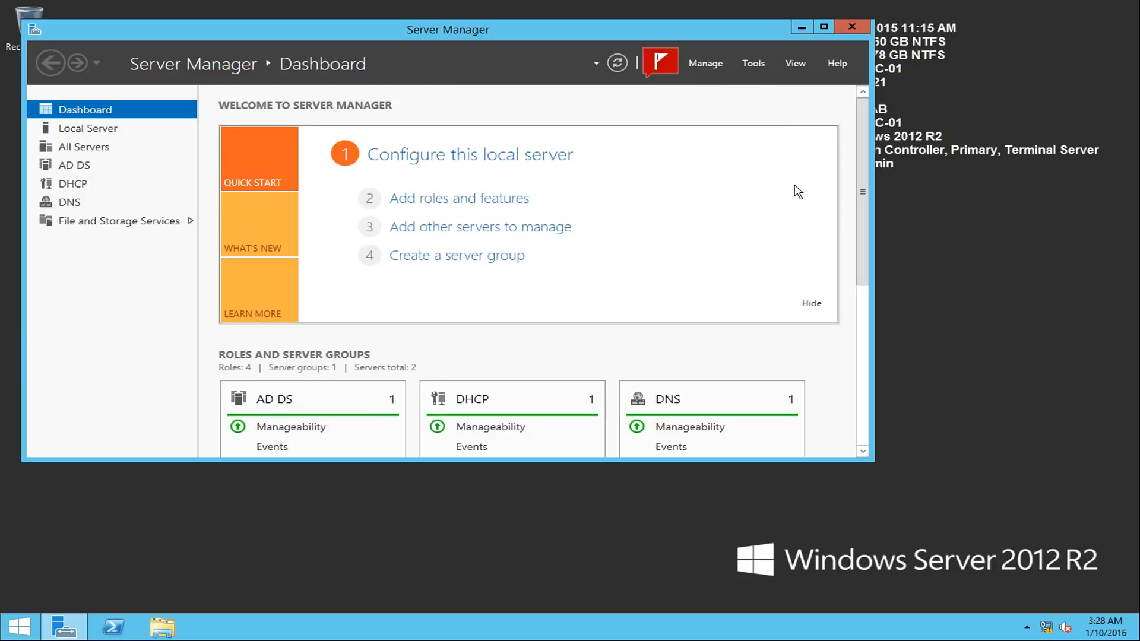
- Try to connect the DNS console to this computer, declining to add the server anyway and cancelling the connection
left_click(745, 61)
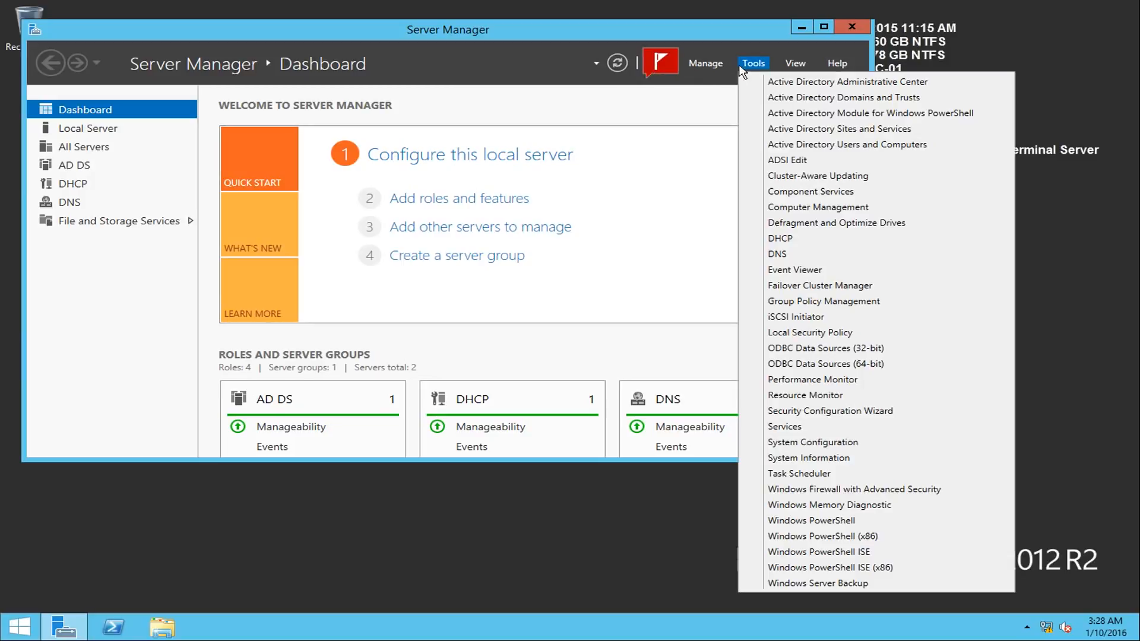
left_click(821, 260)
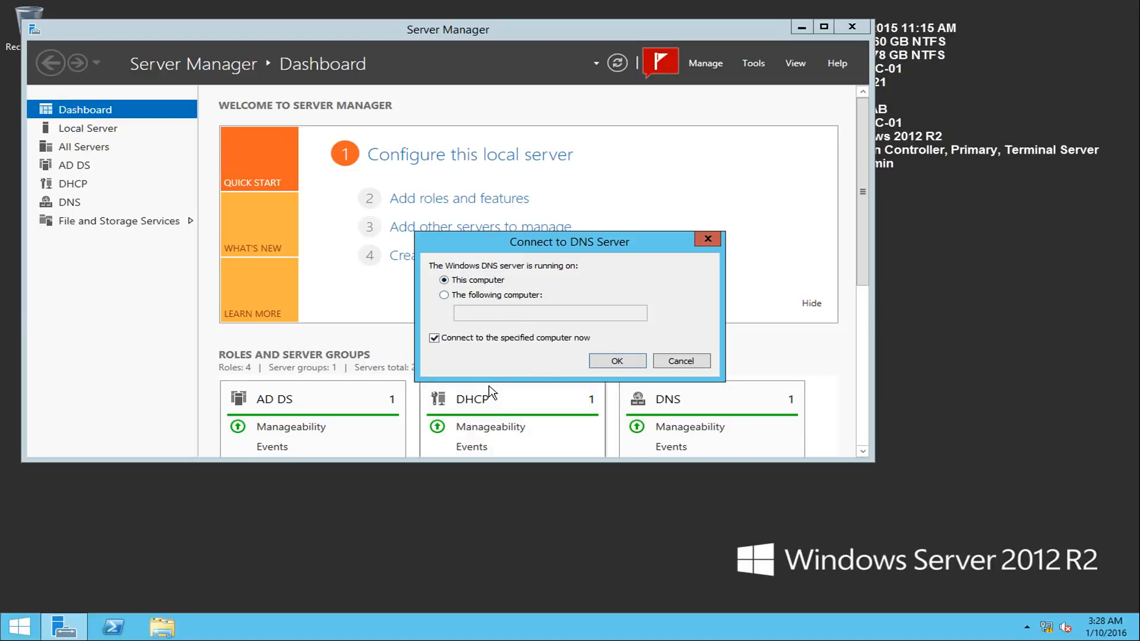
left_click(616, 364)
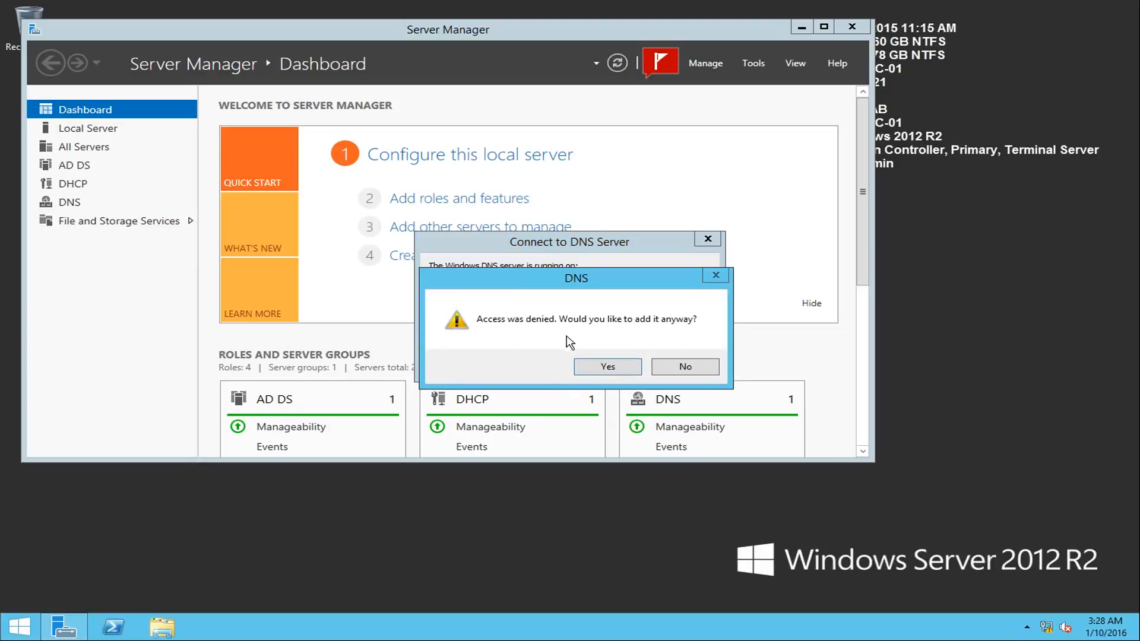
left_click(682, 371)
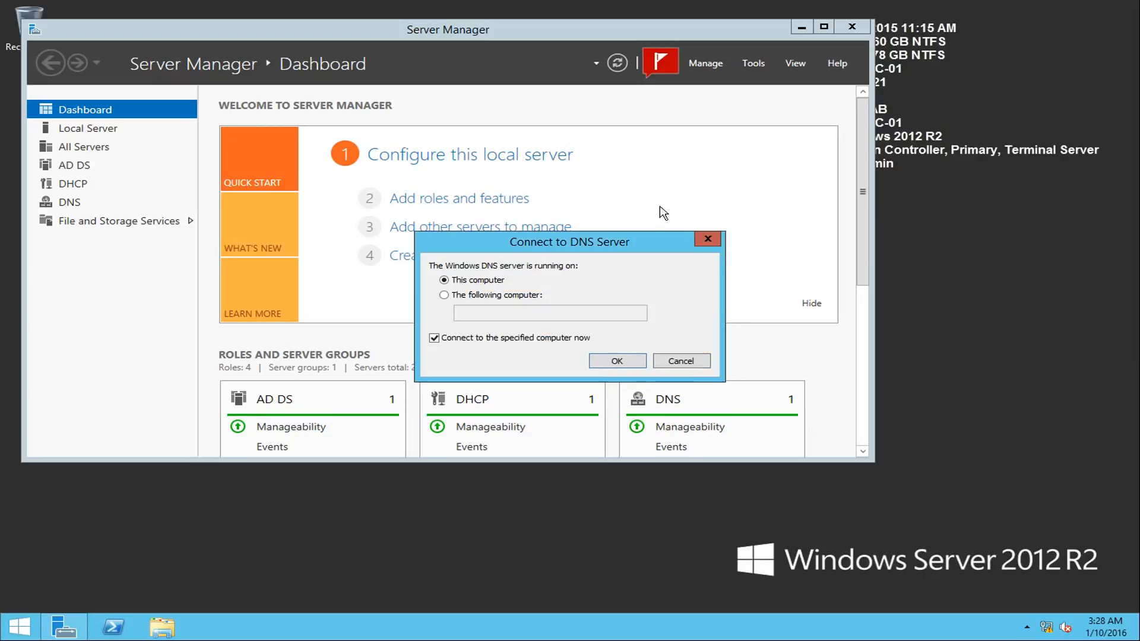
left_click(676, 368)
- Open Active Directory Users and Computers, view the Trainees OU under NLB Solutions, and minimise the console
left_click(621, 36)
left_click_drag(647, 36, 705, 133)
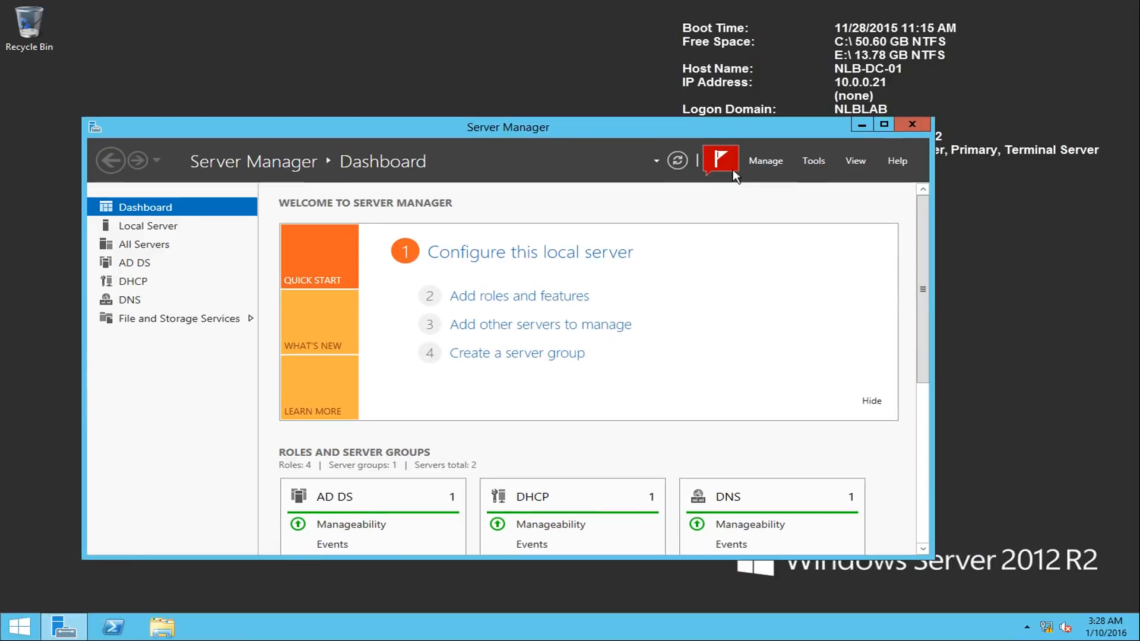
left_click(828, 161)
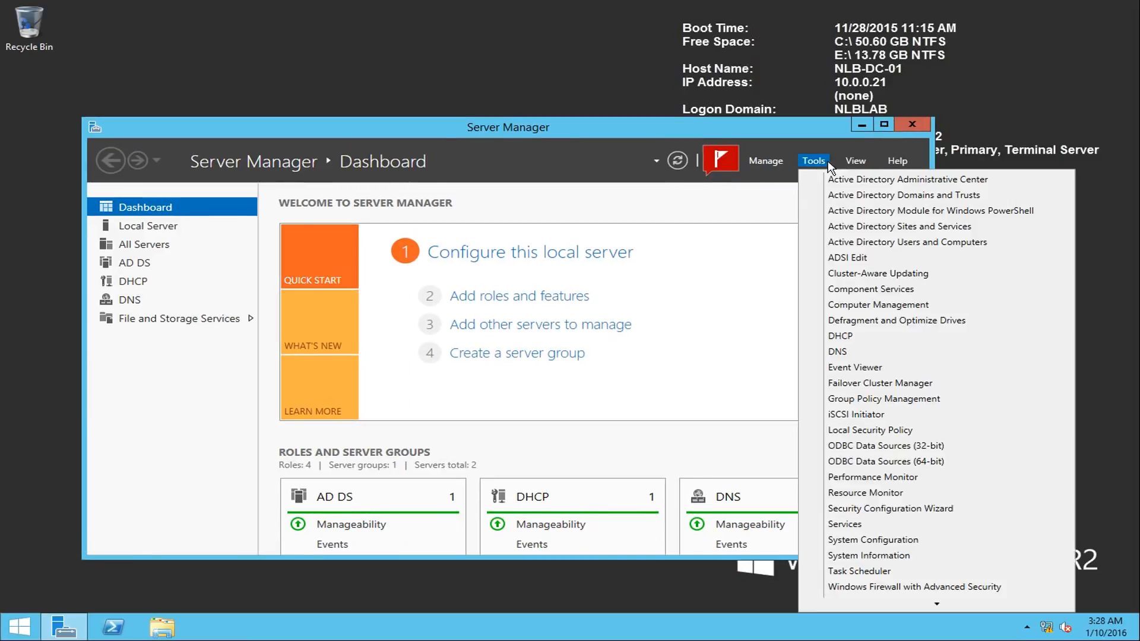
left_click(889, 249)
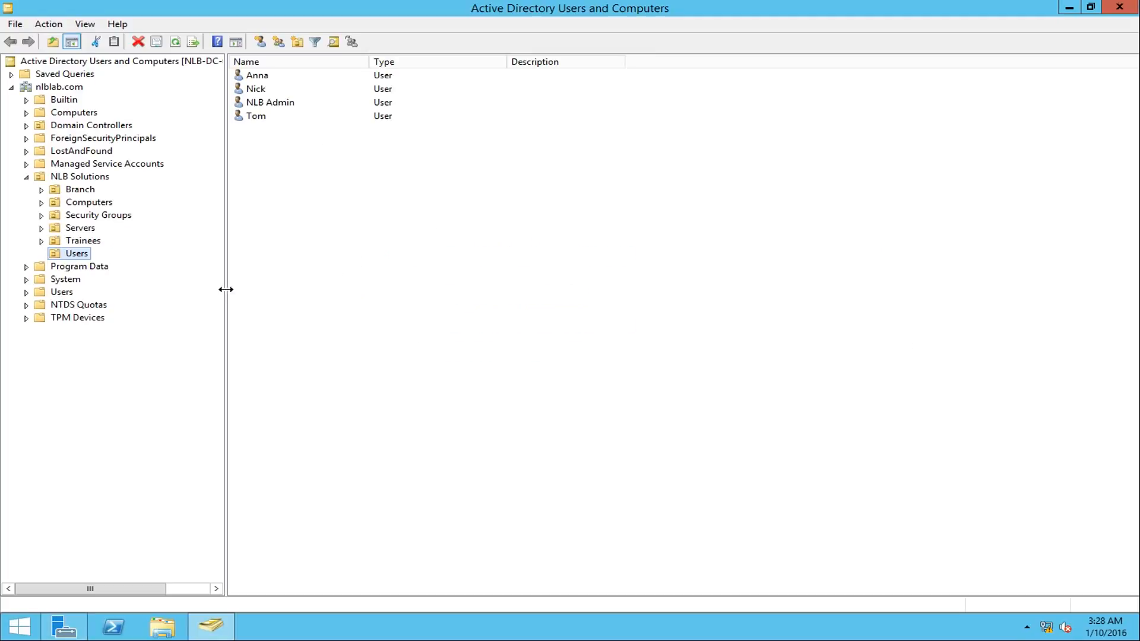
left_click(77, 243)
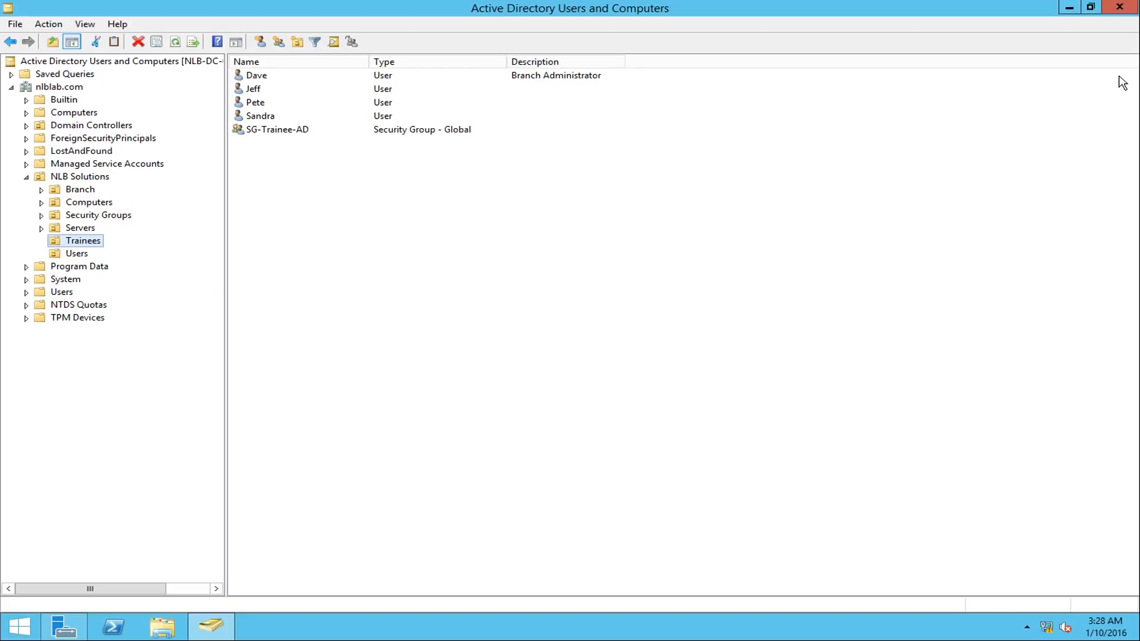
left_click(1068, 8)
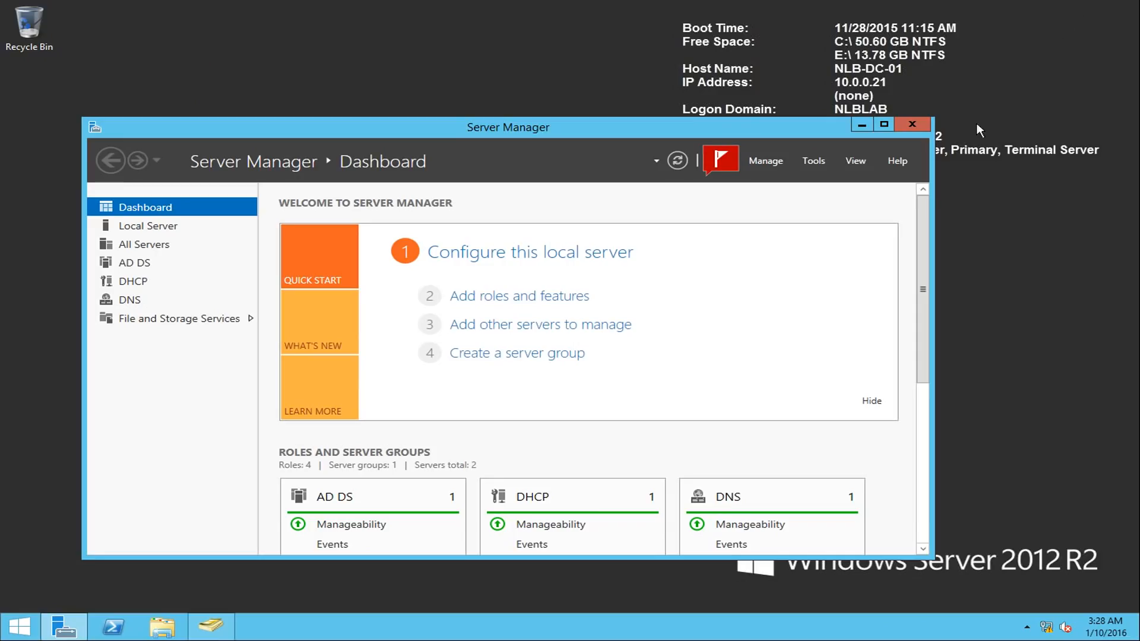
- Launch PowerShell as administrator on NLB-DC-01 and check replication status with "repadmin /showrepl"
right_click(111, 625)
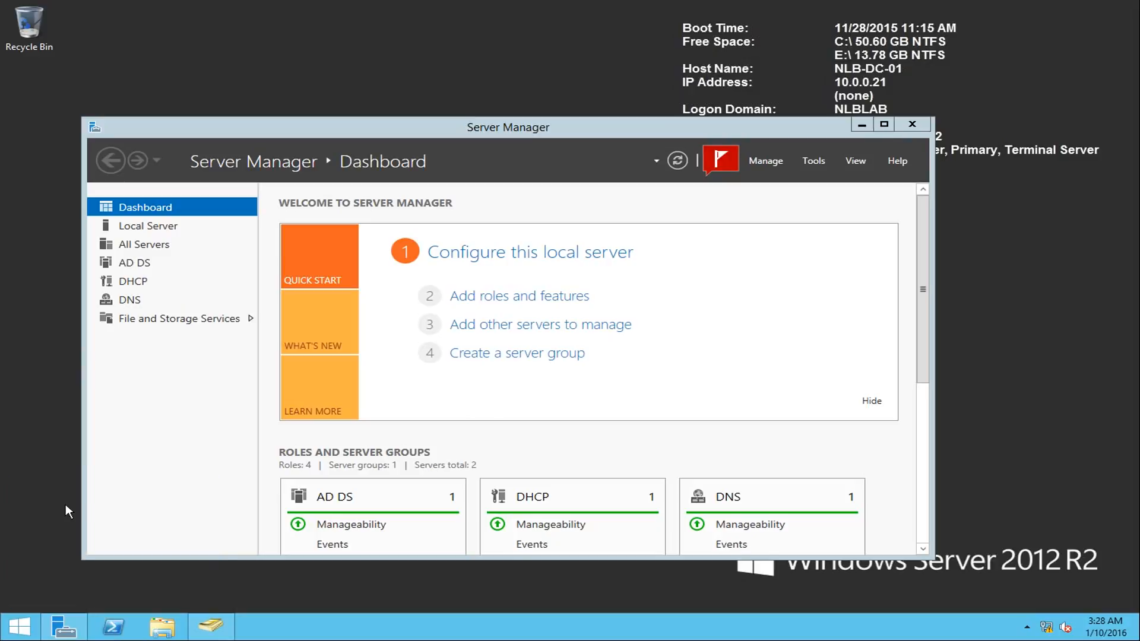
left_click(71, 510)
left_click(636, 336)
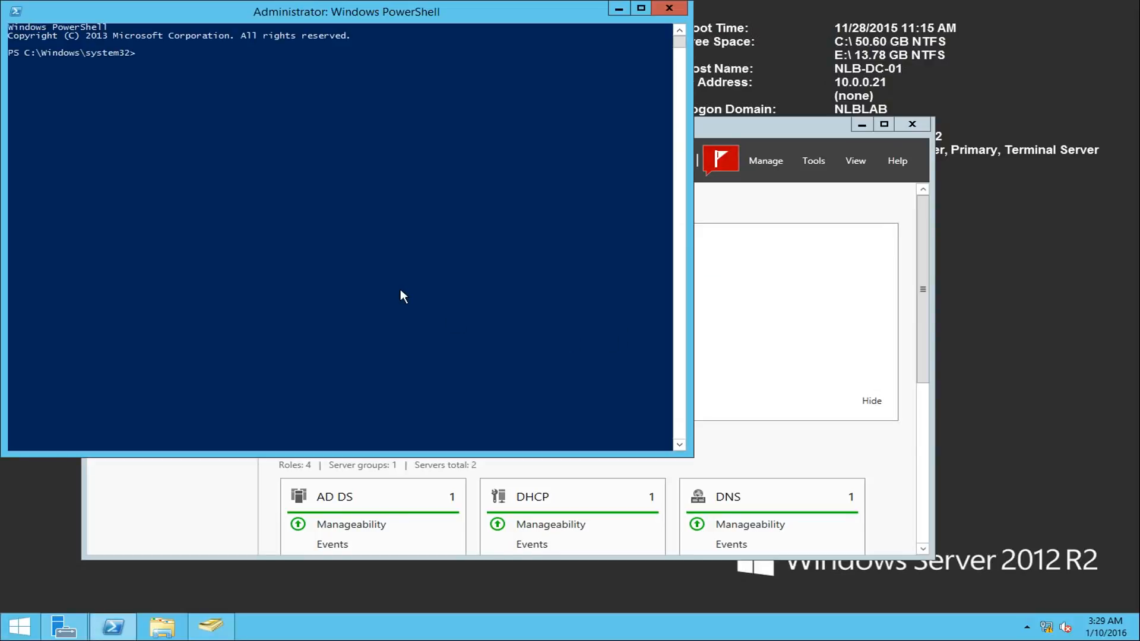
type("repadmin /showrepl")
key("Return")
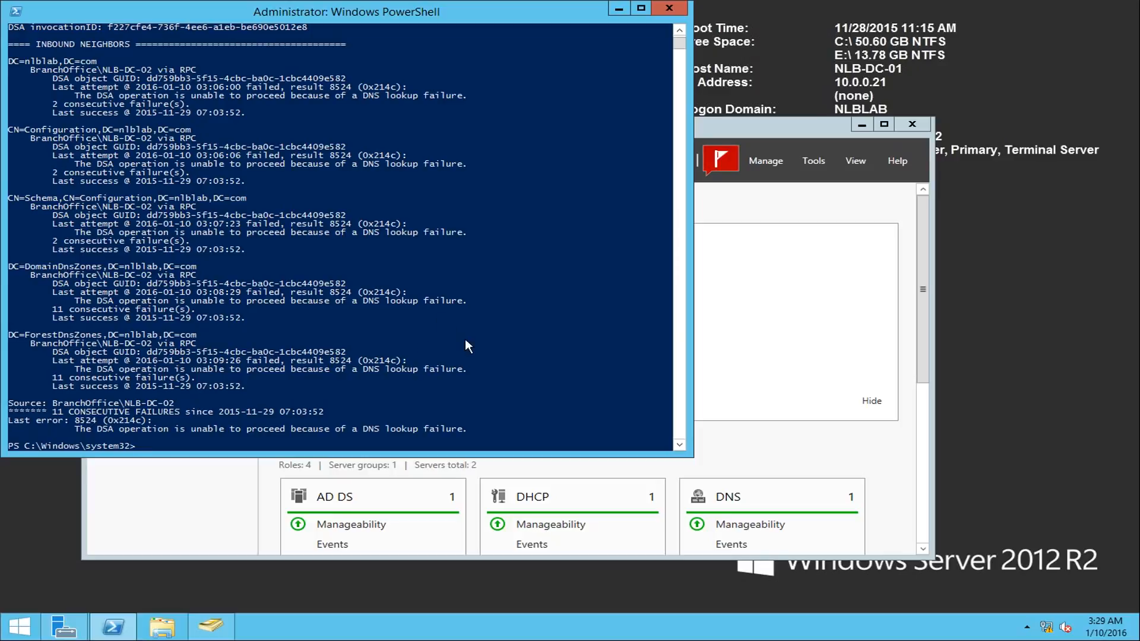
- Run dcdiag, review the domain controller test results and Kerberos error events, and close PowerShell
type("dcdiag")
key("Return")
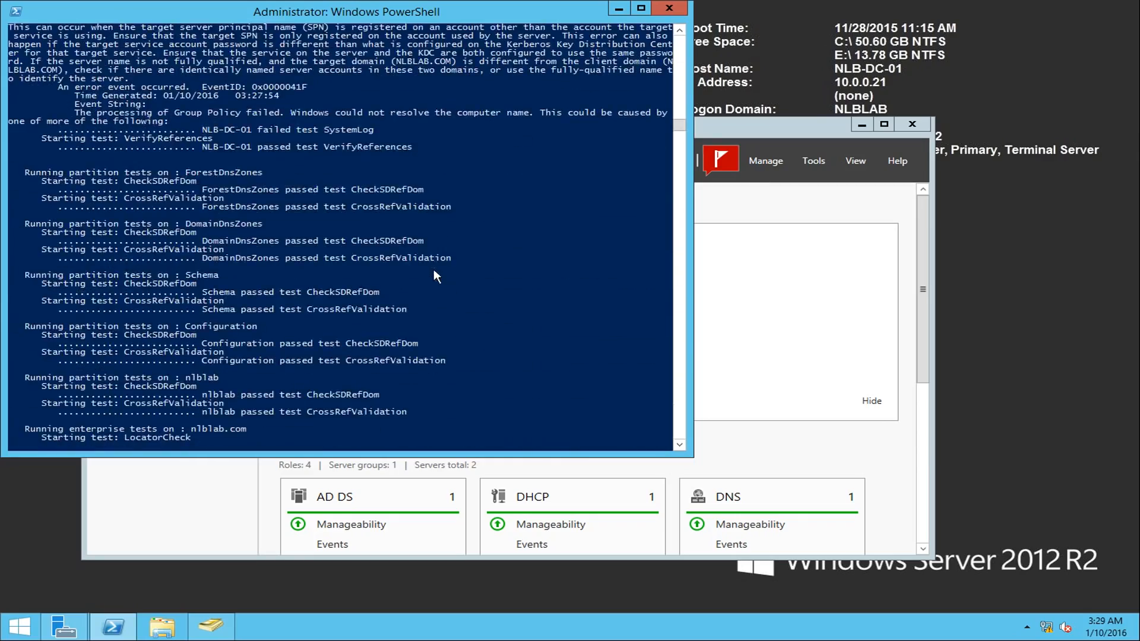
scroll(451, 291, "up", 8)
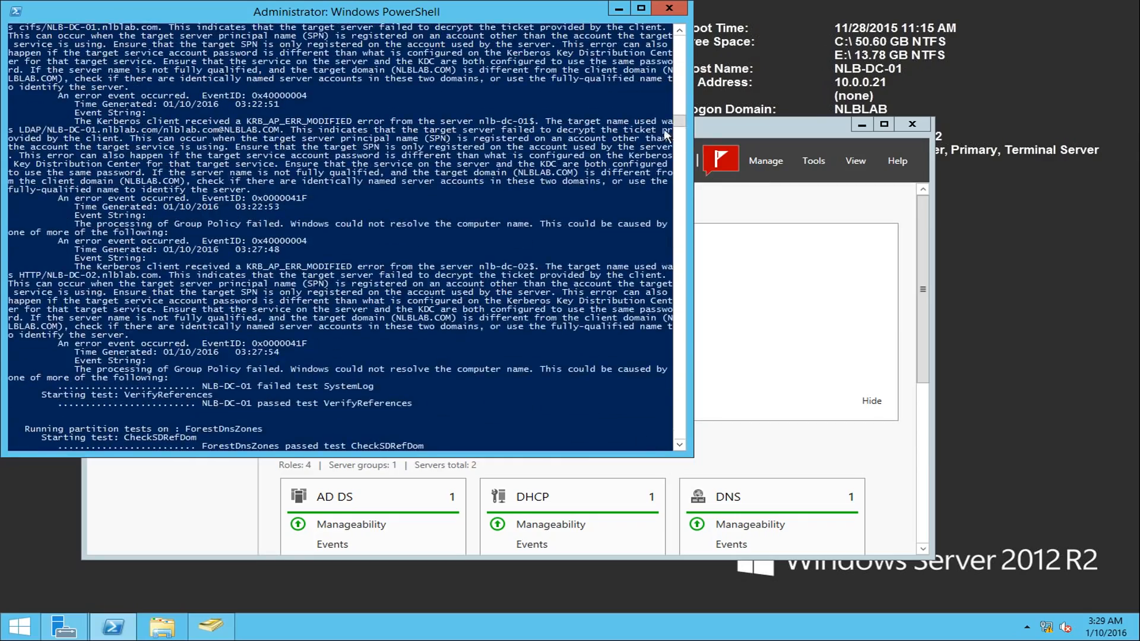
left_click_drag(681, 118, 683, 51)
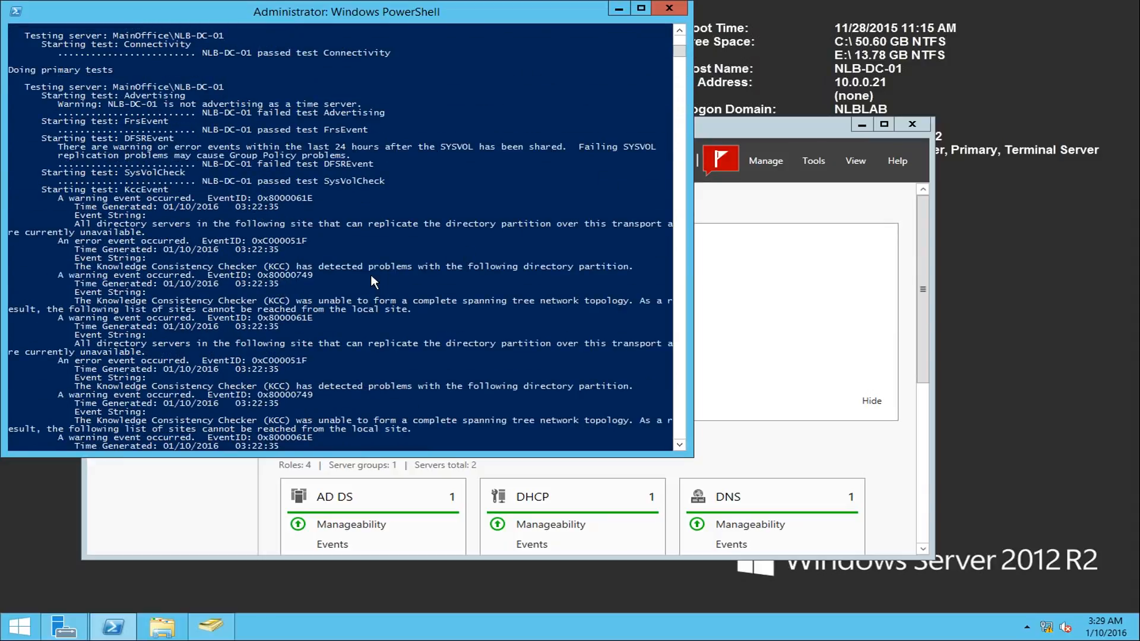
scroll(355, 244, "up", 1)
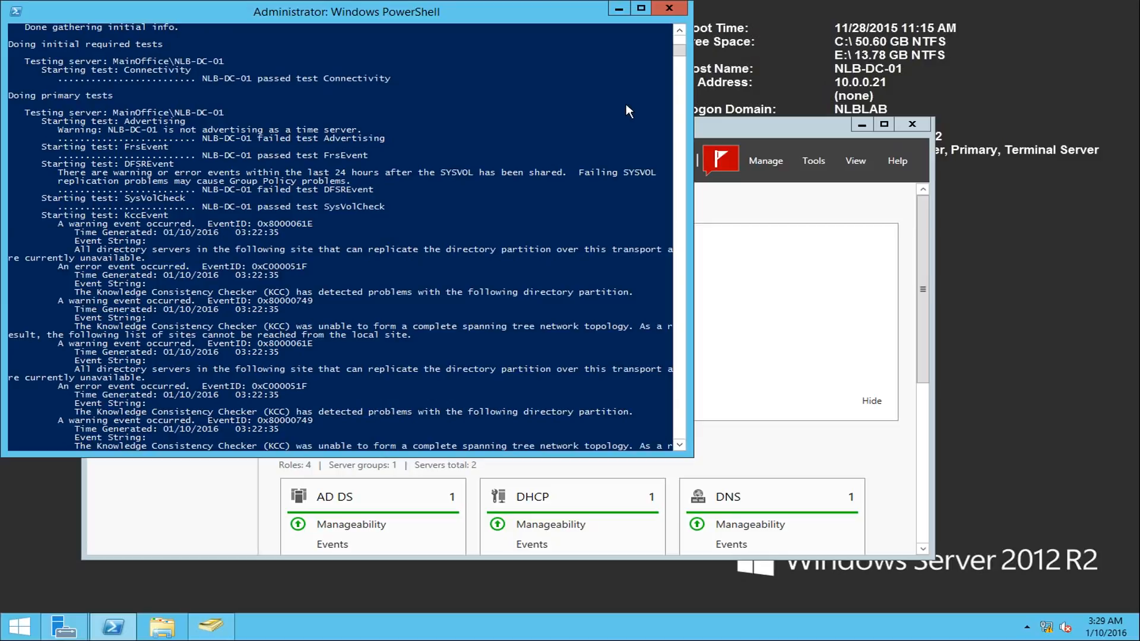
scroll(635, 88, "down", 15)
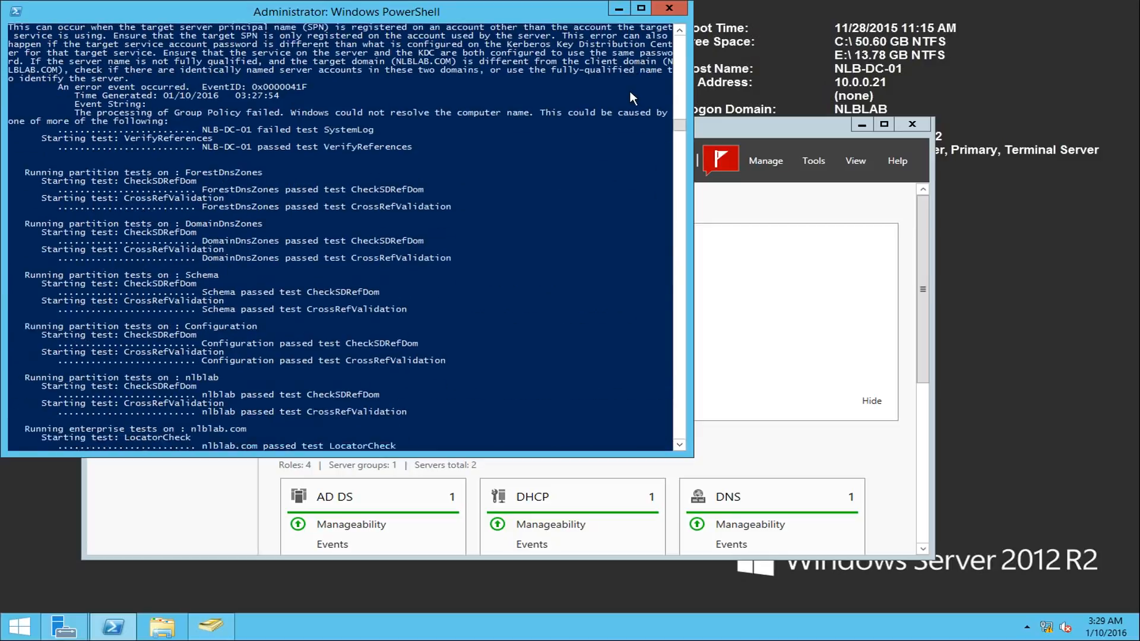
scroll(610, 108, "up", 7)
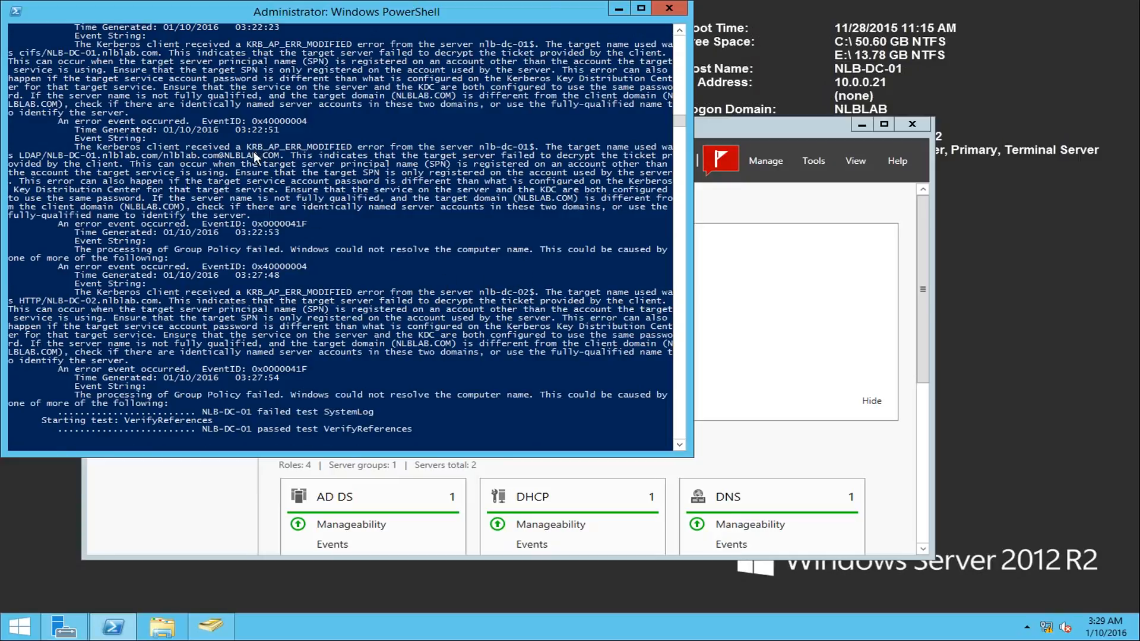
left_click_drag(250, 151, 71, 190)
left_click_drag(71, 190, 87, 190)
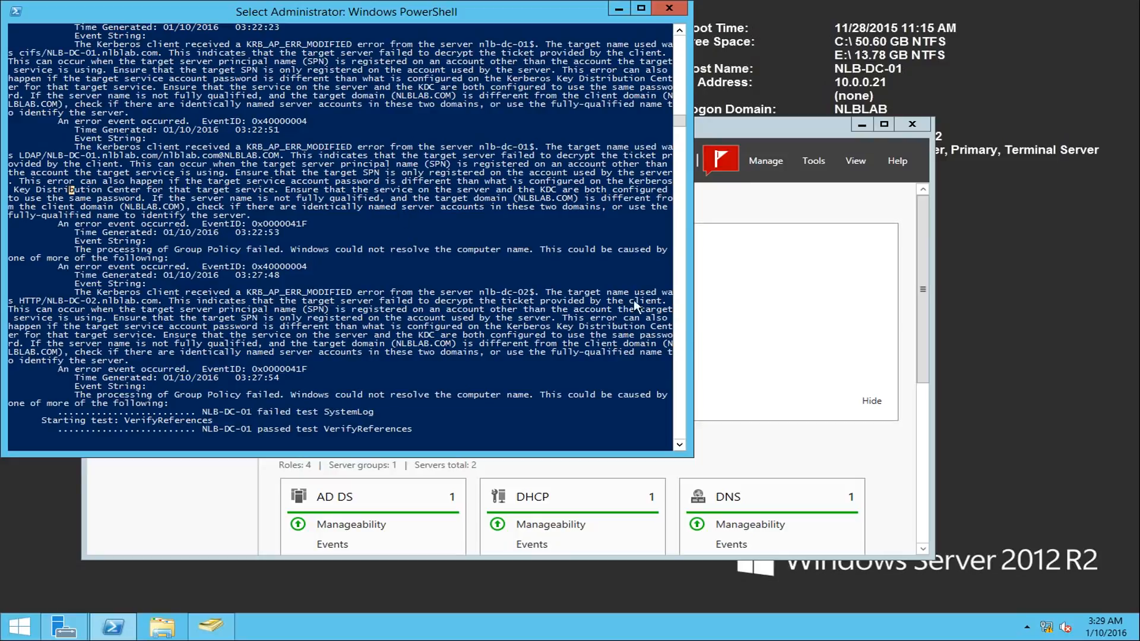
left_click(659, 9)
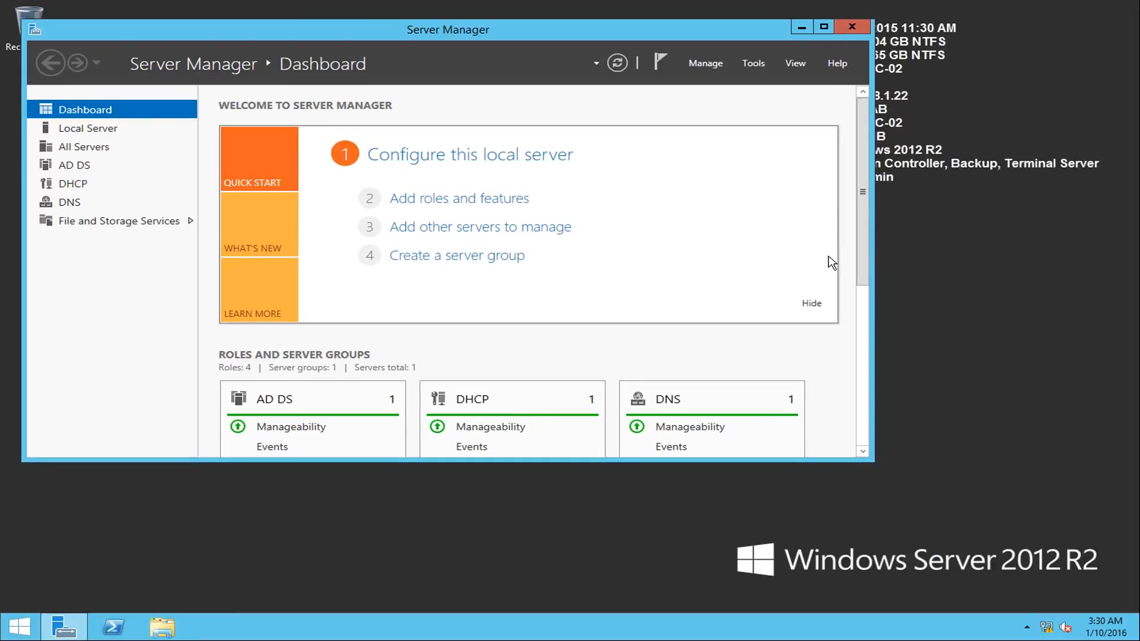
- On NLB-DC-02, minimise Server Manager, launch PowerShell as administrator, and list the FSMO role holders with "netdom query fsmo"
left_click(802, 27)
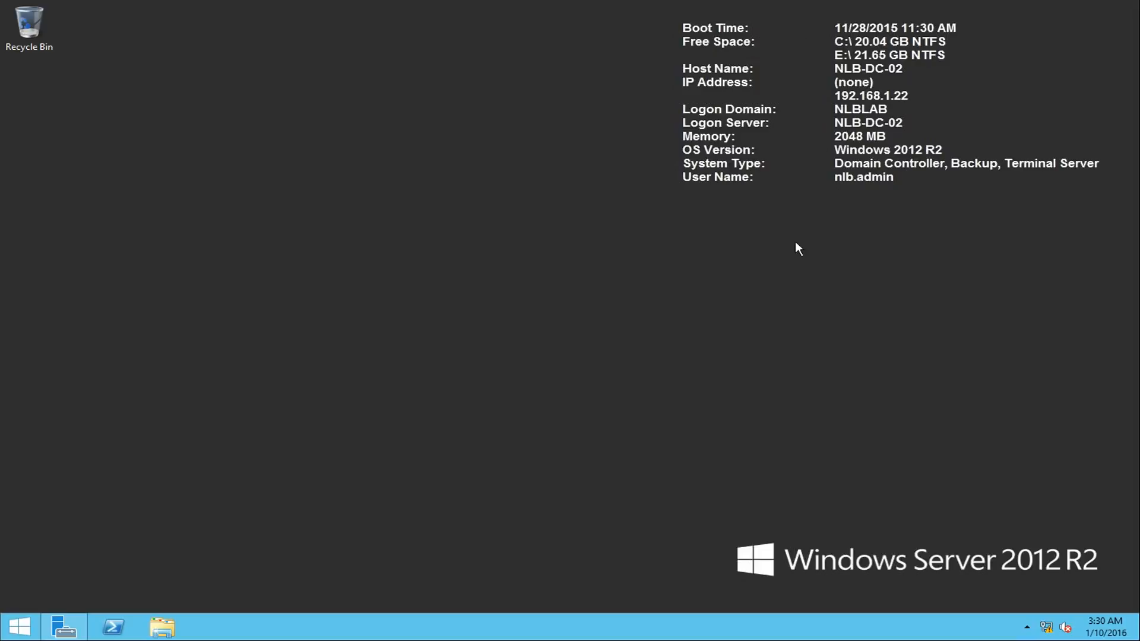
right_click(113, 627)
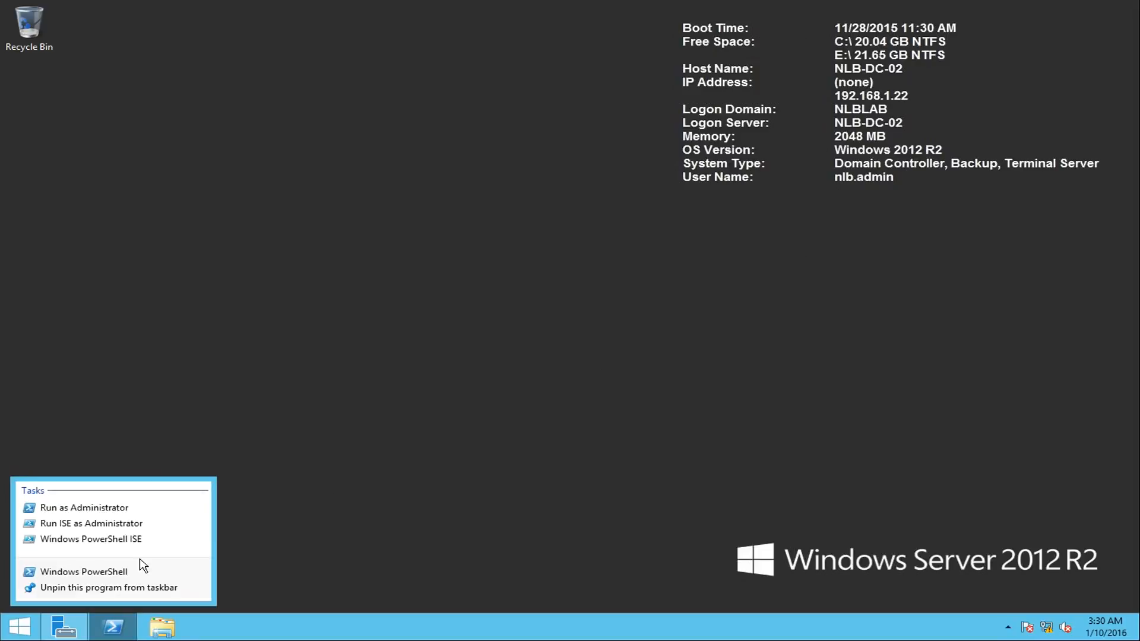
left_click(74, 508)
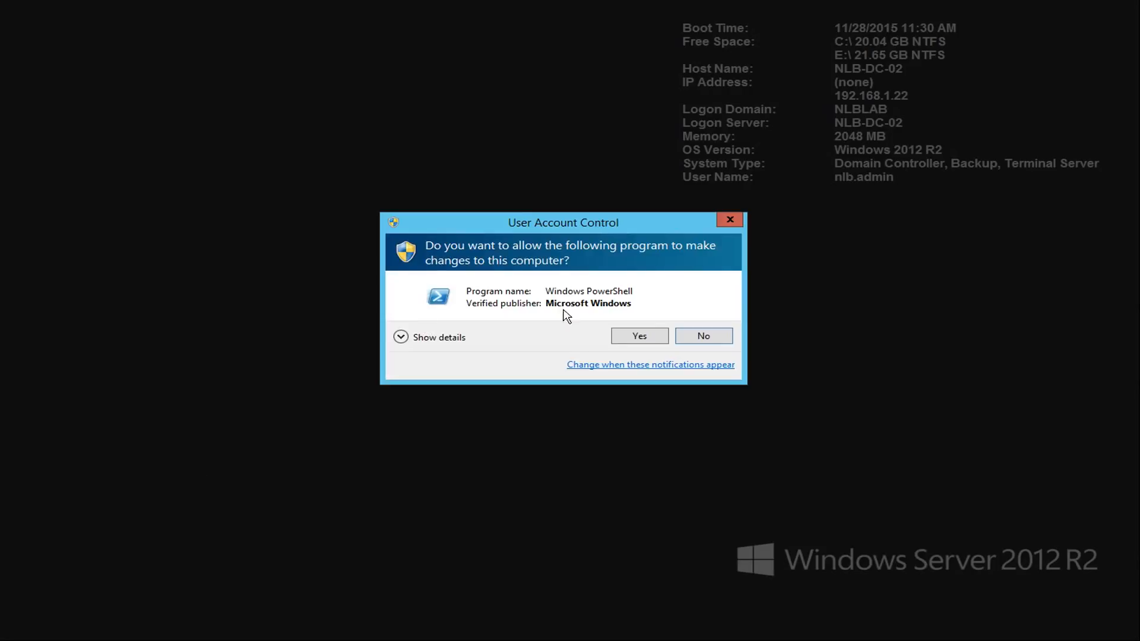
left_click(660, 333)
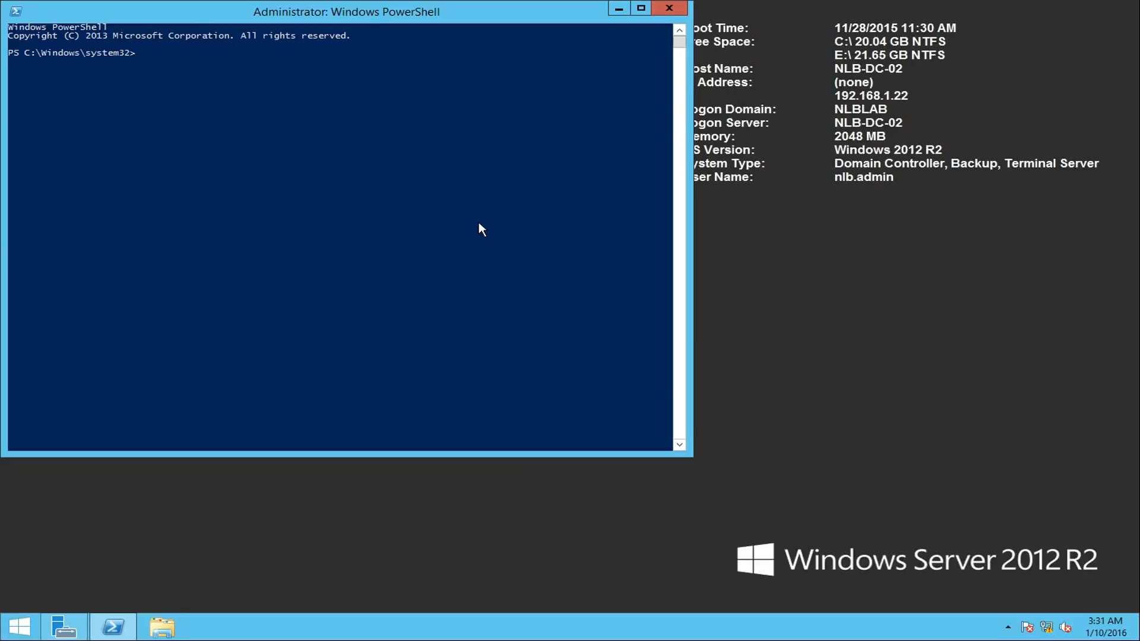
type("netdom query fsmo")
- Open DNS Manager on NLB-DC-02, view the records in the nlblab.com forward lookup zone, and minimise the console
left_click(64, 627)
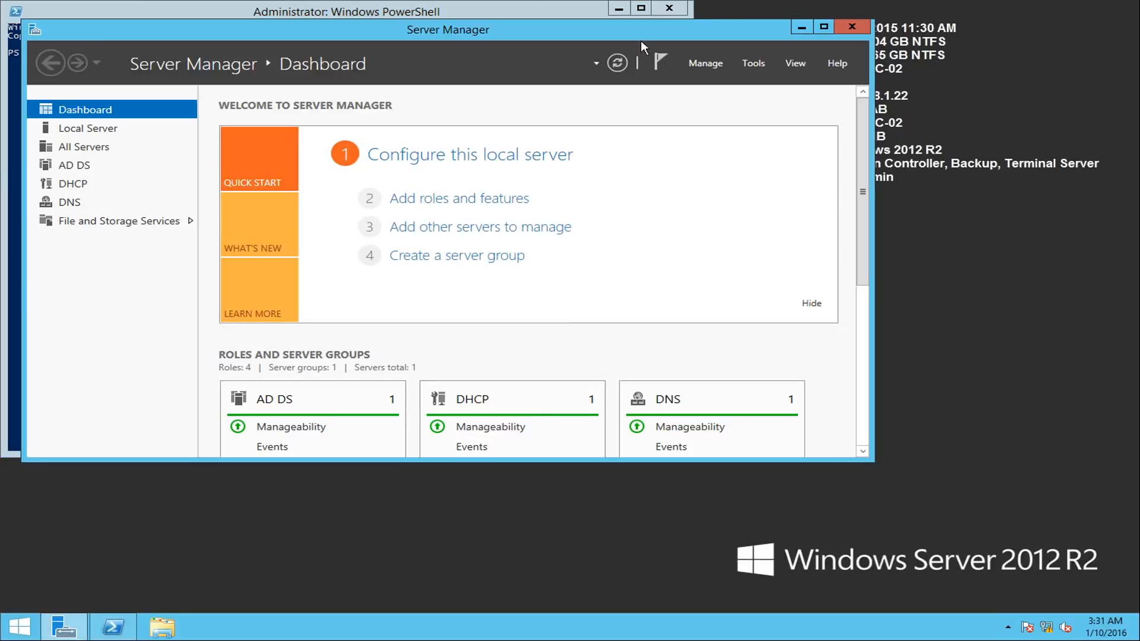
left_click_drag(529, 26, 703, 89)
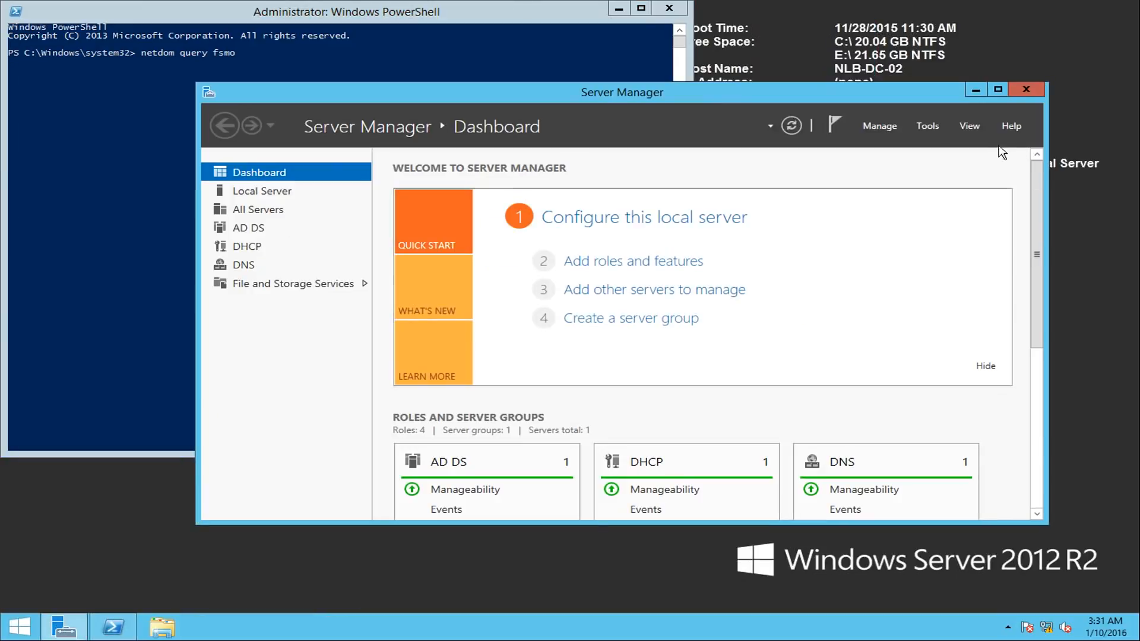
left_click(936, 124)
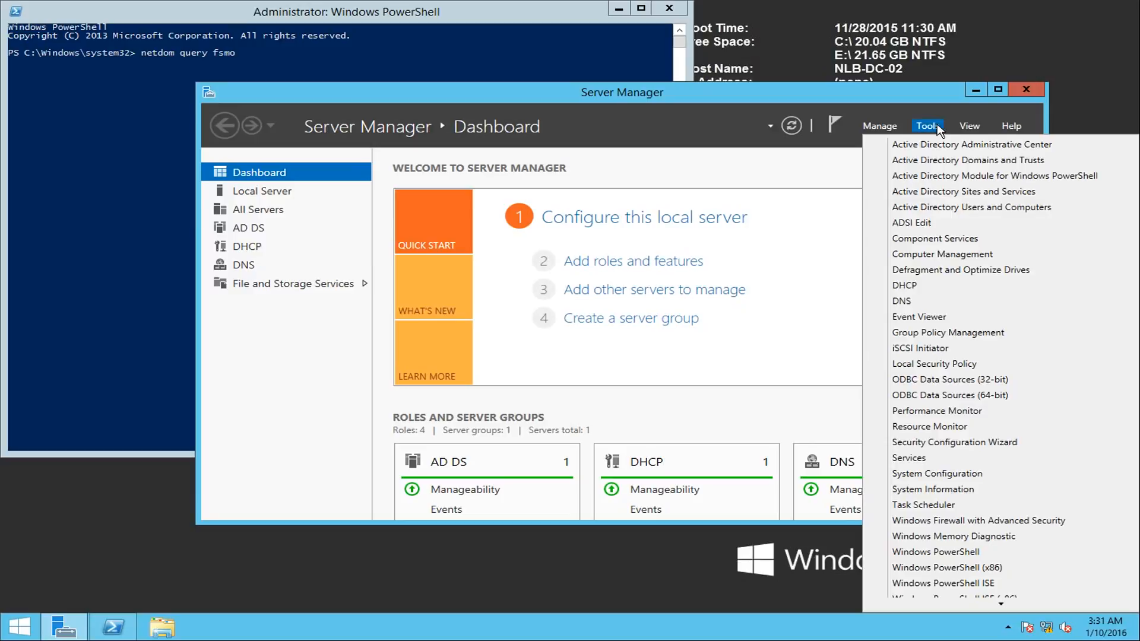
left_click(920, 303)
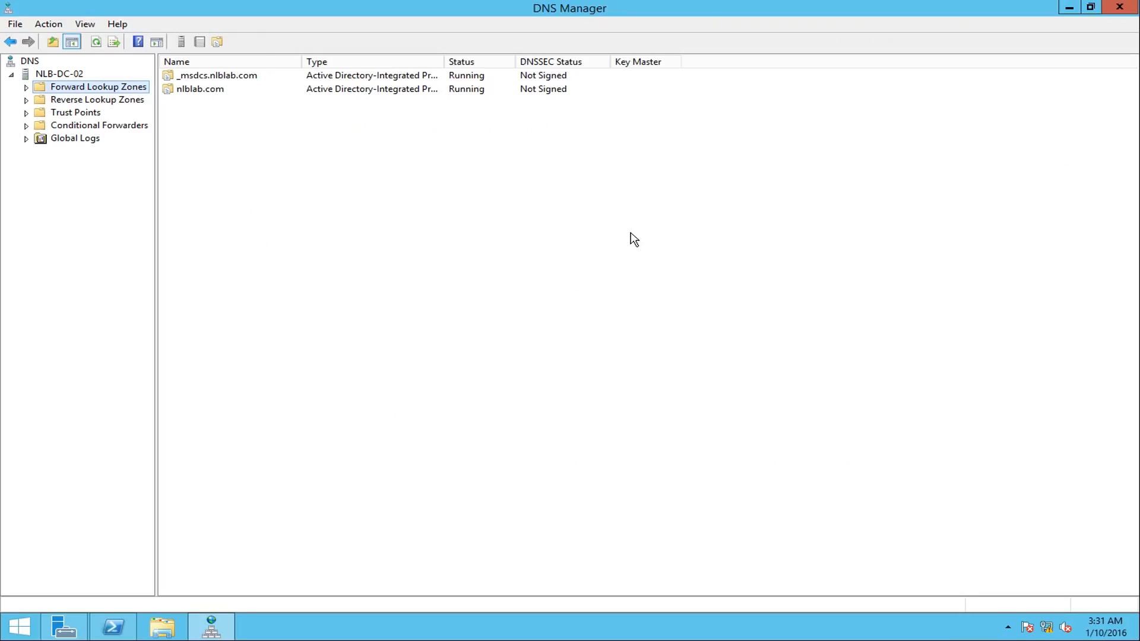
left_click(27, 87)
left_click(86, 113)
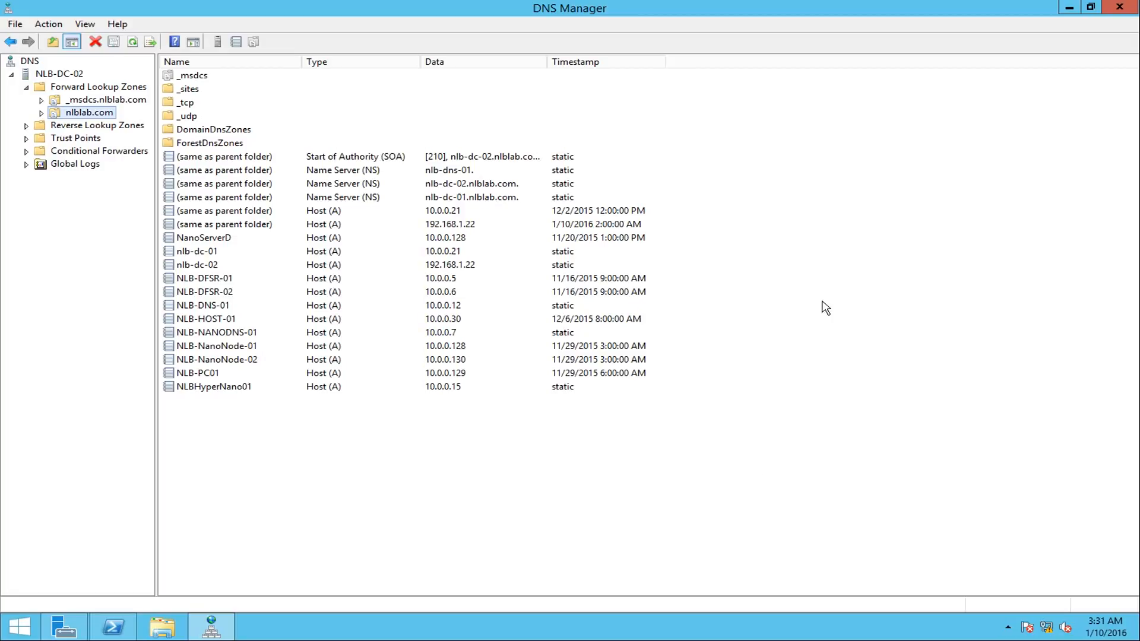
left_click(1069, 9)
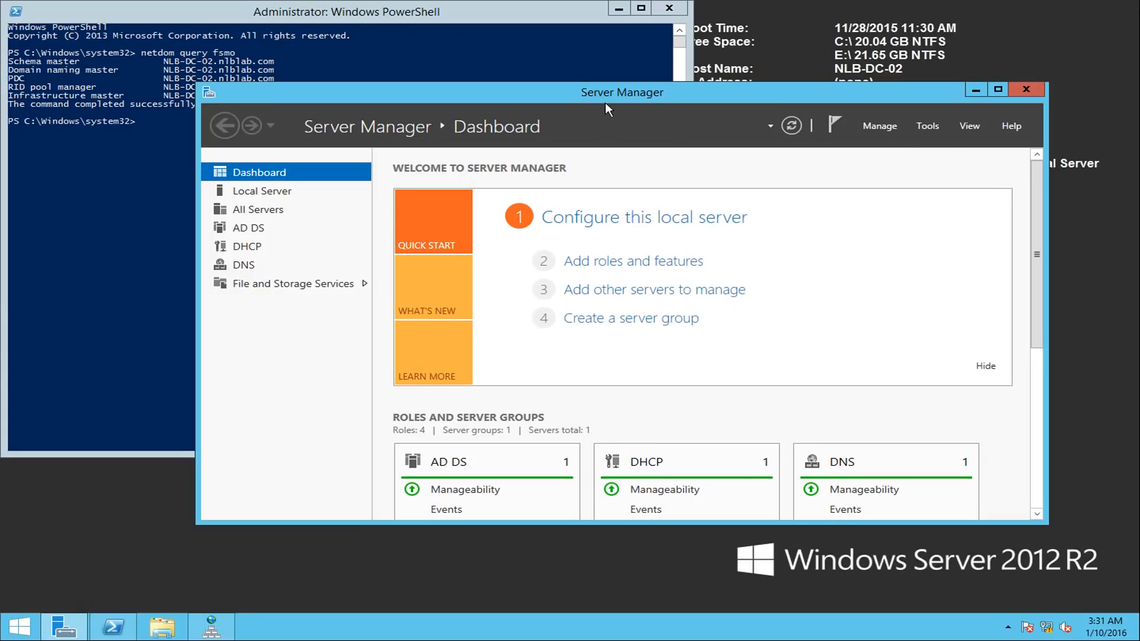
- Move Server Manager clear of the FSMO query output and open Active Directory Users and Computers on NLB-DC-02
left_click_drag(579, 99, 581, 196)
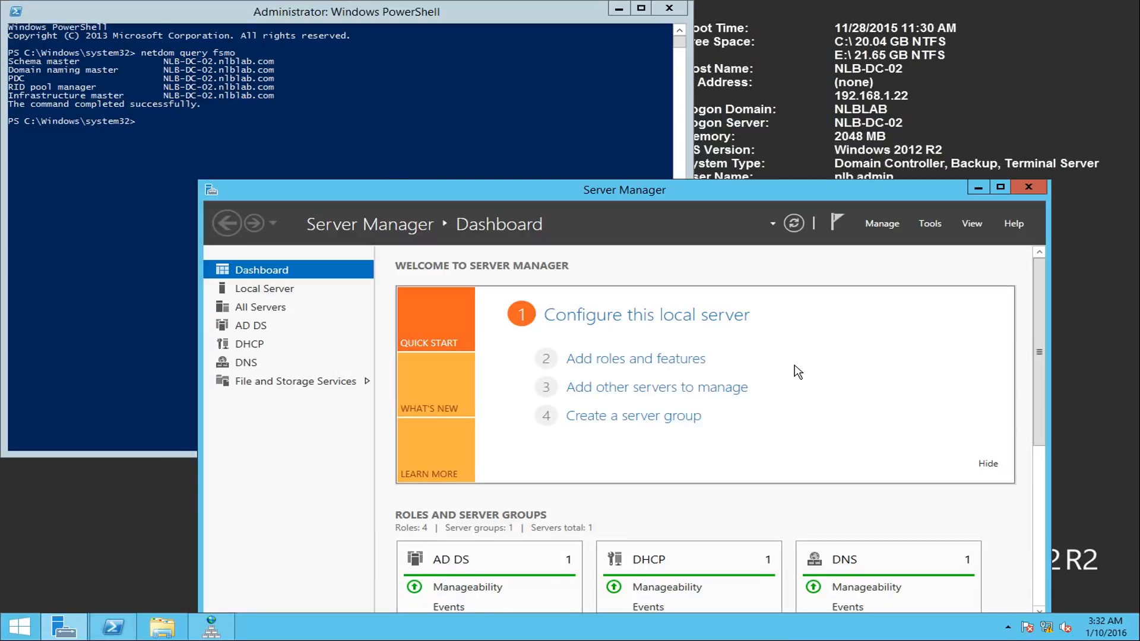
left_click(928, 226)
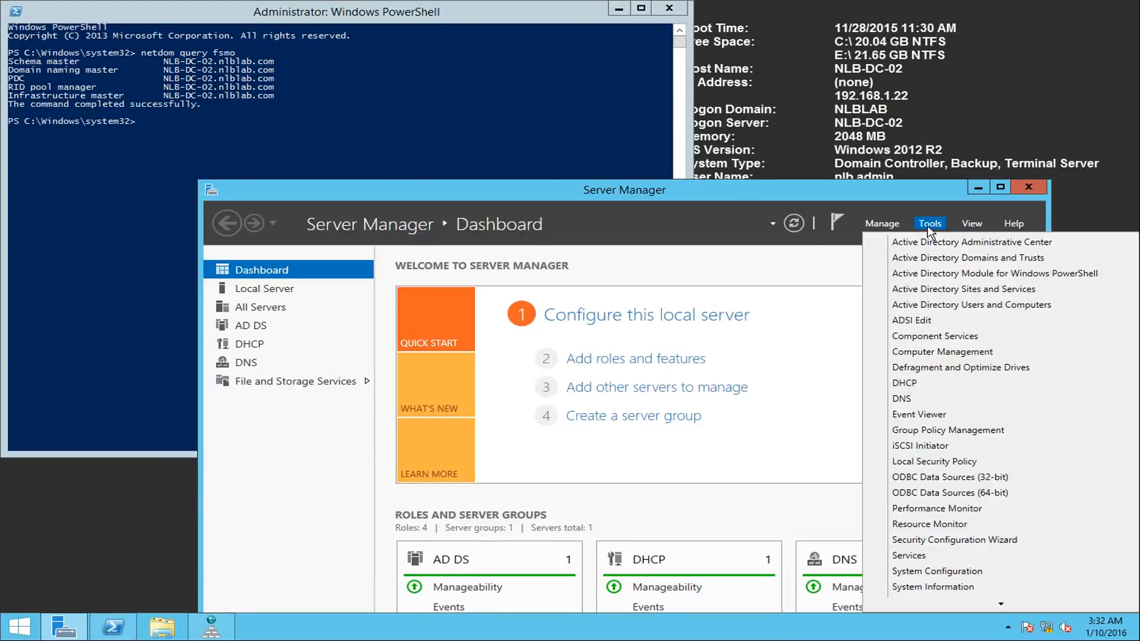
left_click(948, 306)
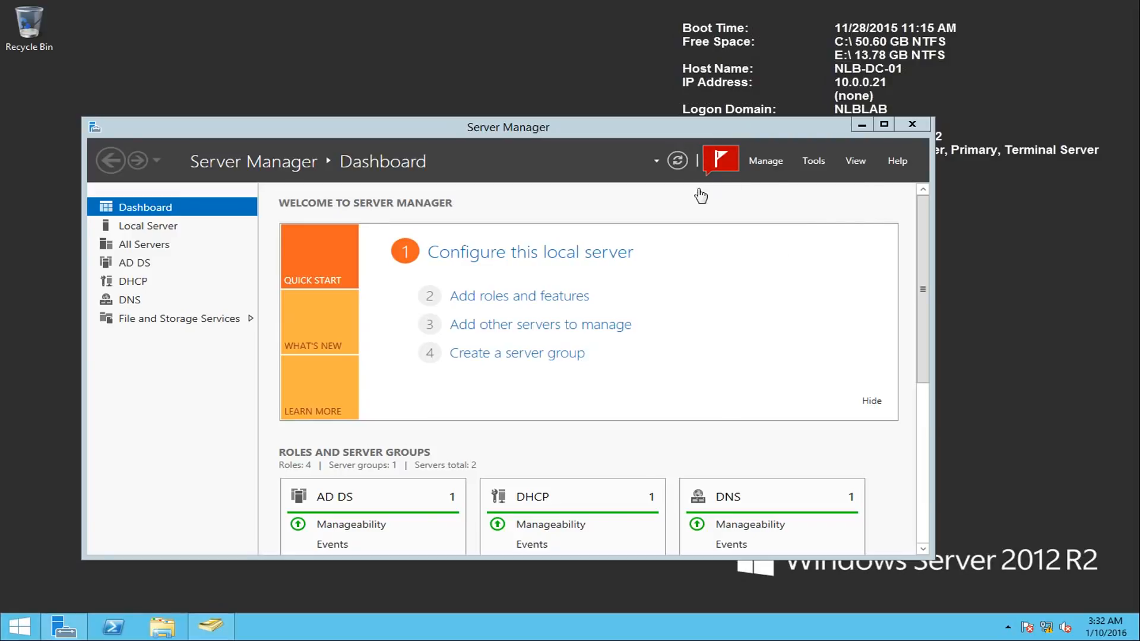
- On NLB-DC-01, select Active Directory Domain Services and its management tools for removal, and start demoting the domain controller
left_click(765, 161)
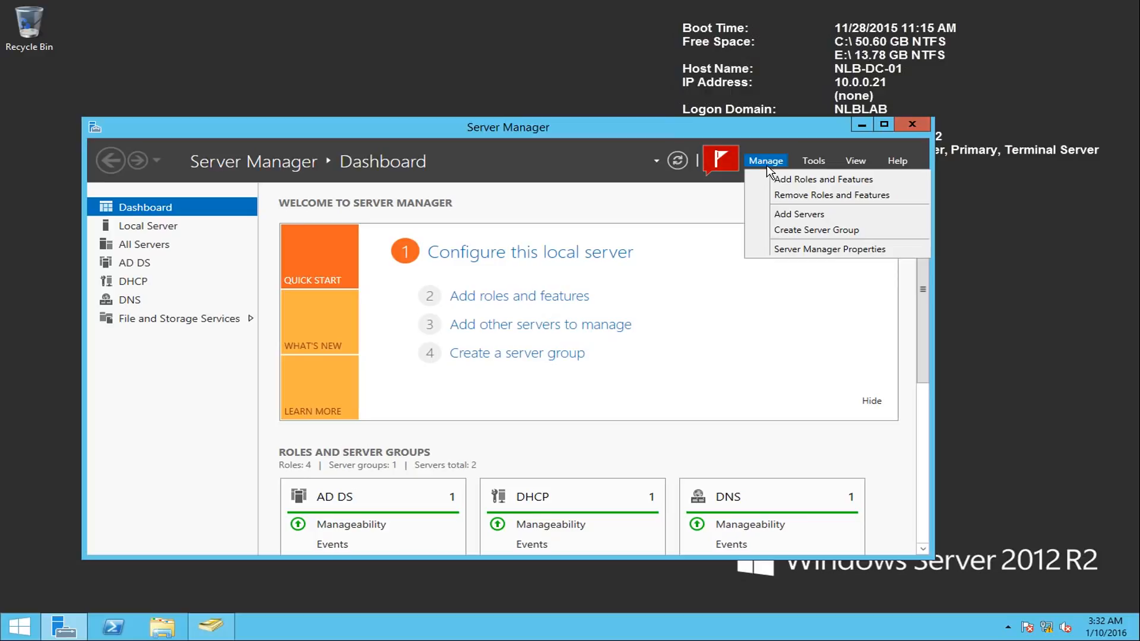
left_click(775, 197)
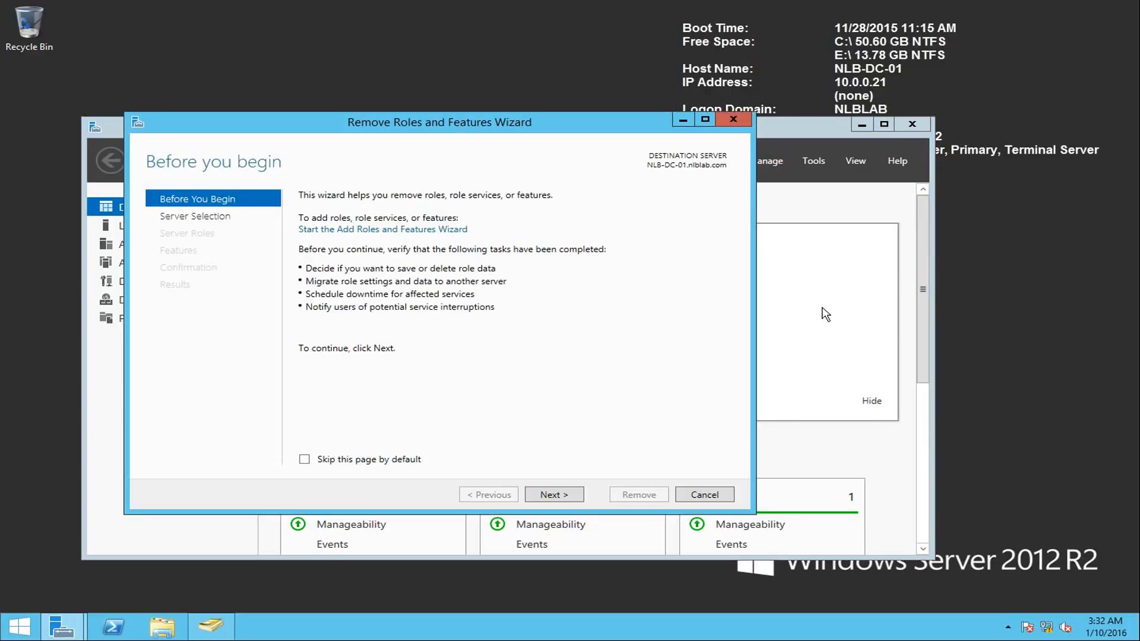
left_click(543, 495)
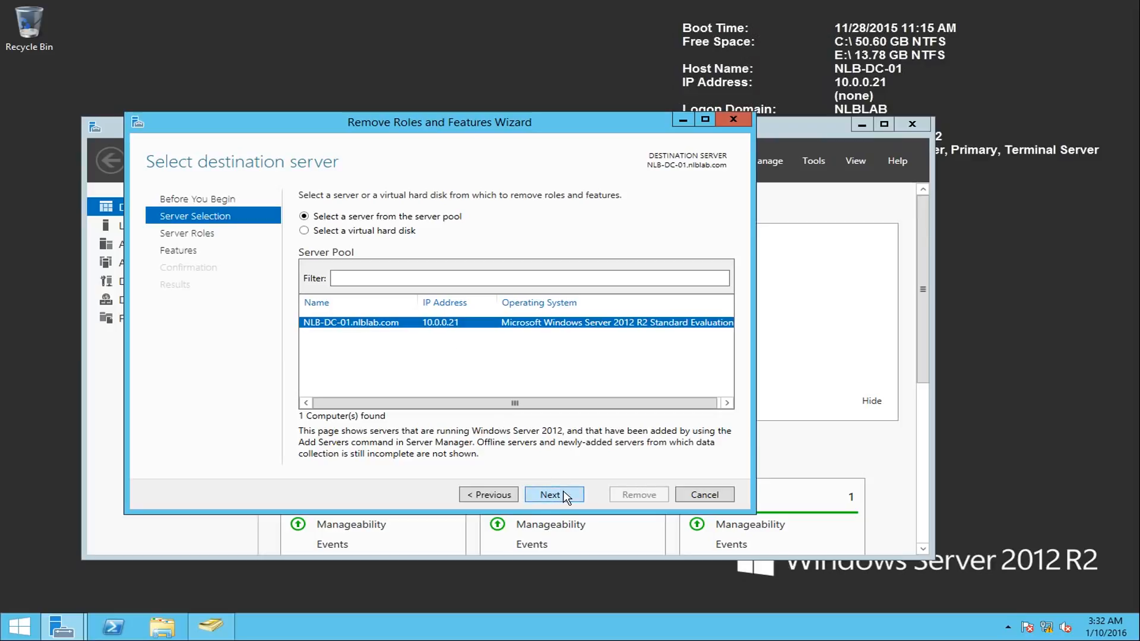
left_click(550, 494)
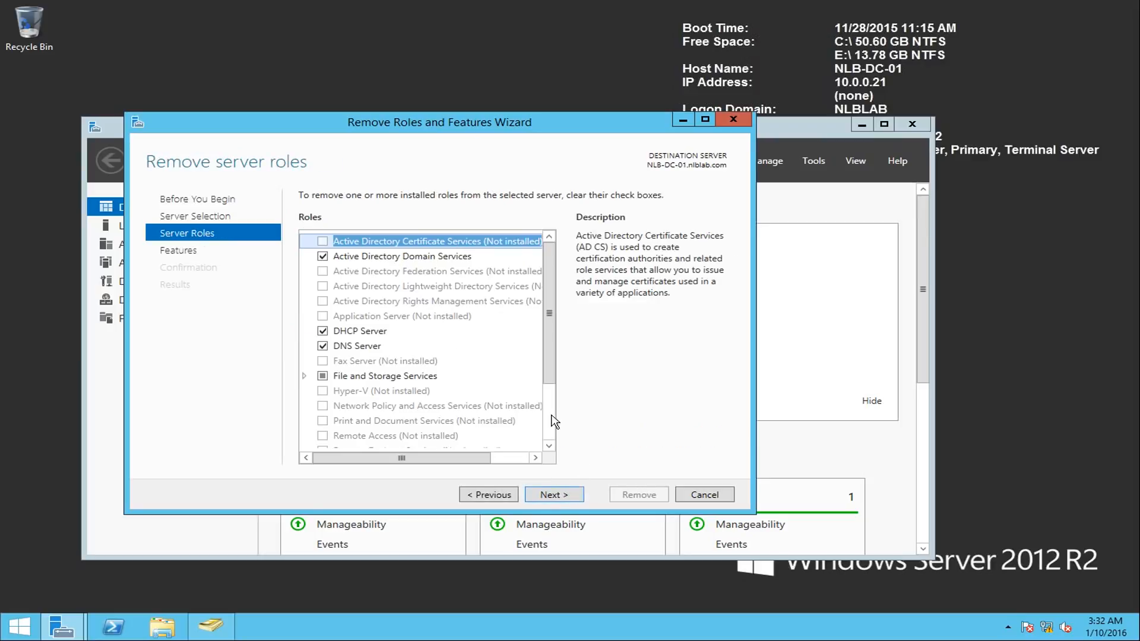
left_click(416, 257)
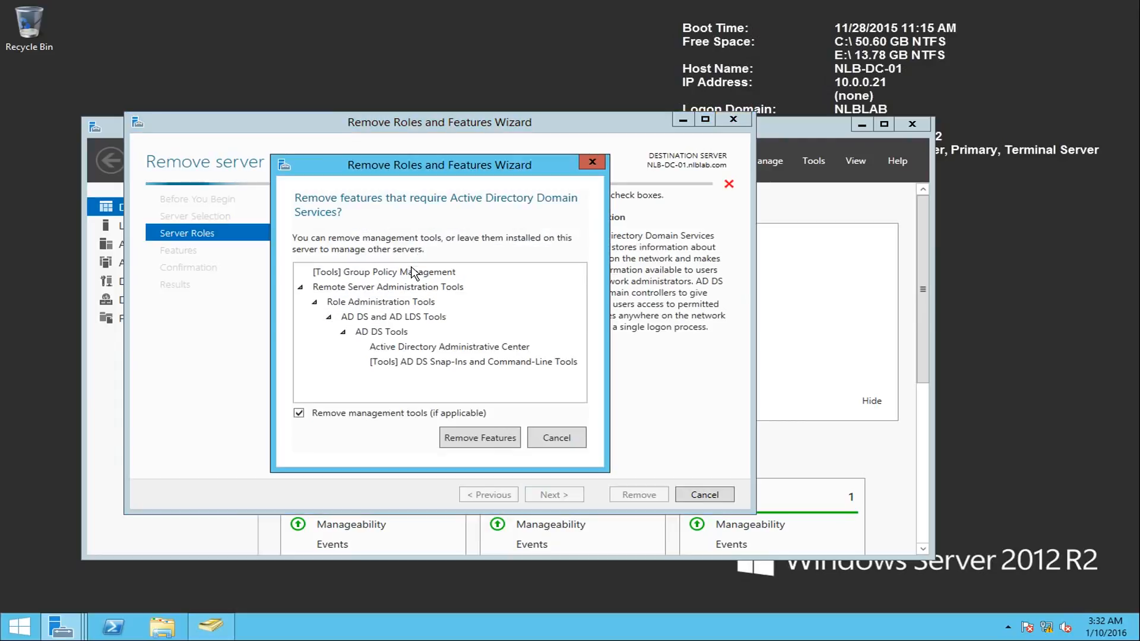
left_click(488, 439)
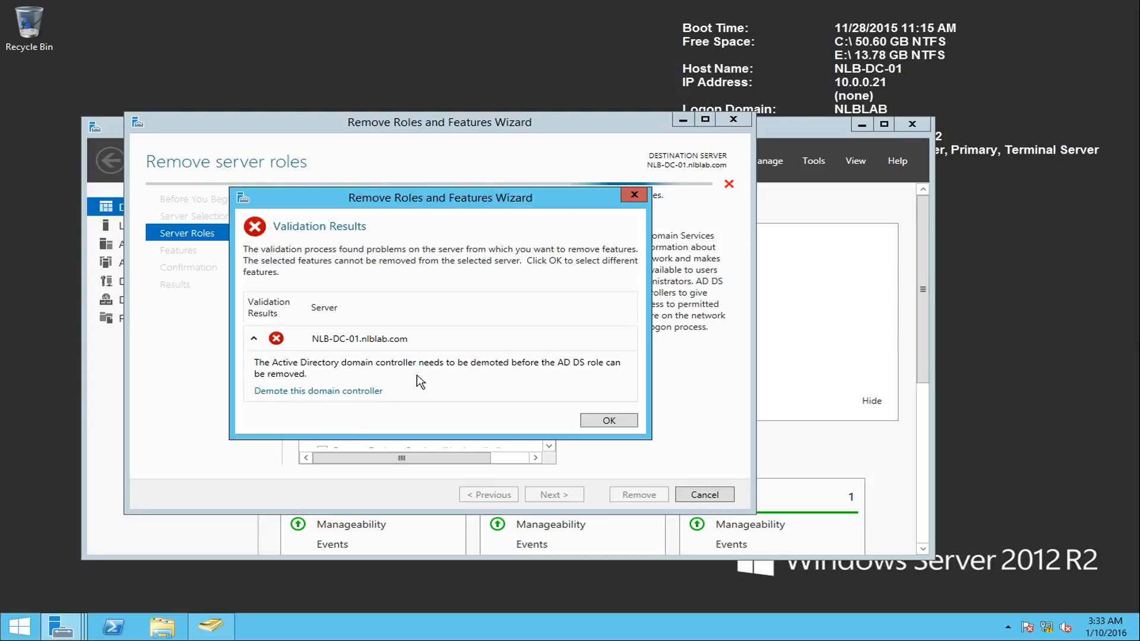
left_click(315, 391)
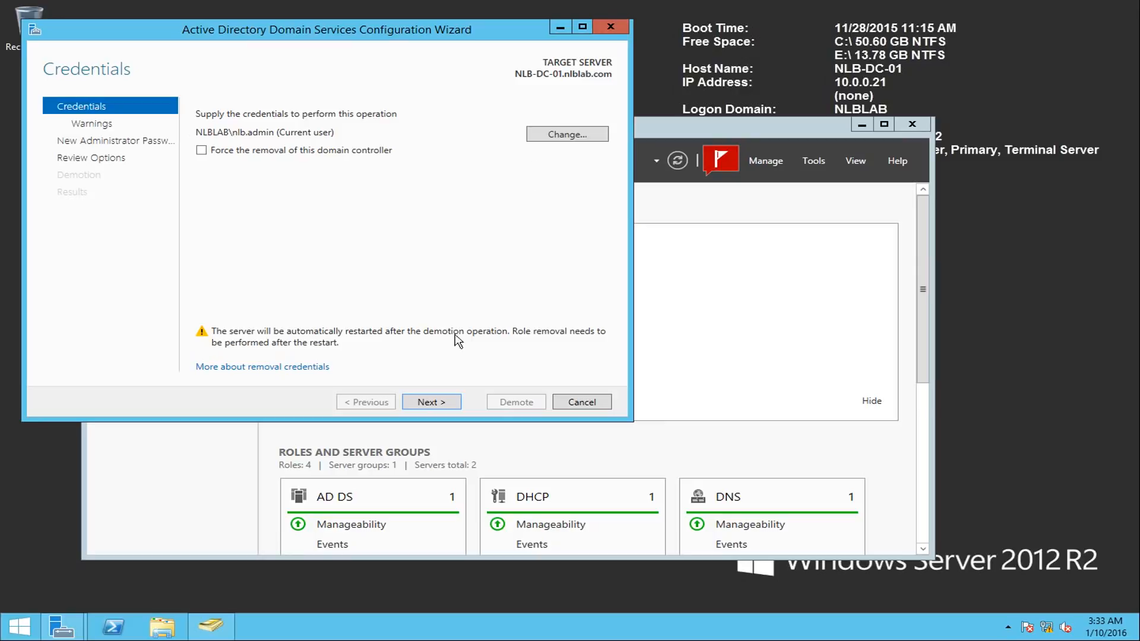
- Accept the current credentials, agree to proceed with removing the DNS Server and Global Catalog roles, and enter and confirm the new administrator password
left_click(432, 405)
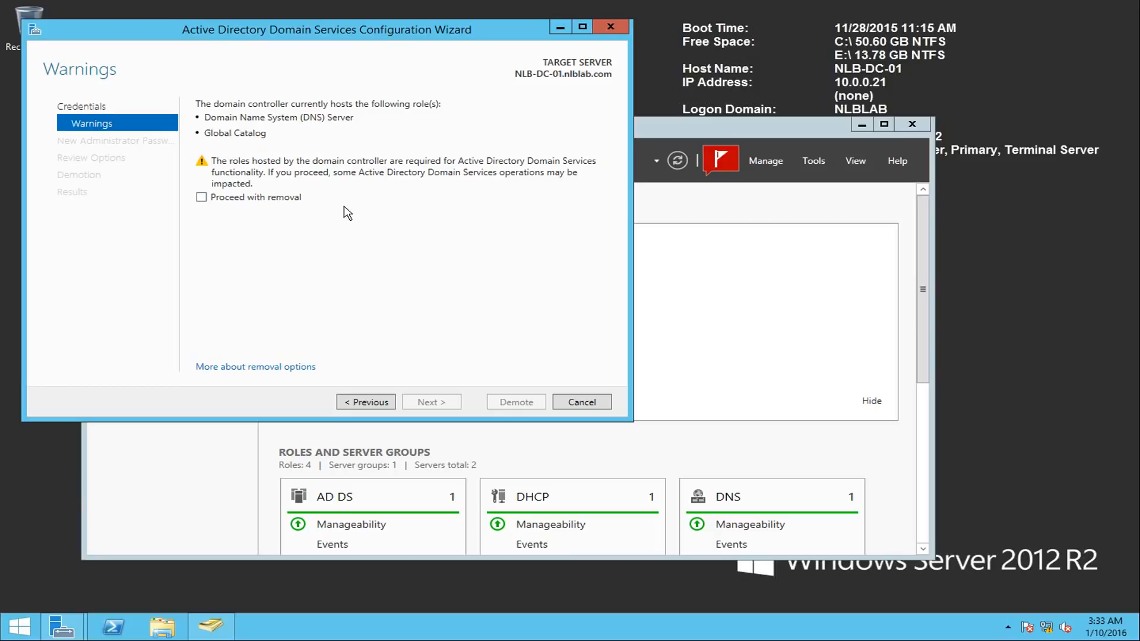
left_click(254, 200)
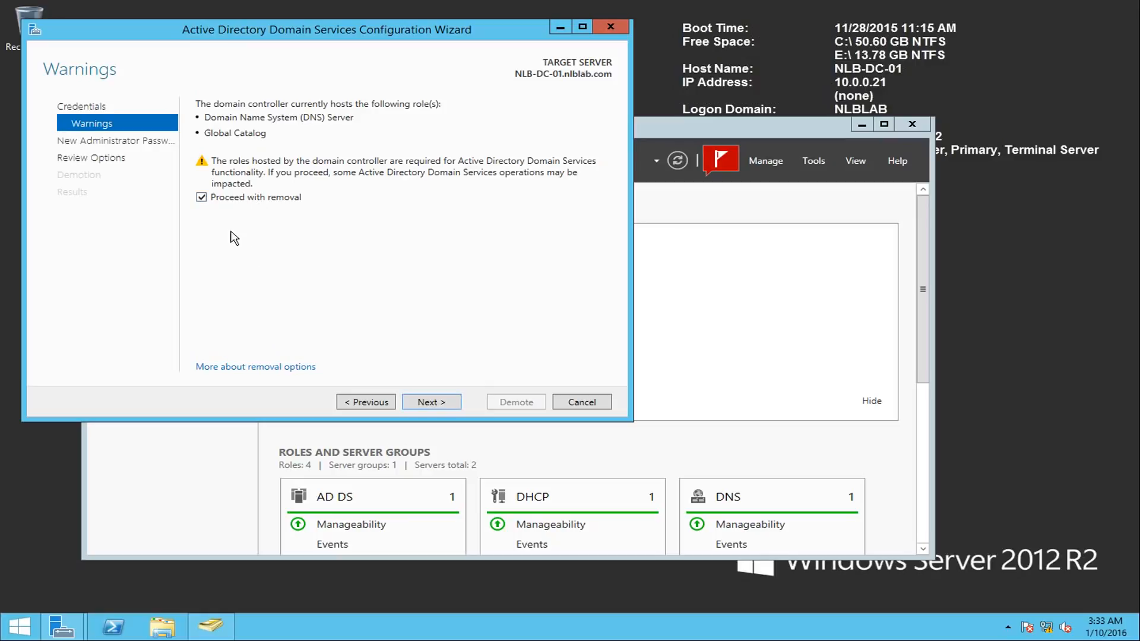
left_click(446, 402)
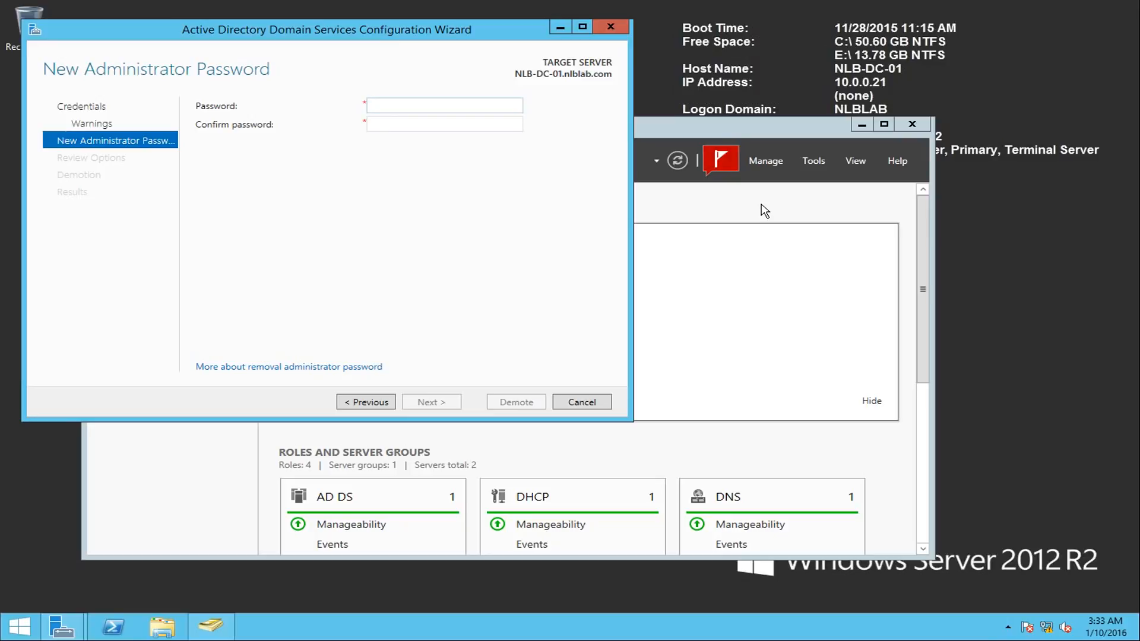
type("•••••••••••")
key("Tab")
type("•••••••••••")
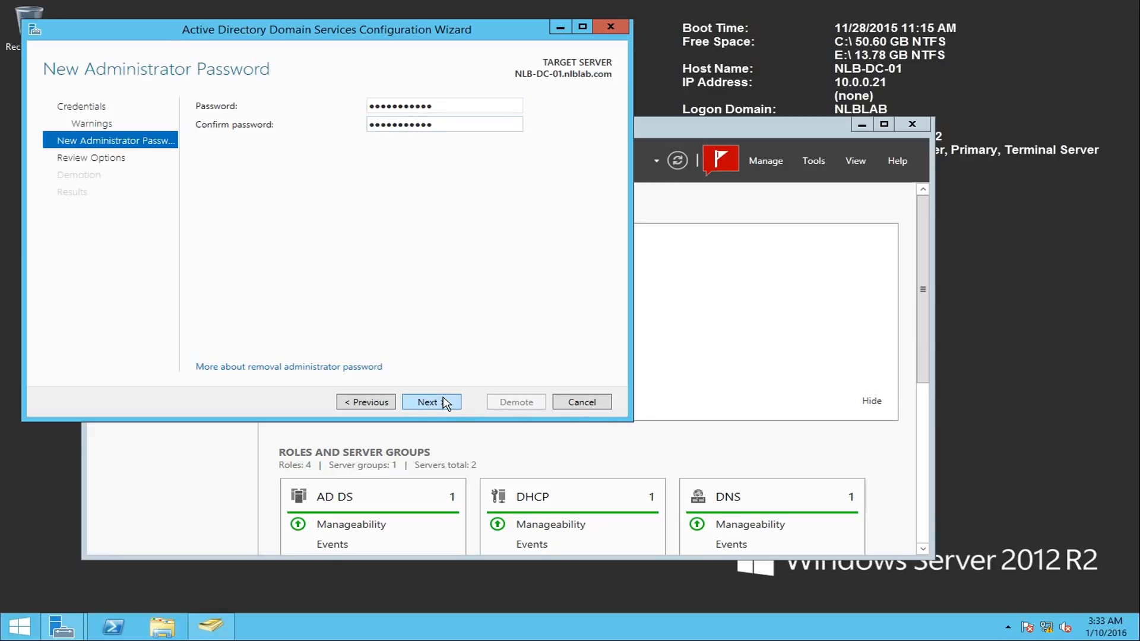
left_click(444, 403)
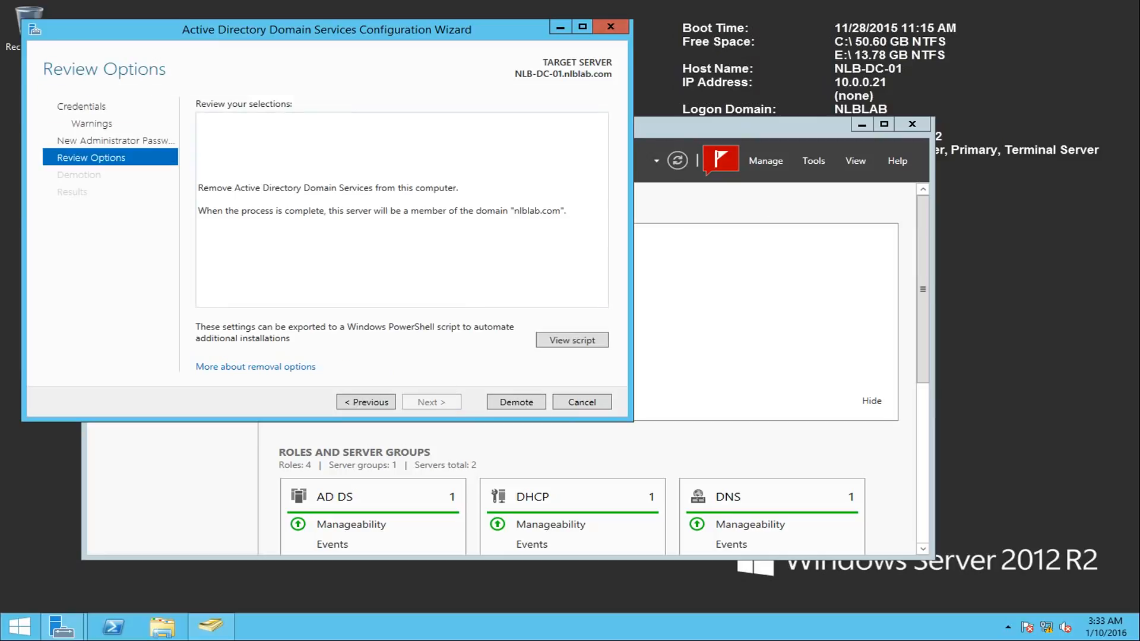
- Review the generated AD DS demotion script and try to demote NLB-DC-01 without forced removal
left_click(553, 351)
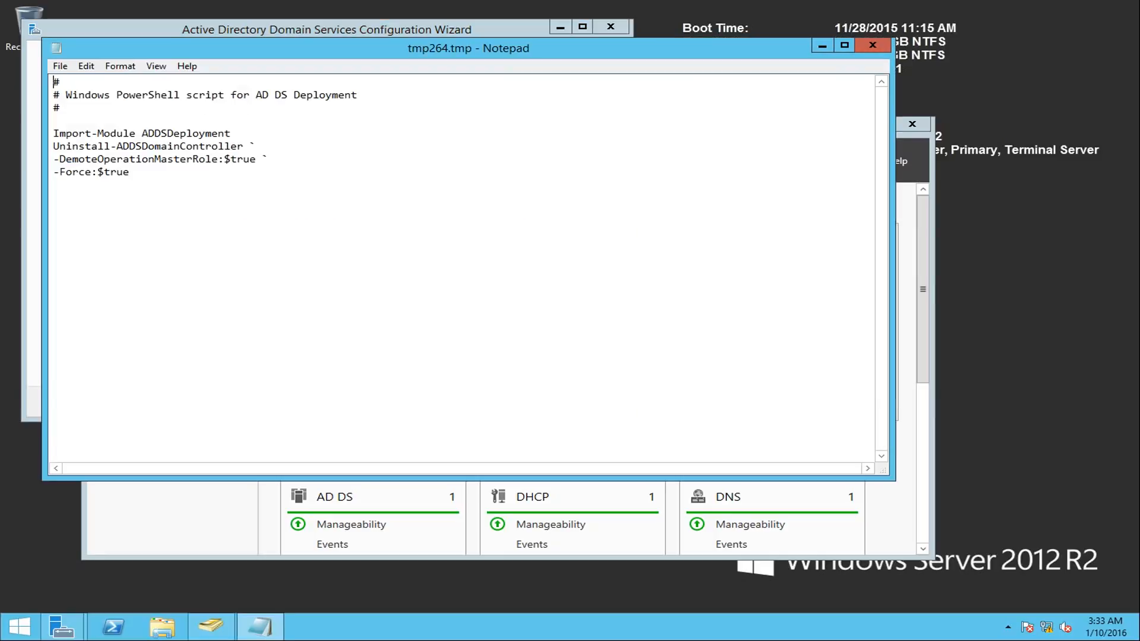
left_click_drag(130, 172, 52, 82)
left_click_drag(129, 172, 66, 172)
left_click(872, 46)
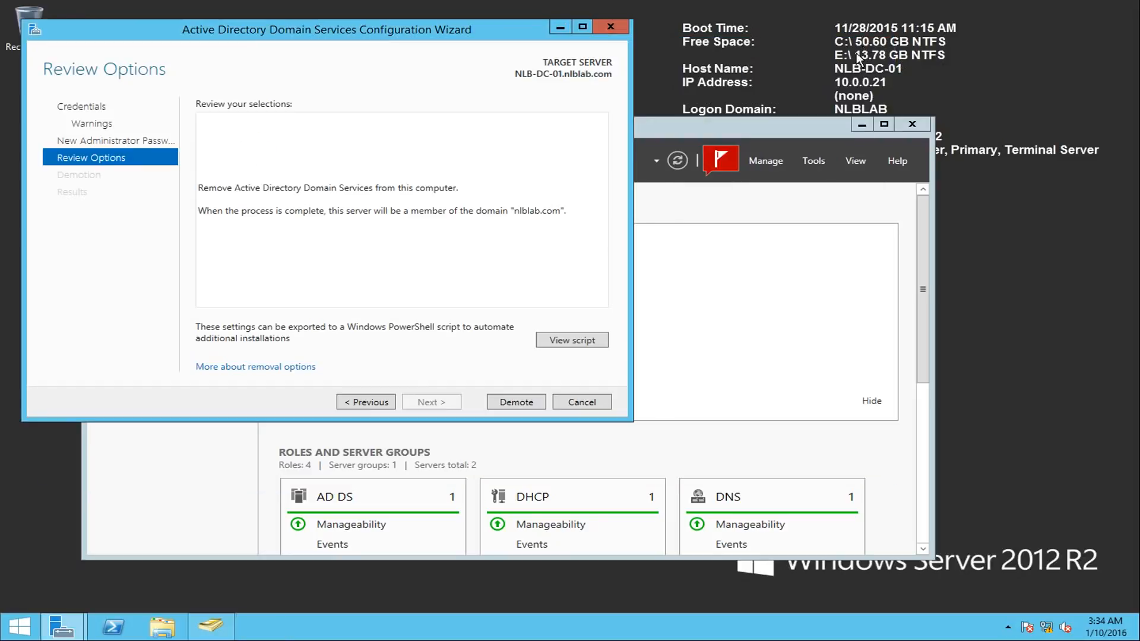
left_click(516, 402)
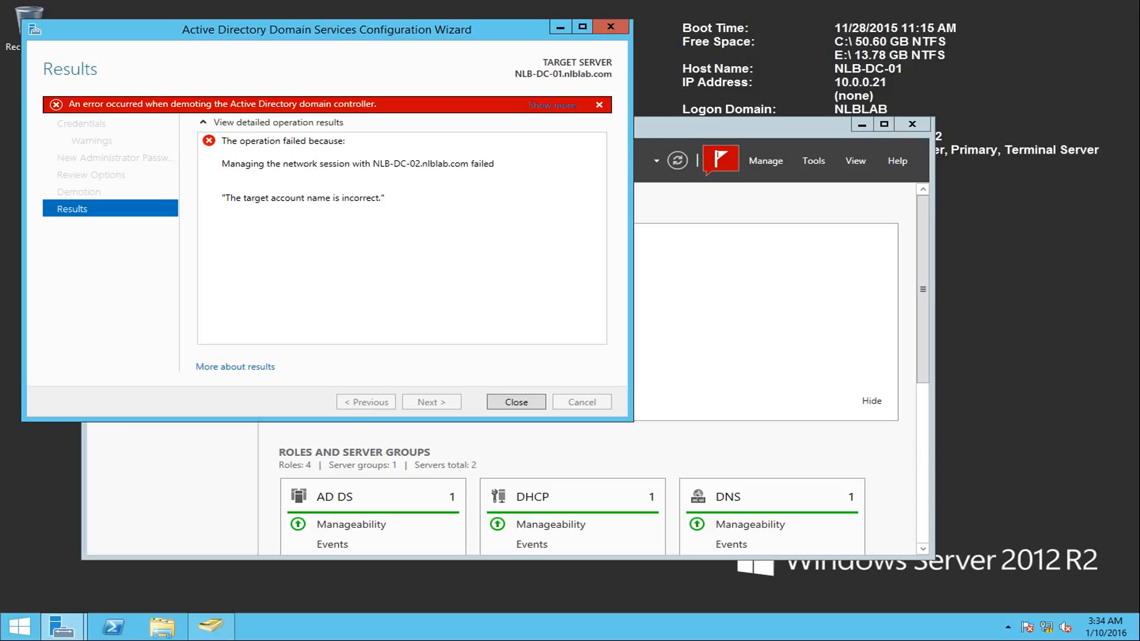
left_click(533, 407)
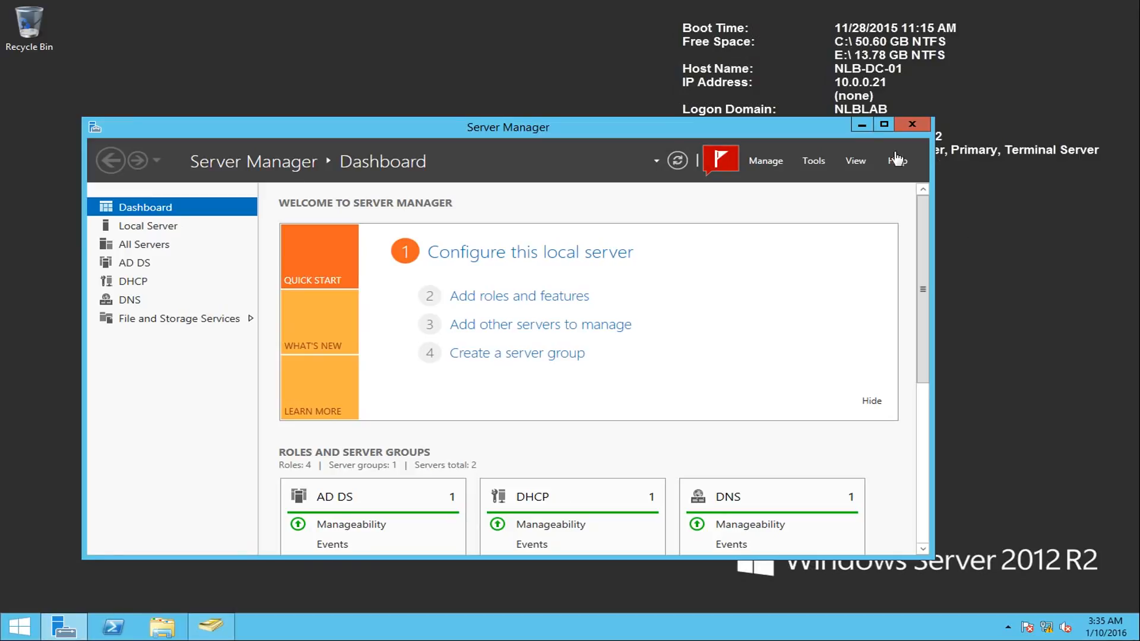
- Restart the Active Directory Domain Services role removal on NLB-DC-01, including its management tools, and reopen the domain controller demotion wizard
left_click(782, 160)
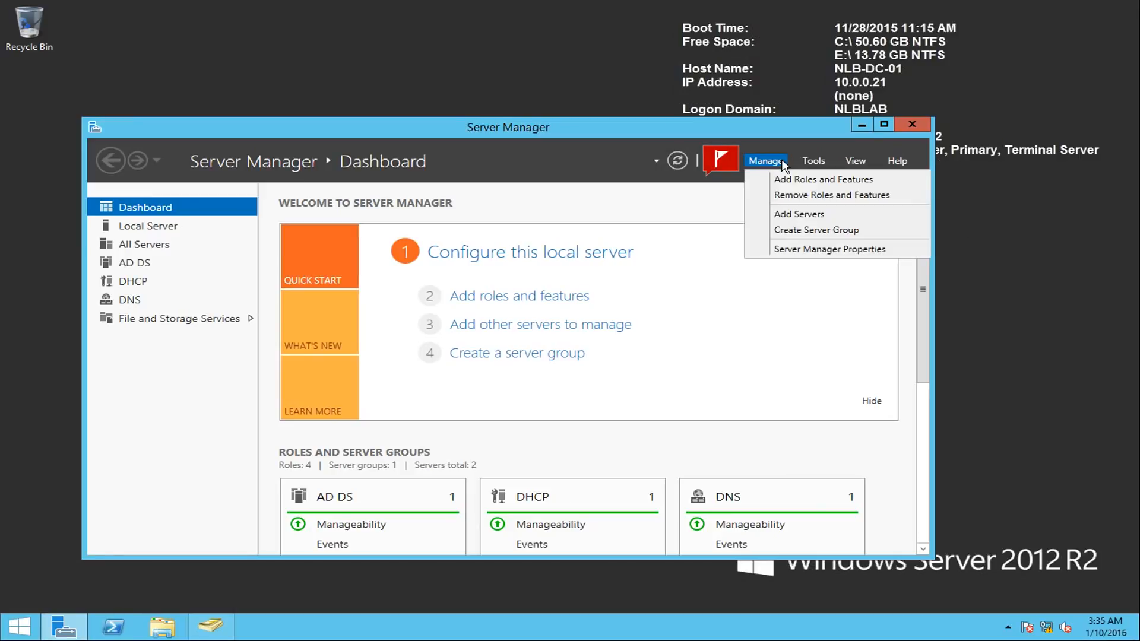
left_click(799, 194)
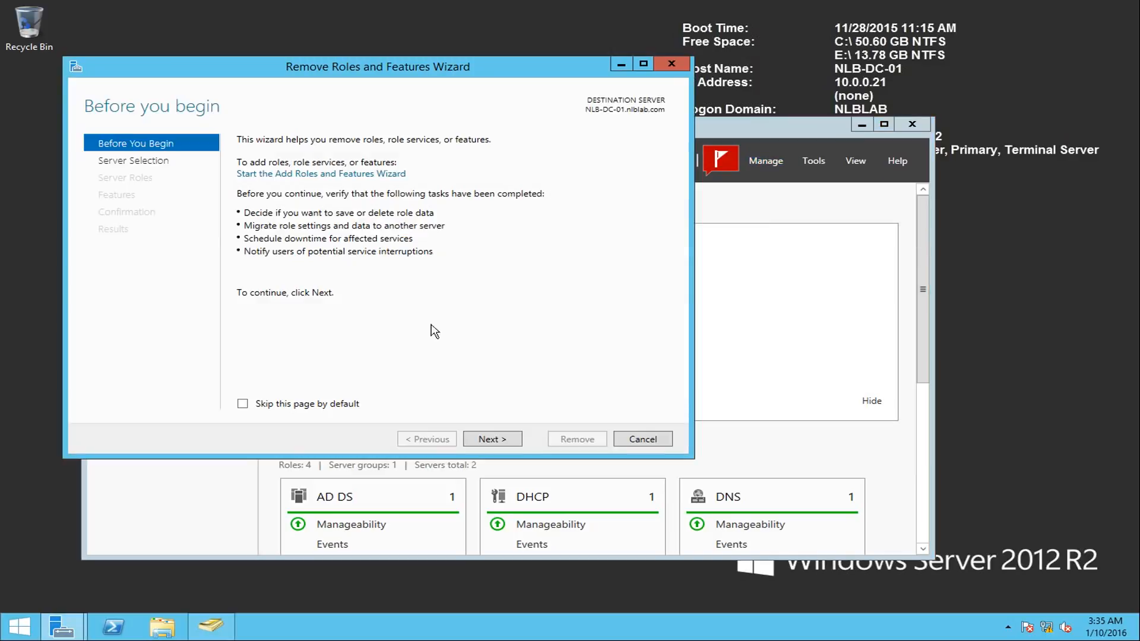
left_click(488, 440)
left_click(506, 440)
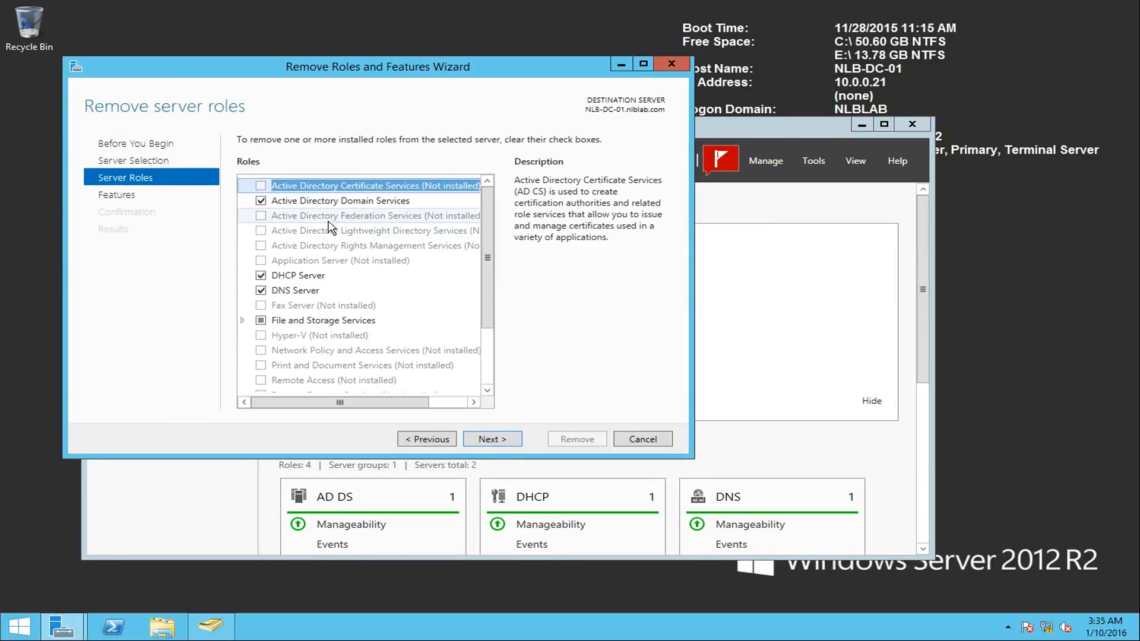
left_click(261, 201)
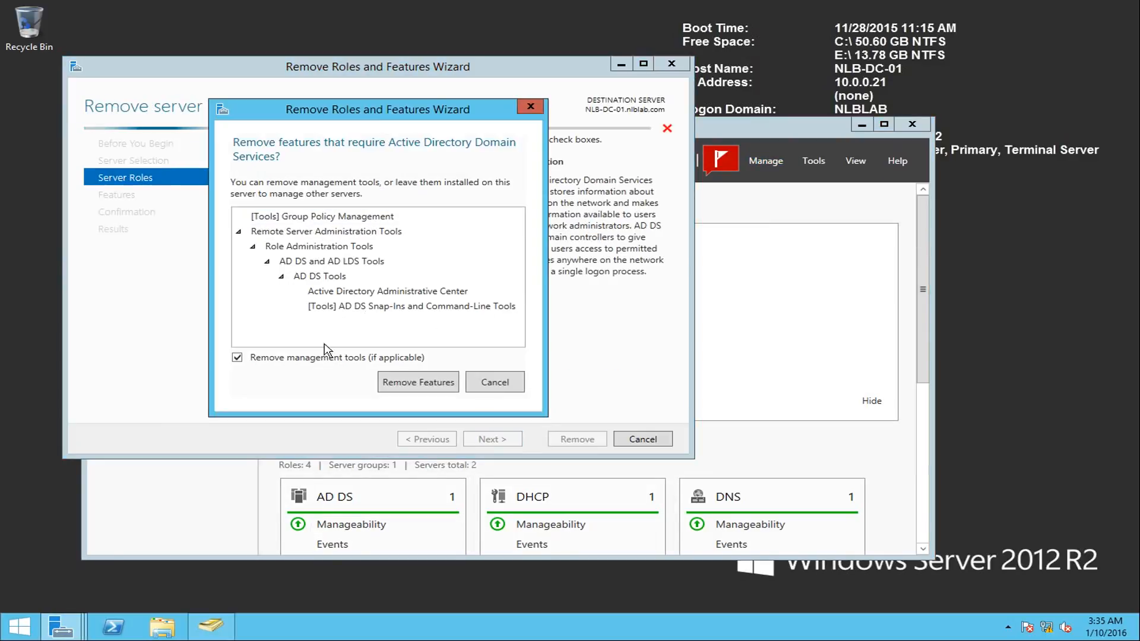
left_click(392, 382)
left_click(256, 336)
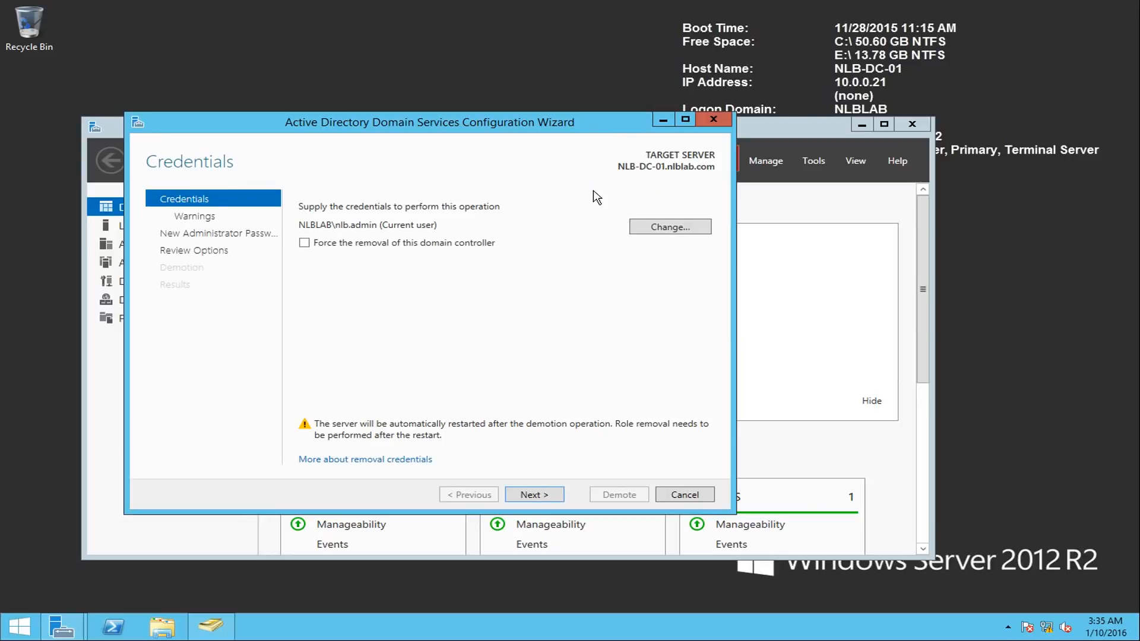
- Force the removal of this domain controller, agree to proceed with removal, and enter and confirm the new administrator password
left_click(325, 245)
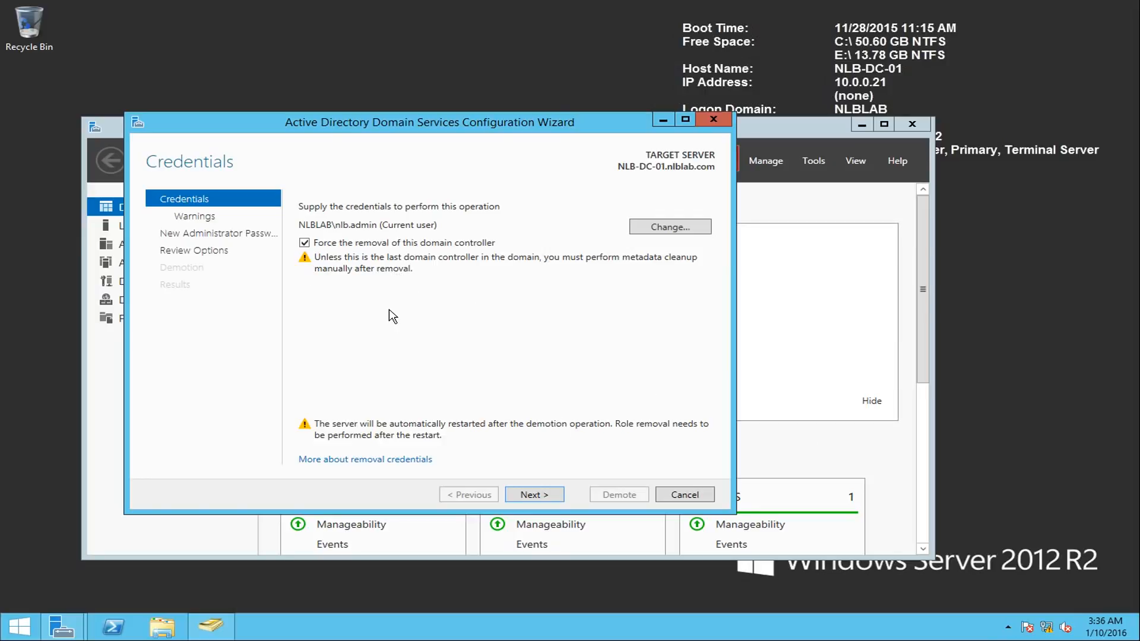
left_click(550, 497)
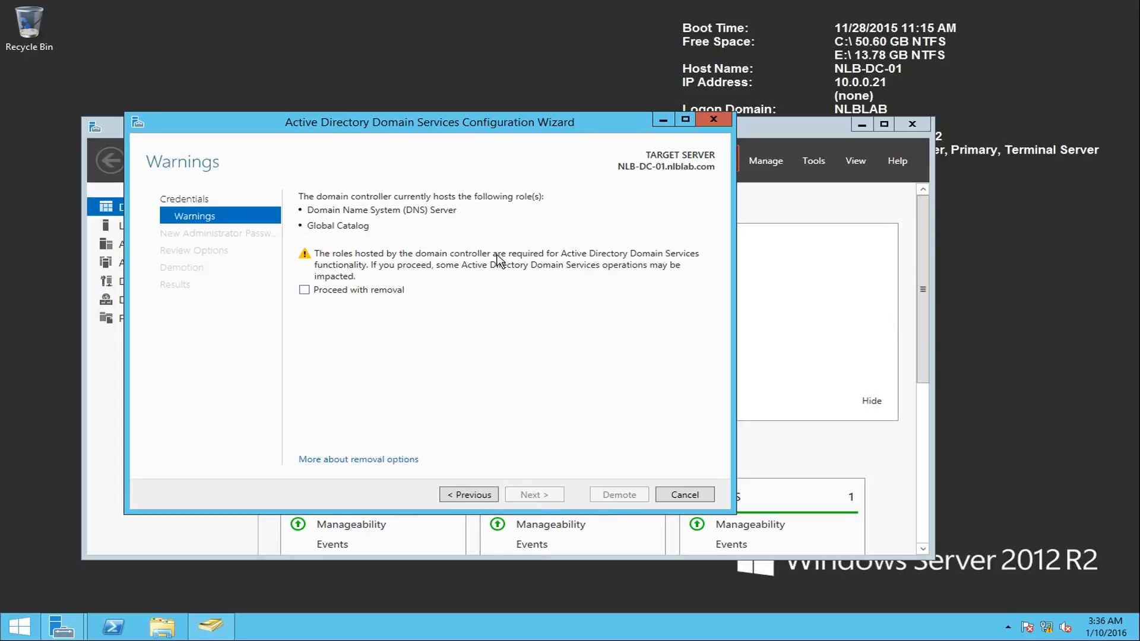
left_click(360, 291)
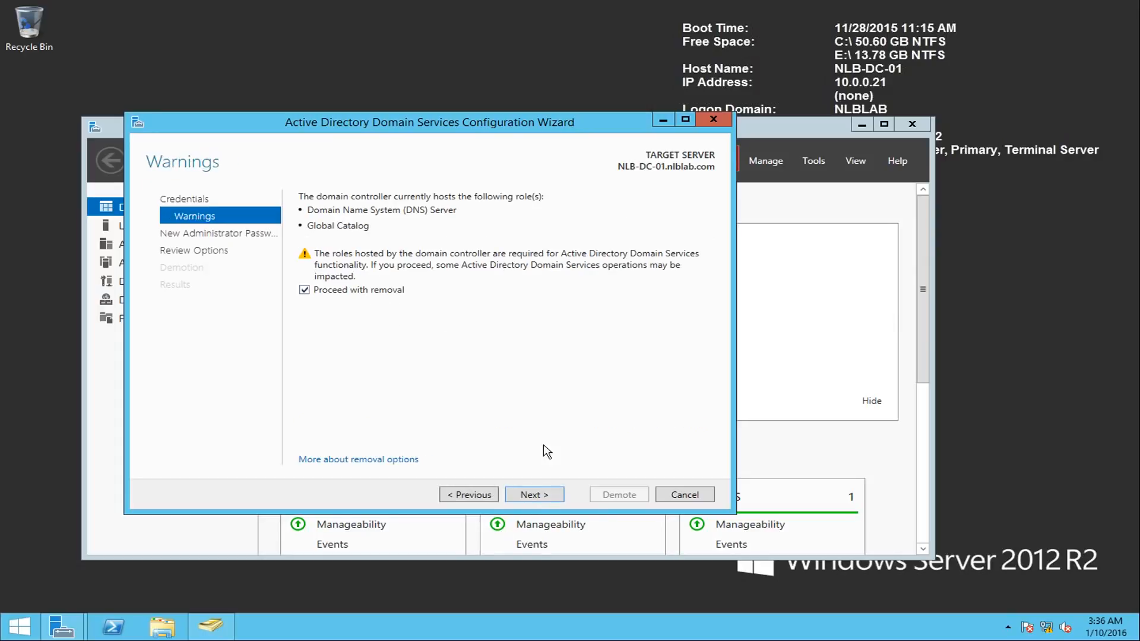
left_click(542, 498)
type("P@ssw0rd123")
key("Tab")
type("P@ssw0rd123")
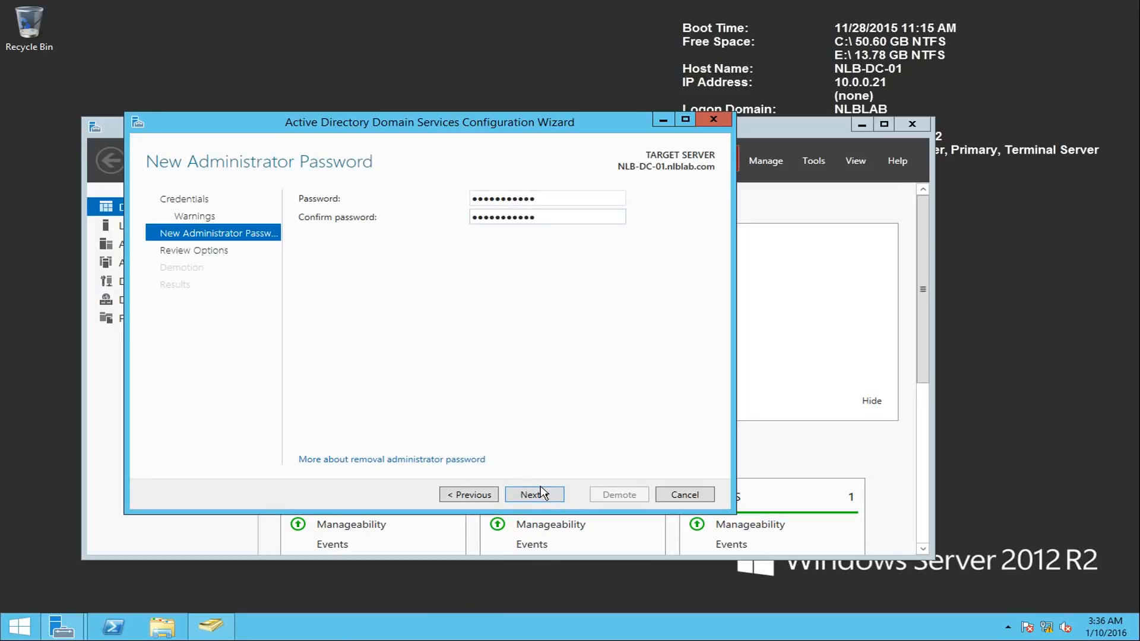
left_click(538, 498)
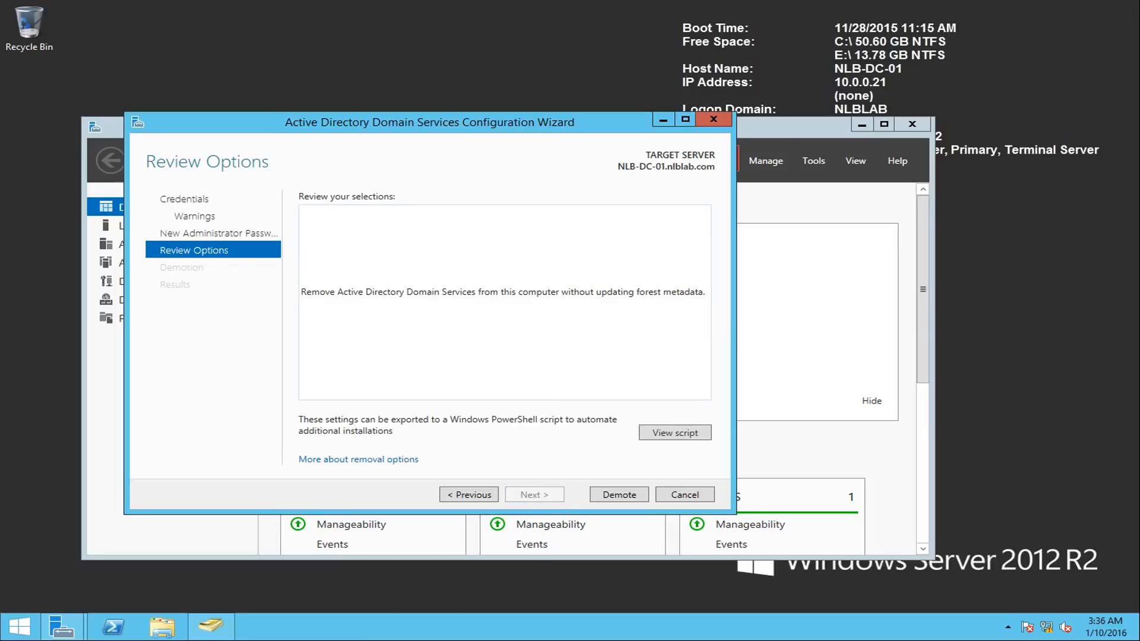
- Examine the -ForceRemoval and -Force parameters in the generated forced demotion script, and close it
left_click(674, 433)
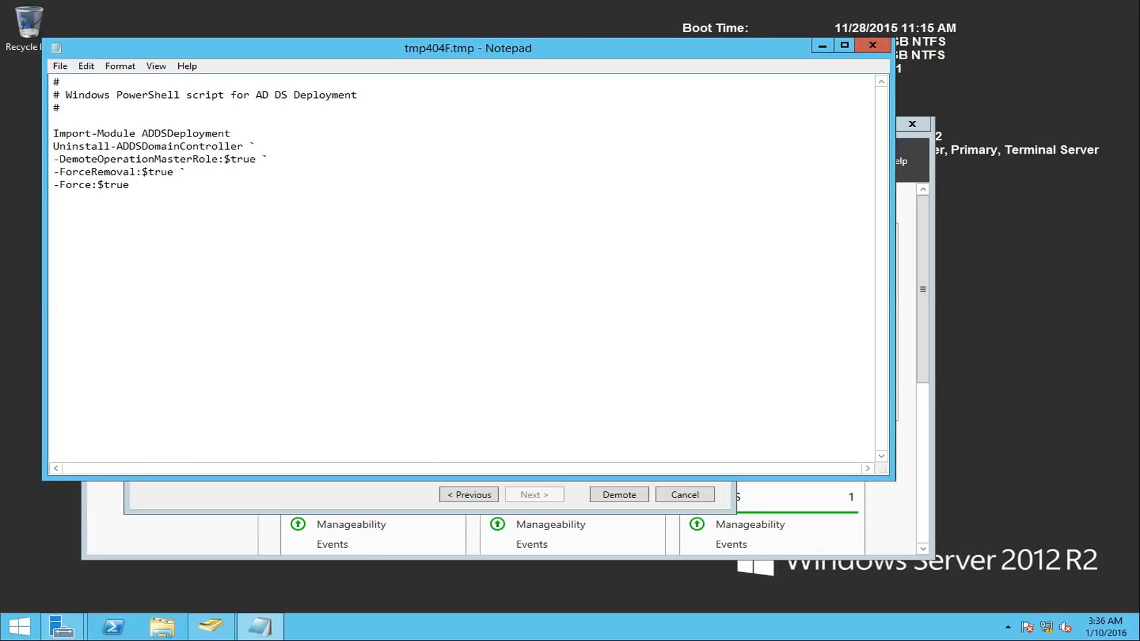
double_click(57, 184)
left_click(74, 172)
left_click_drag(64, 172, 184, 185)
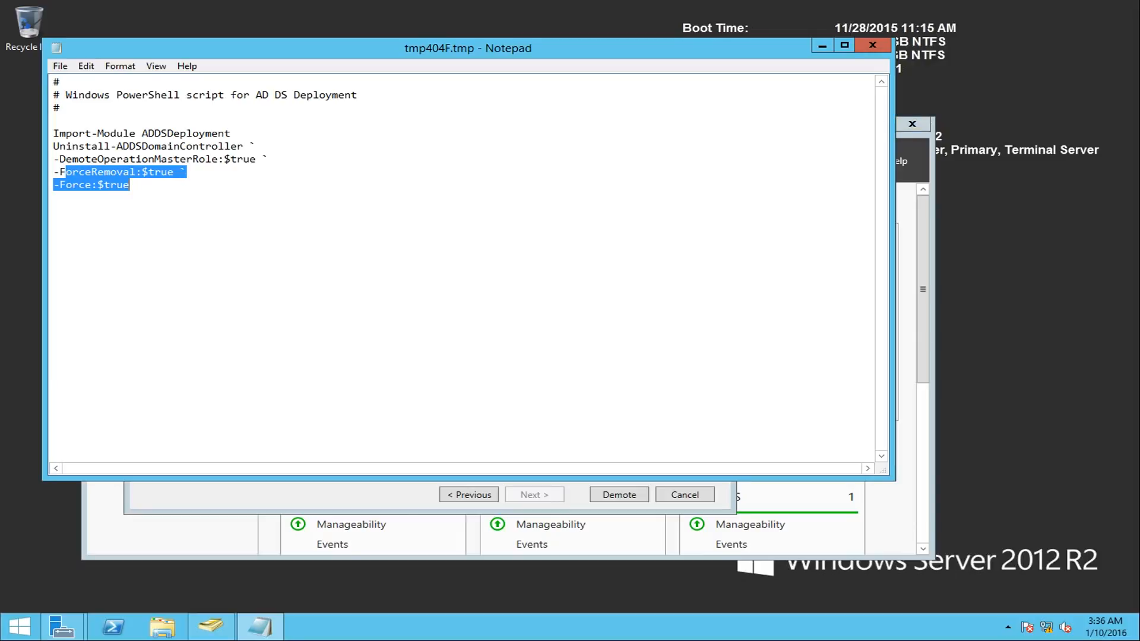
left_click(872, 45)
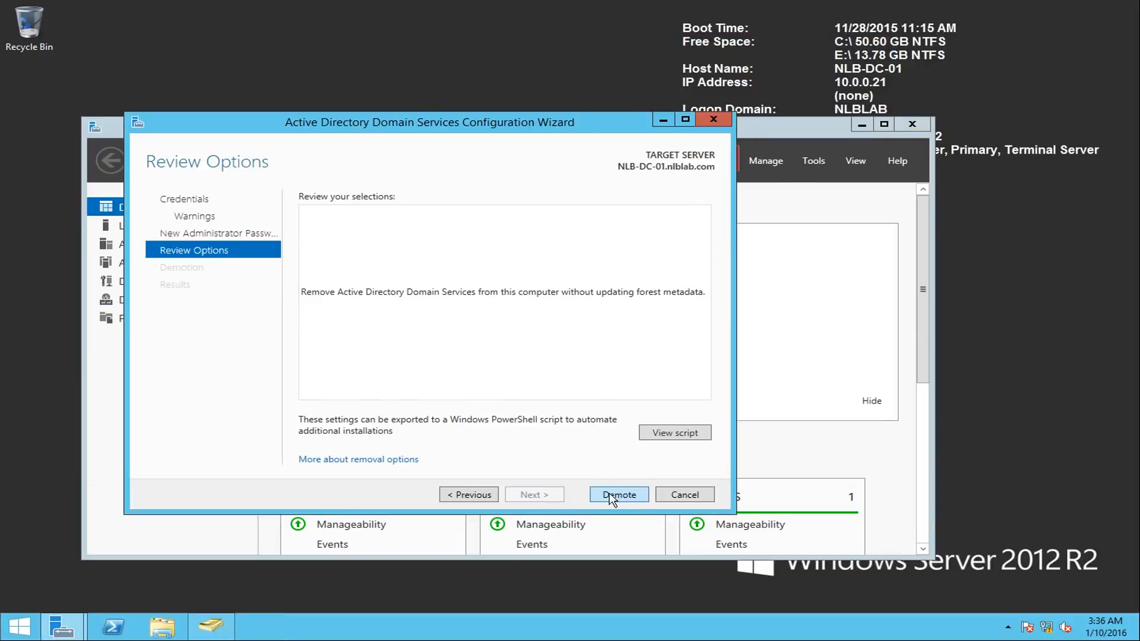
- Try to demote NLB-DC-01 with forced removal and close the demotion results
left_click(612, 496)
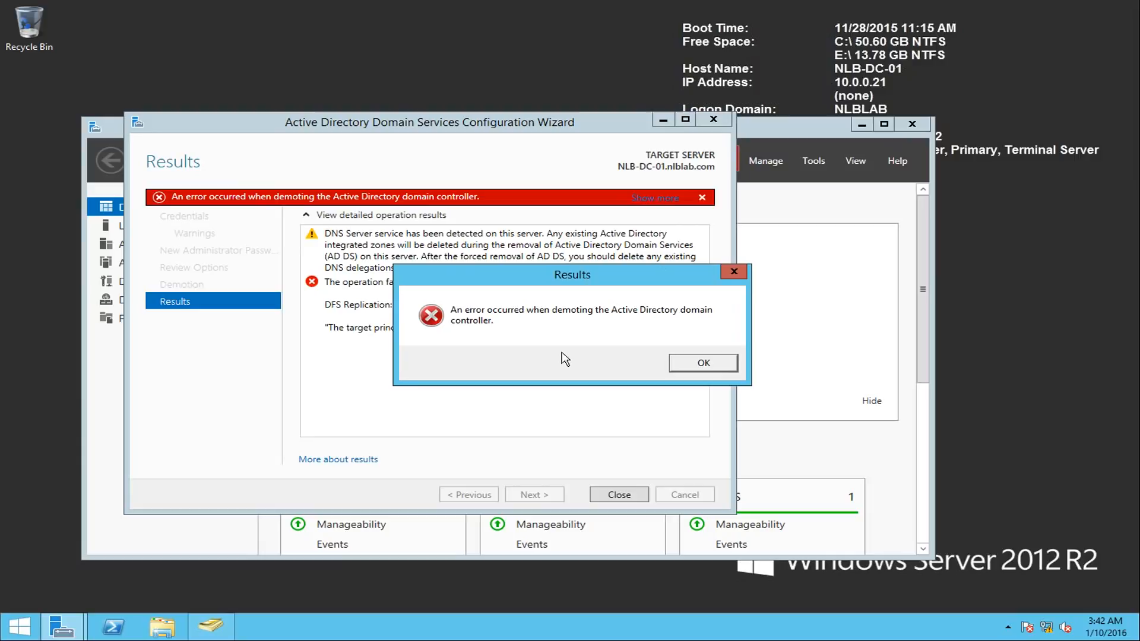
left_click(732, 364)
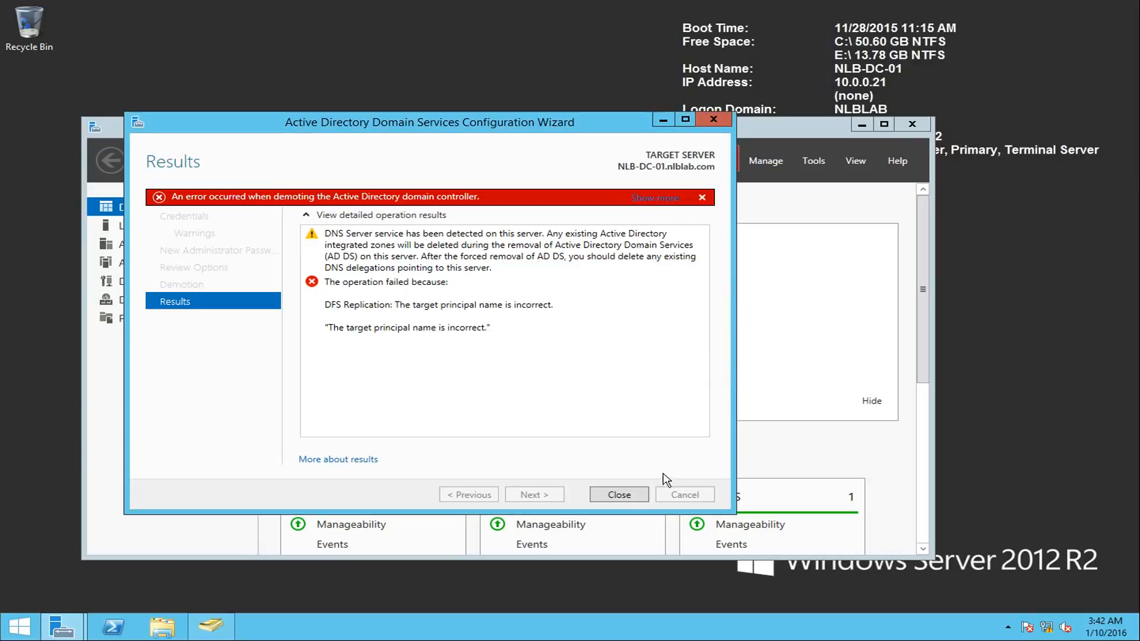
left_click(627, 500)
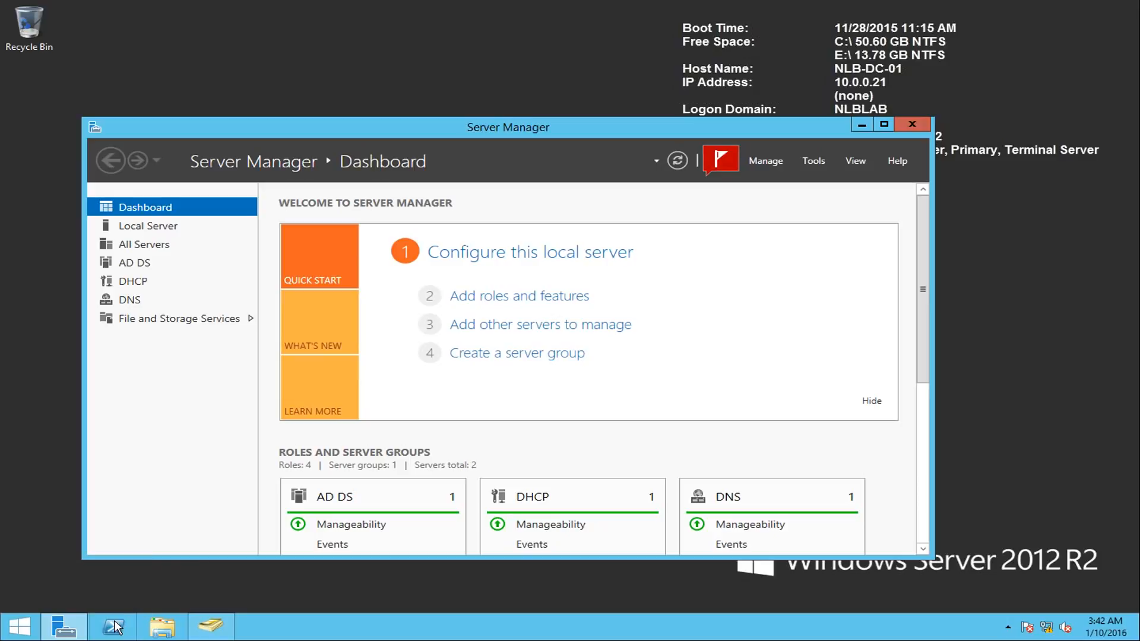
- Open the Services console on NLB-DC-01 by running services.msc
right_click(14, 633)
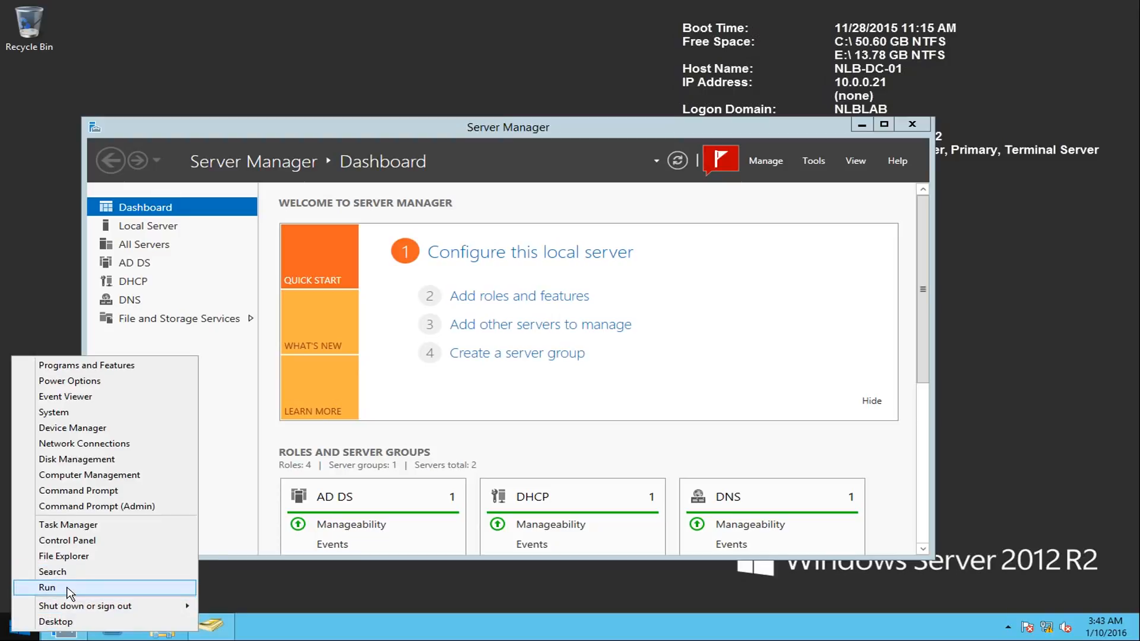
left_click(66, 587)
type("servoc")
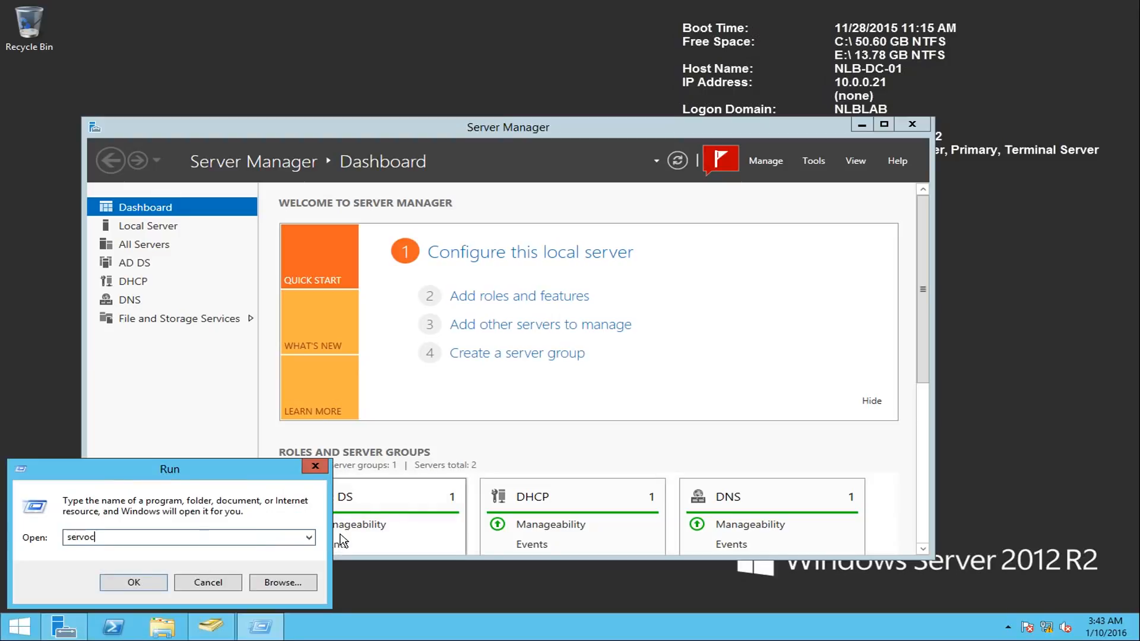
key("BackSpace")
key("BackSpace")
type("ices.msc")
key("Return")
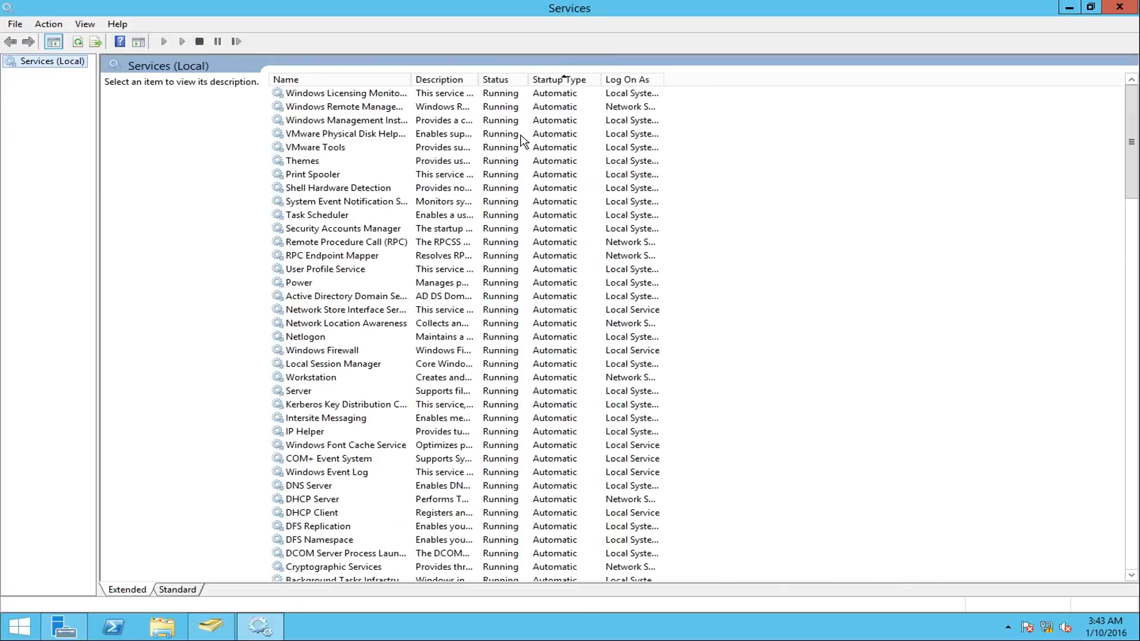
- Stop the Kerberos Key Distribution Center service
left_click(417, 283)
key("k")
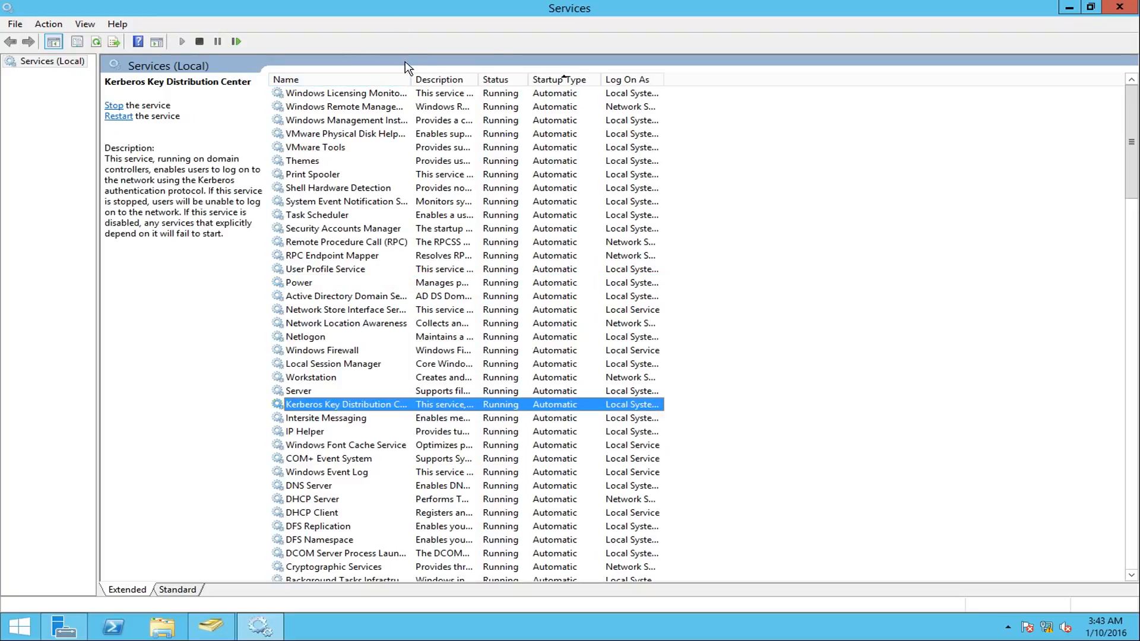
left_click_drag(417, 76, 504, 77)
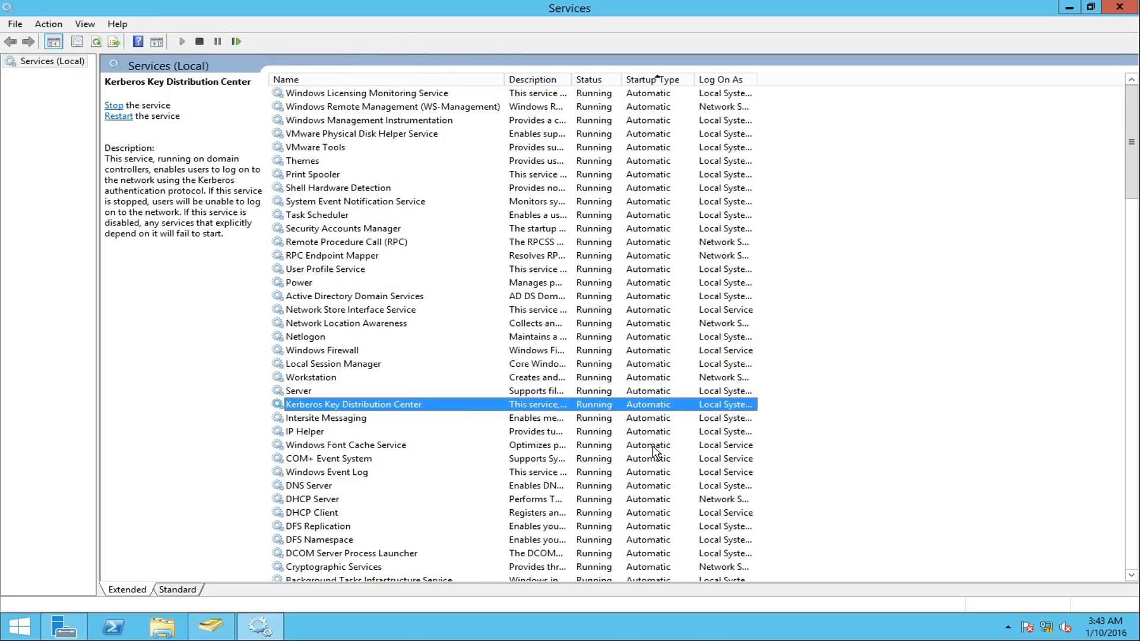
right_click(504, 411)
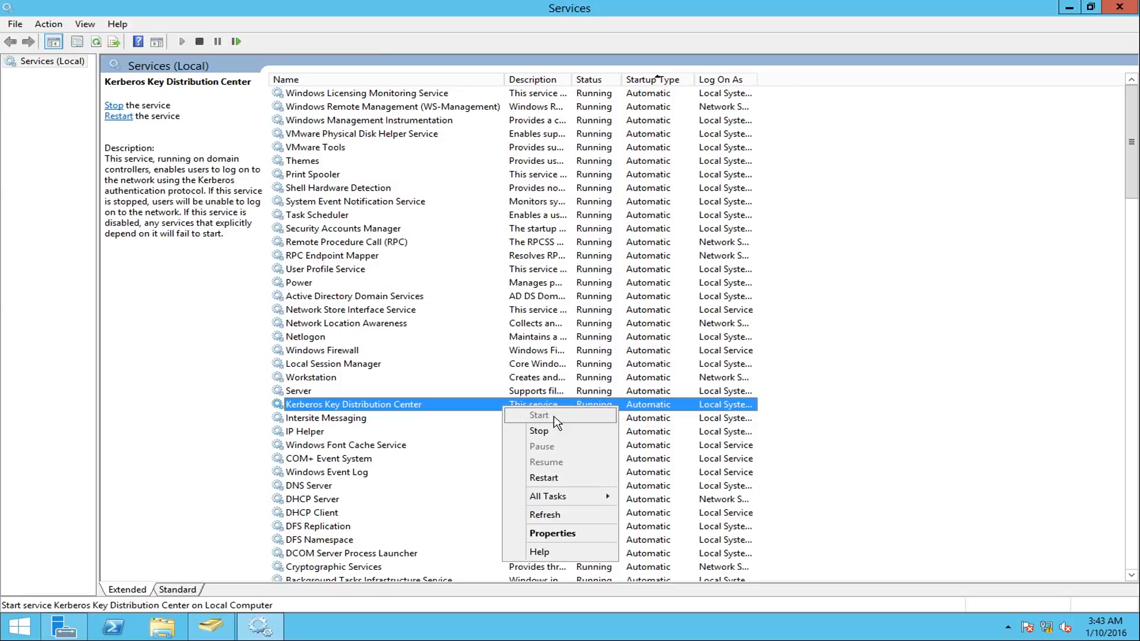
left_click(550, 431)
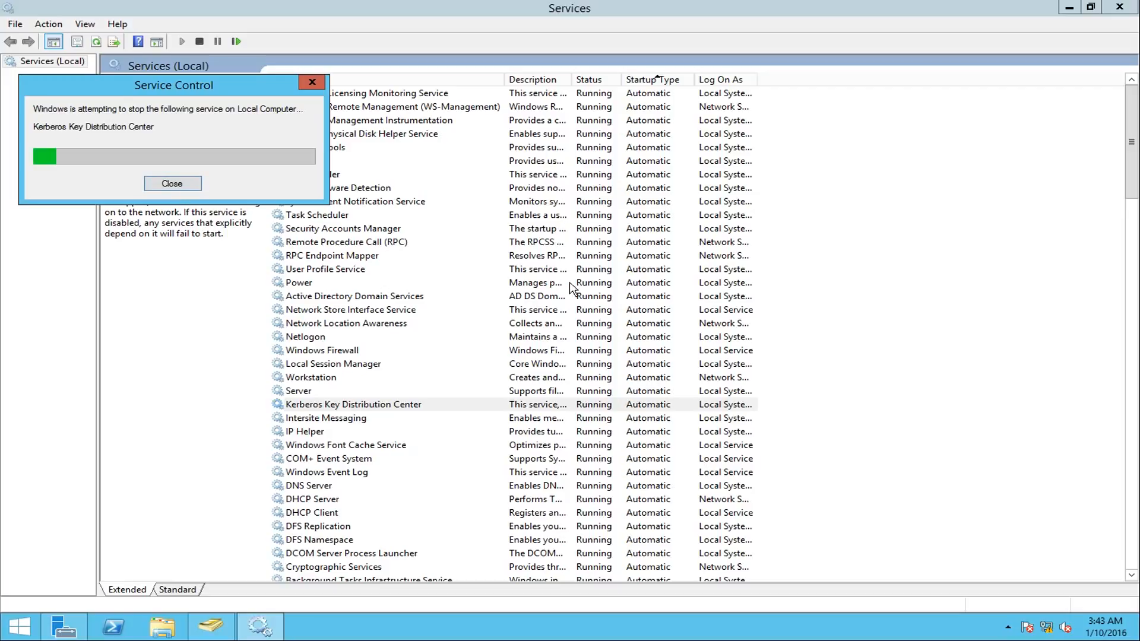
- Set the startup type of the Kerberos Key Distribution Center service to Disabled and apply the change
scroll(653, 410, "down", 3)
scroll(653, 410, "up", 3)
left_click(676, 80)
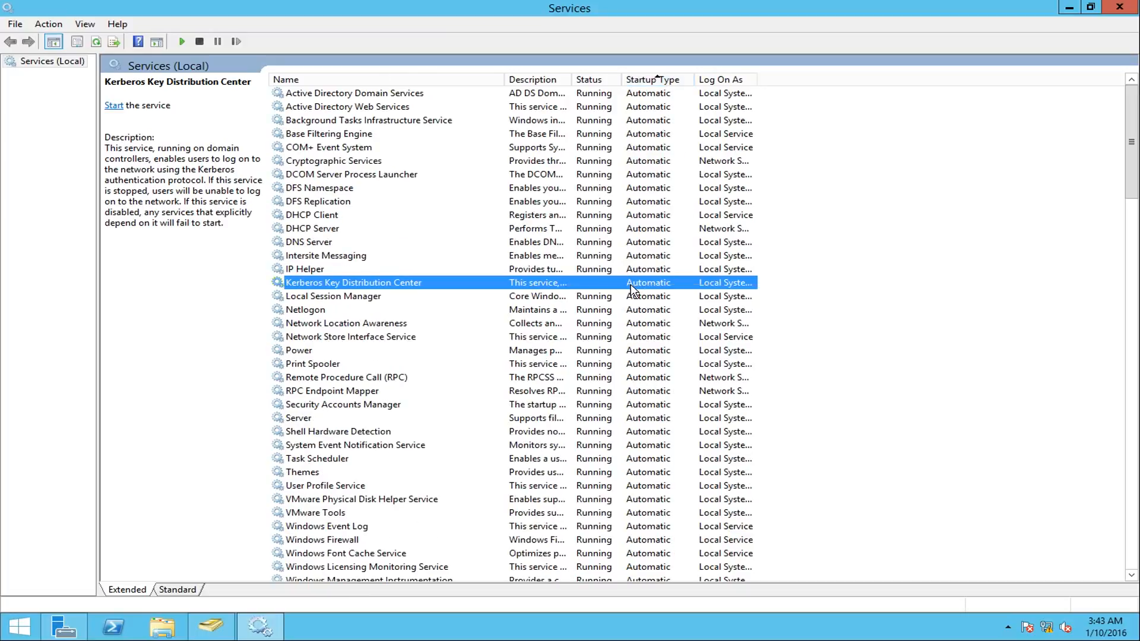
right_click(628, 282)
left_click(690, 412)
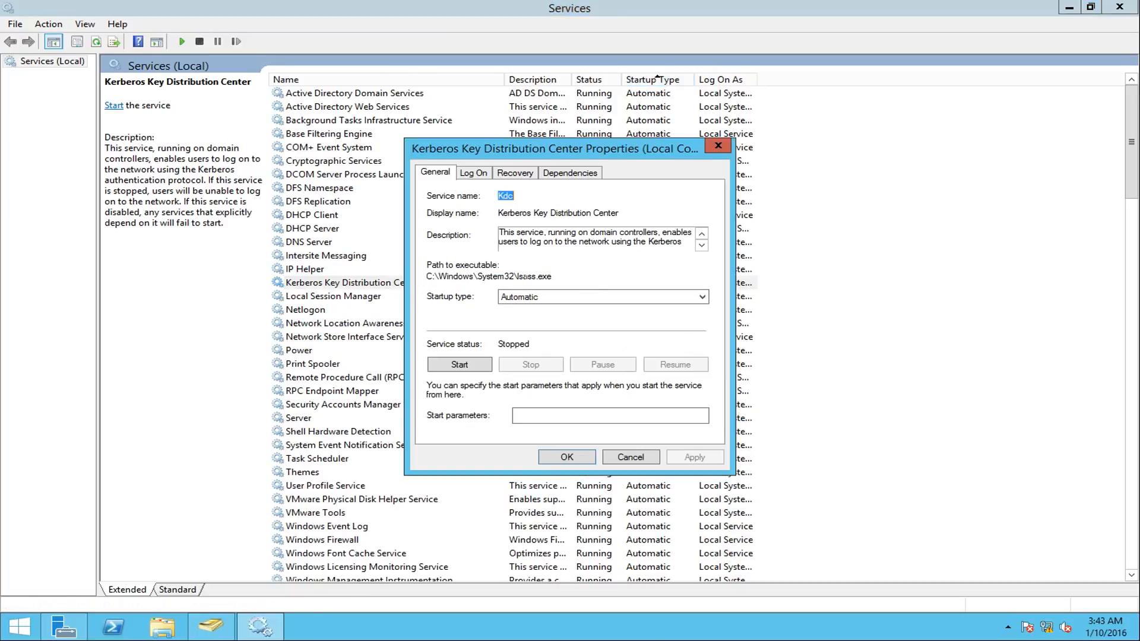
left_click(531, 297)
left_click(529, 338)
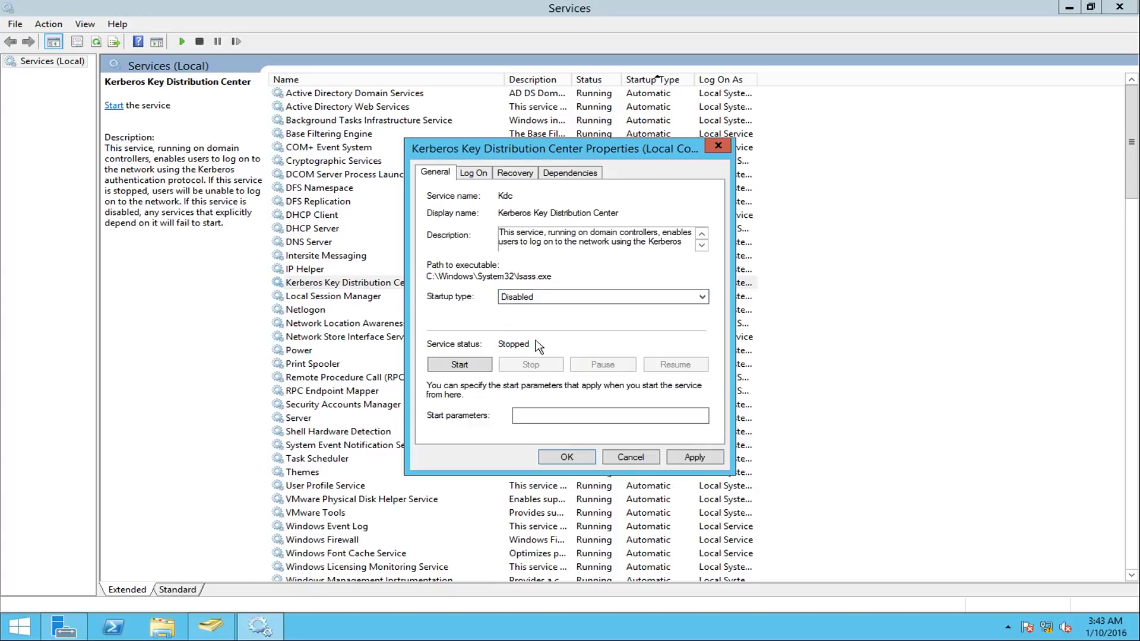
left_click(695, 456)
left_click(580, 457)
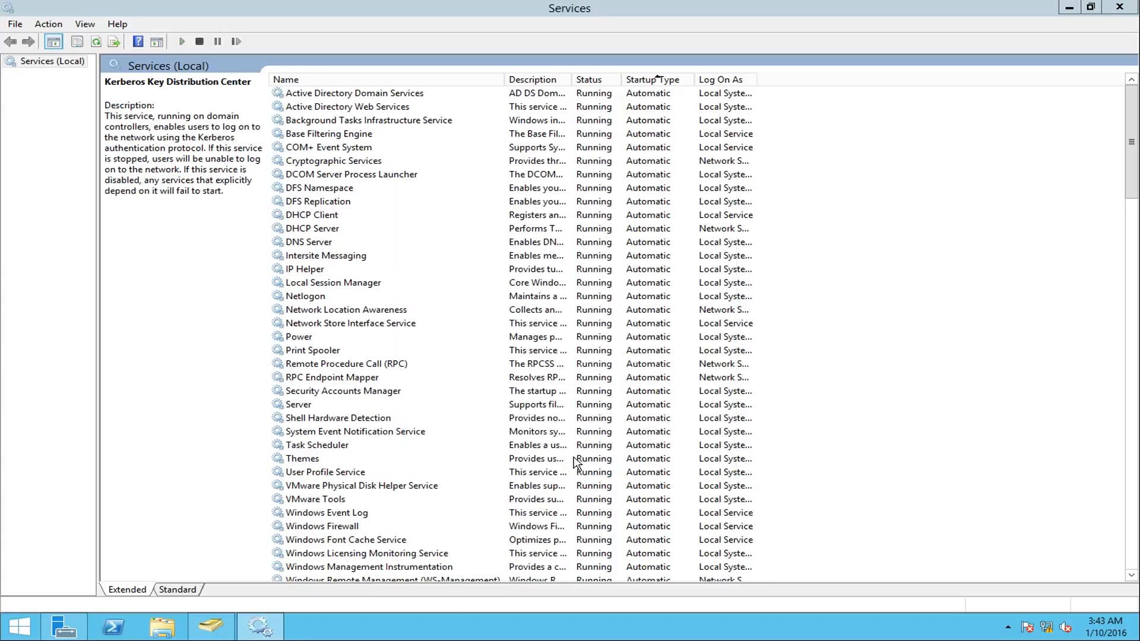
- Restart NLB-DC-01 immediately by running shutdown -r -t 0 in an elevated PowerShell session
right_click(107, 633)
left_click(83, 512)
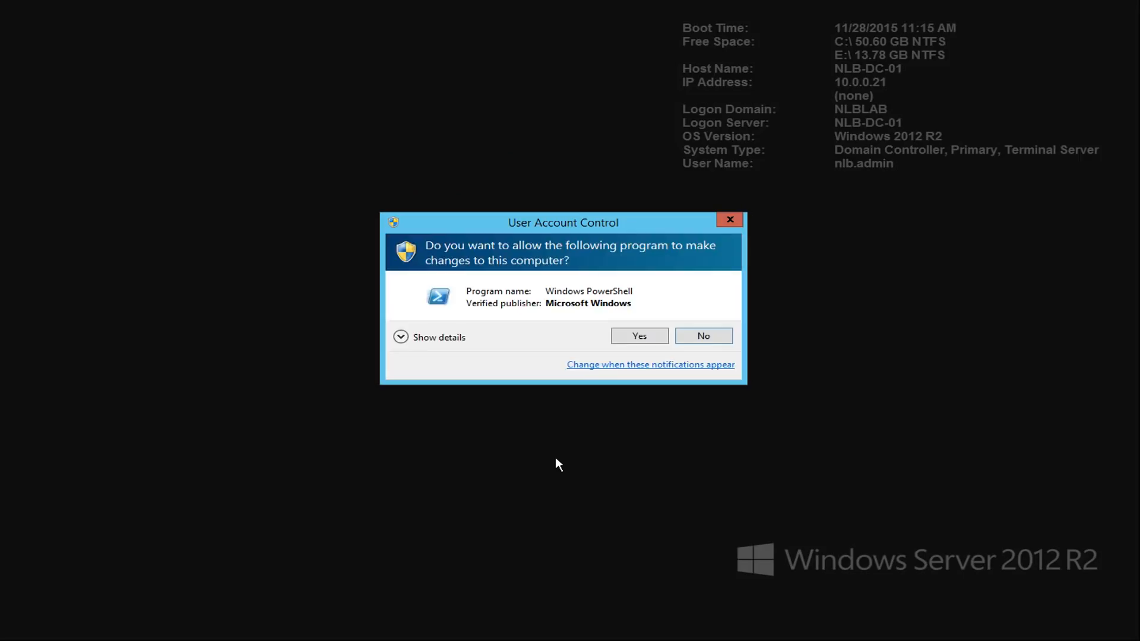
left_click(640, 335)
type("shutdown -r -")
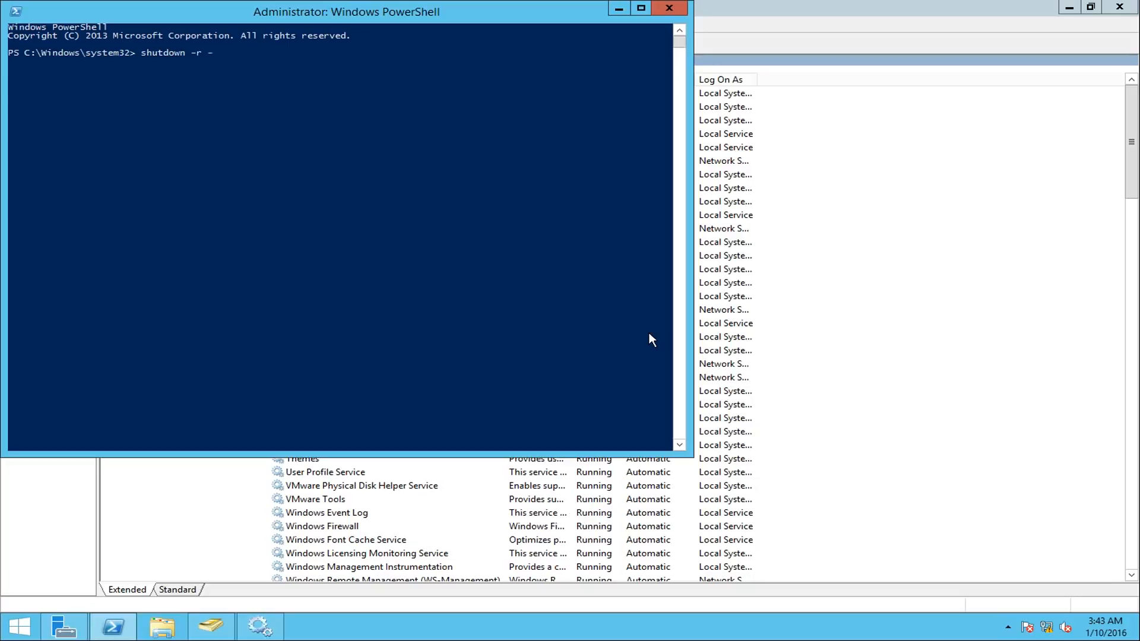
type("t 0")
key("Return")
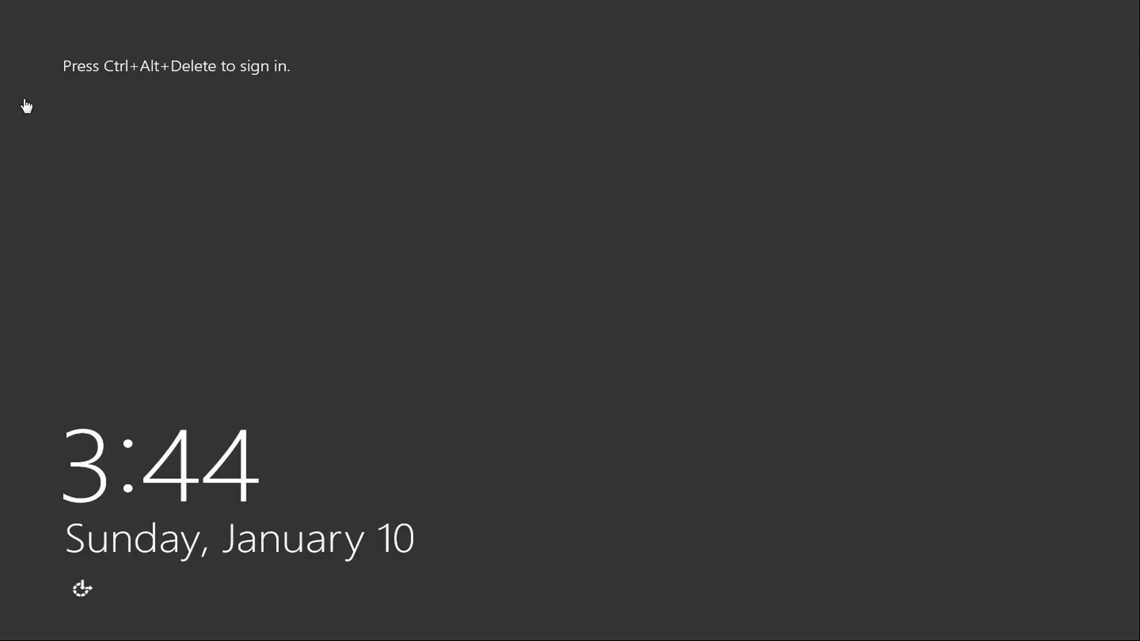
- Sign back in to NLB-DC-01 with the domain admin account, entering the account password
key("ctrl+alt+Delete")
type("*******")
key("Return")
key("Return")
type("***")
type("*******")
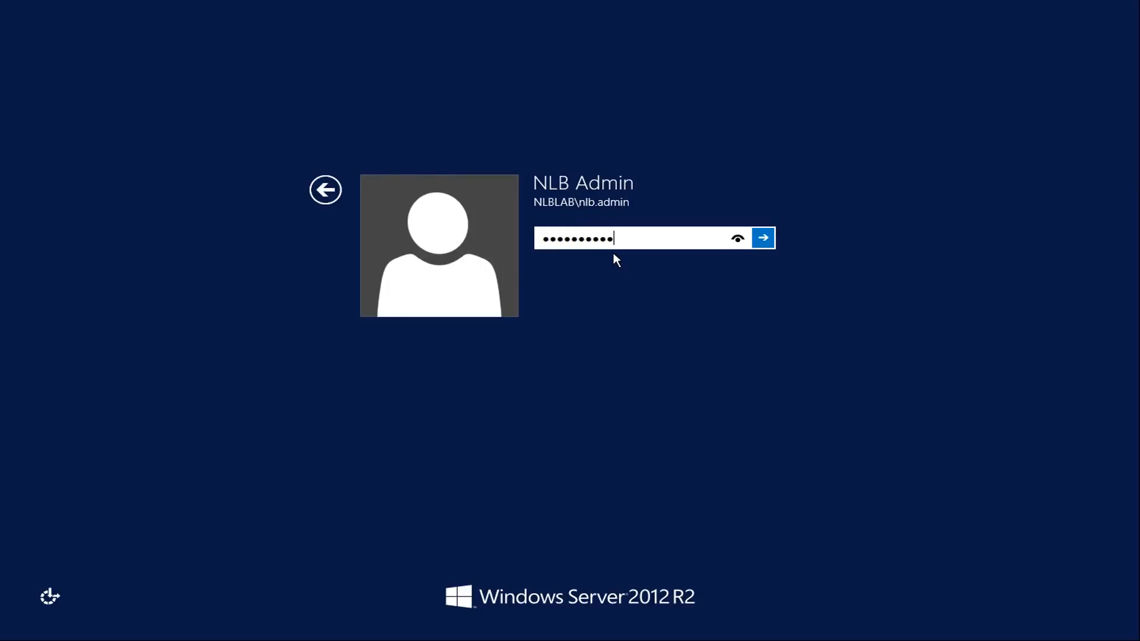
key("Return")
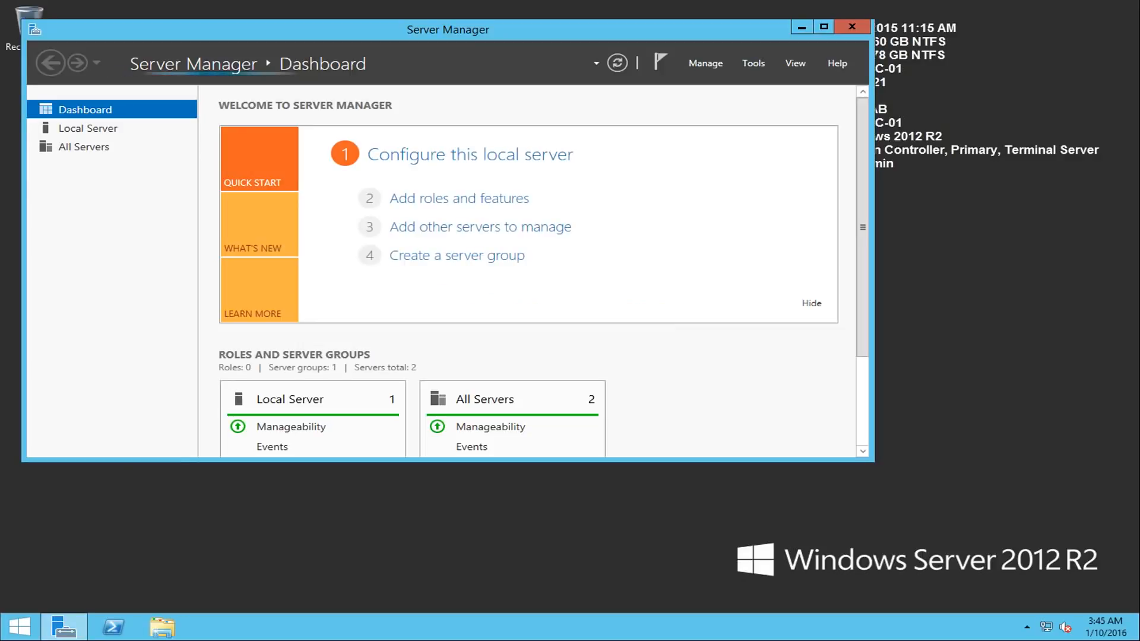
- Open an elevated Windows PowerShell session on NLB-DC-01 and approve the User Account Control request
right_click(113, 627)
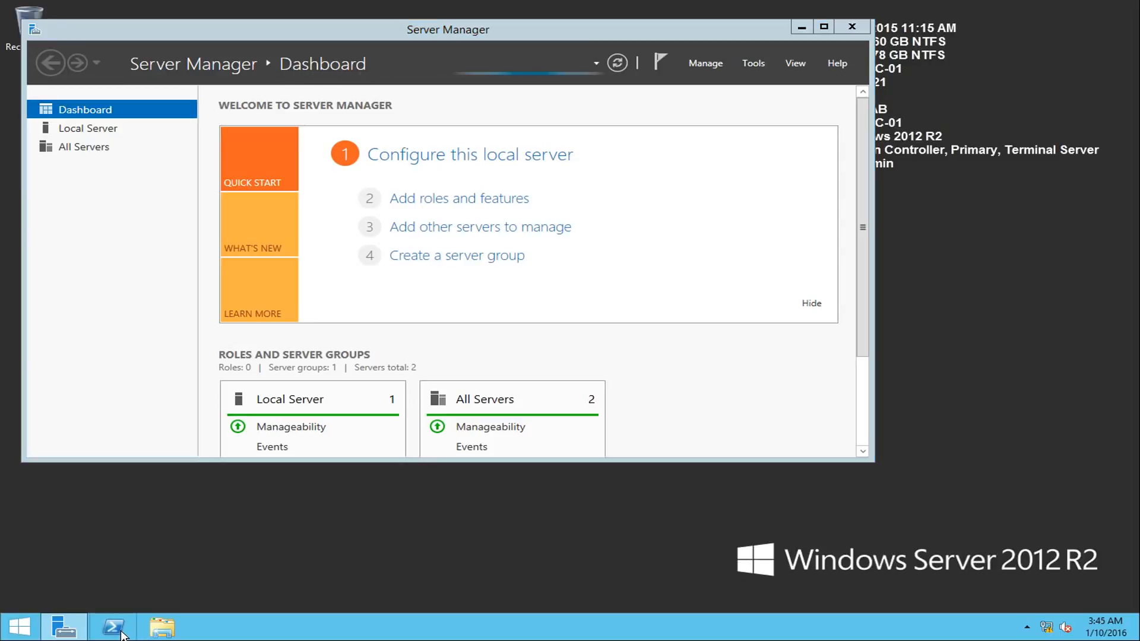
left_click(83, 508)
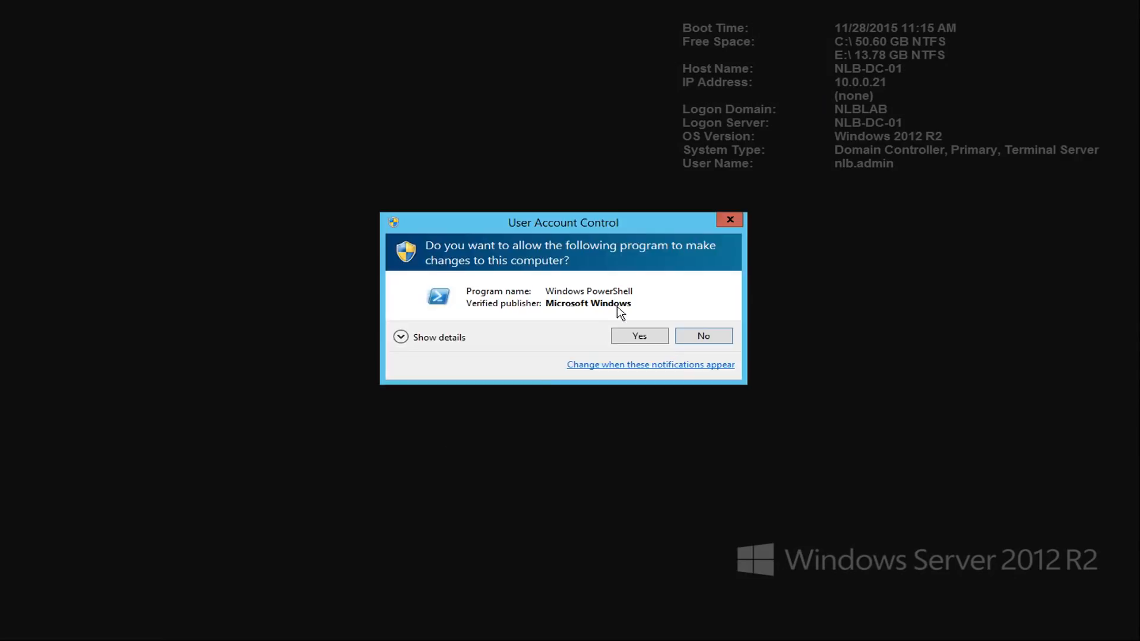
left_click(641, 334)
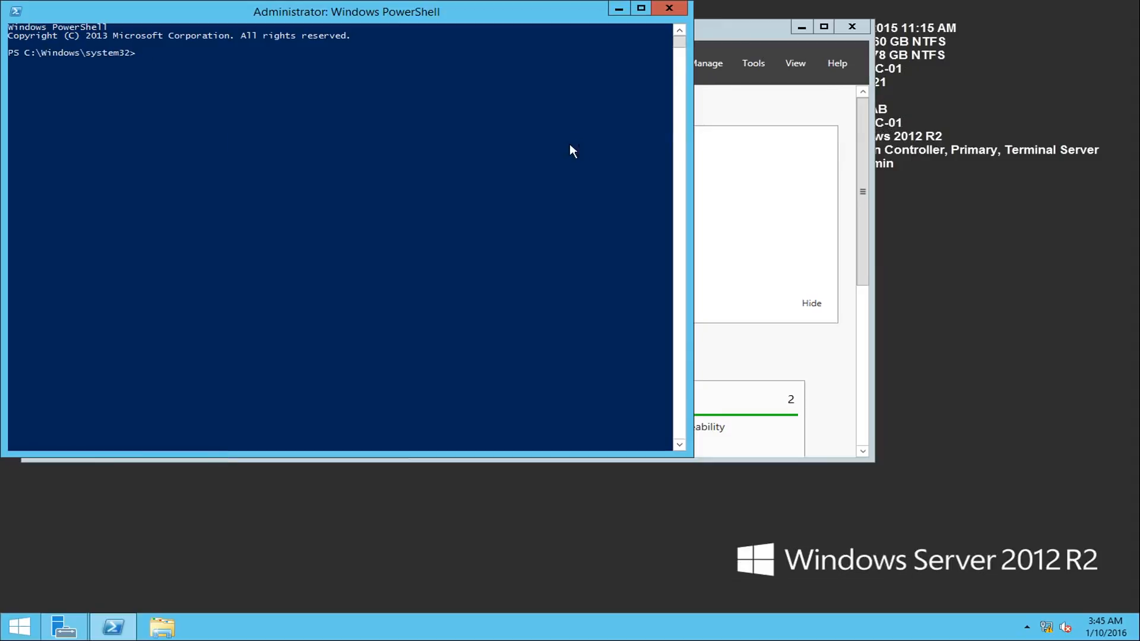
left_click_drag(389, 12, 621, 140)
left_click(470, 214)
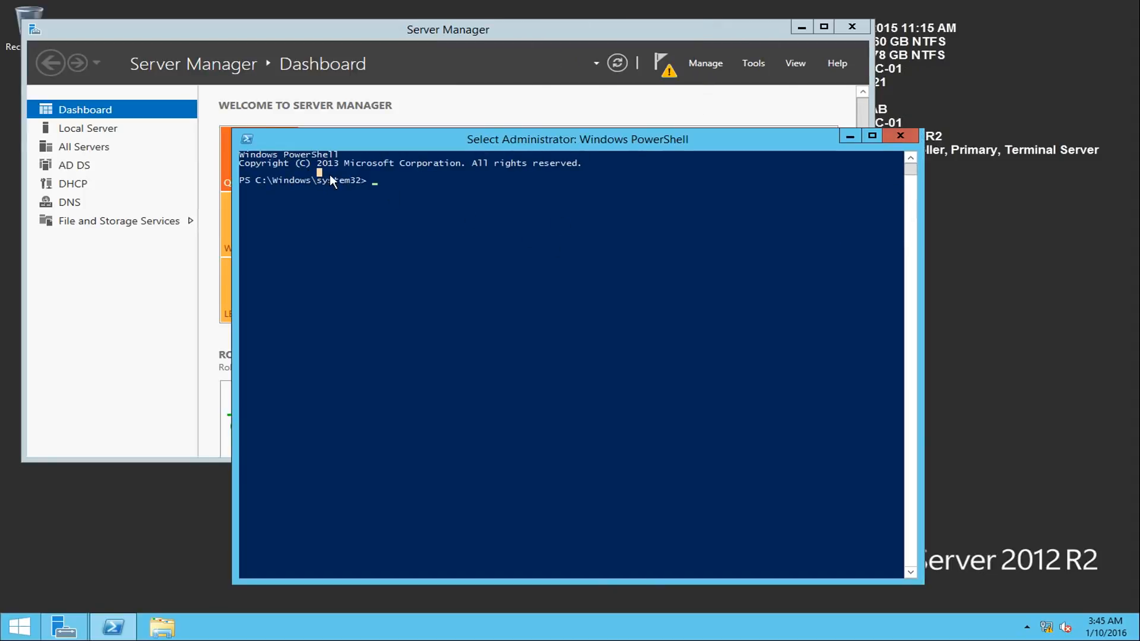
- Reset the machine account password with netdom resetpwd against /server:NLB-DC-01, supplying the domain admin account in /userd and its password in /passwordd
type("netdom")
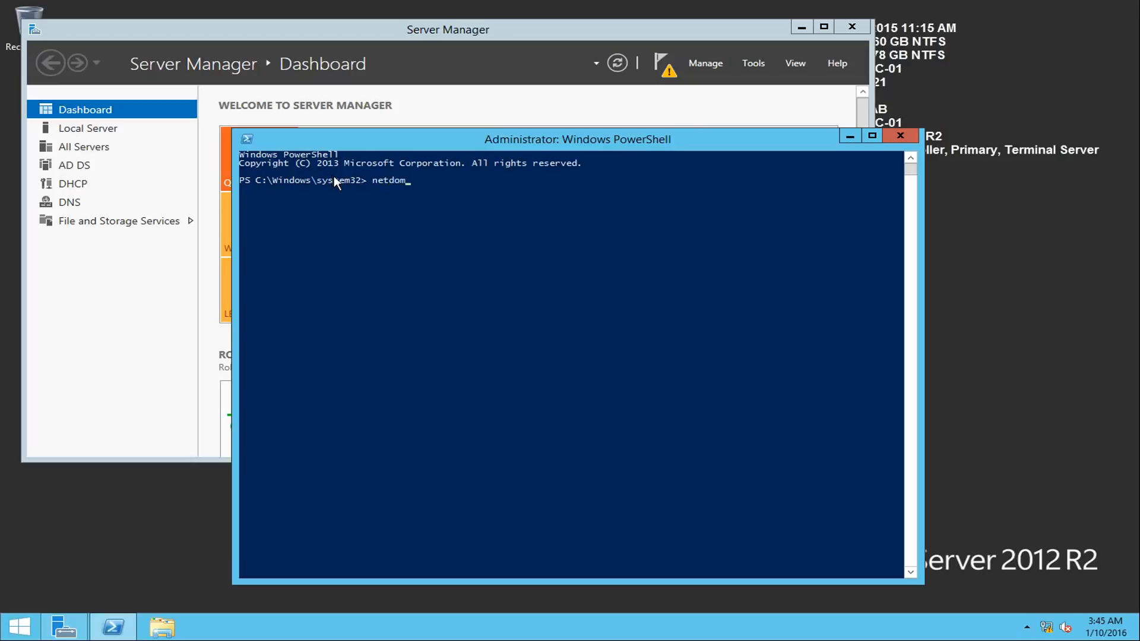
type(" resetpwd /server:NLB-DC-01 /userd")
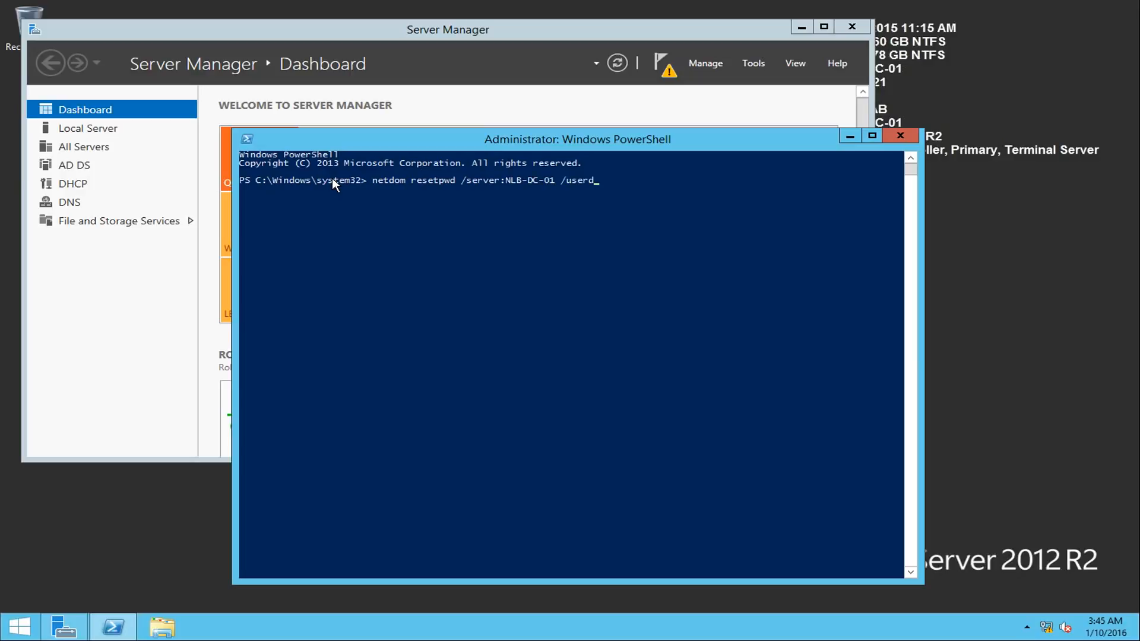
type(":nlblab\\nlb.admin /passwordd")
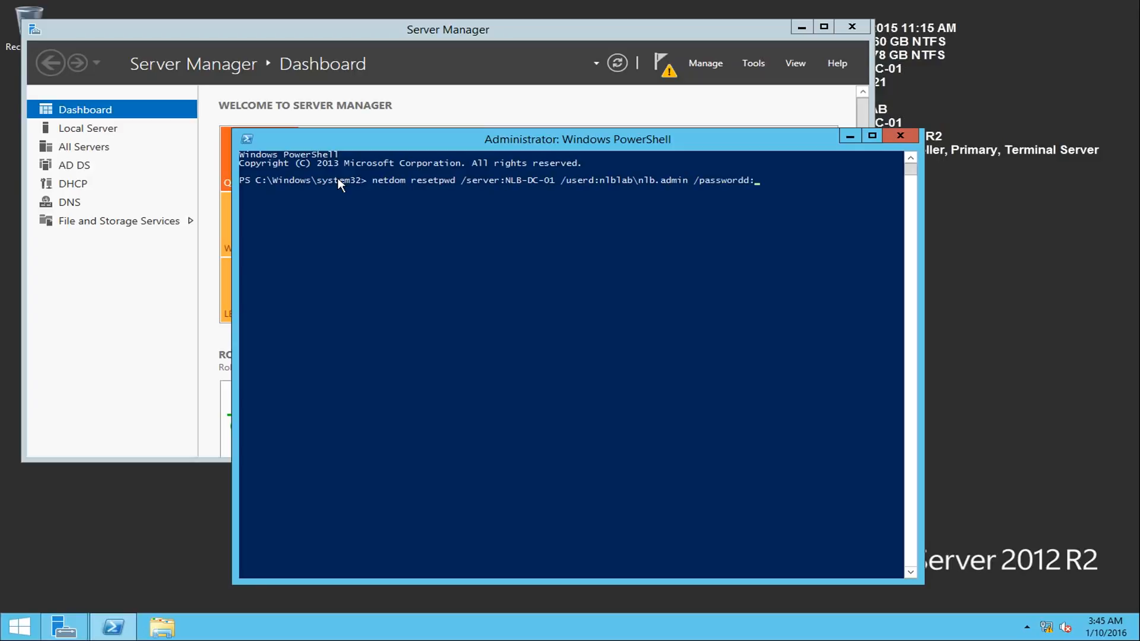
type(":W")
key("BackSpace")
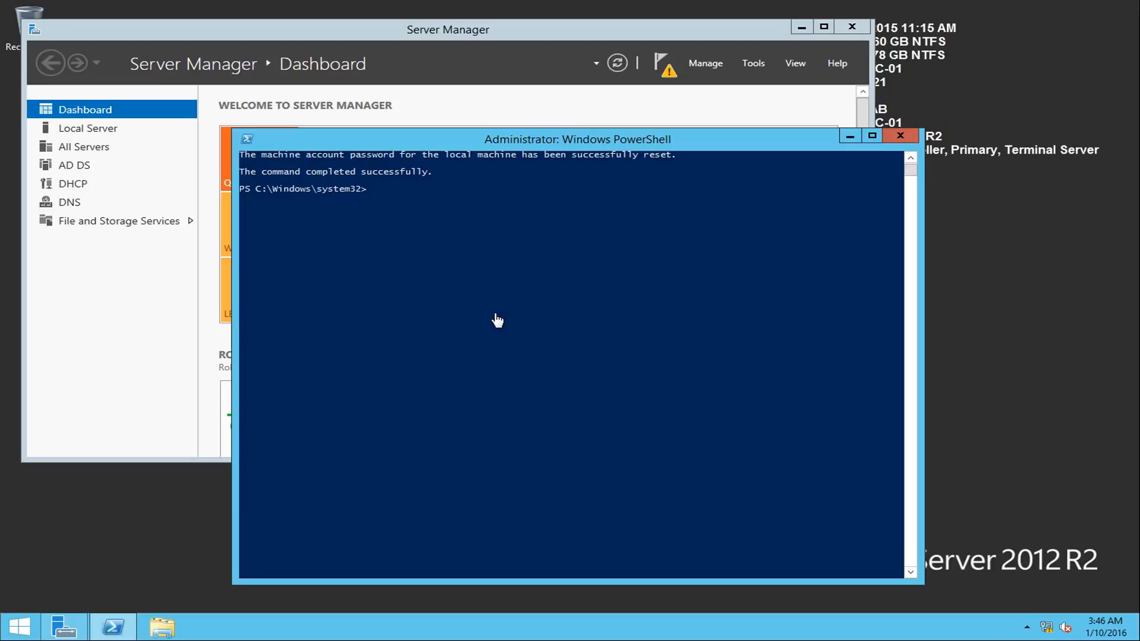
- Open the Services console by running services.msc in PowerShell
type("services.msc")
key("Return")
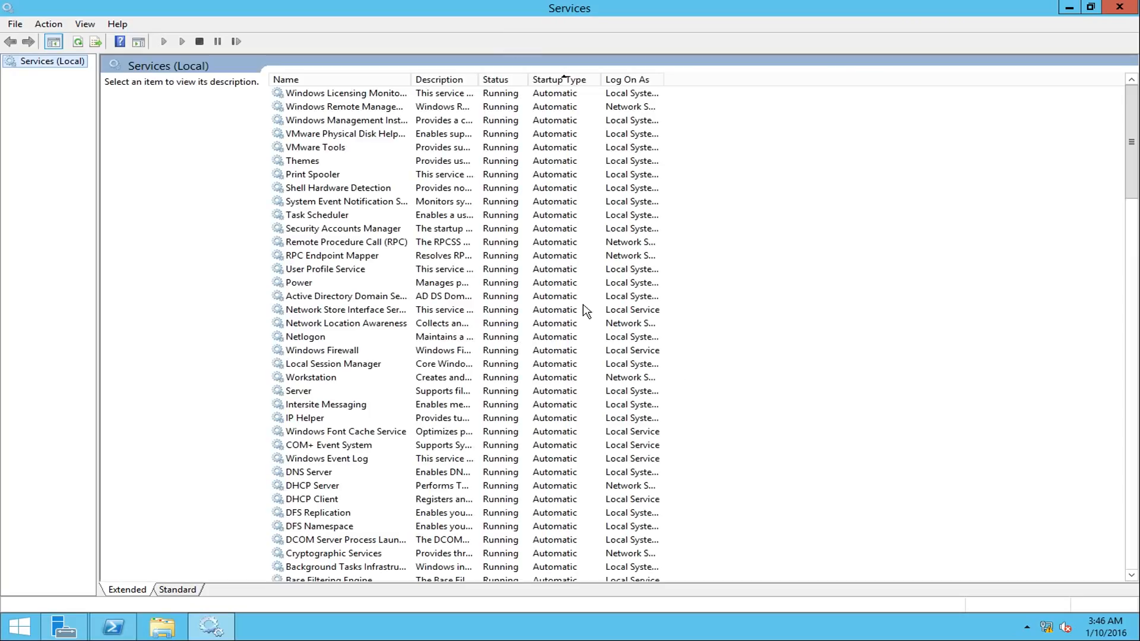
- Set the startup type of the Kerberos Key Distribution Center service to Automatic and apply the change
left_click(514, 337)
key("k")
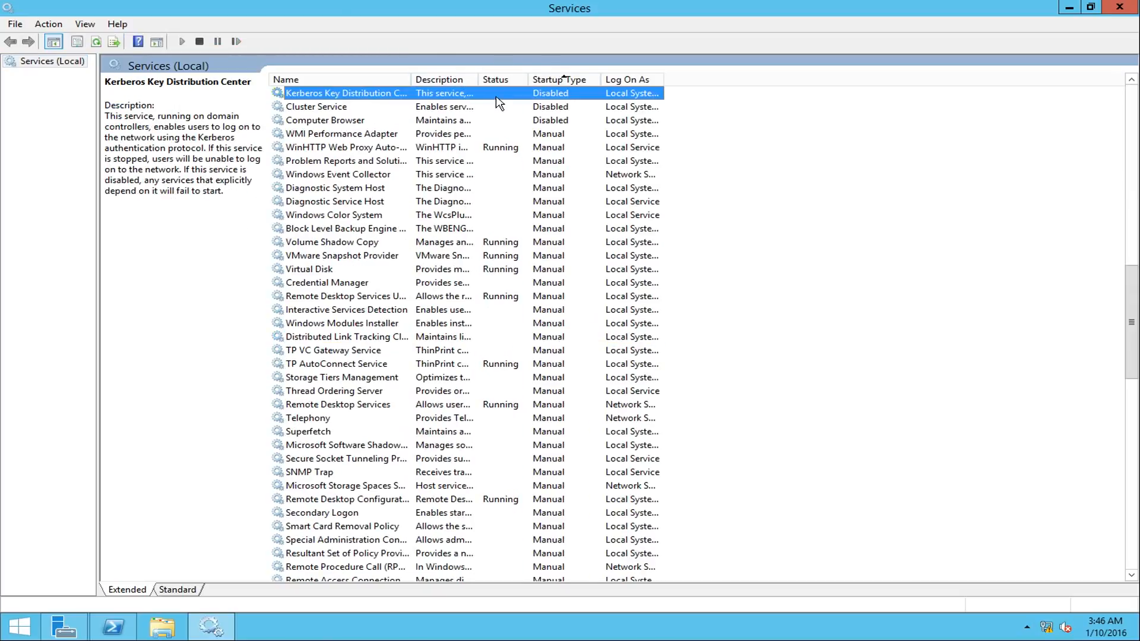
right_click(515, 94)
left_click(519, 220)
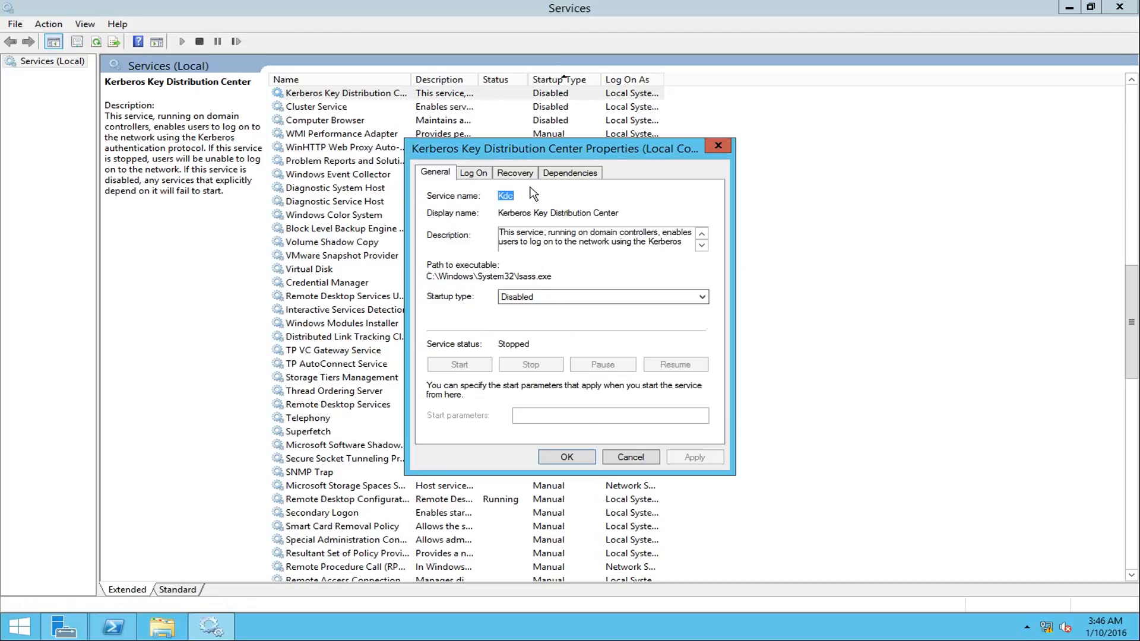
left_click(517, 296)
left_click(537, 318)
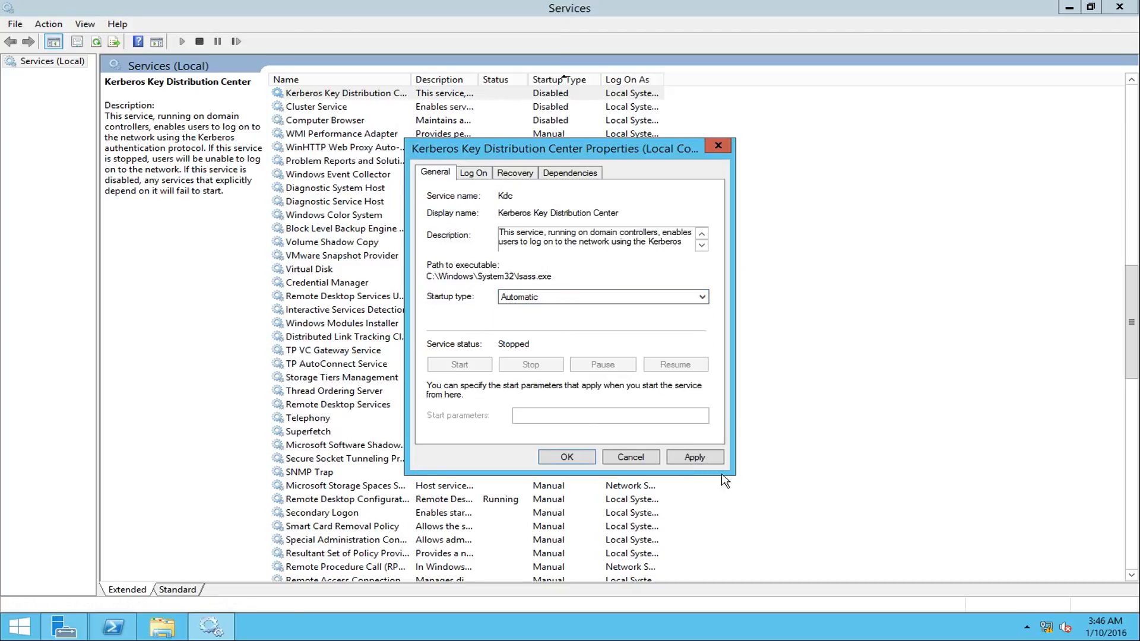
left_click(693, 457)
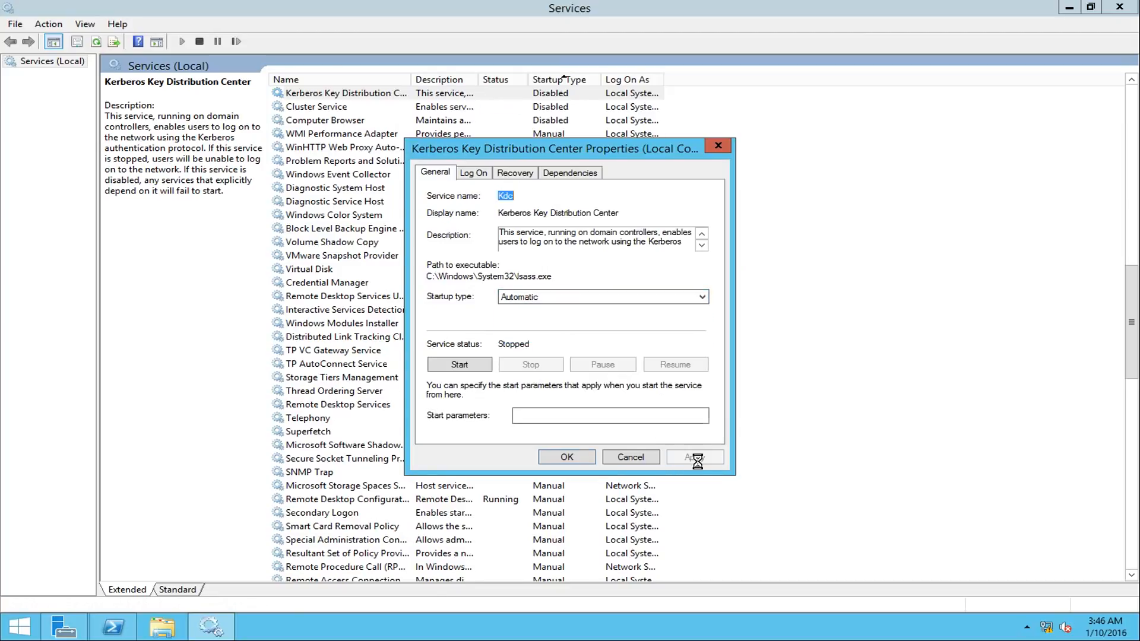
left_click(567, 457)
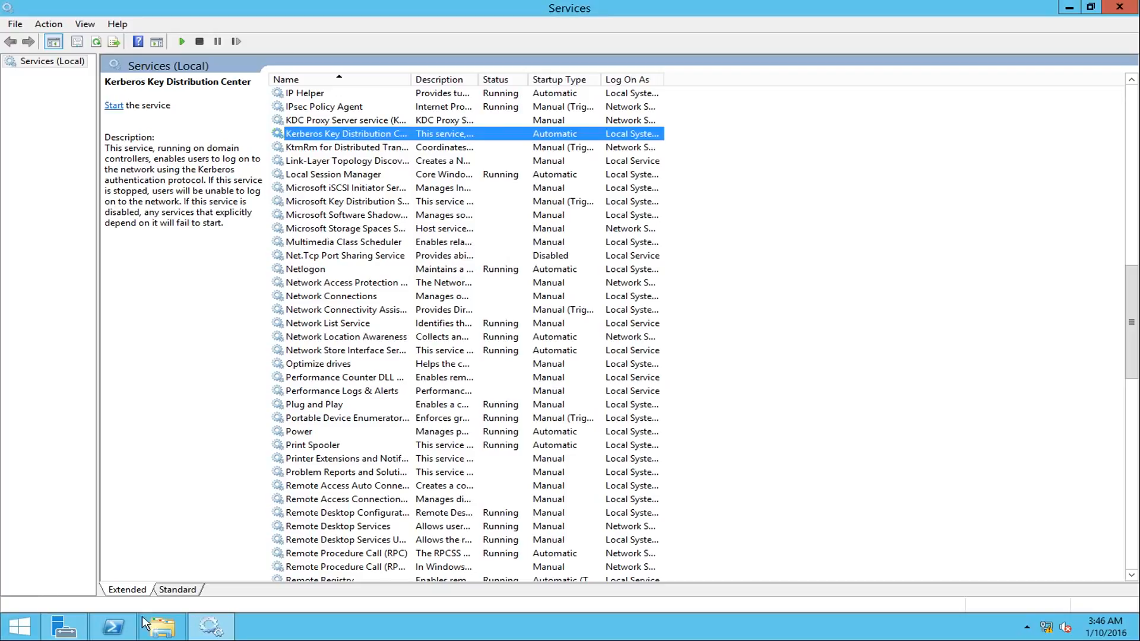
- Switch to PowerShell and restart the server immediately with shutdown -r -t 0
left_click(122, 626)
type("shut")
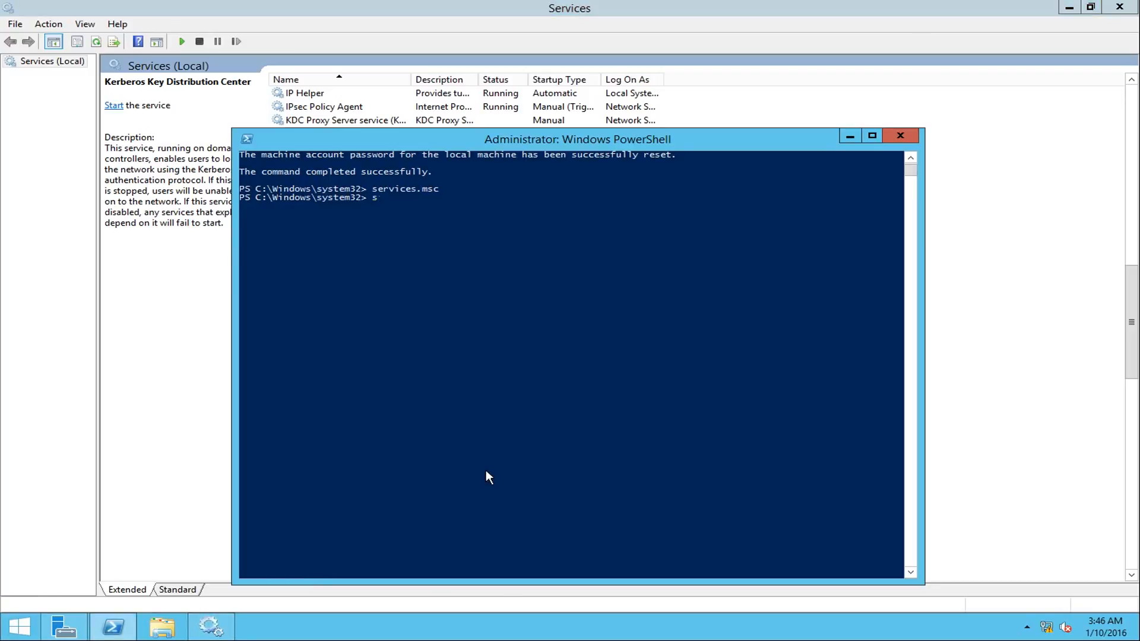
type("down -r -t 0")
key("Return")
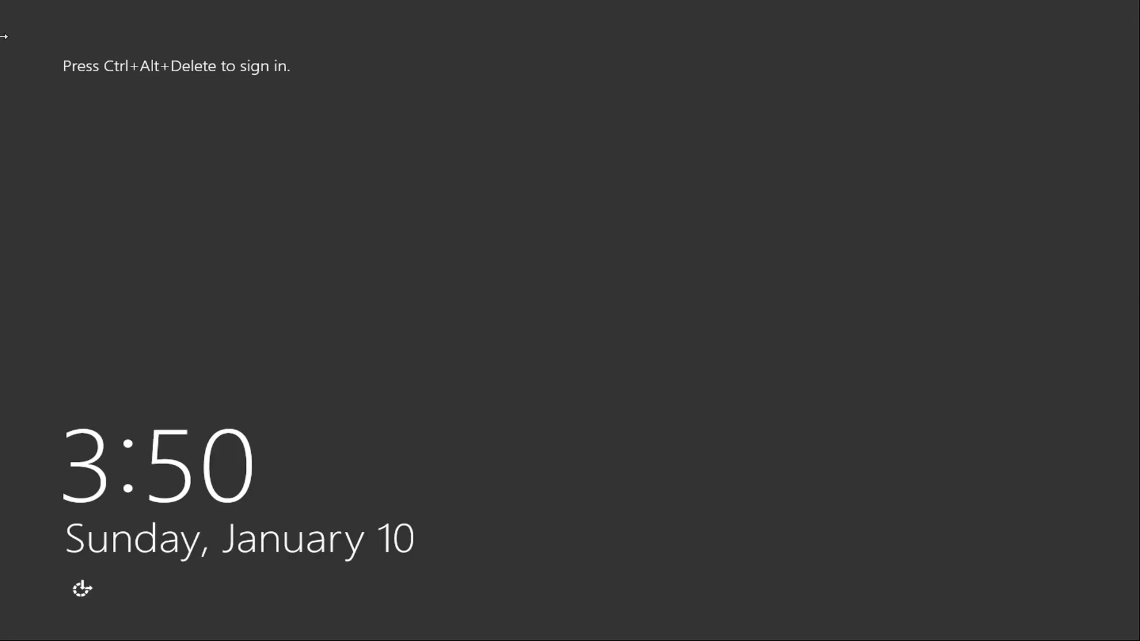
- Sign in to the restarted server with the domain admin account, entering the account password
key("ctrl+alt+Delete")
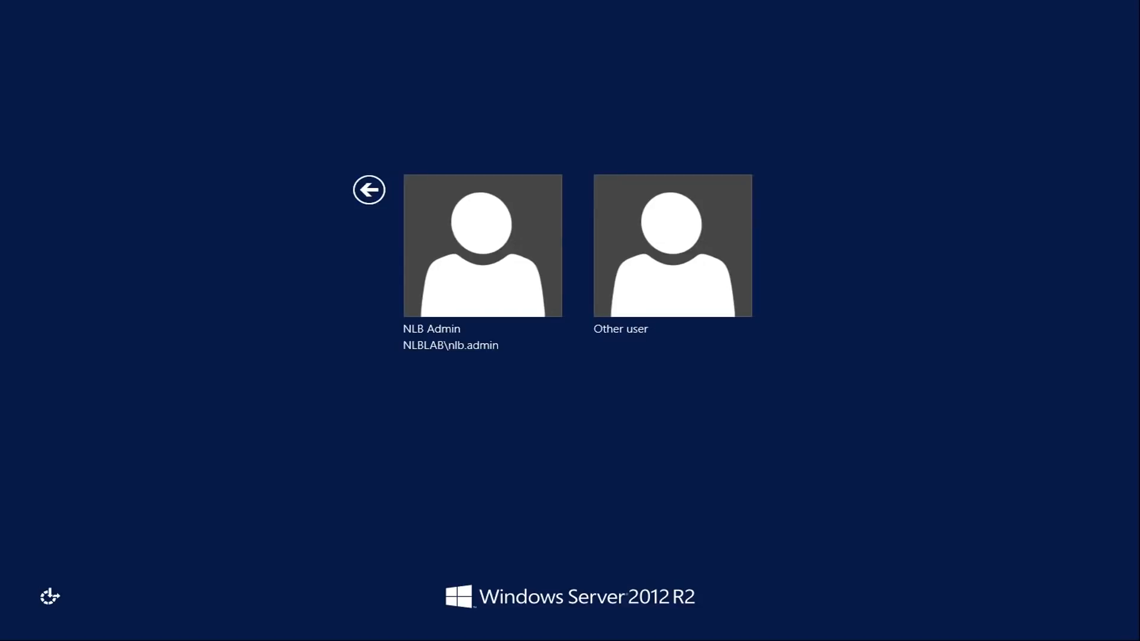
left_click(526, 283)
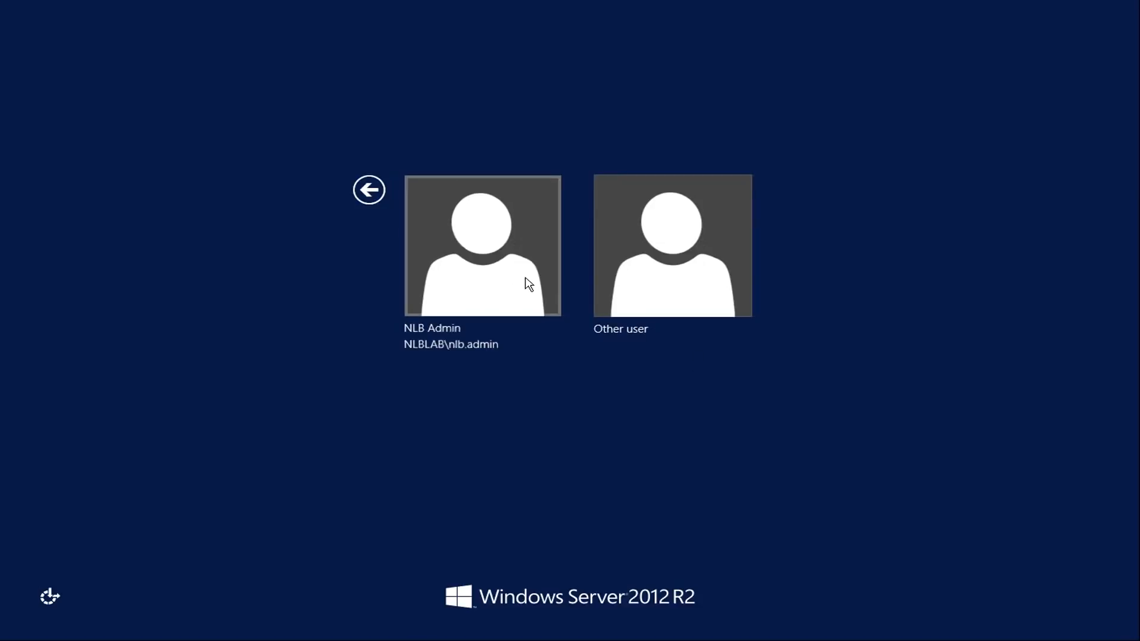
type("Pa$$w0rd")
key("Return")
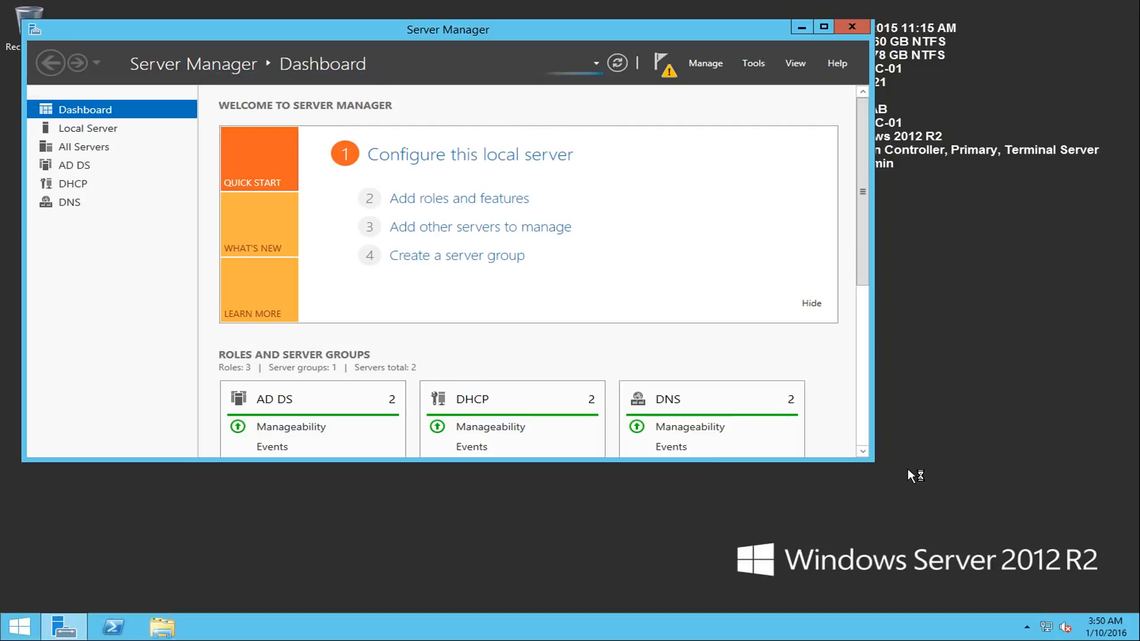
- Examine the post-deployment configuration notification for Active Directory Domain Services in Server Manager
left_click(659, 82)
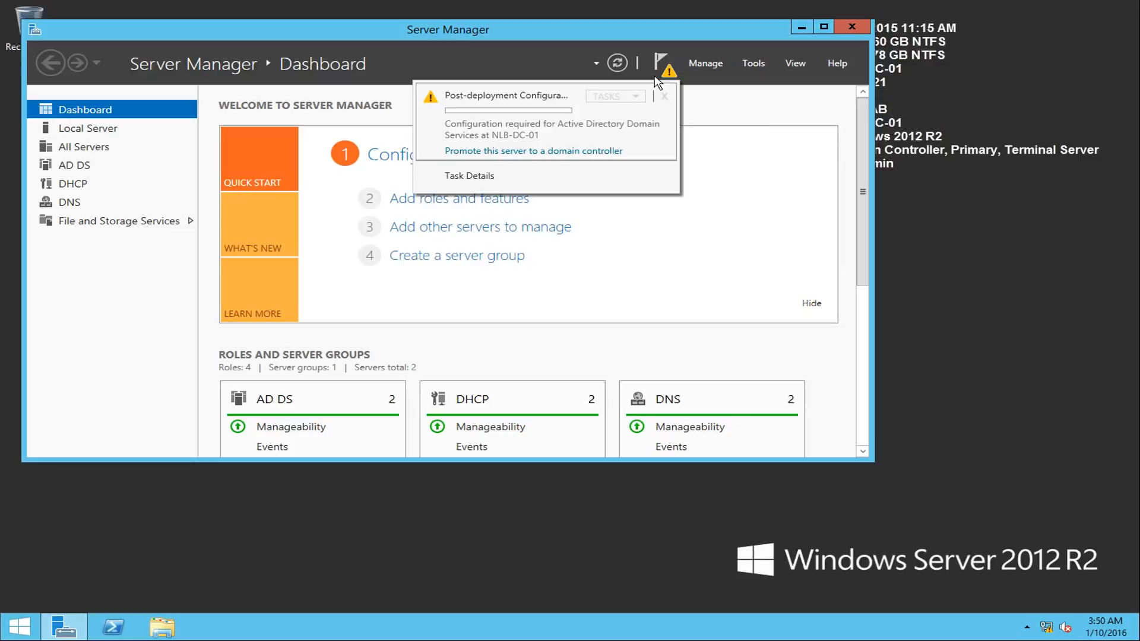
left_click(657, 78)
left_click(668, 67)
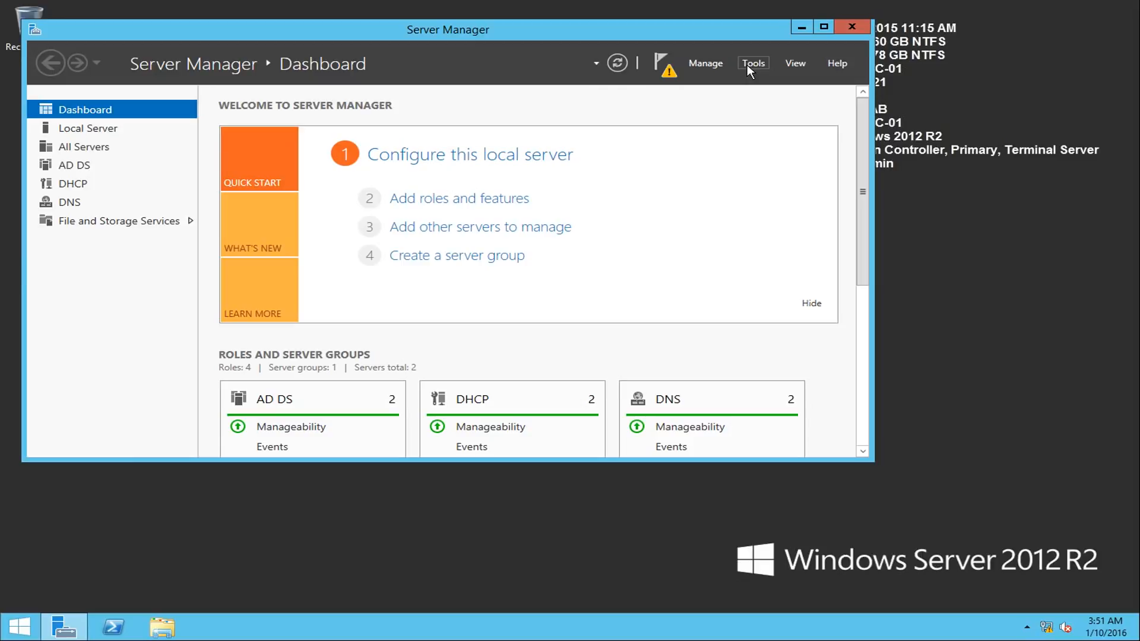
- Open Active Directory Users and Computers, view the contents of the Trainees OU under NLB Solutions, and close the console
left_click(762, 63)
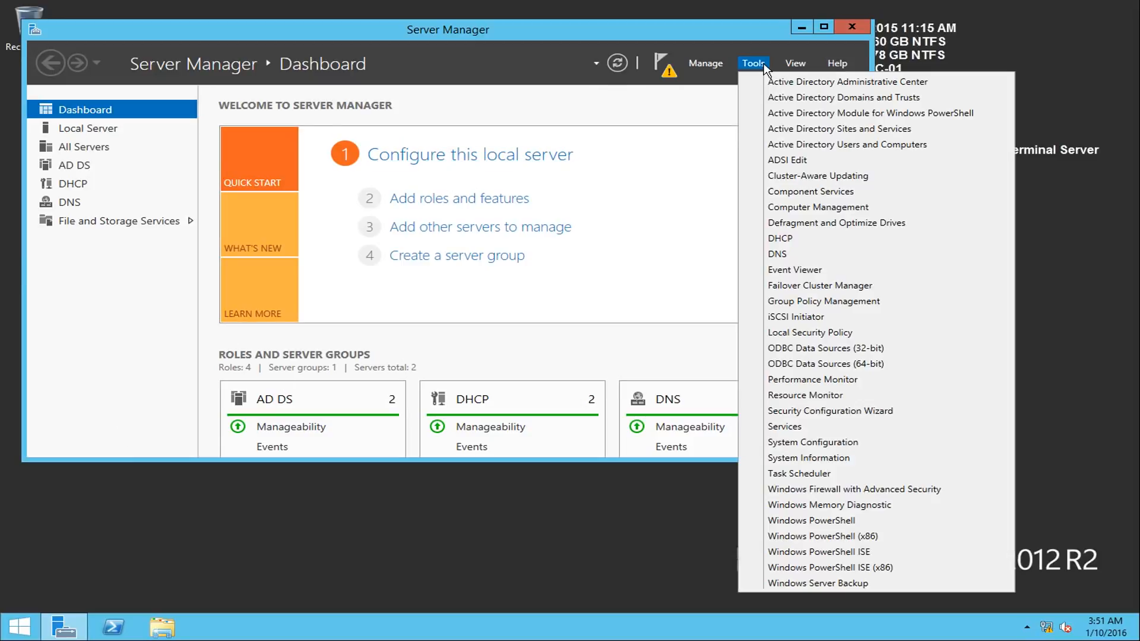
left_click(808, 148)
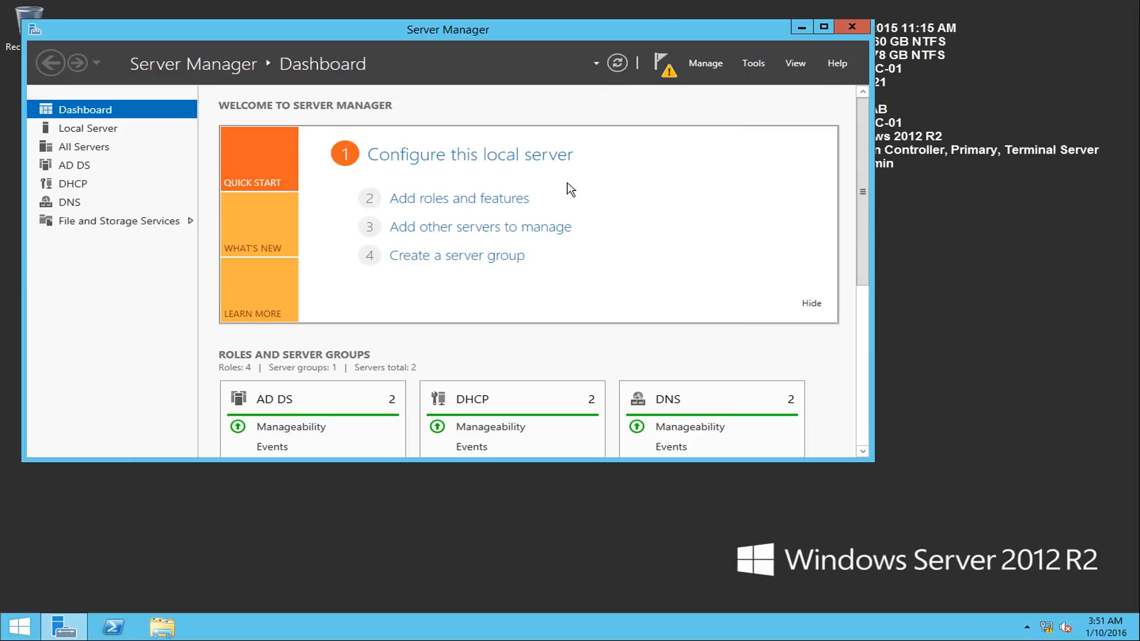
left_click(74, 241)
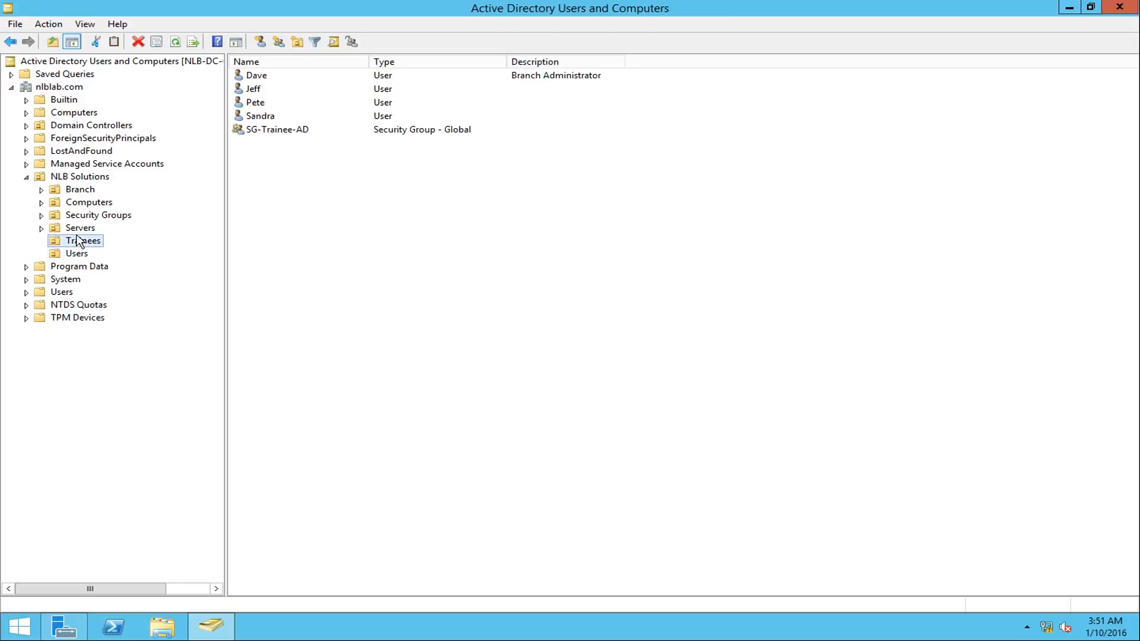
left_click(1116, 8)
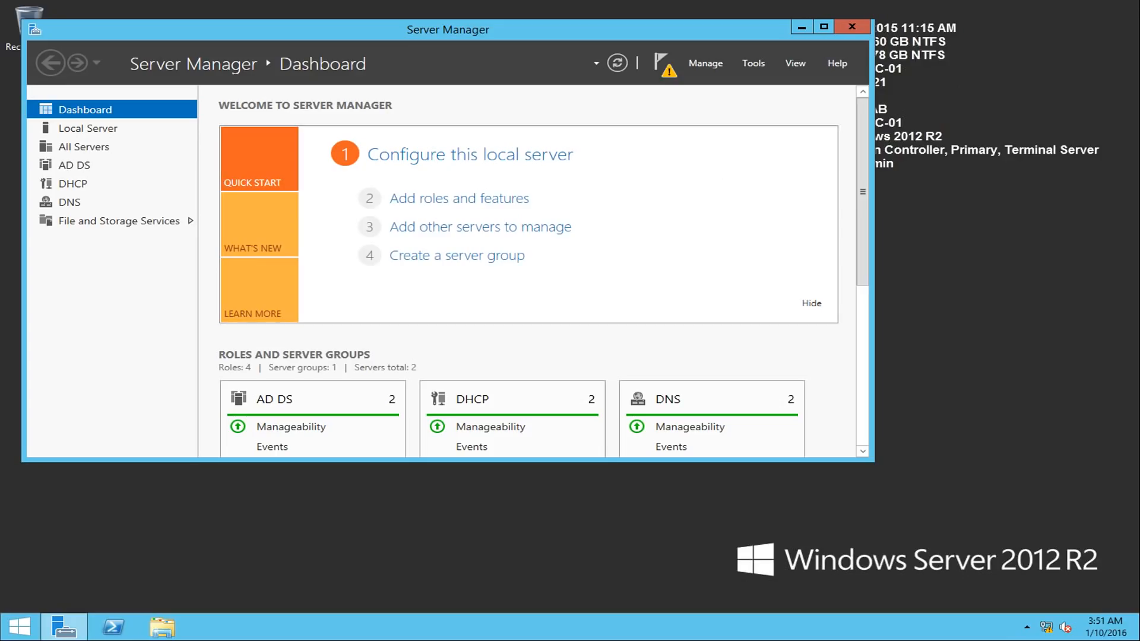
- Run dcdiag in an elevated PowerShell session, review the system log test results, and close the session
left_click(119, 626)
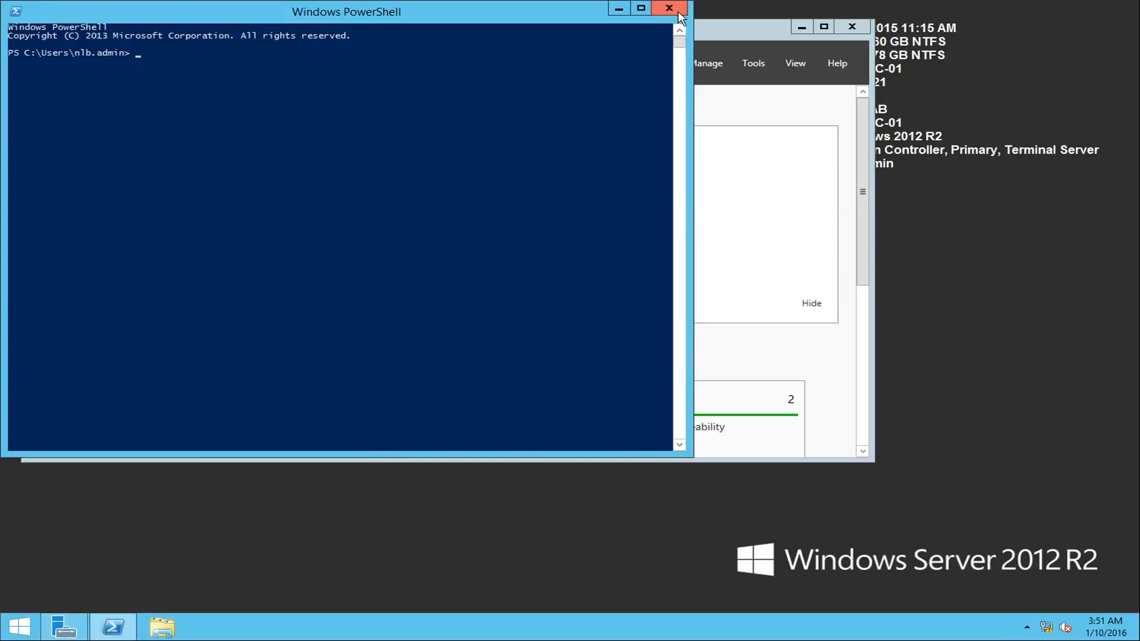
left_click(669, 8)
right_click(113, 626)
left_click(102, 509)
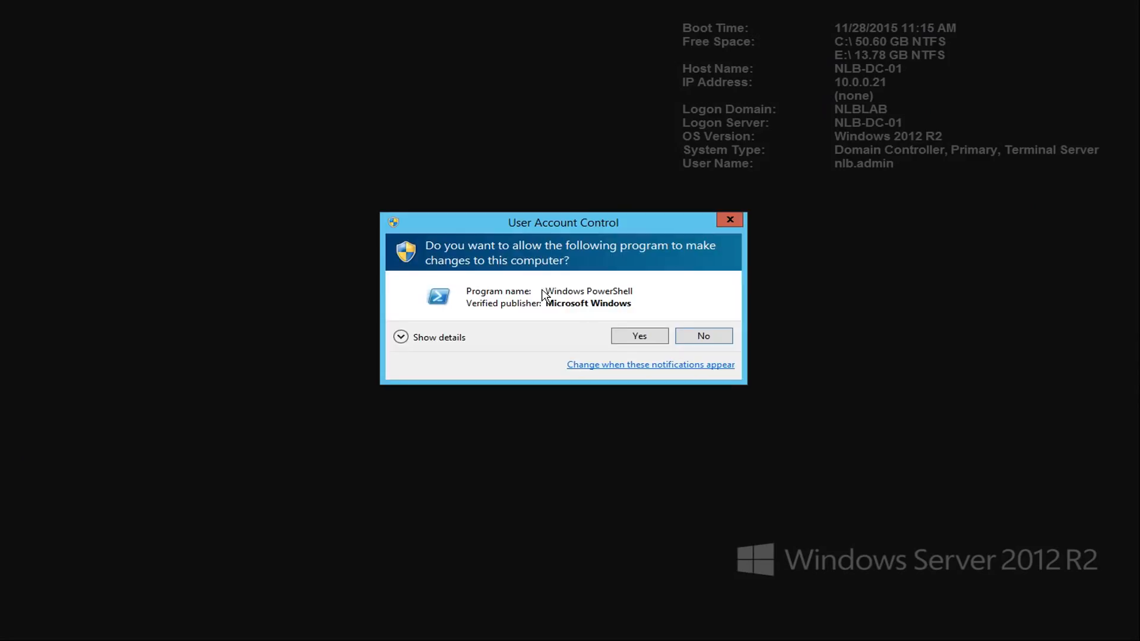
left_click(638, 331)
type("dcdiag")
key("Return")
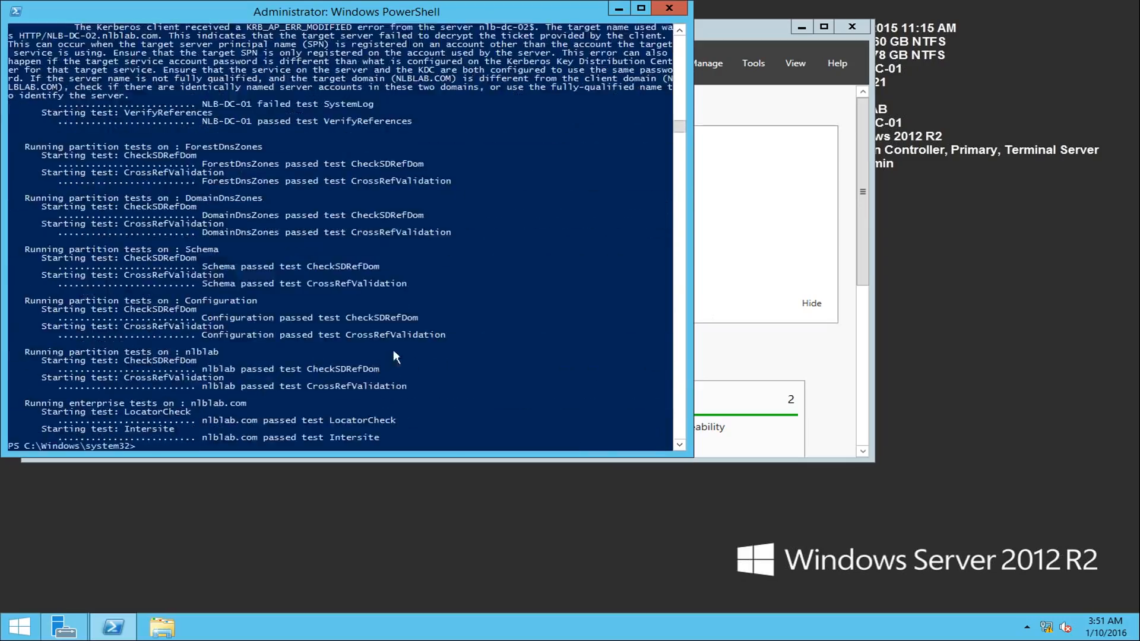
scroll(504, 305, "up", 11)
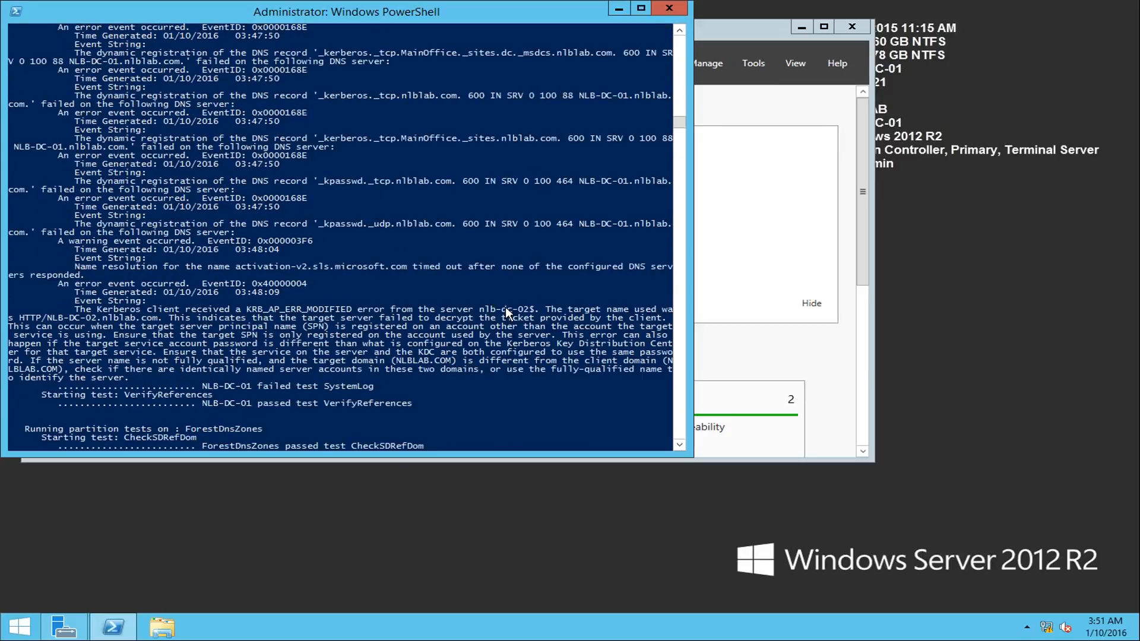
left_click(665, 9)
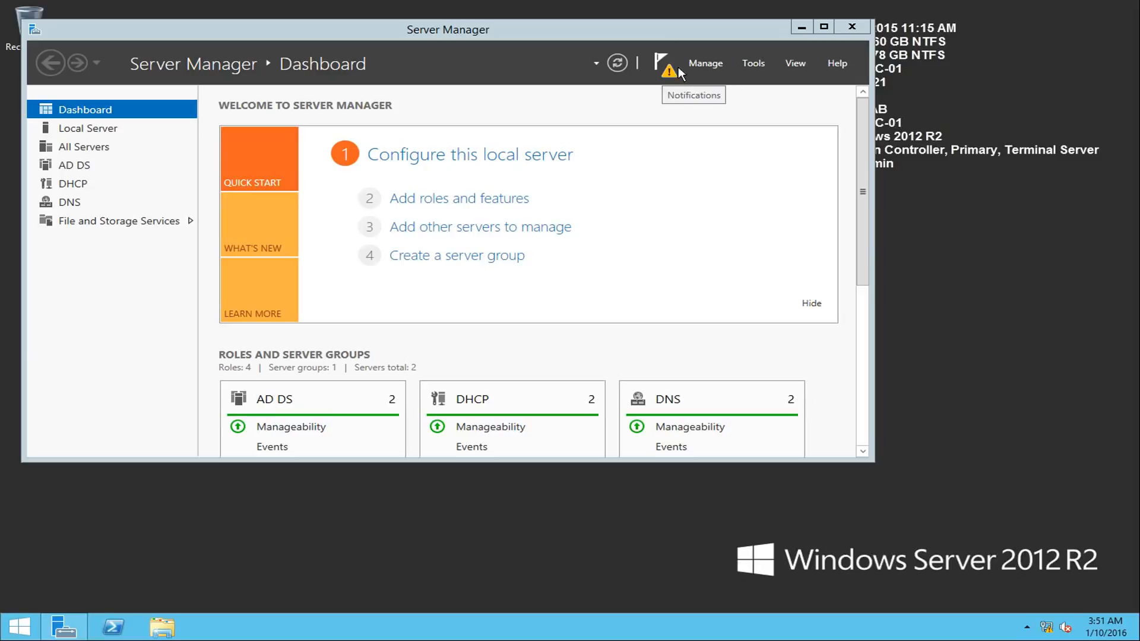
- Start removing the Active Directory Domain Services role and its management tools from NLB-DC-01.nlblab.com, and launch the domain controller demotion
left_click(715, 63)
left_click(771, 97)
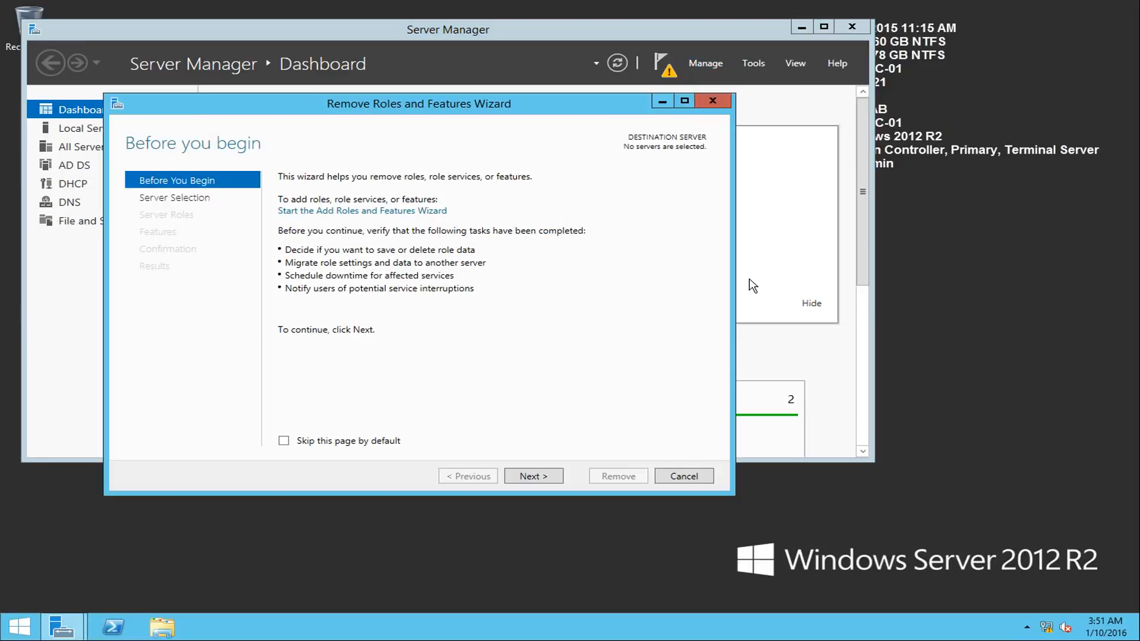
left_click(537, 476)
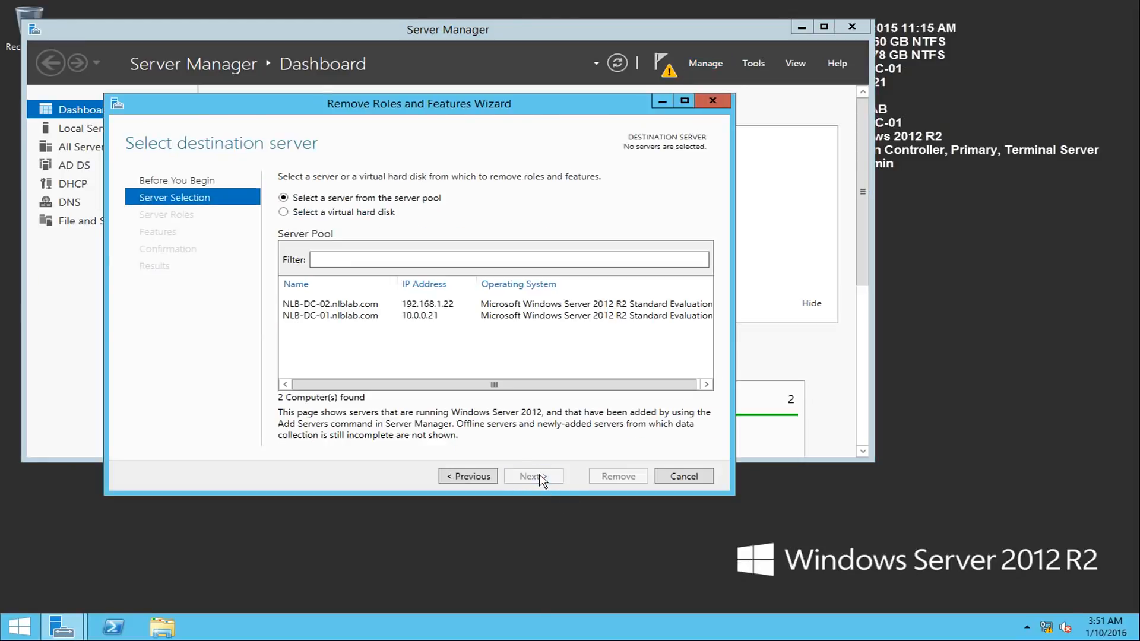
left_click(377, 319)
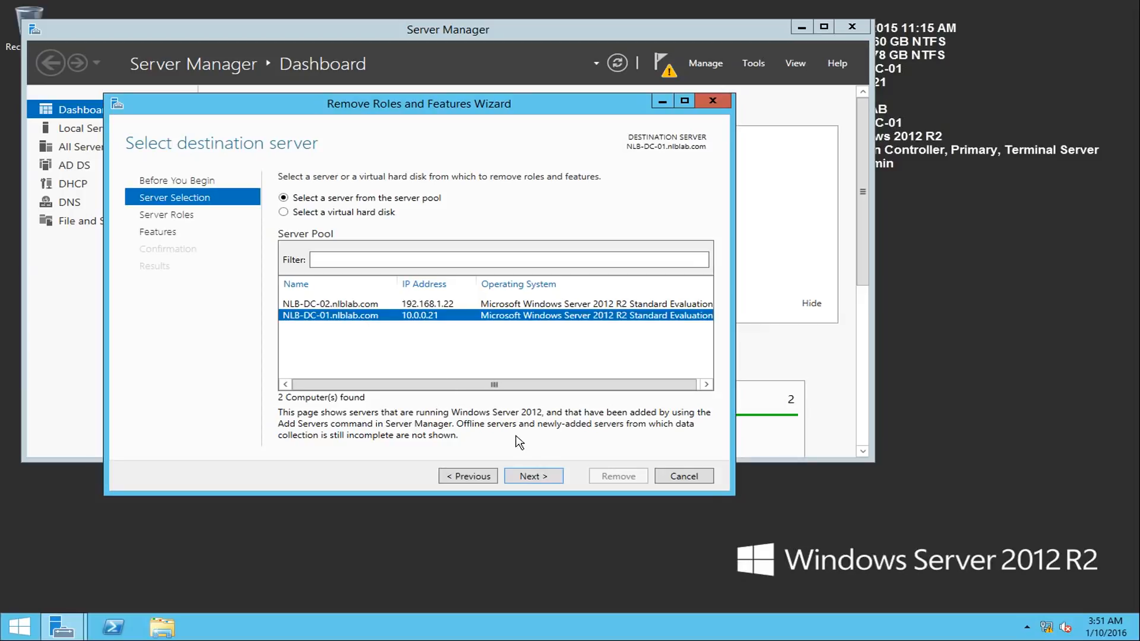
left_click(550, 477)
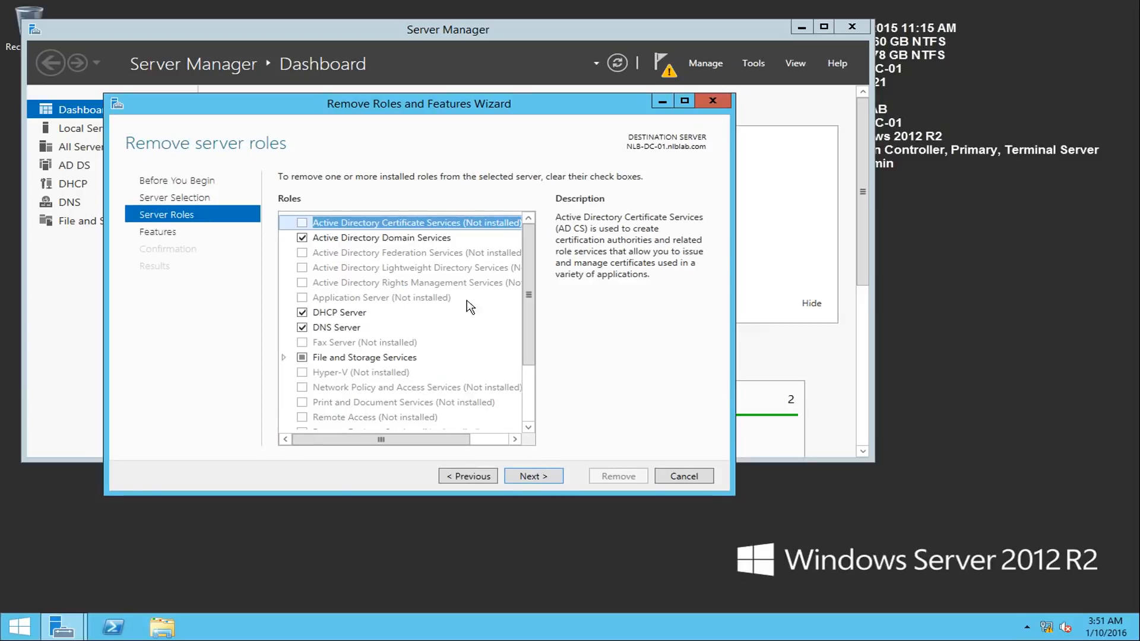
left_click(301, 238)
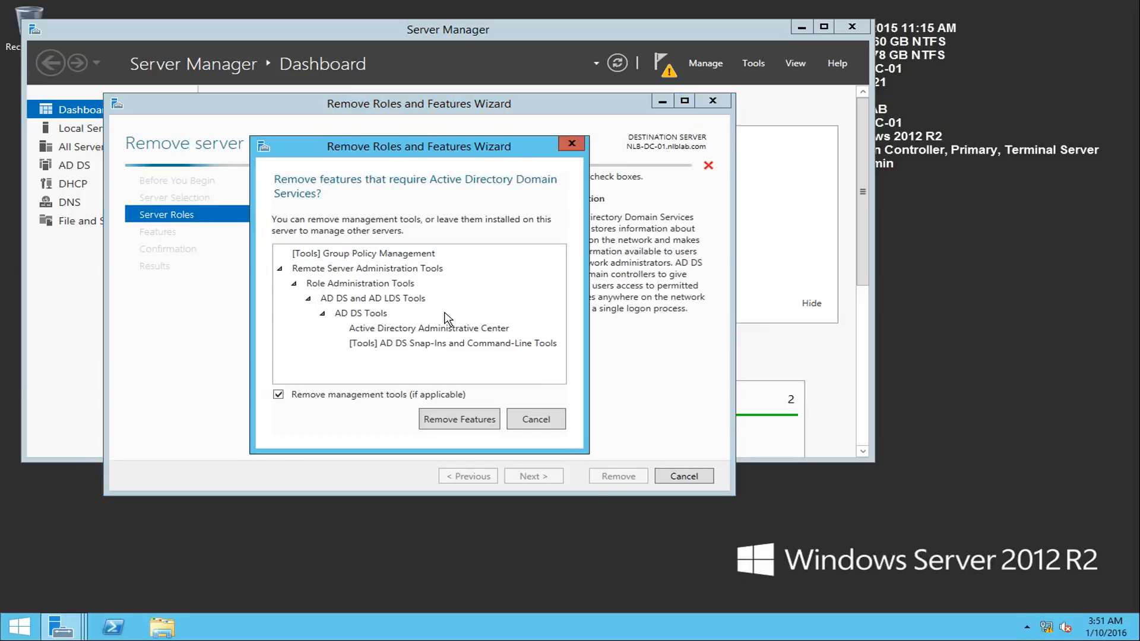
left_click(462, 419)
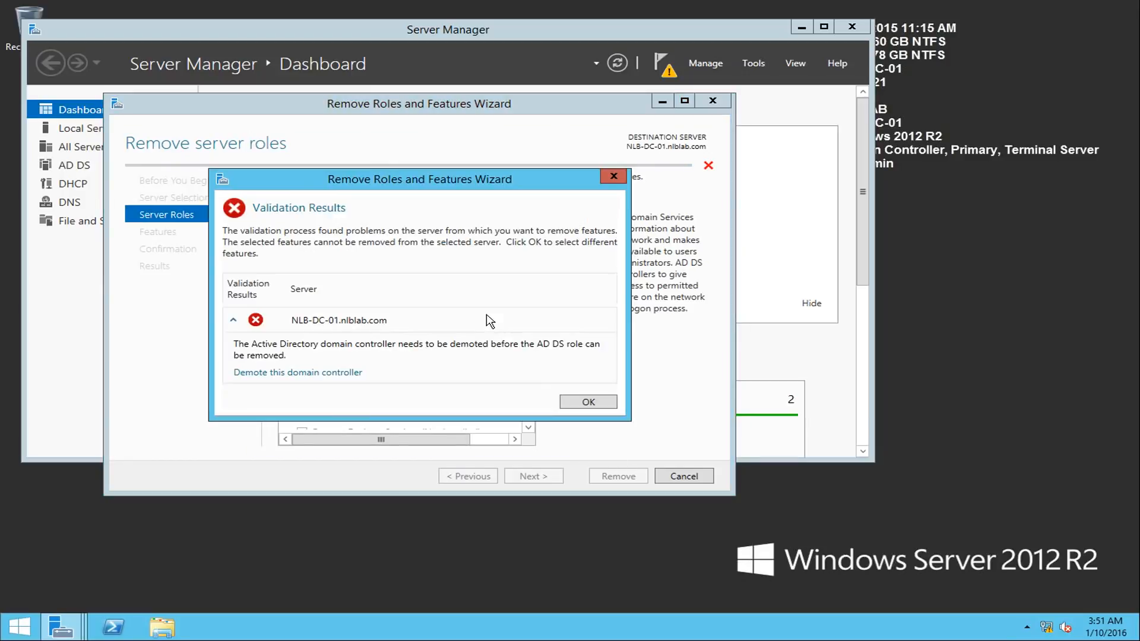
left_click(336, 373)
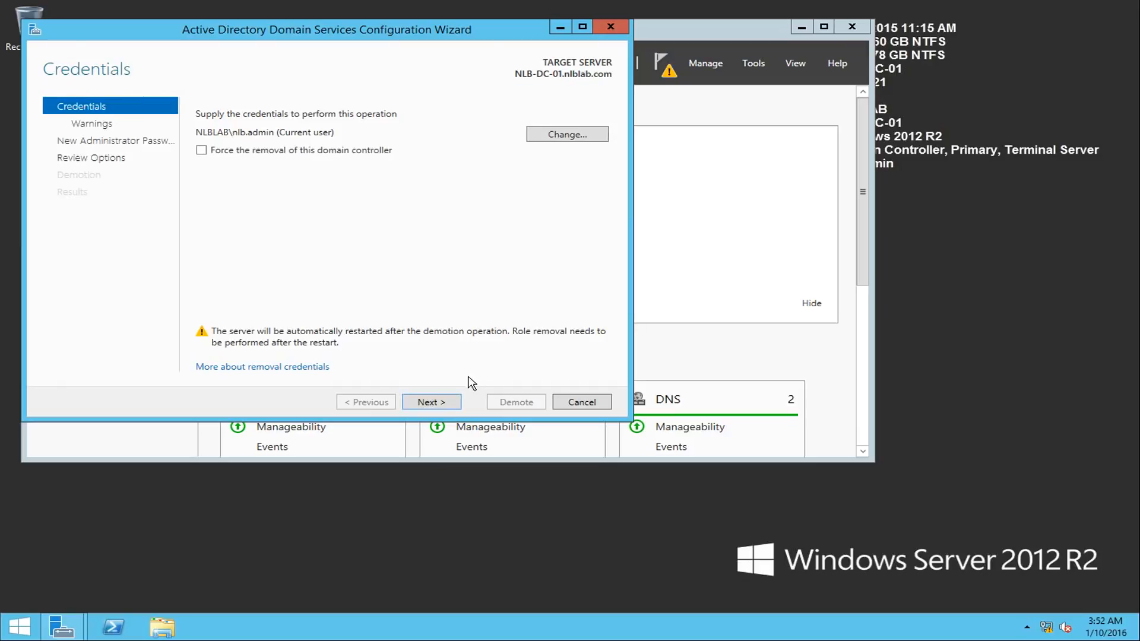
- Keep the current user's credentials without forcing removal, and agree to proceed with removing the hosted DNS Server and Global Catalog roles
left_click(451, 403)
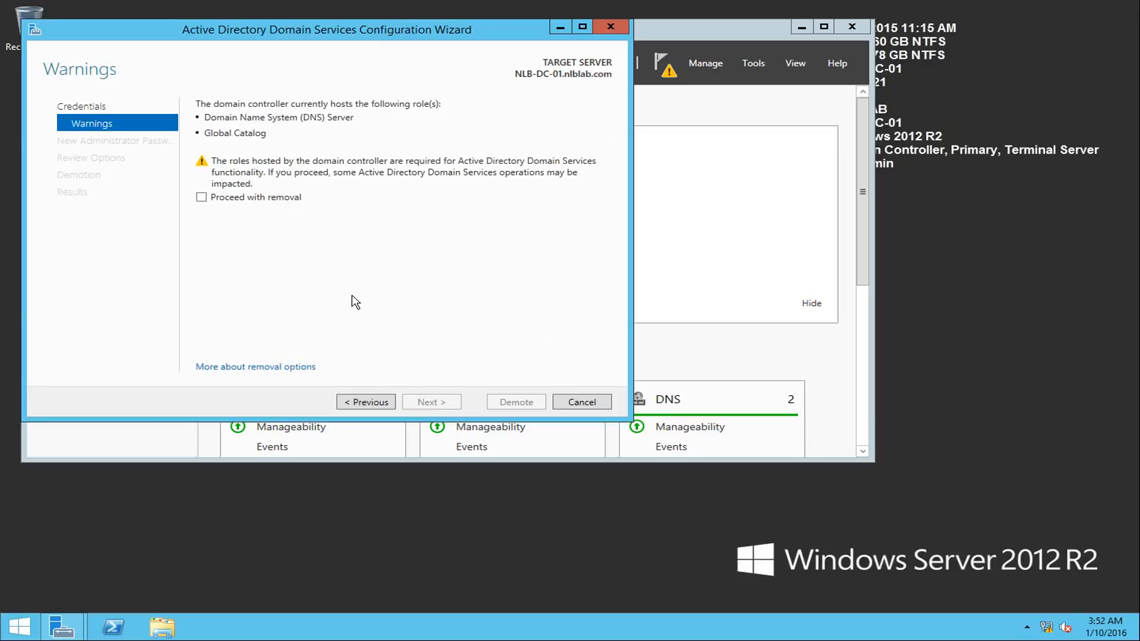
left_click(244, 197)
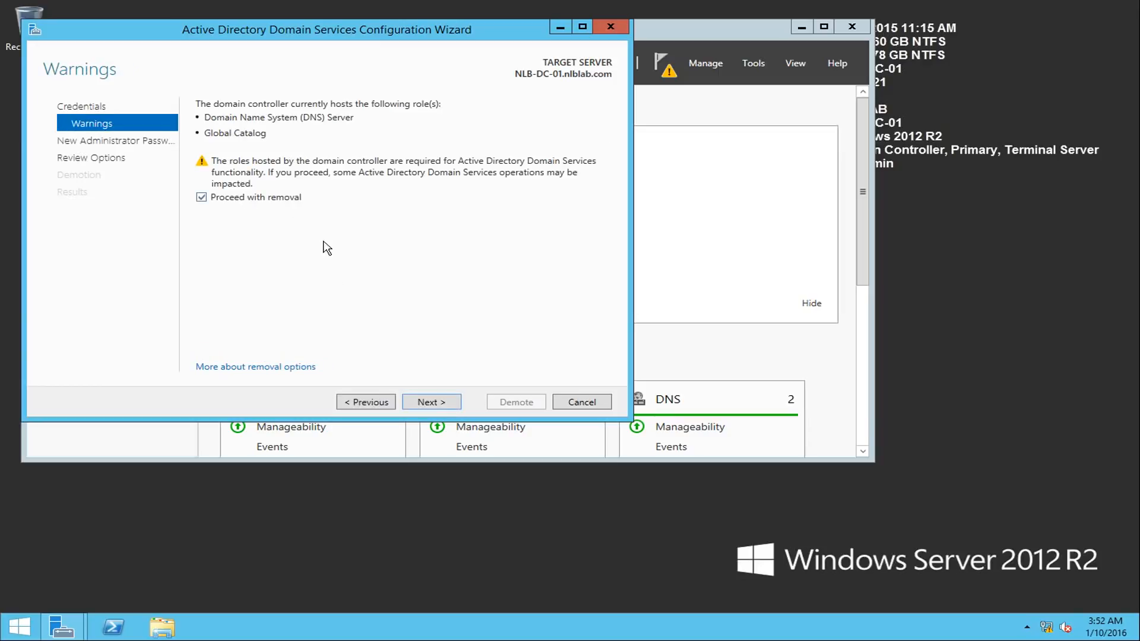
left_click(438, 398)
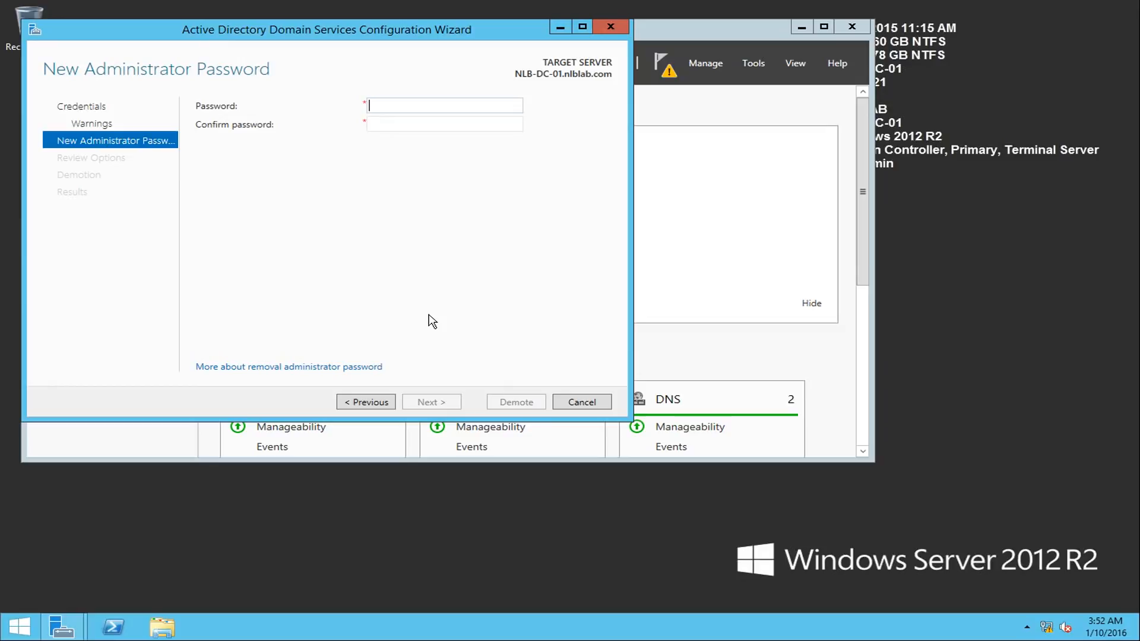
- Enter and confirm the new administrator password, demote the domain controller, and dismiss the restart notice
key("Tab")
type("••••••••••••")
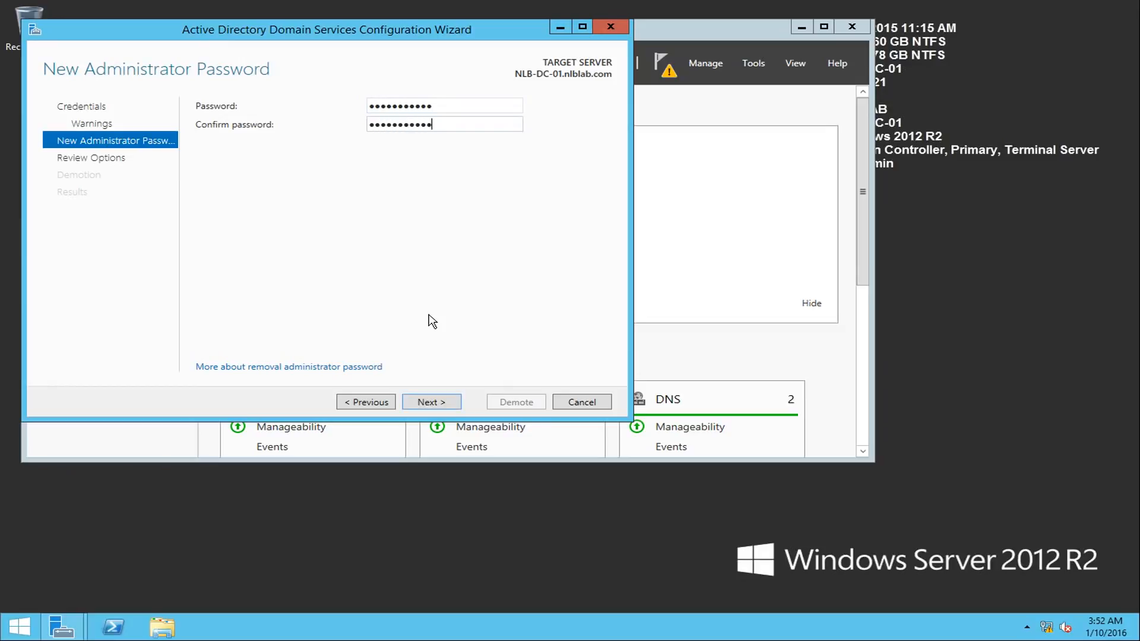
left_click(432, 401)
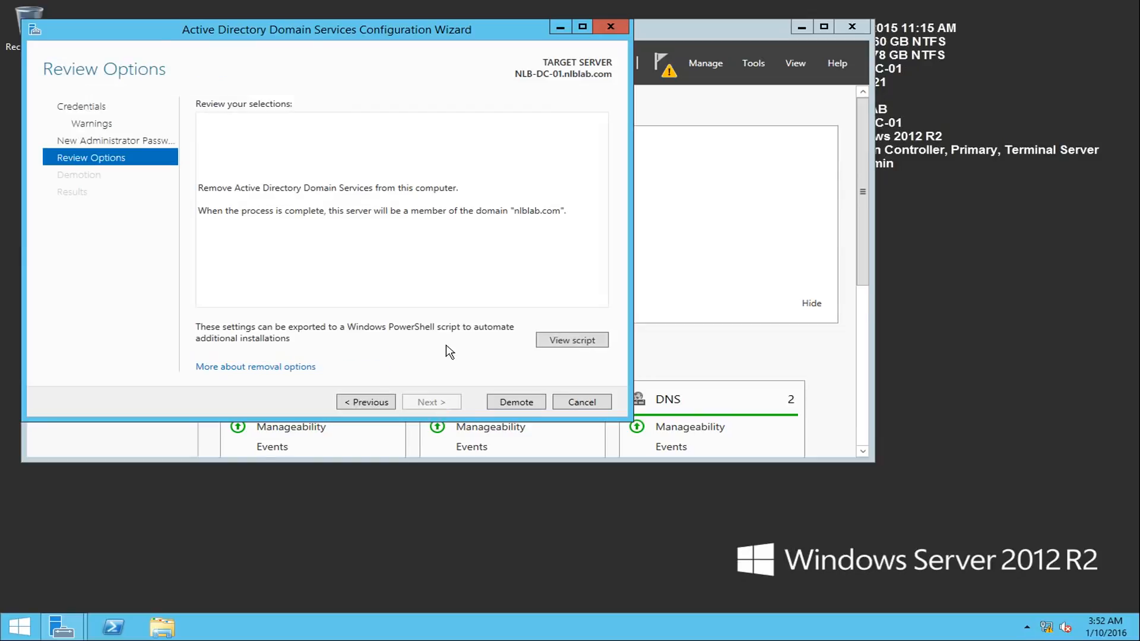
left_click(509, 402)
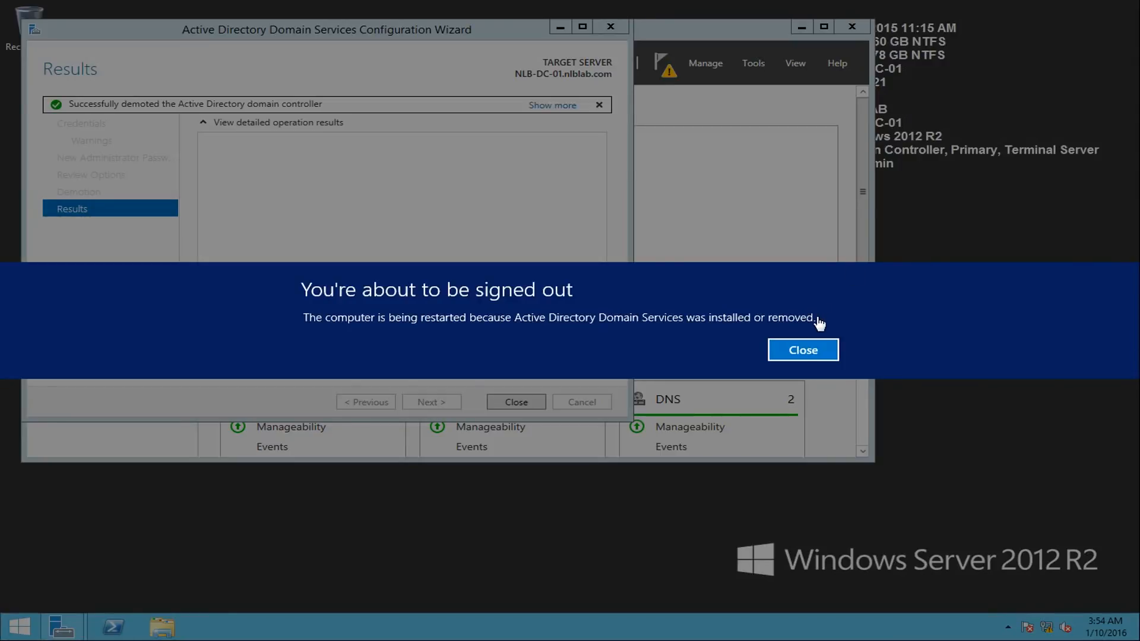
left_click(802, 351)
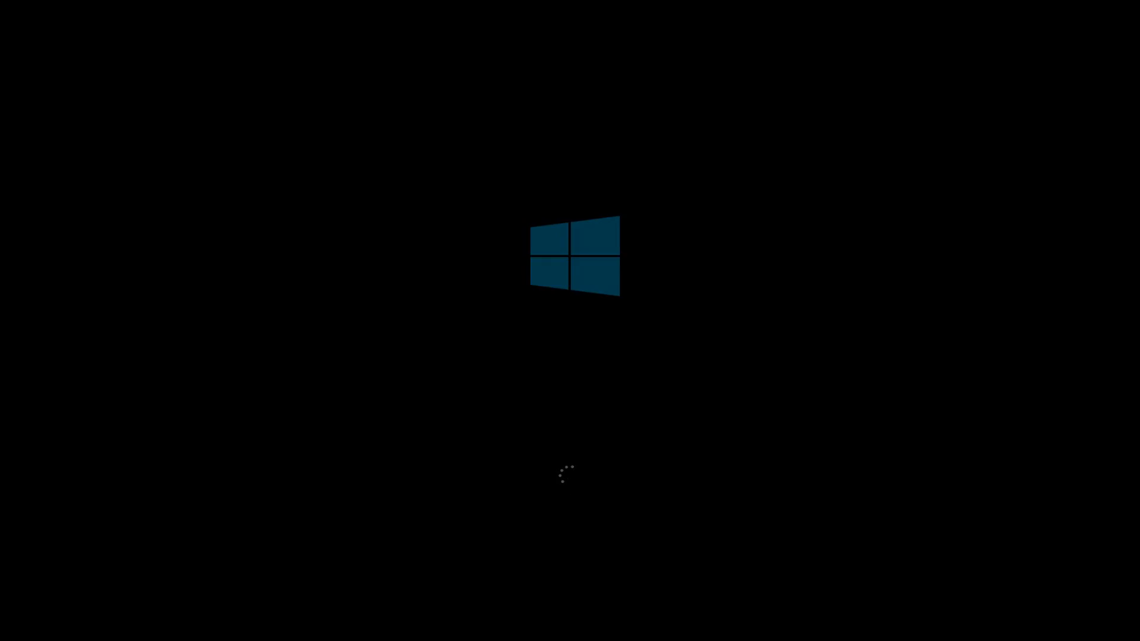
- Sign in to the demoted server with the domain admin account, entering the account password
key("ctrl+alt+Delete")
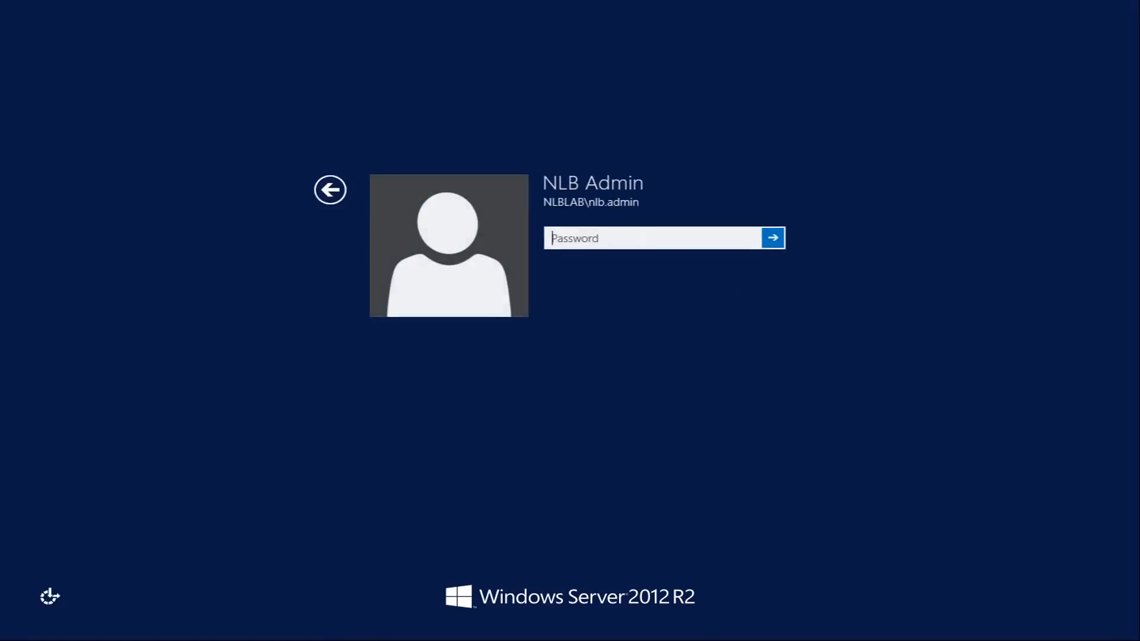
type("•")
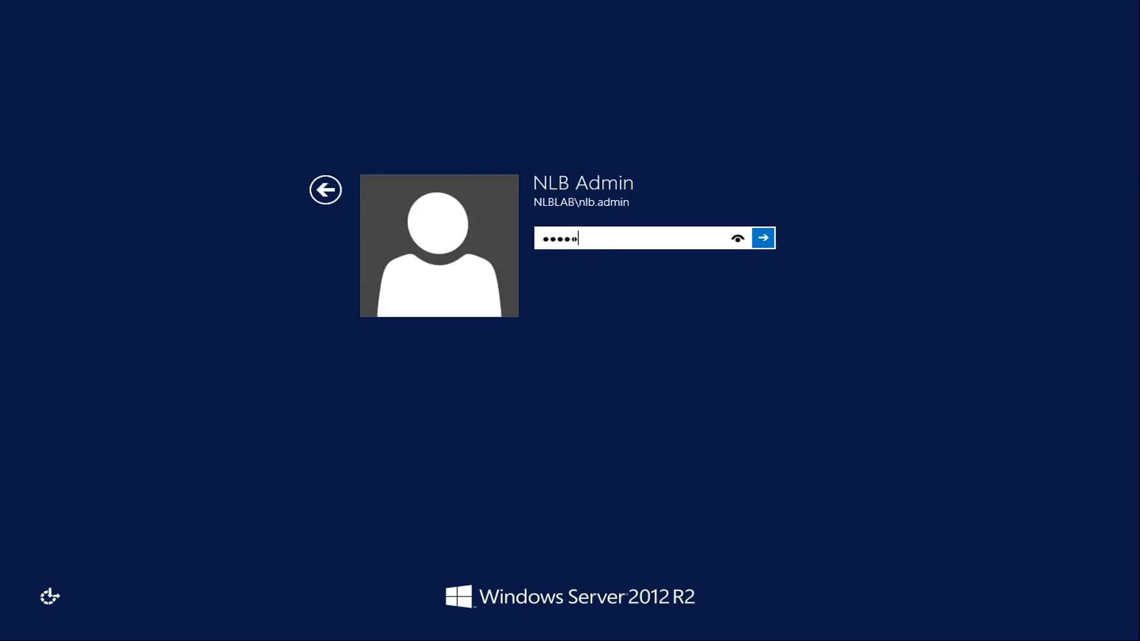
key("Return")
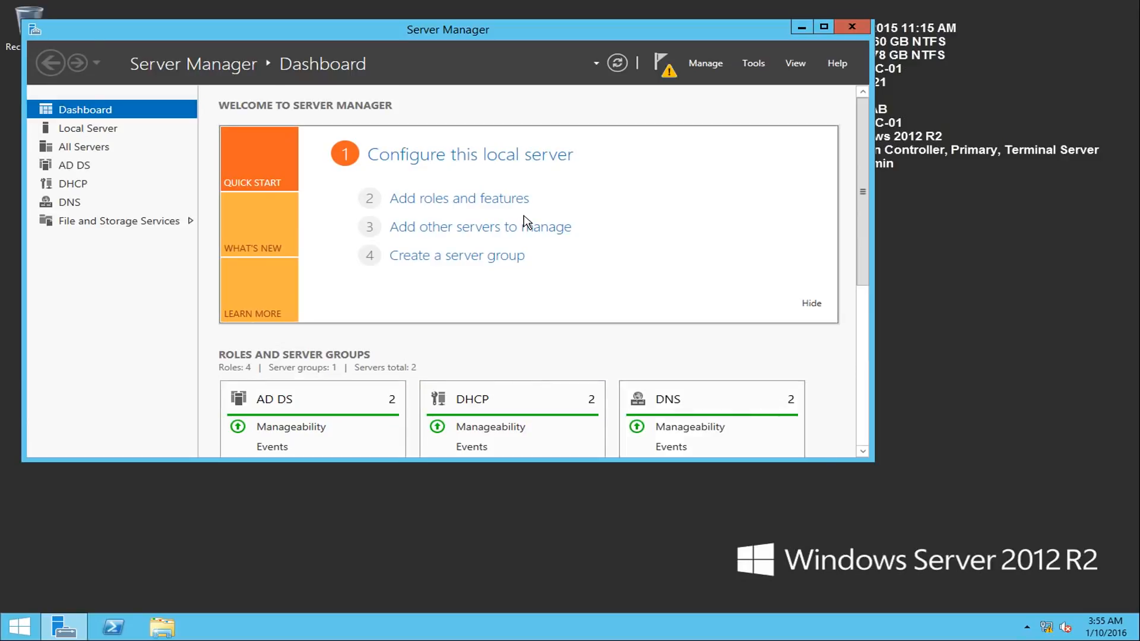
- Check the post-deployment configuration notification and the available role management options in Server Manager
left_click(665, 69)
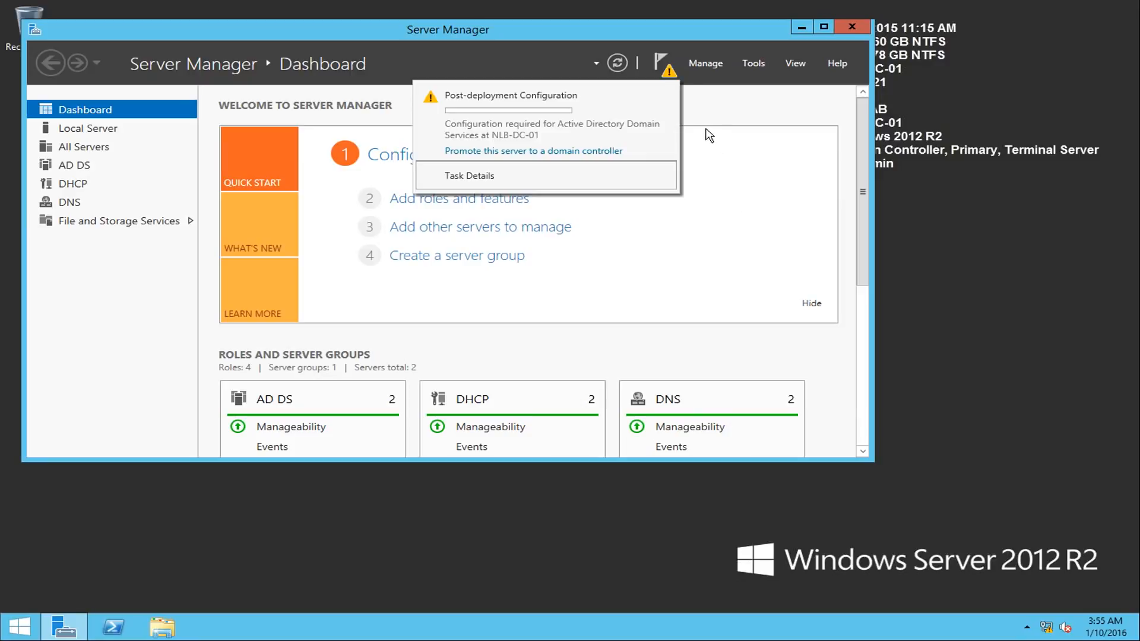
left_click(715, 64)
left_click(717, 64)
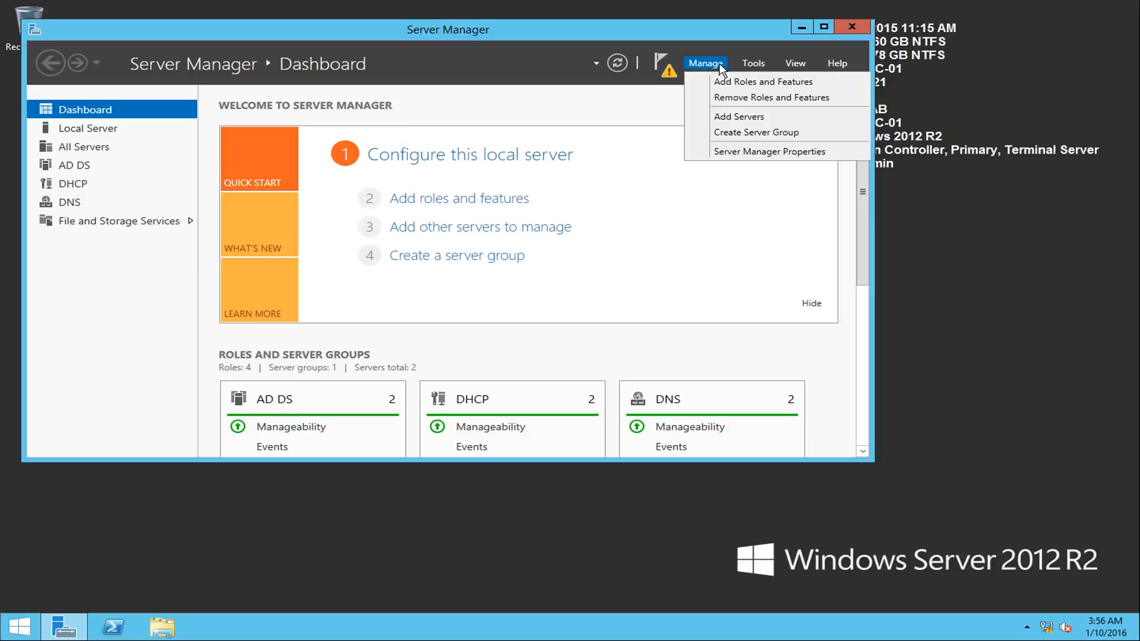
left_click(718, 63)
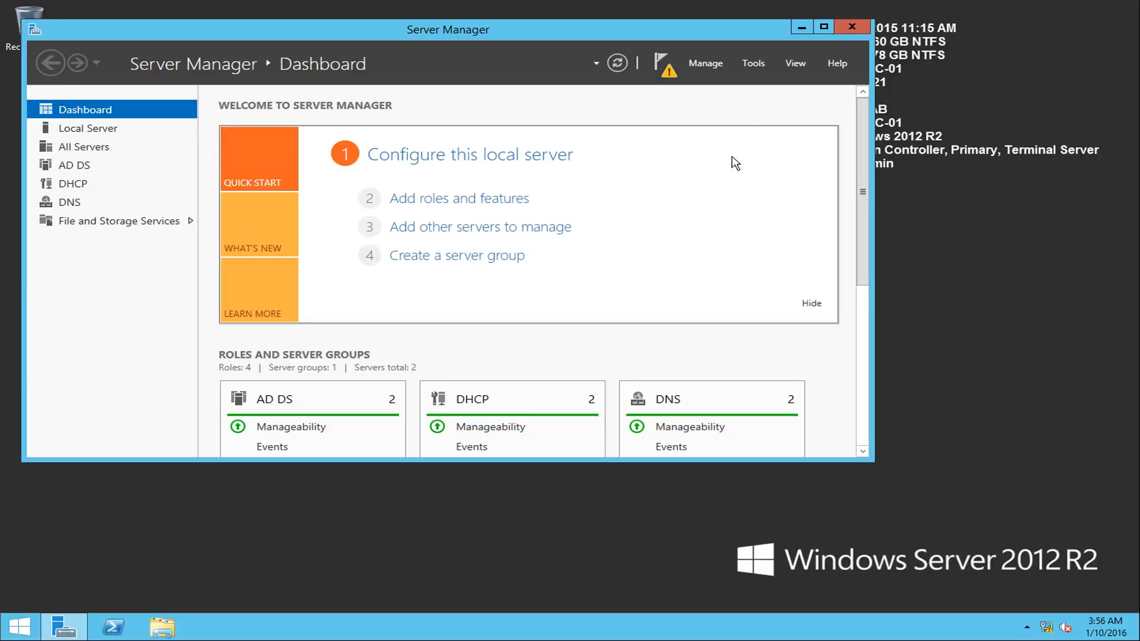
- Start role removal for NLB-DC-01.nlblab.com and mark Active Directory Domain Services with its dependent features for removal
left_click(698, 63)
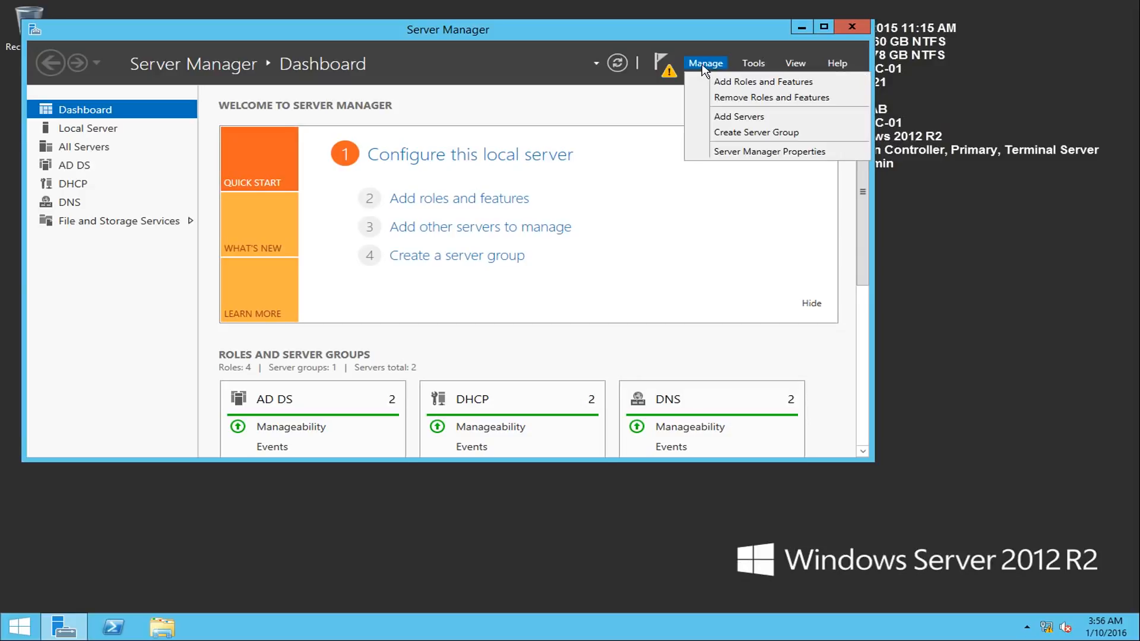
left_click(734, 98)
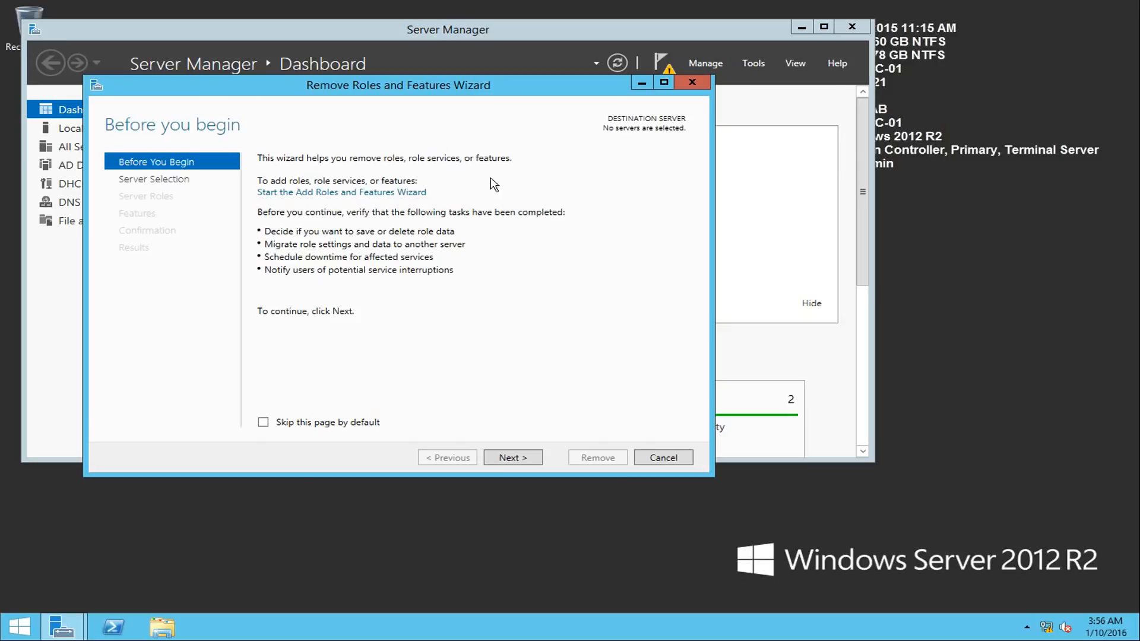
left_click(526, 456)
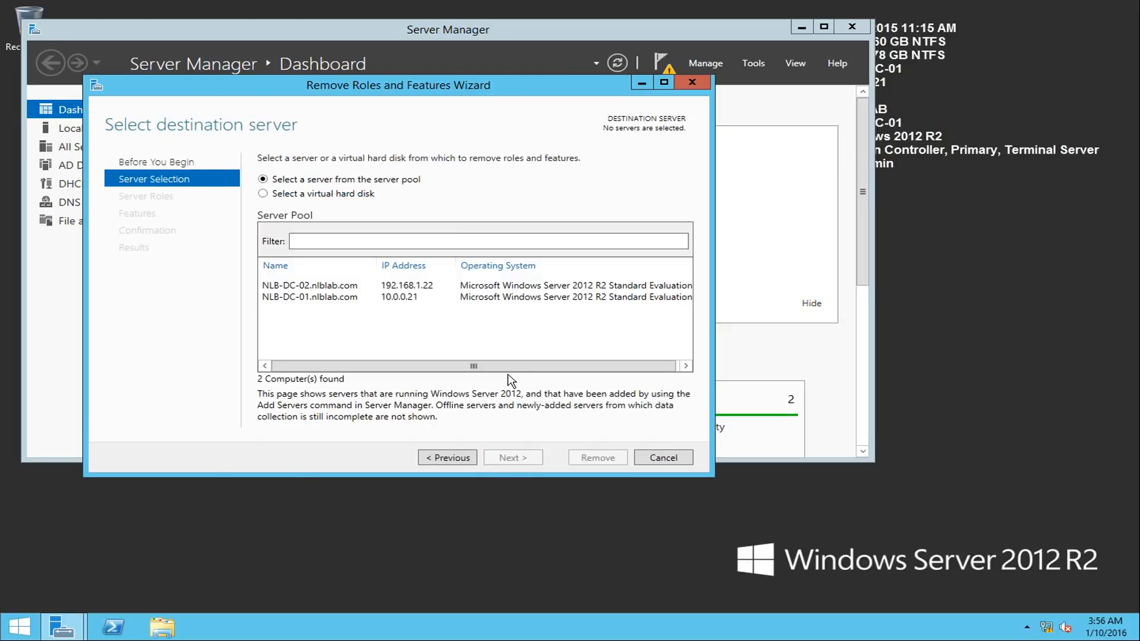
left_click(340, 298)
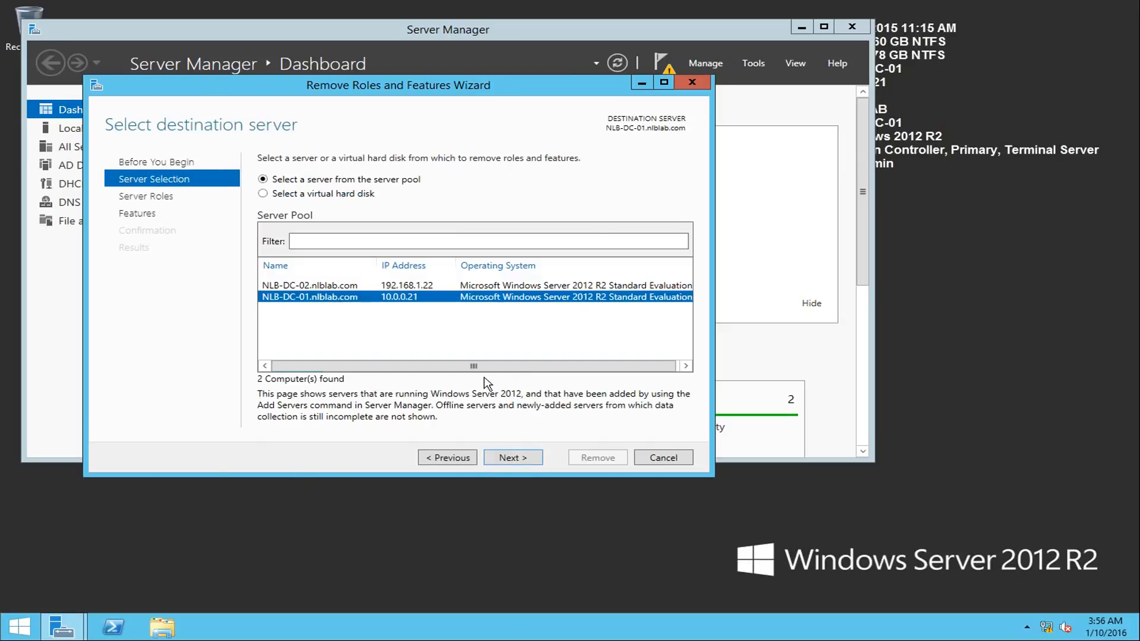
left_click(512, 458)
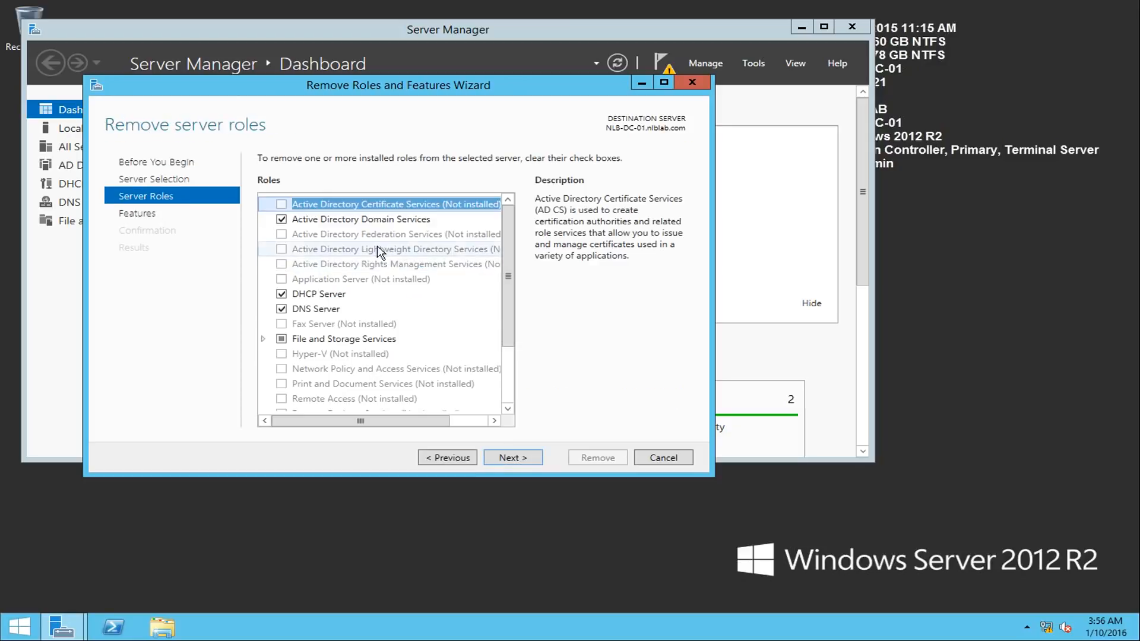
left_click(282, 220)
left_click(415, 401)
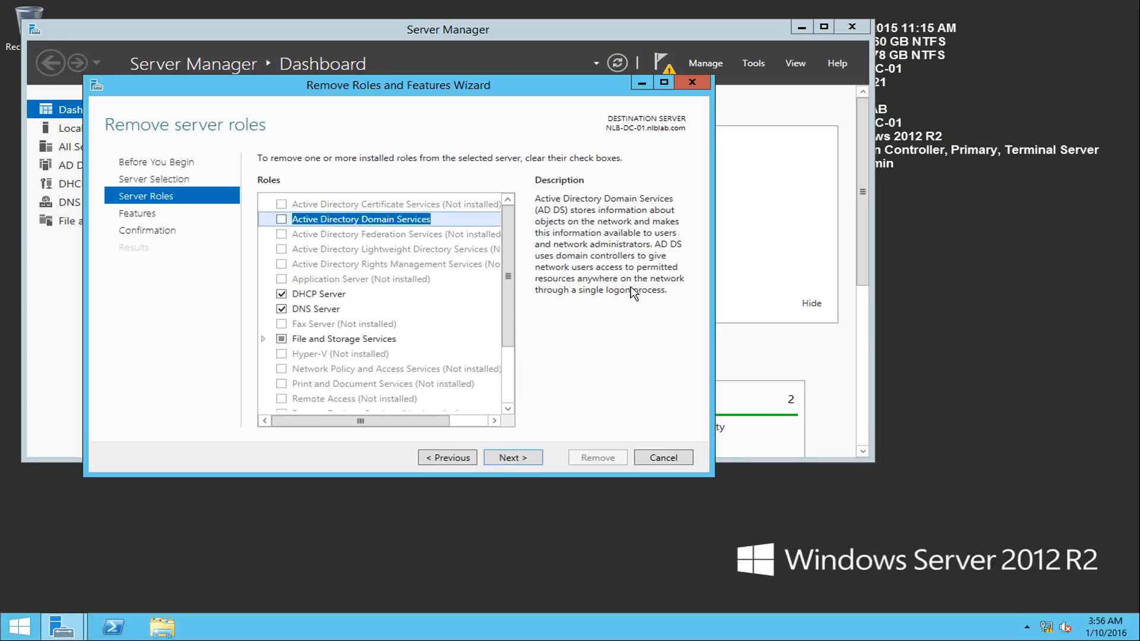
- Accept the feature selection and start removing Active Directory Domain Services from NLB-DC-01
left_click(537, 460)
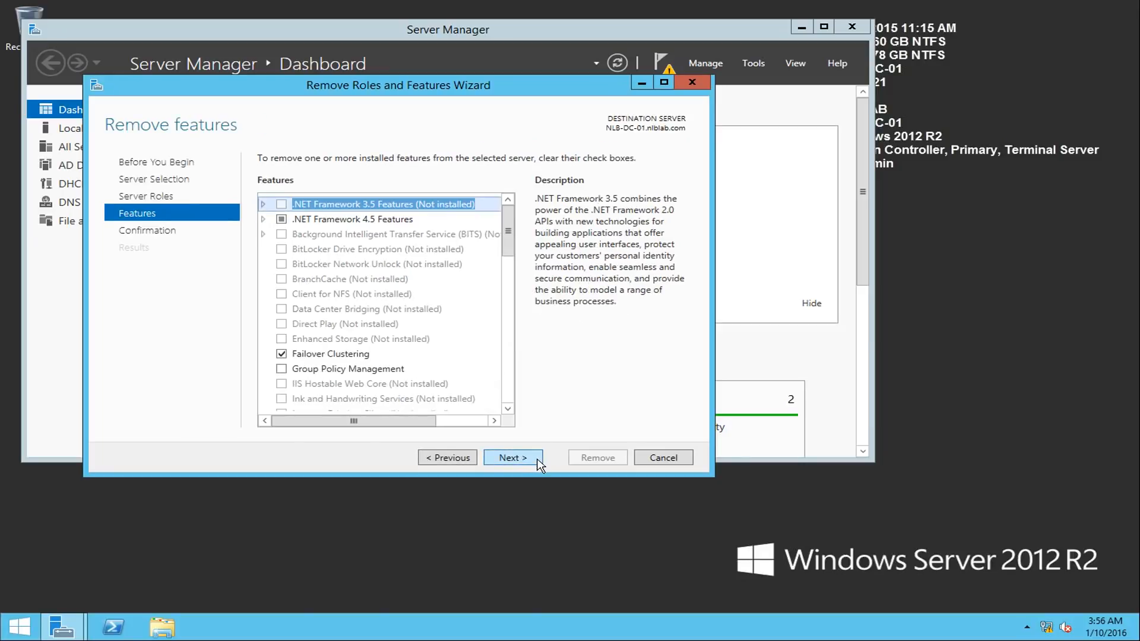
left_click(537, 460)
left_click(591, 460)
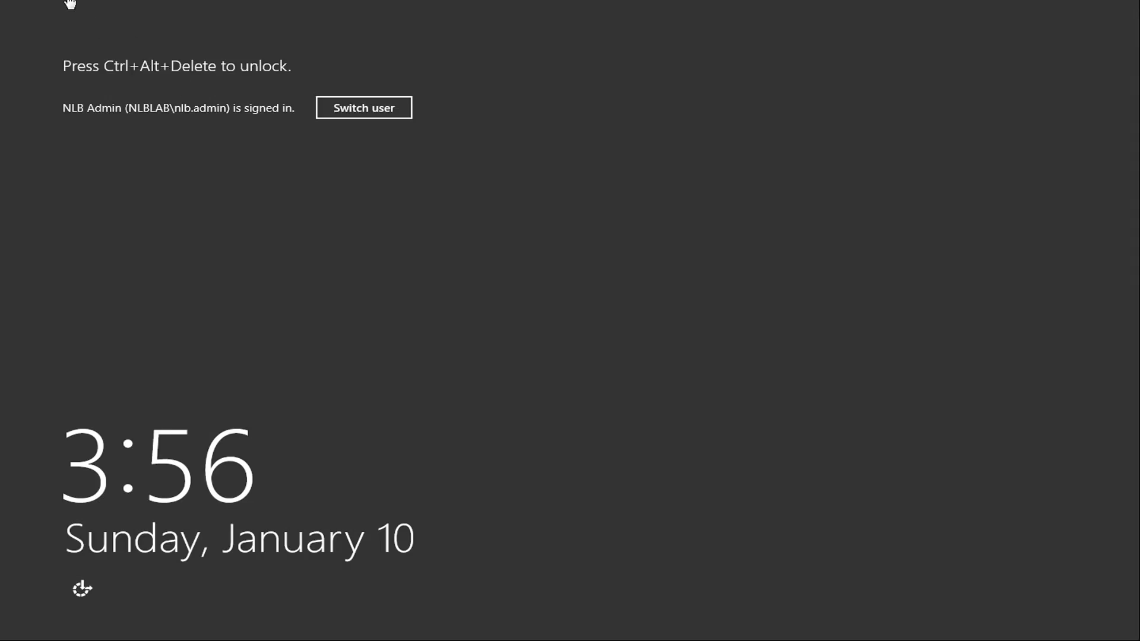
- Switch to NLB-DC-02 and unlock its session by entering the domain admin account password
key("ctrl+alt+Delete")
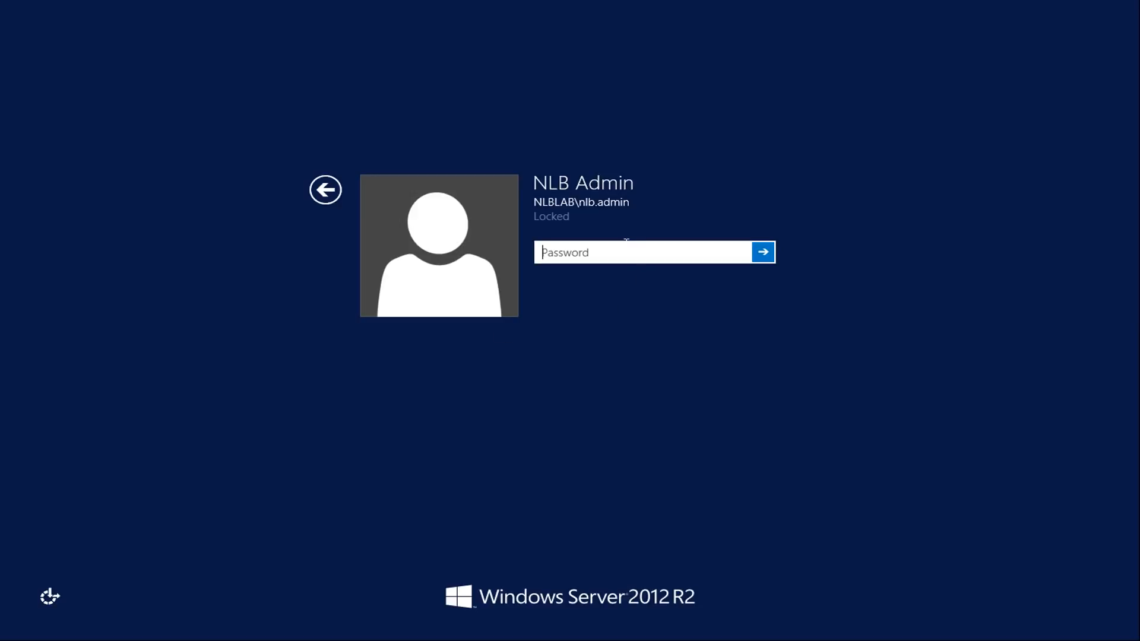
type("•••••••••••")
key("Return")
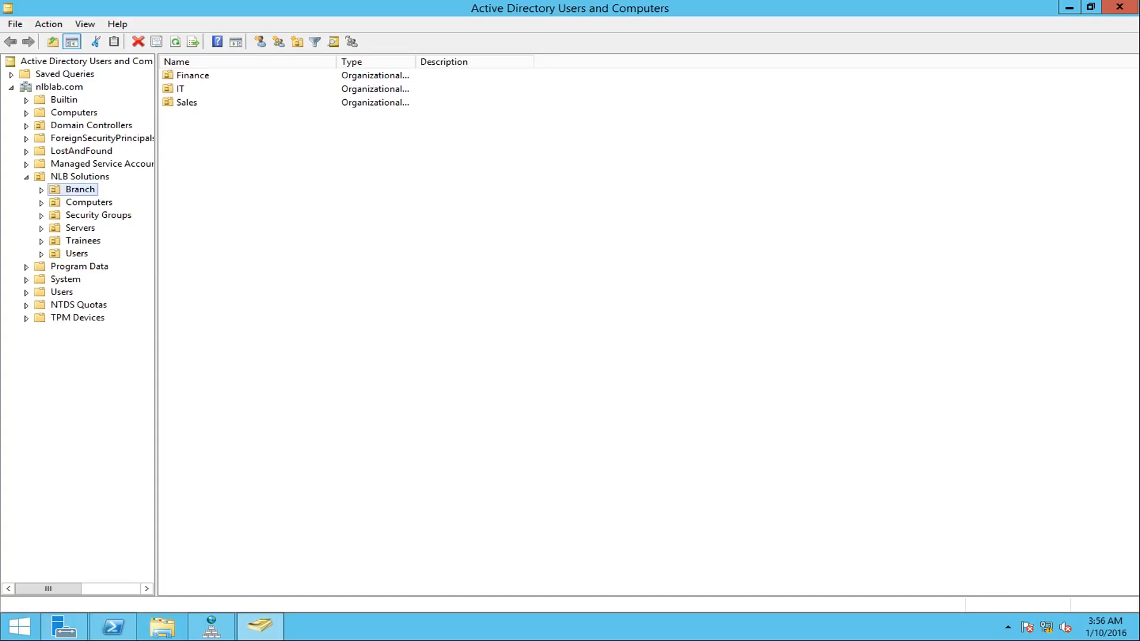
- Compare the Domain Controllers and Computers containers in Active Directory Users and Computers to locate the NLB-DC-01 and NLB-DC-02 computer accounts
left_click(101, 126)
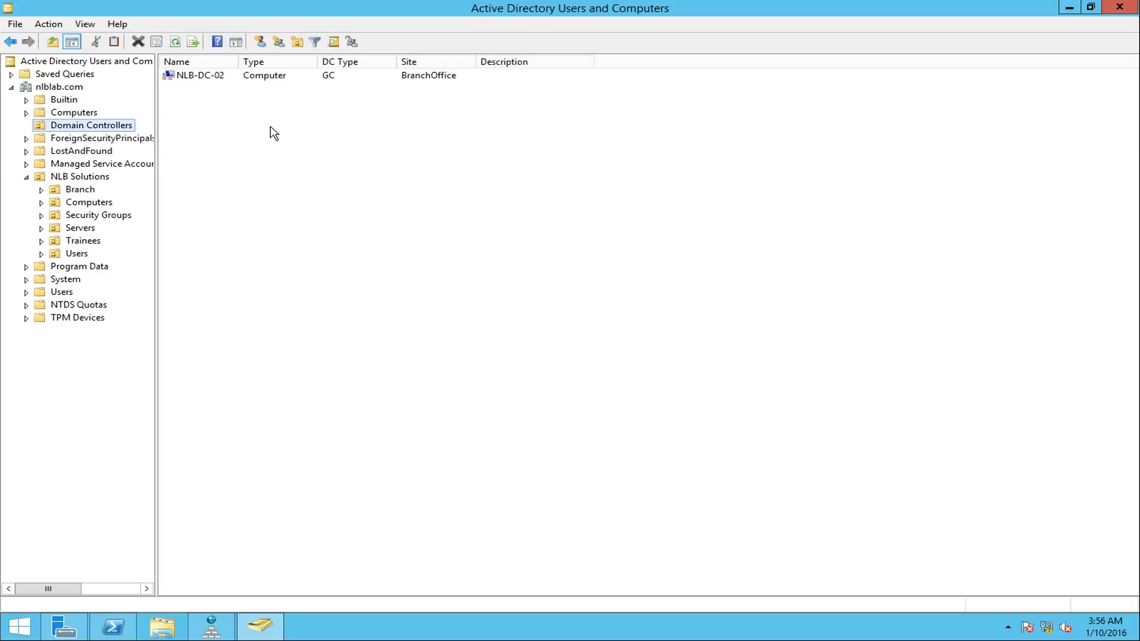
left_click(197, 77)
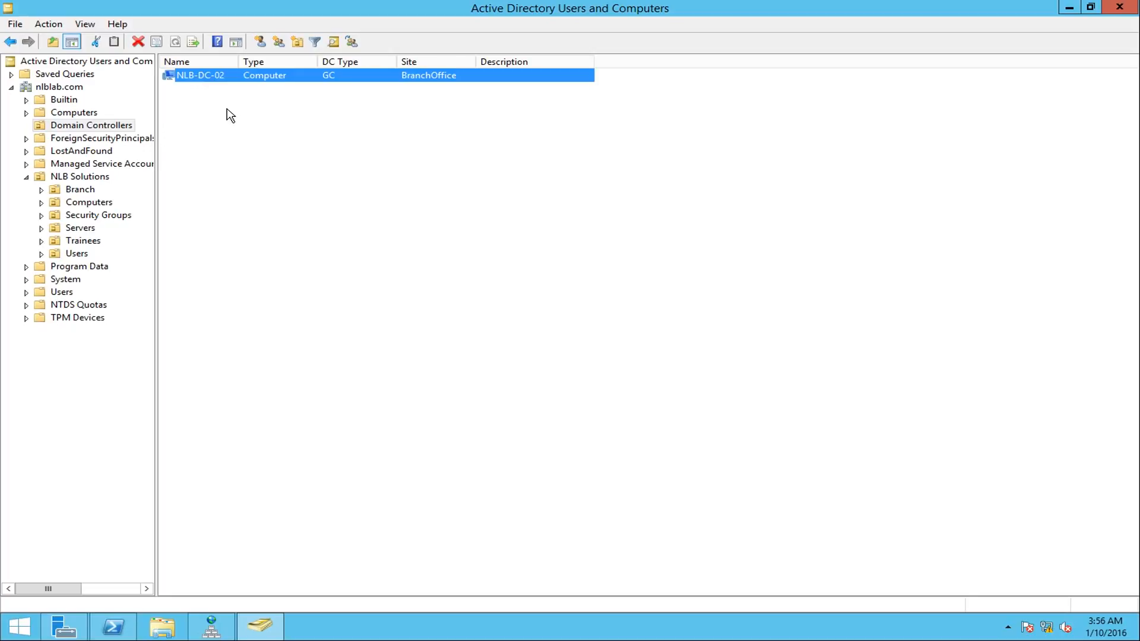
left_click(95, 114)
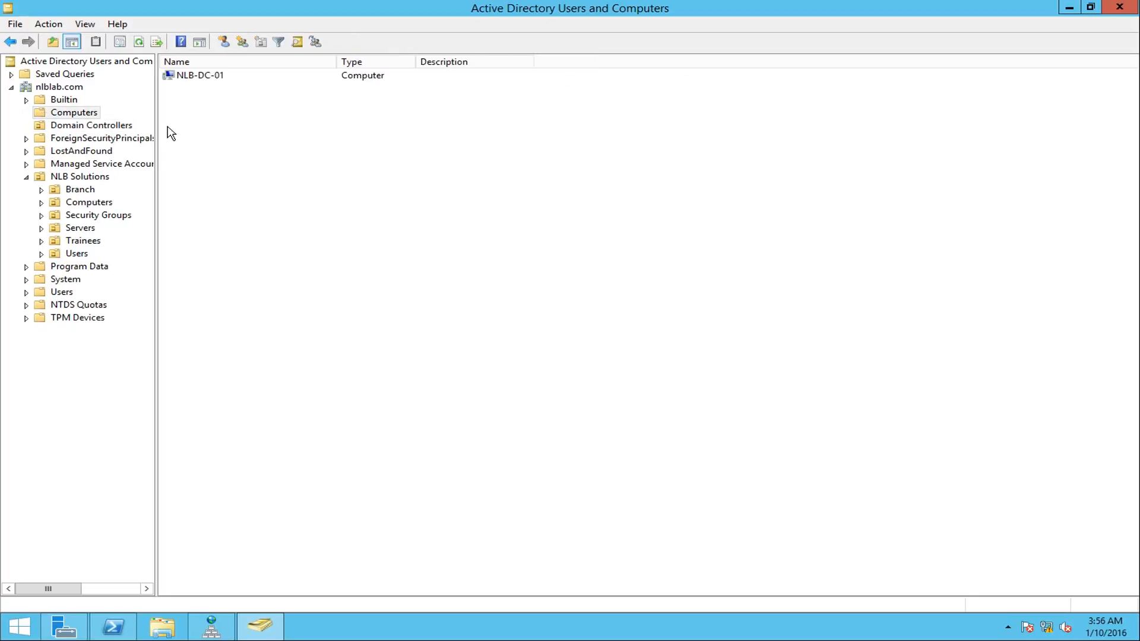
left_click(182, 78)
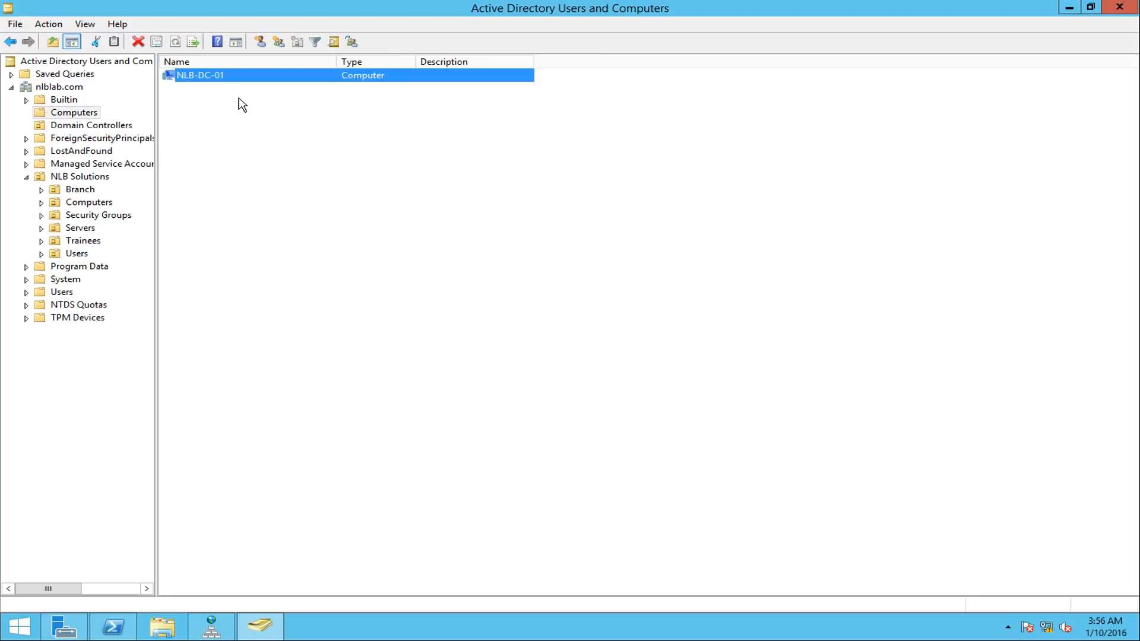
left_click(101, 127)
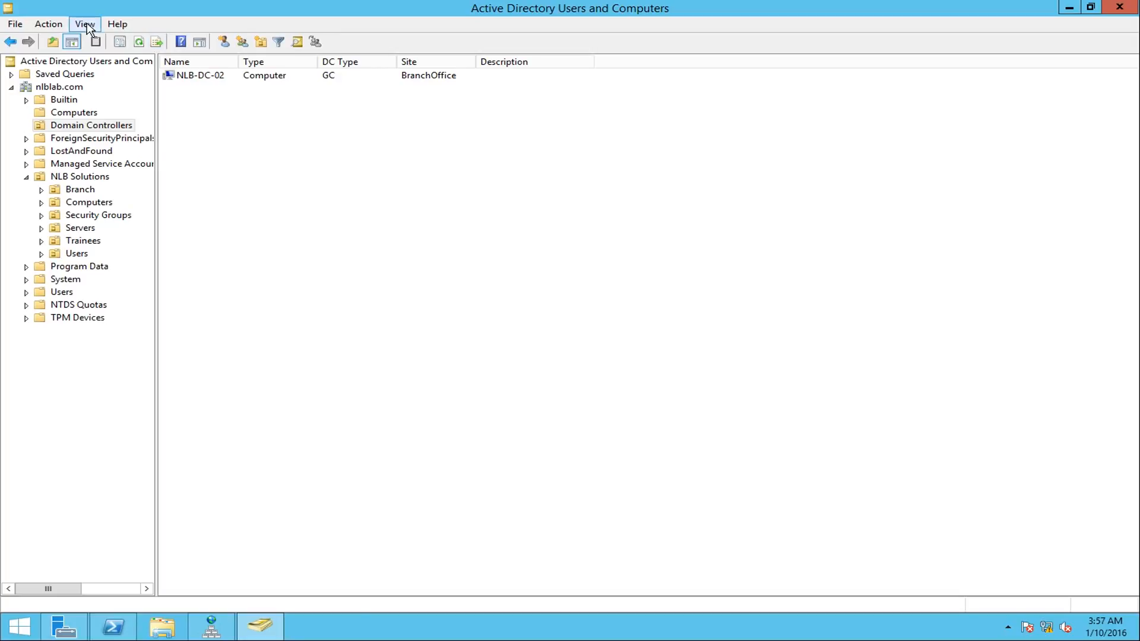
left_click(84, 115)
left_click(101, 128)
- Check the actions available for the NLB-DC-02 account in Domain Controllers, including Delete, without applying any
left_click(203, 75)
right_click(209, 81)
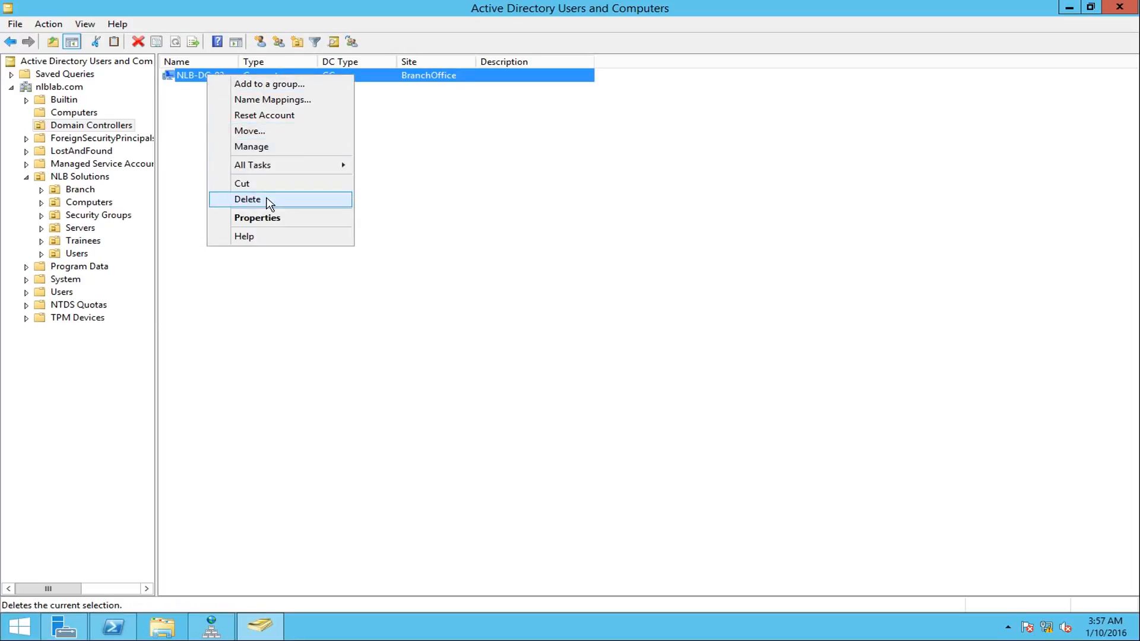
left_click(366, 279)
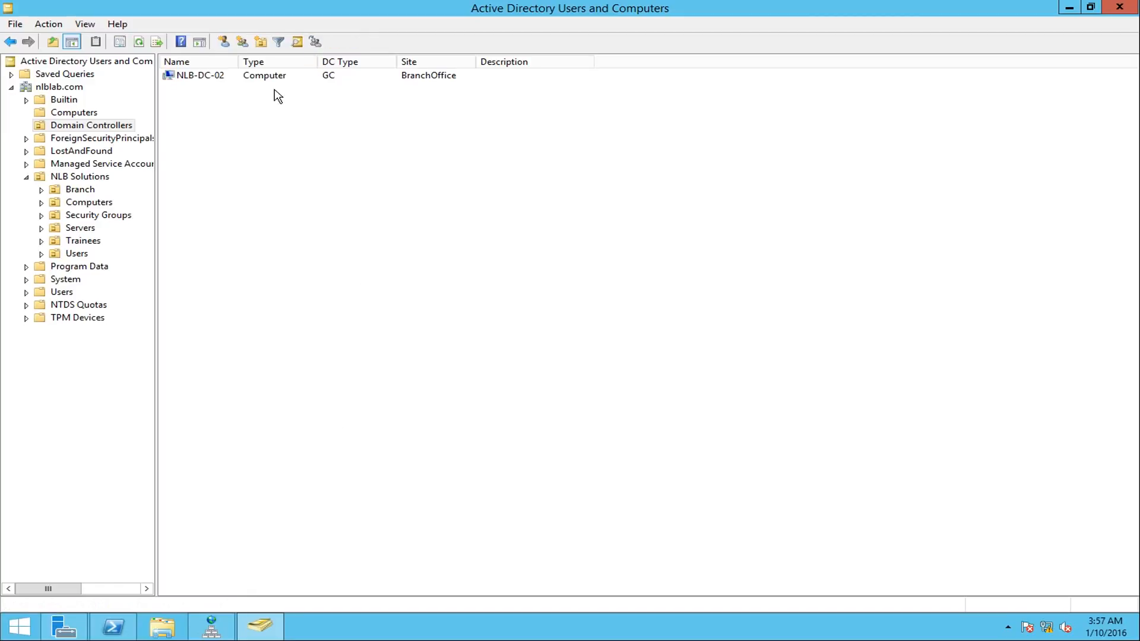
left_click(292, 78)
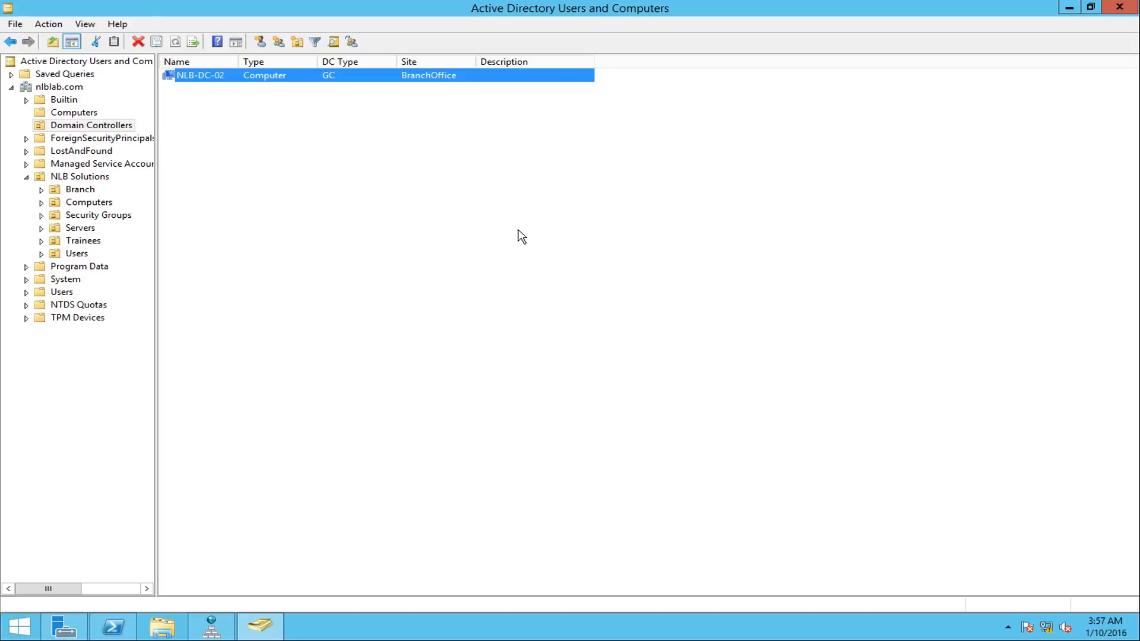
left_click(245, 133)
left_click(207, 77)
- Open Active Directory Sites and Services from Server Manager and minimize Server Manager
left_click(62, 625)
left_click(926, 230)
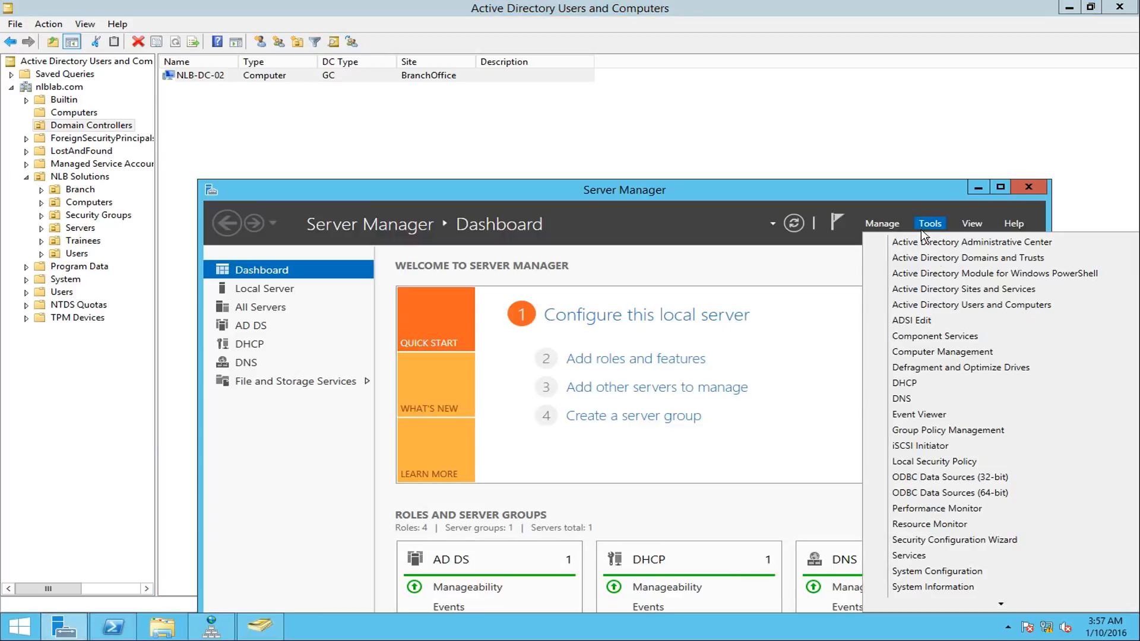
left_click(949, 304)
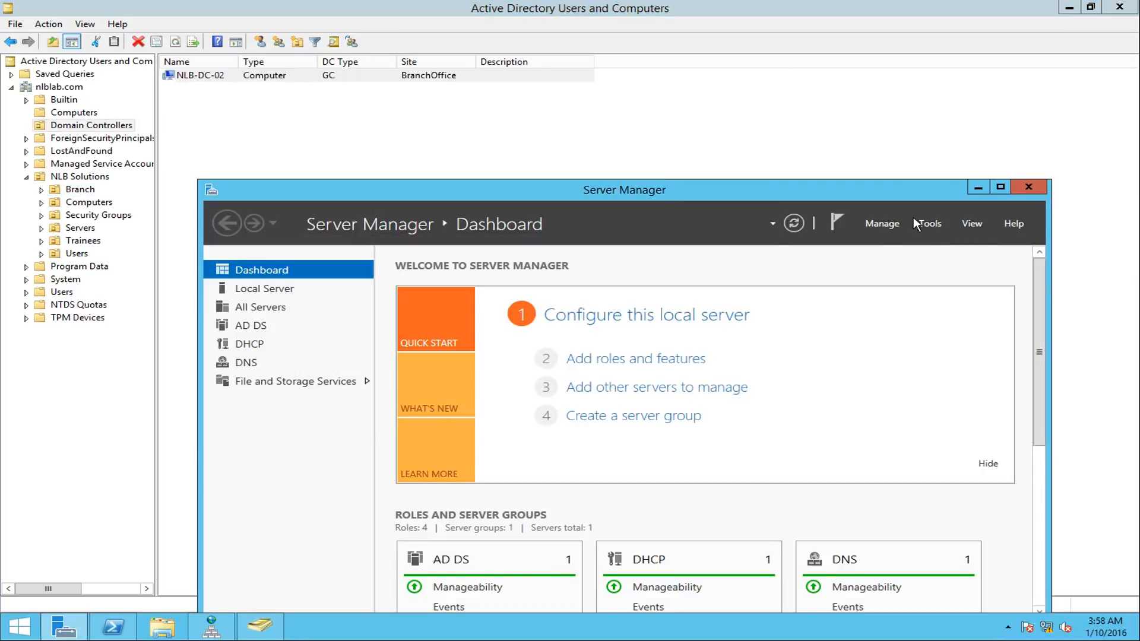
left_click(919, 223)
left_click(951, 290)
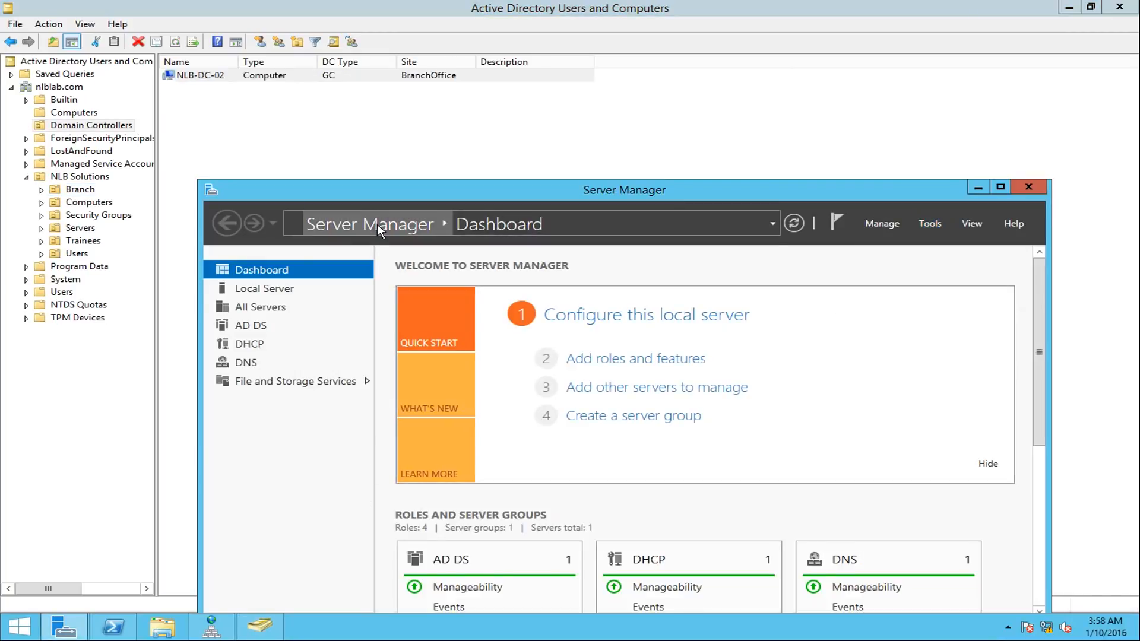
left_click(979, 188)
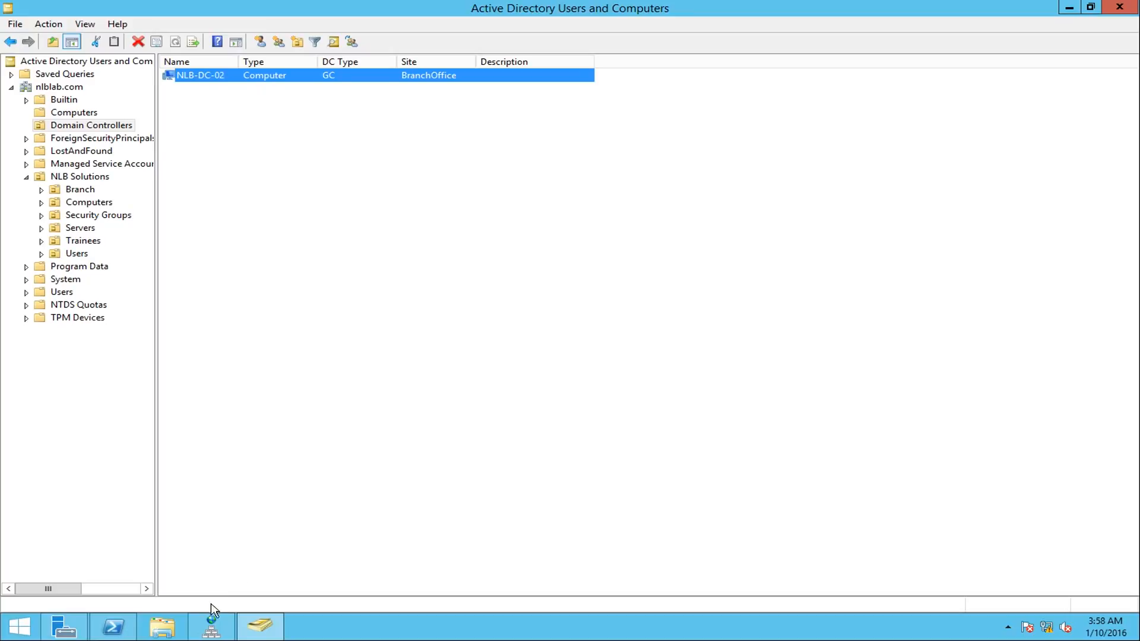
- Inspect the _tcp and _sites entries under dc in the _msdcs.nlblab.com zone in DNS Manager for domain controller records
left_click(212, 627)
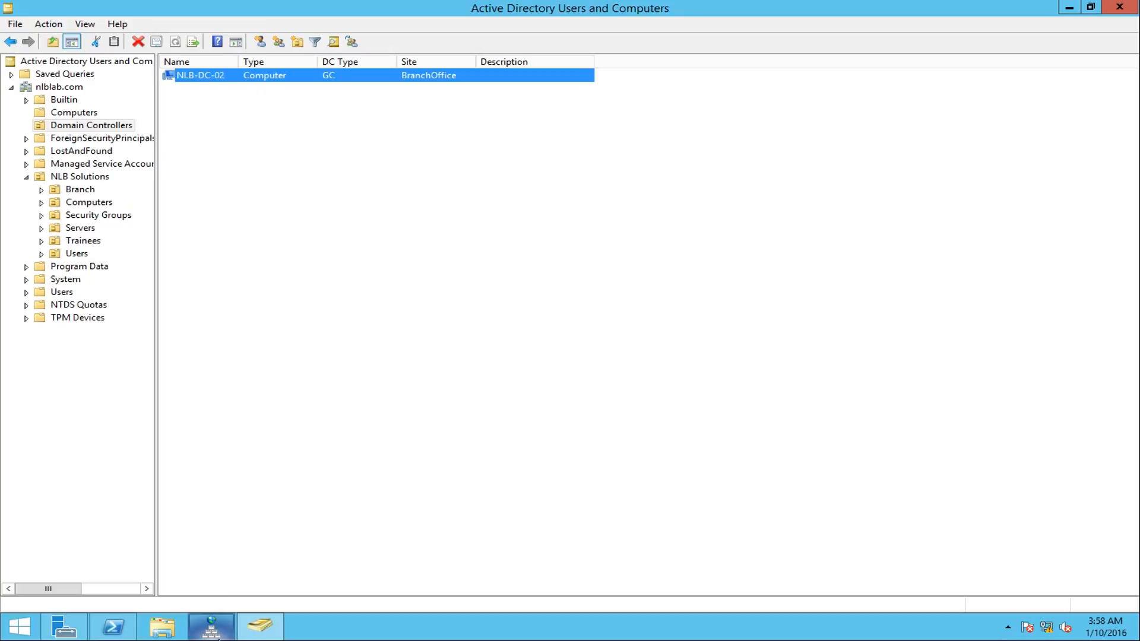
left_click(209, 634)
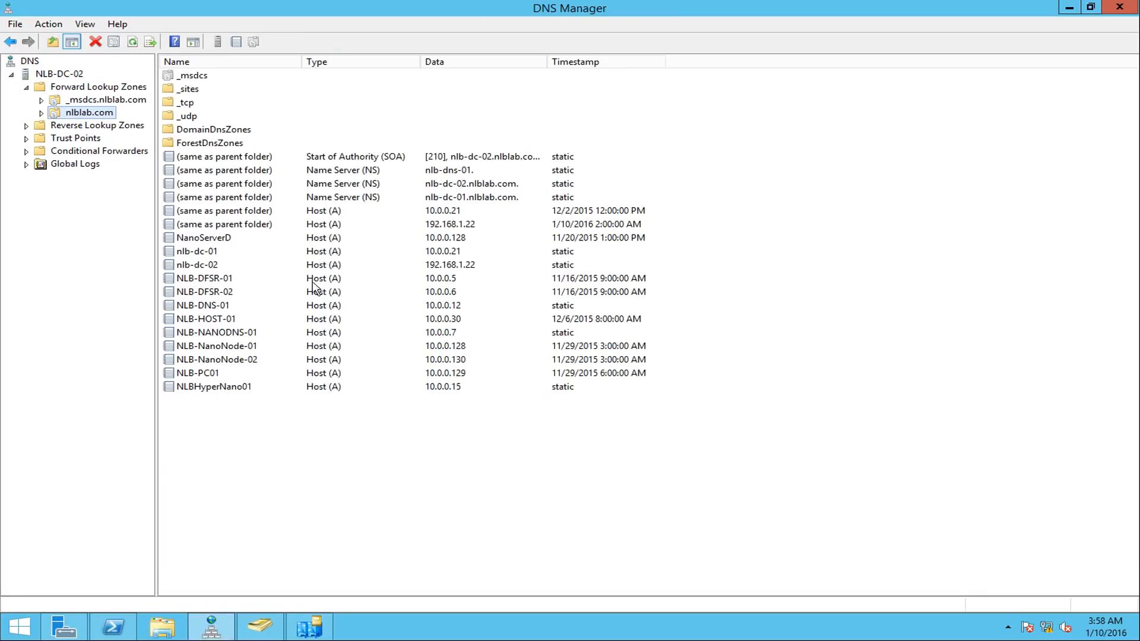
double_click(48, 101)
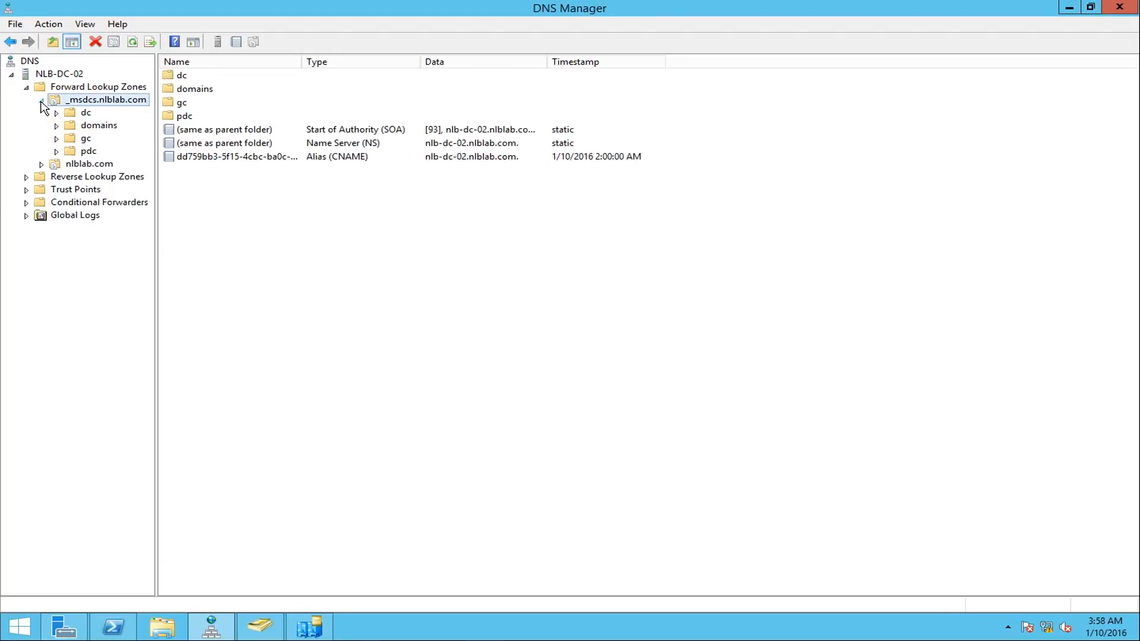
left_click(84, 114)
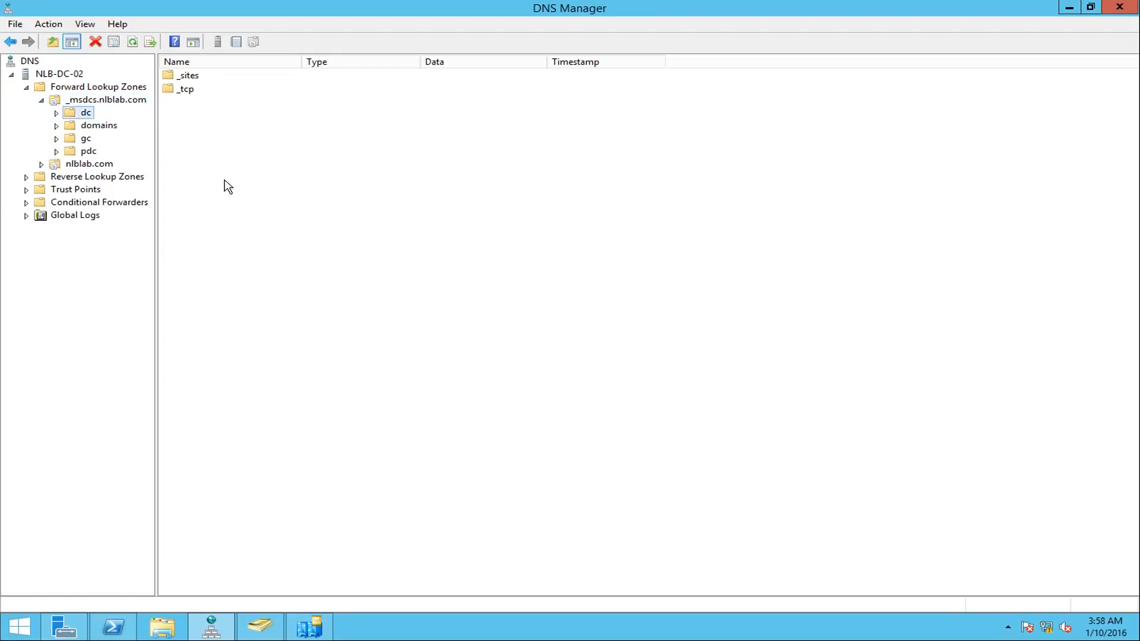
double_click(188, 90)
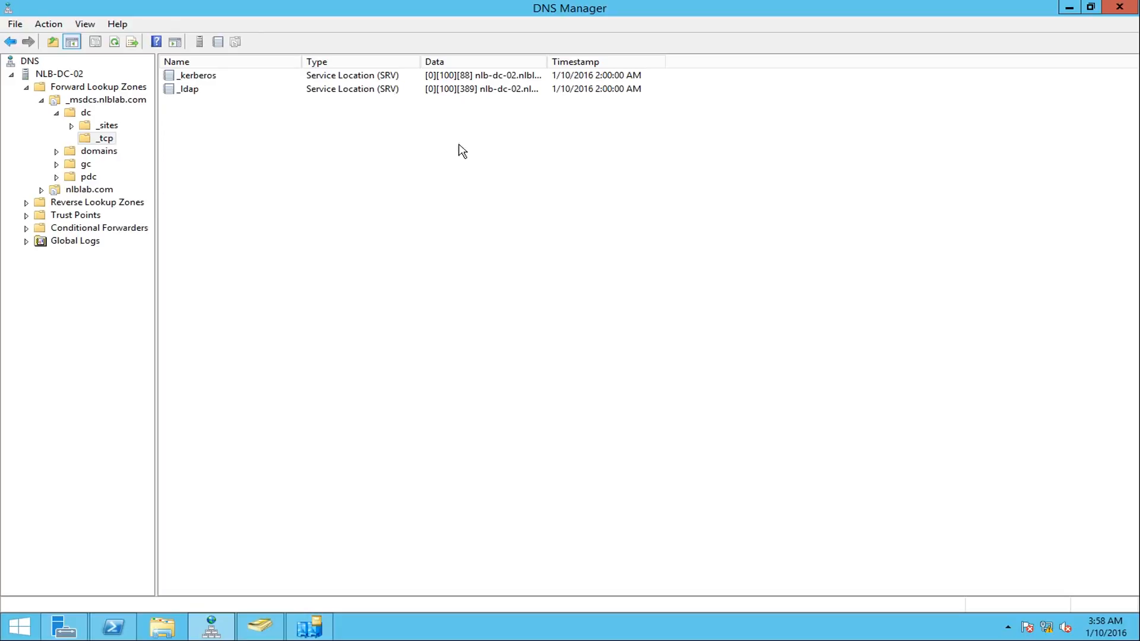
left_click(106, 126)
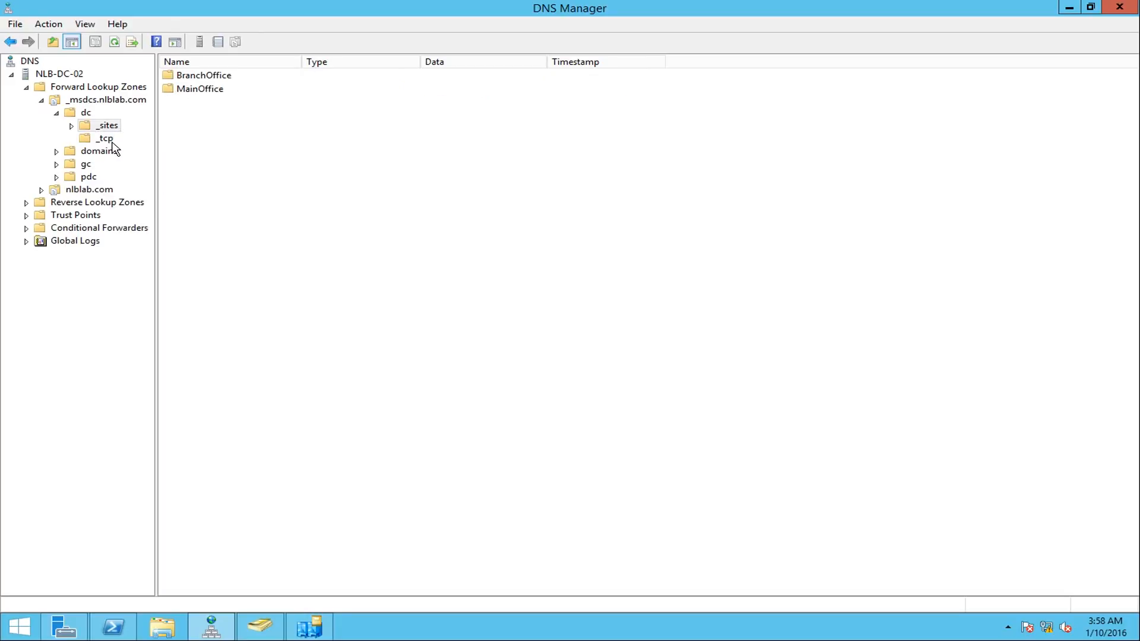
- Examine the MainOffice and BranchOffice servers in Active Directory Sites and Services, including the NTDS Settings of NLB-DC-02
left_click(309, 620)
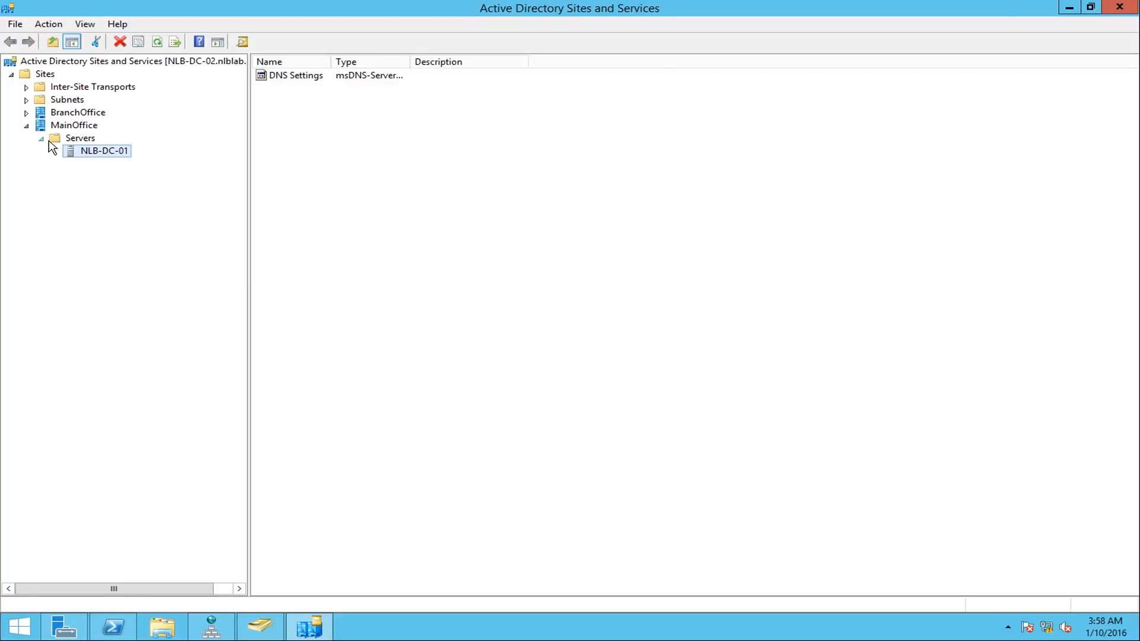
left_click(63, 126)
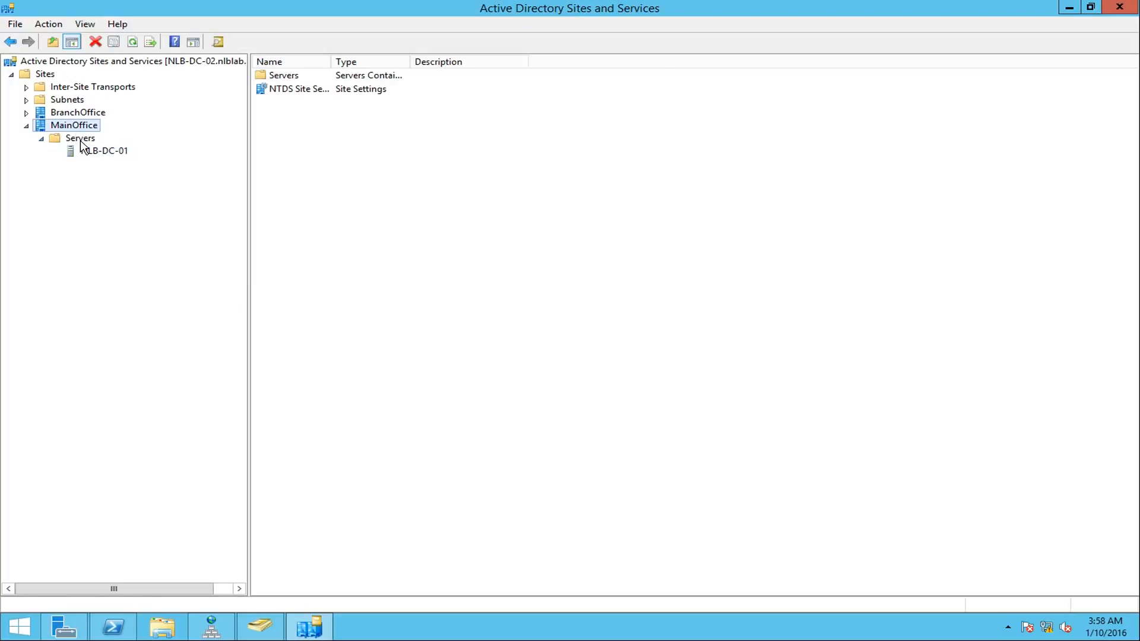
left_click(81, 141)
left_click(102, 152)
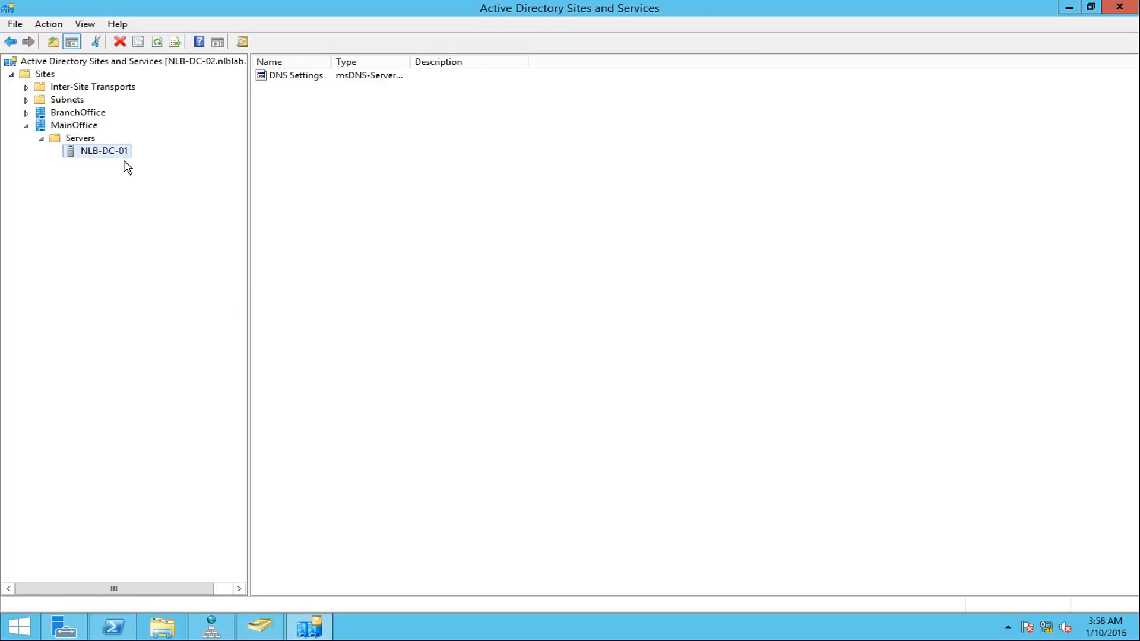
left_click(26, 113)
left_click(42, 125)
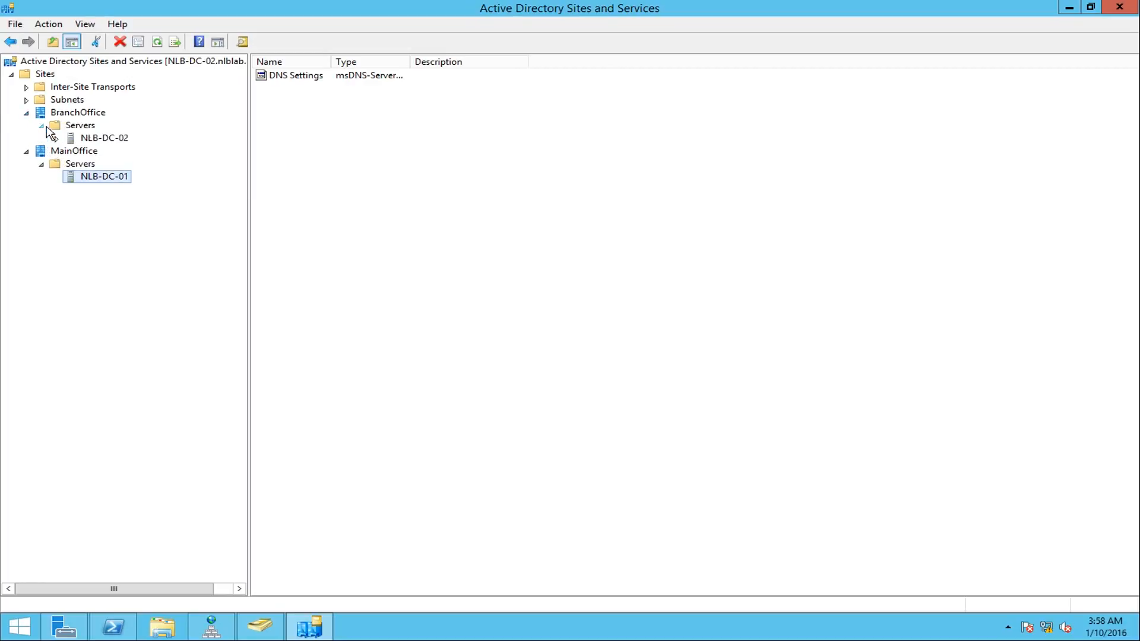
left_click(93, 138)
left_click(57, 139)
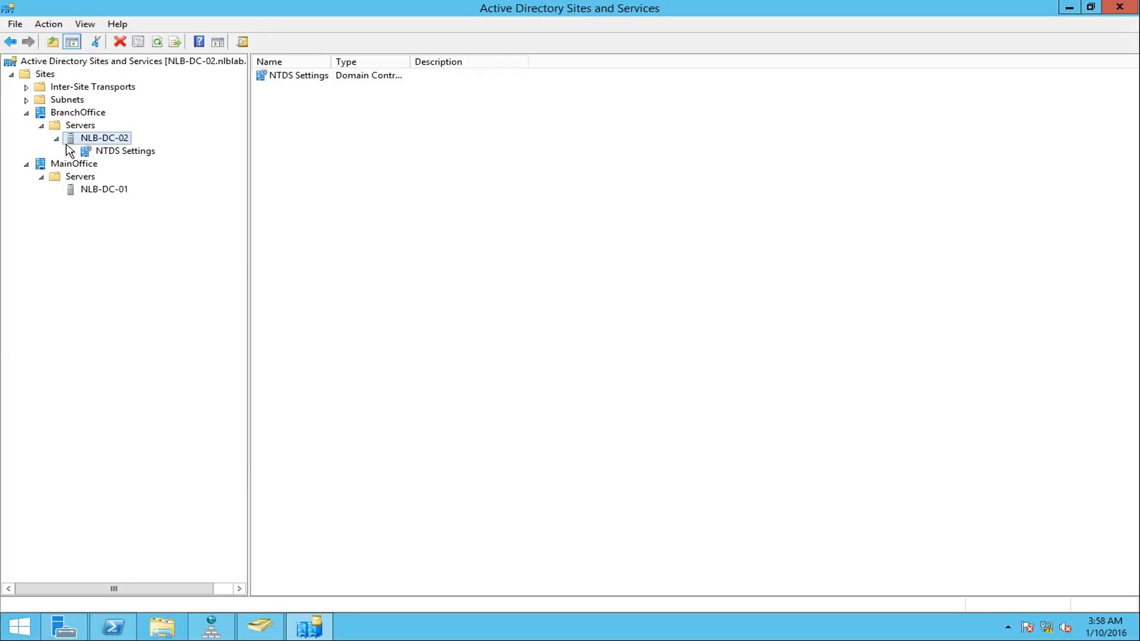
left_click(121, 153)
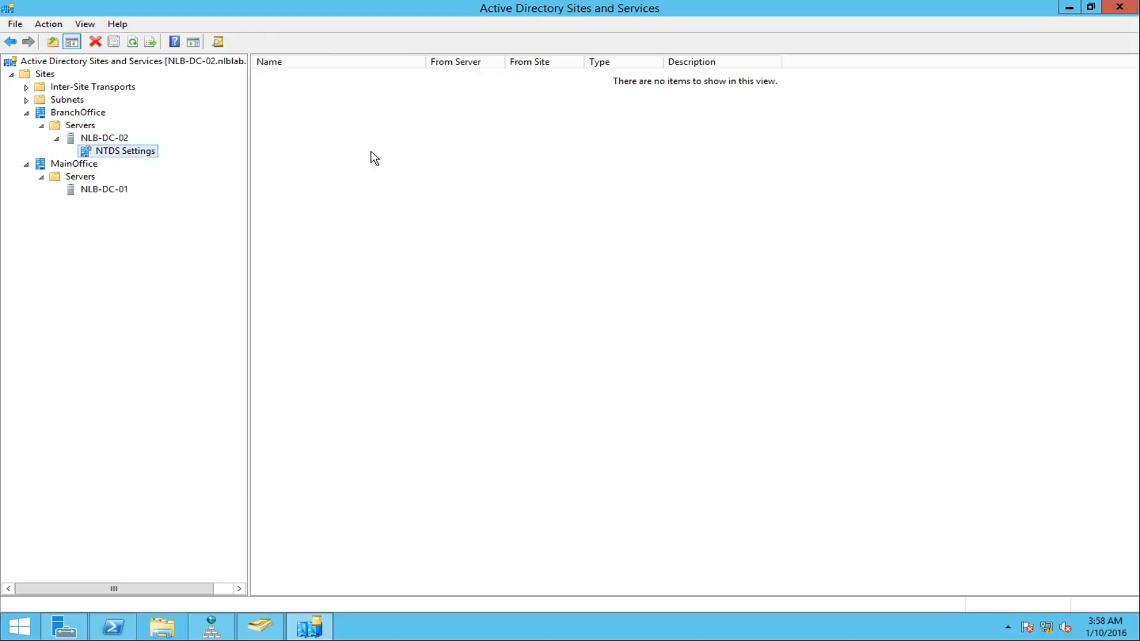
left_click(104, 190)
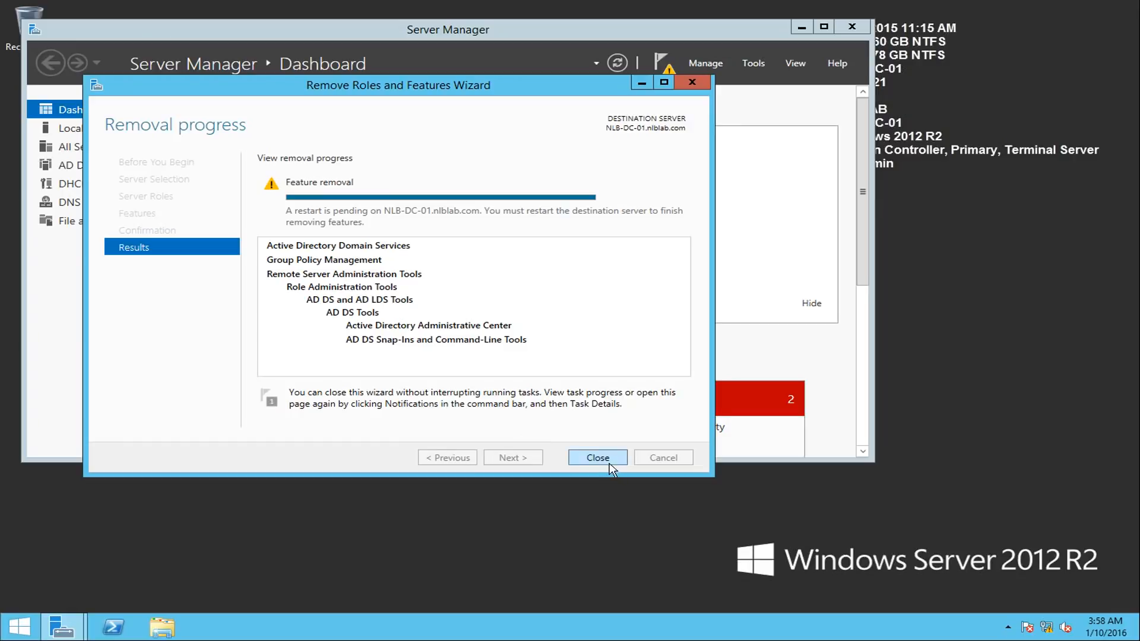
- Close the role removal wizard on NLB-DC-01 and restart the server from PowerShell with shutdown -r -t 0
left_click(597, 458)
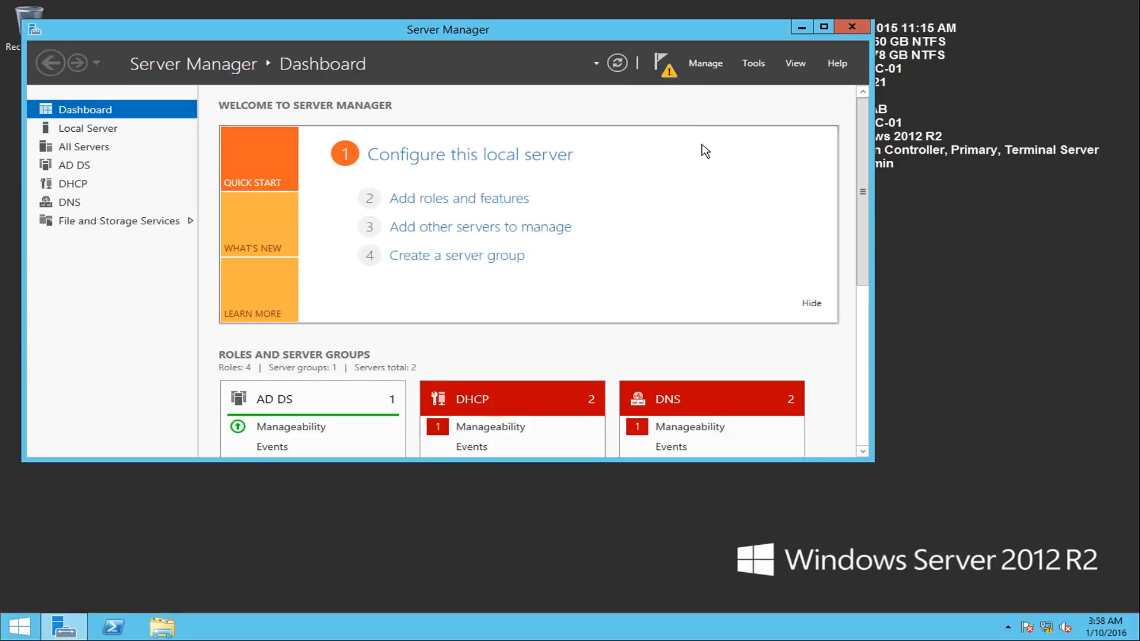
left_click(664, 64)
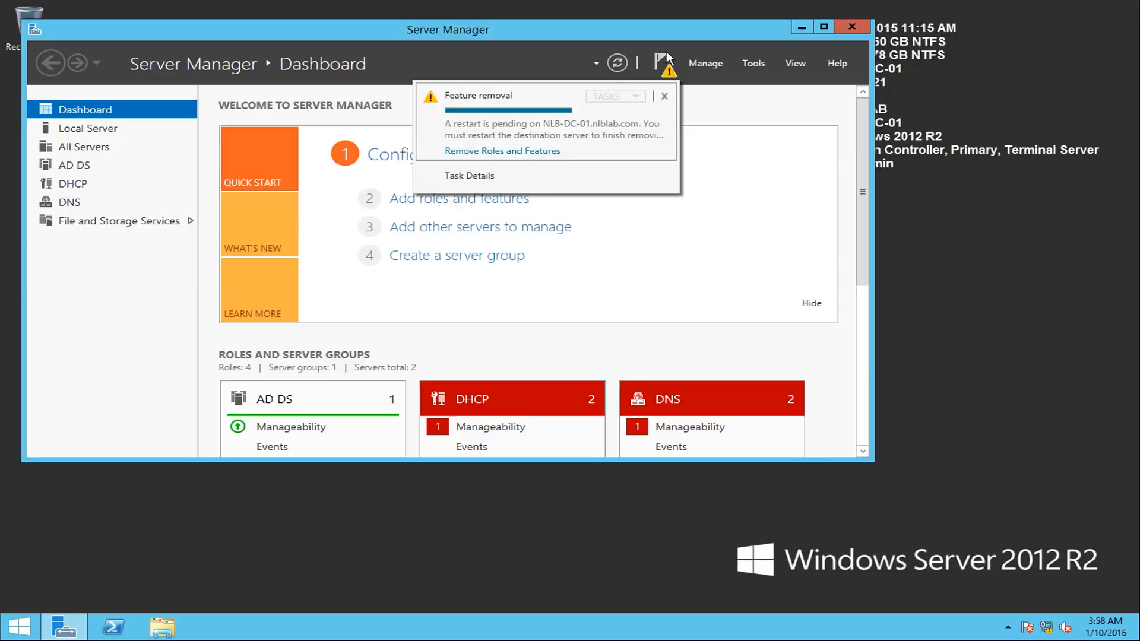
left_click(127, 635)
left_click(240, 153)
type("shutdown -r -t 0")
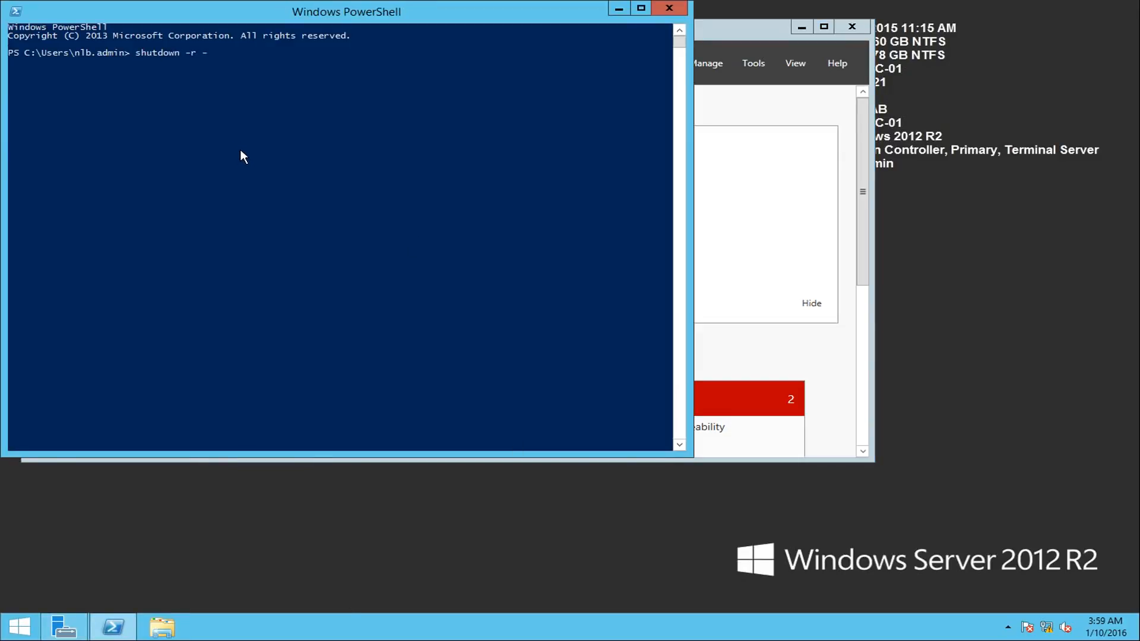
key("Return")
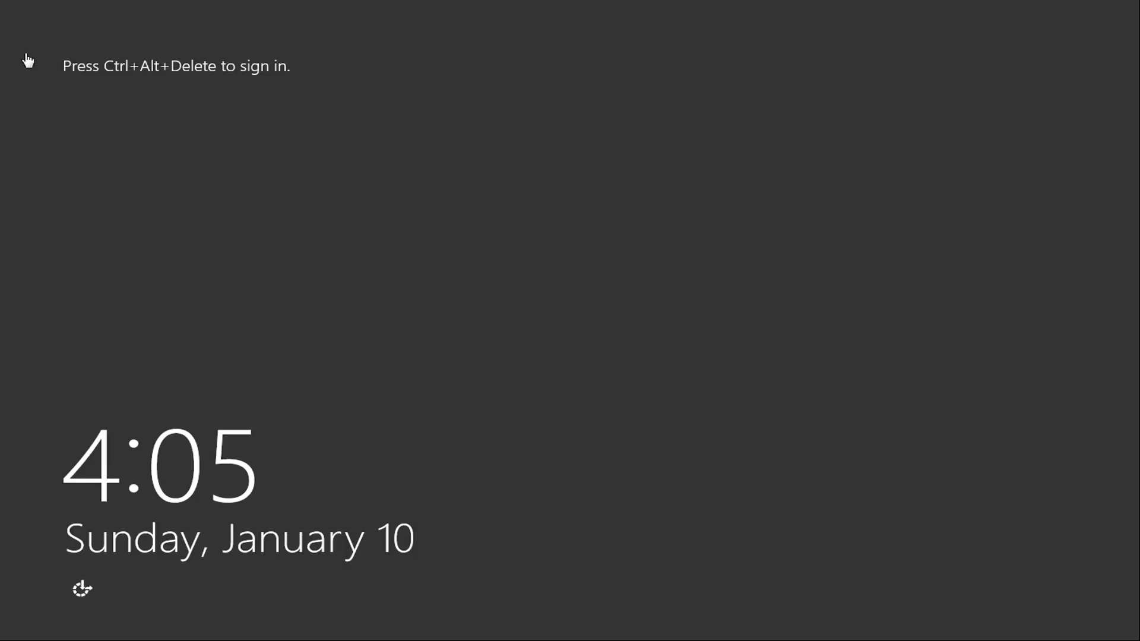
- Sign back in to the restarted NLB-DC-01 with the domain admin account, entering the account password
key("ctrl+alt+Delete")
left_click(547, 304)
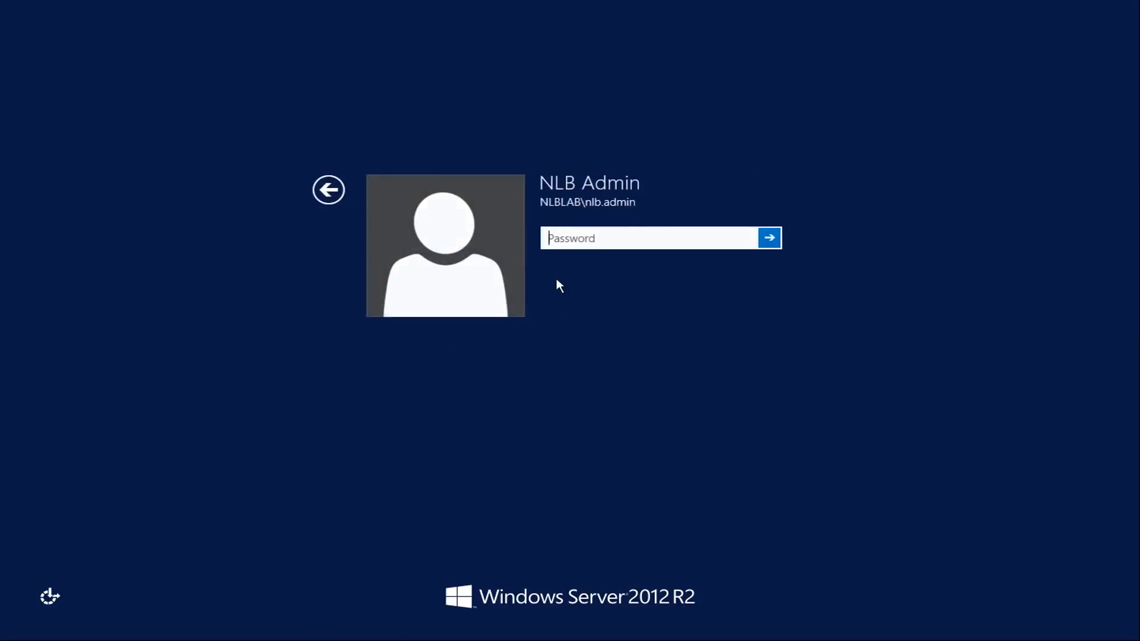
type("••••••••••")
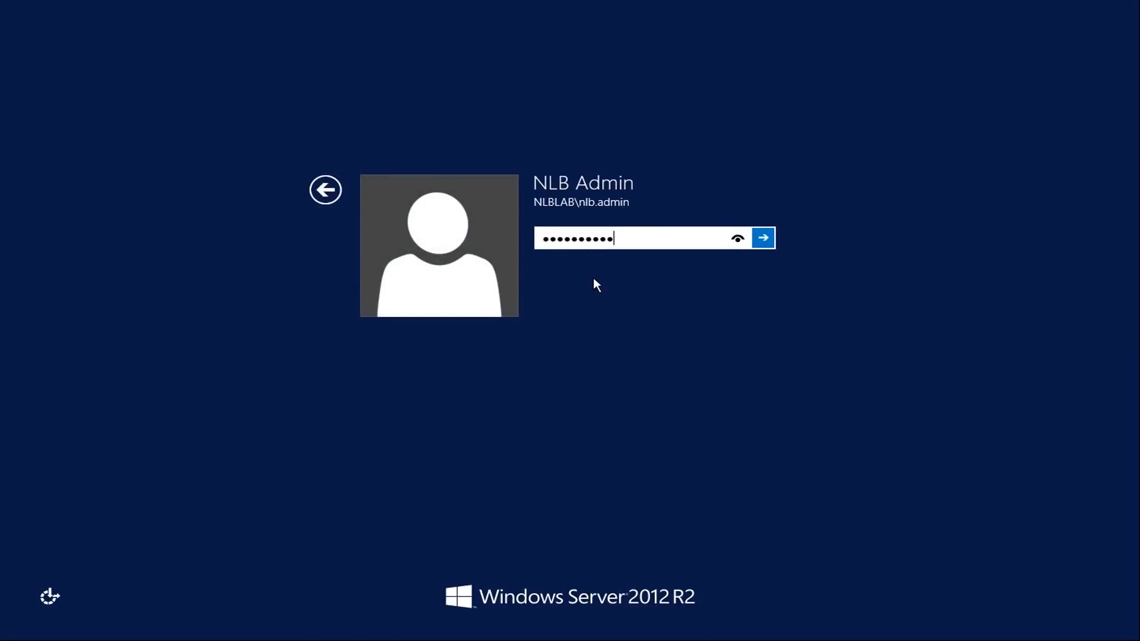
key("Return")
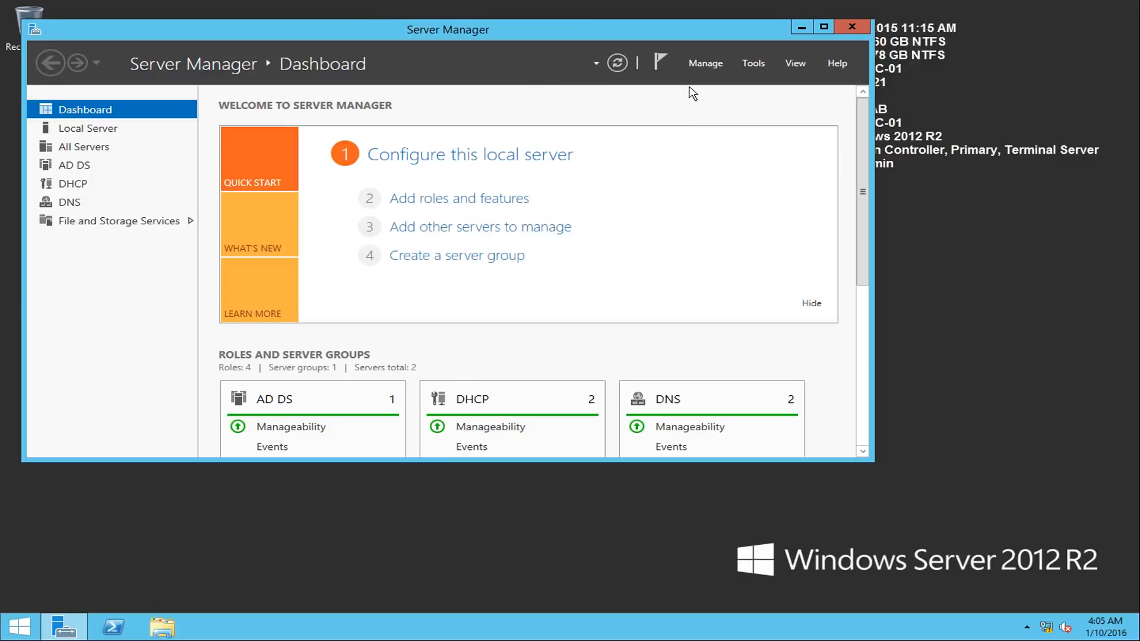
- Start adding roles and features from Server Manager, with NLB-DC-01.nlblab.com as the destination server
left_click(710, 64)
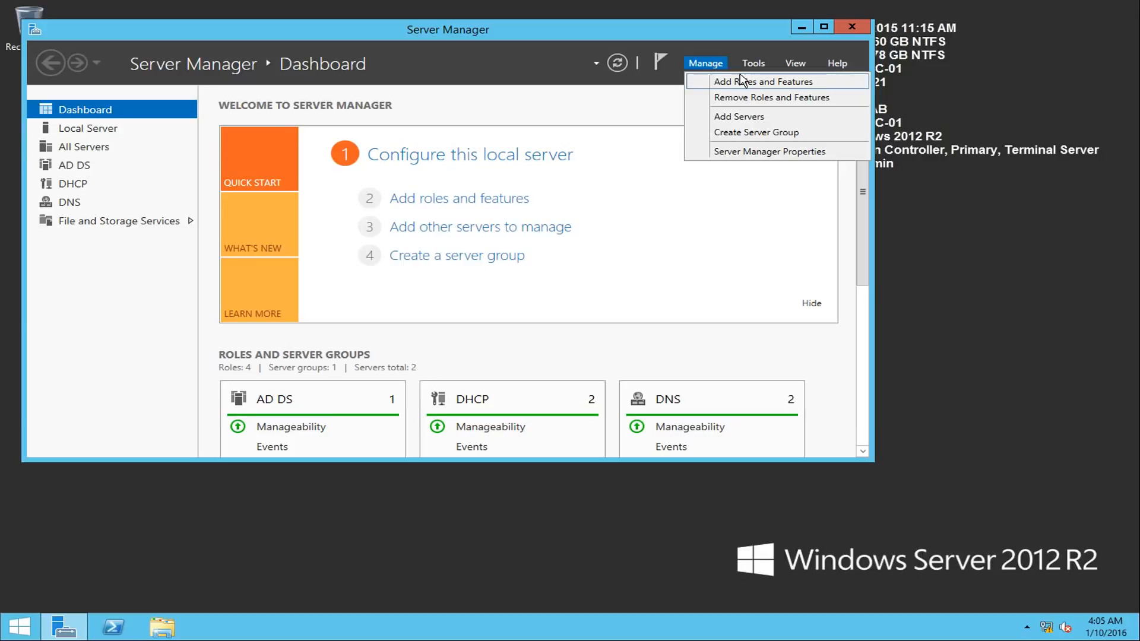
left_click(748, 63)
left_click(720, 62)
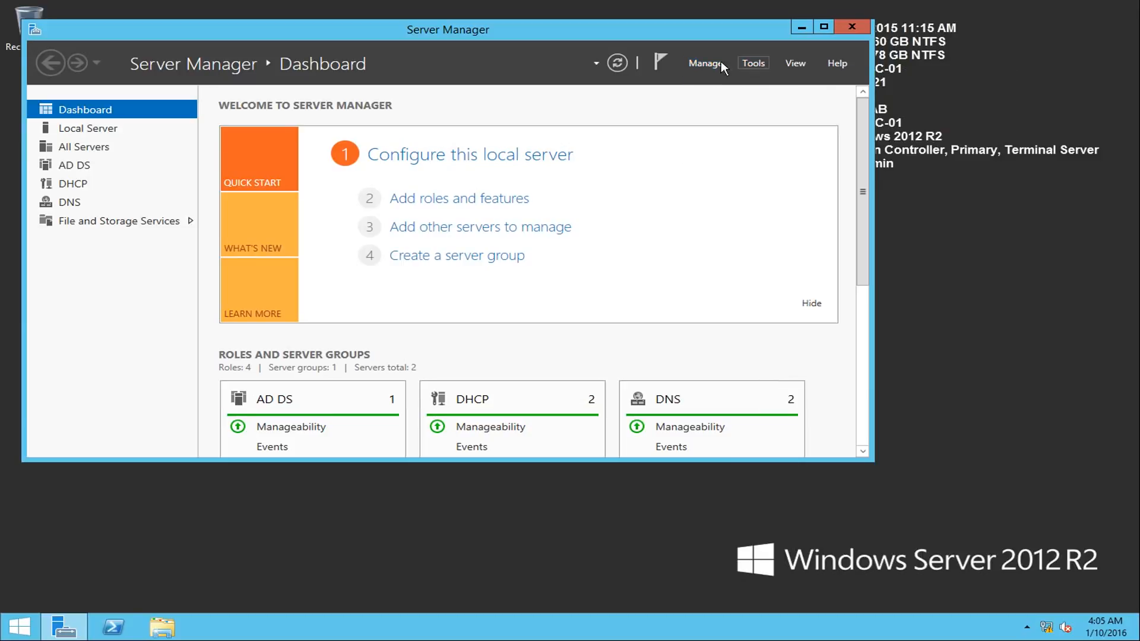
left_click(715, 64)
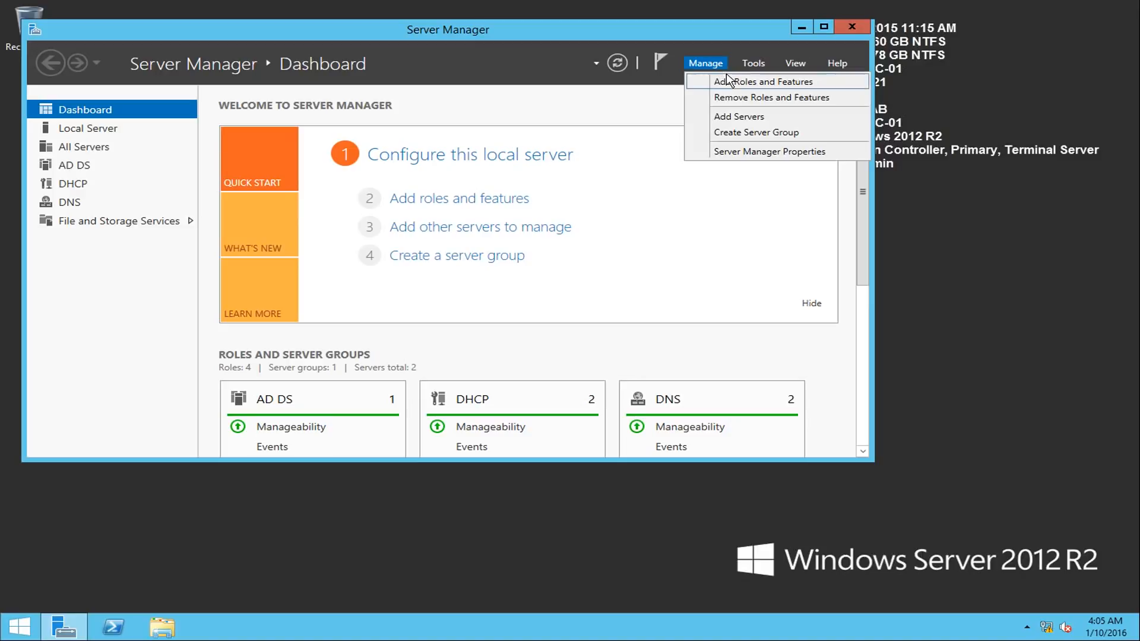
left_click(737, 86)
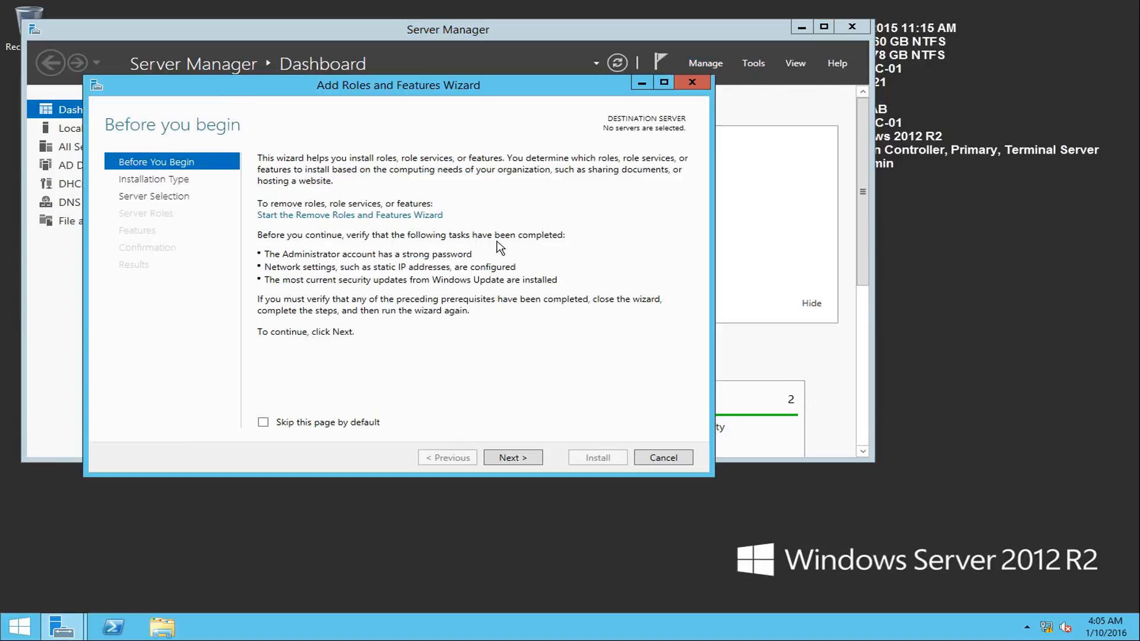
left_click(507, 464)
left_click(523, 457)
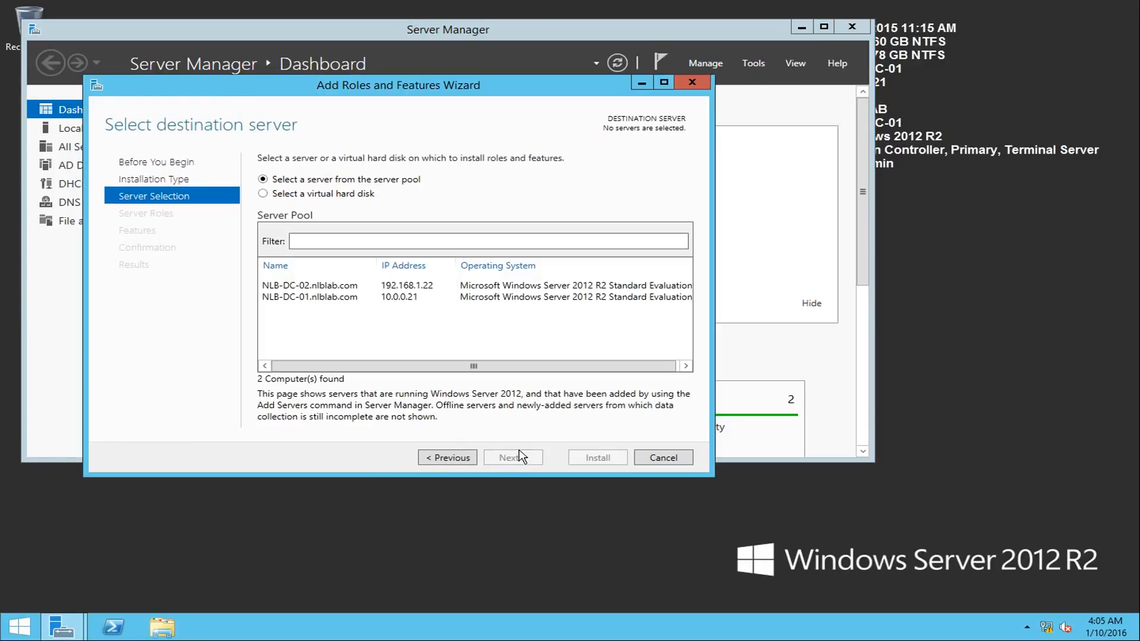
left_click(309, 297)
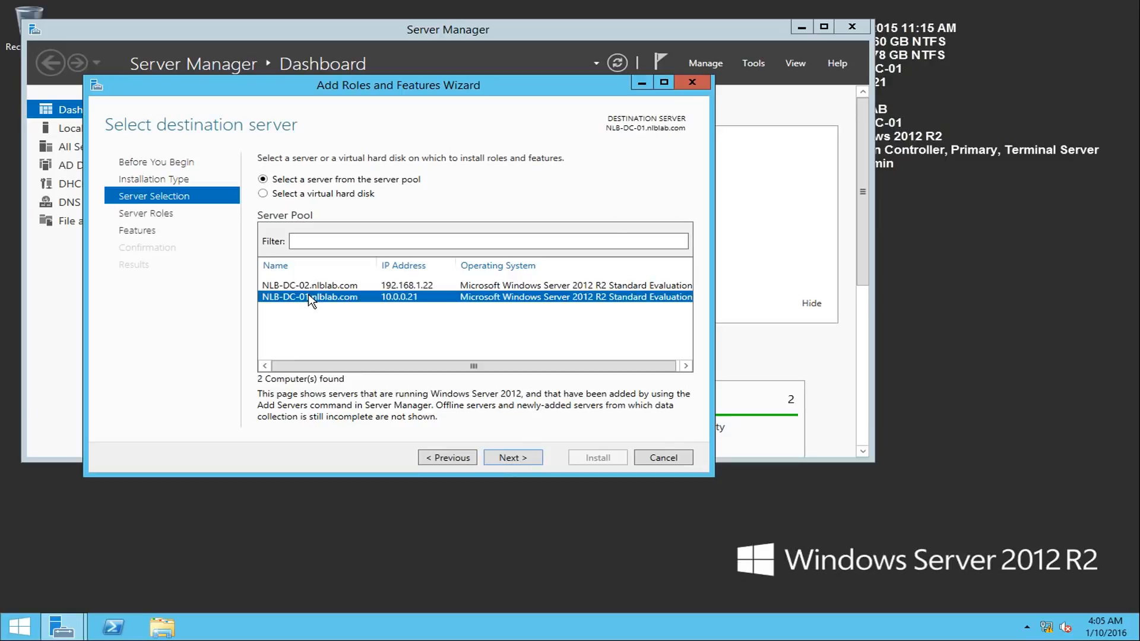
left_click(522, 458)
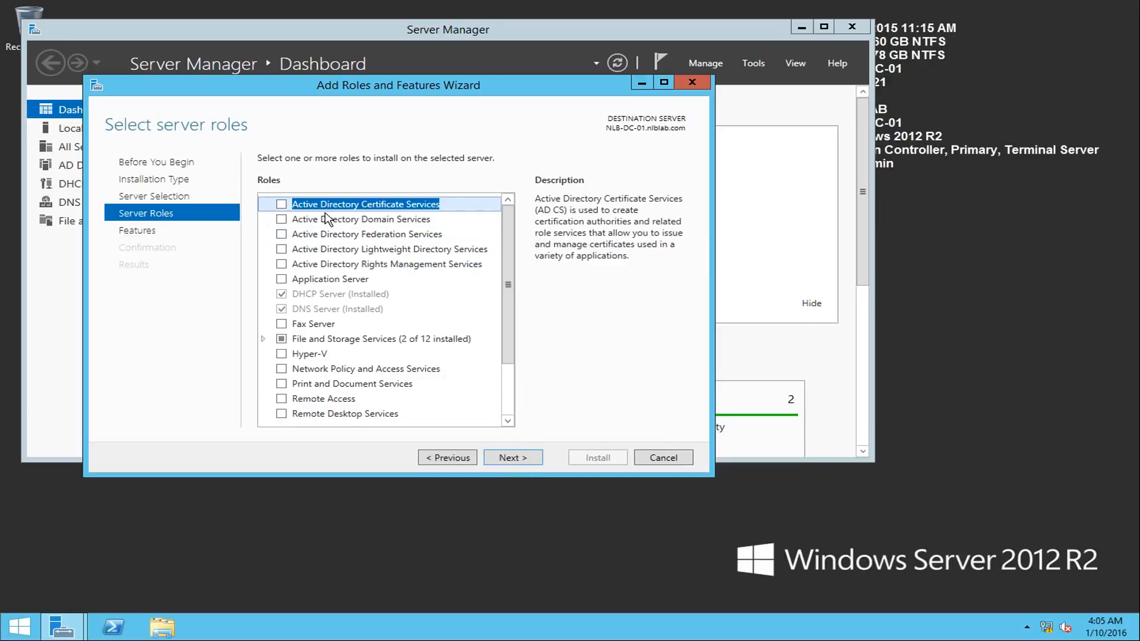
- Install the Active Directory Domain Services role with its required management tools, keeping the default feature selection
left_click(282, 219)
left_click(460, 401)
left_click(536, 458)
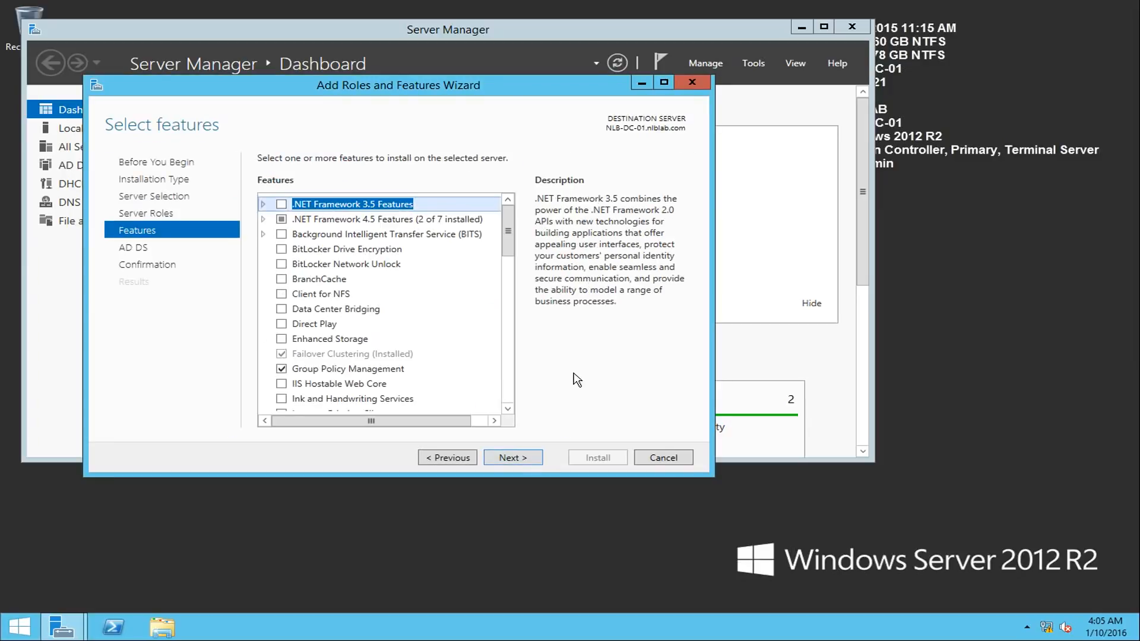
left_click(537, 459)
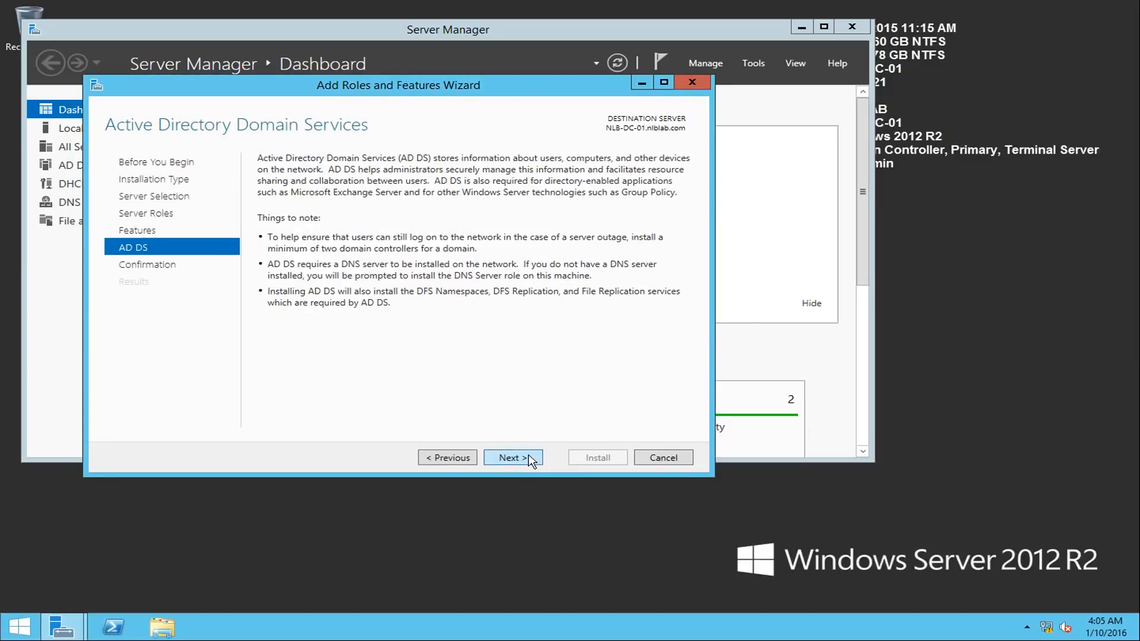
left_click(530, 460)
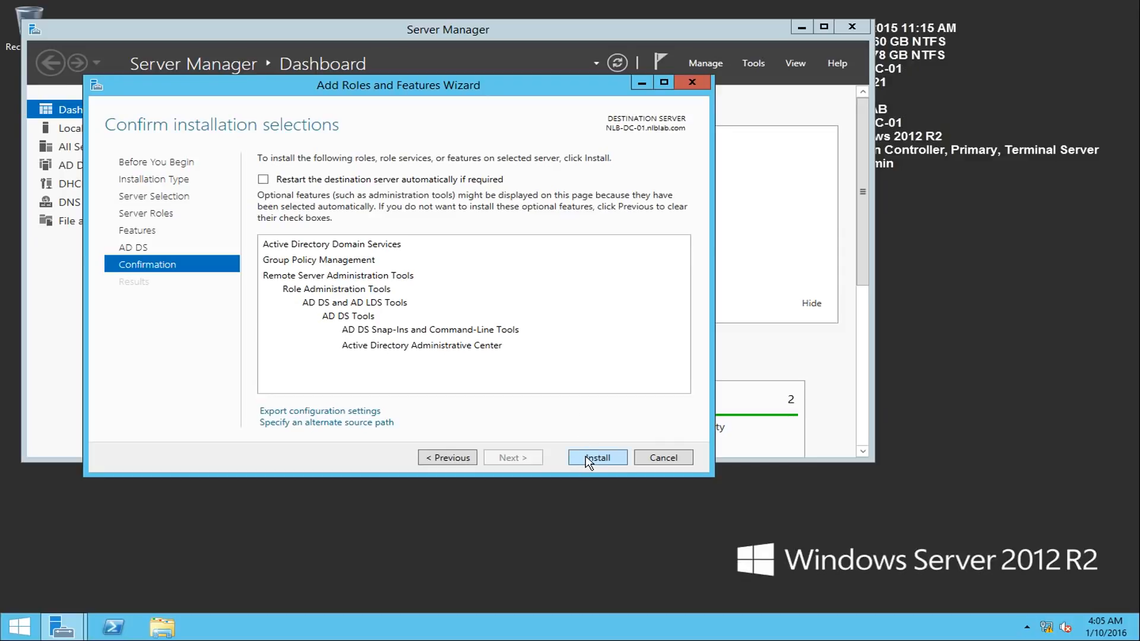
left_click(588, 458)
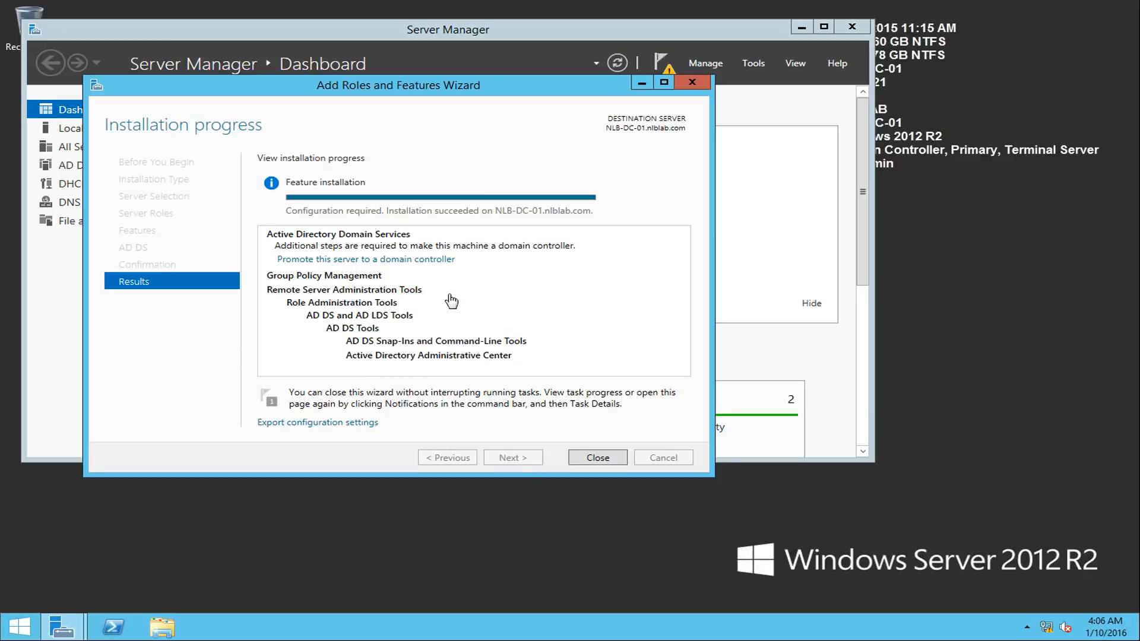
- Start promoting NLB-DC-01 as an additional domain controller in nlblab.com, entering and confirming the Directory Services Restore Mode password
left_click(333, 261)
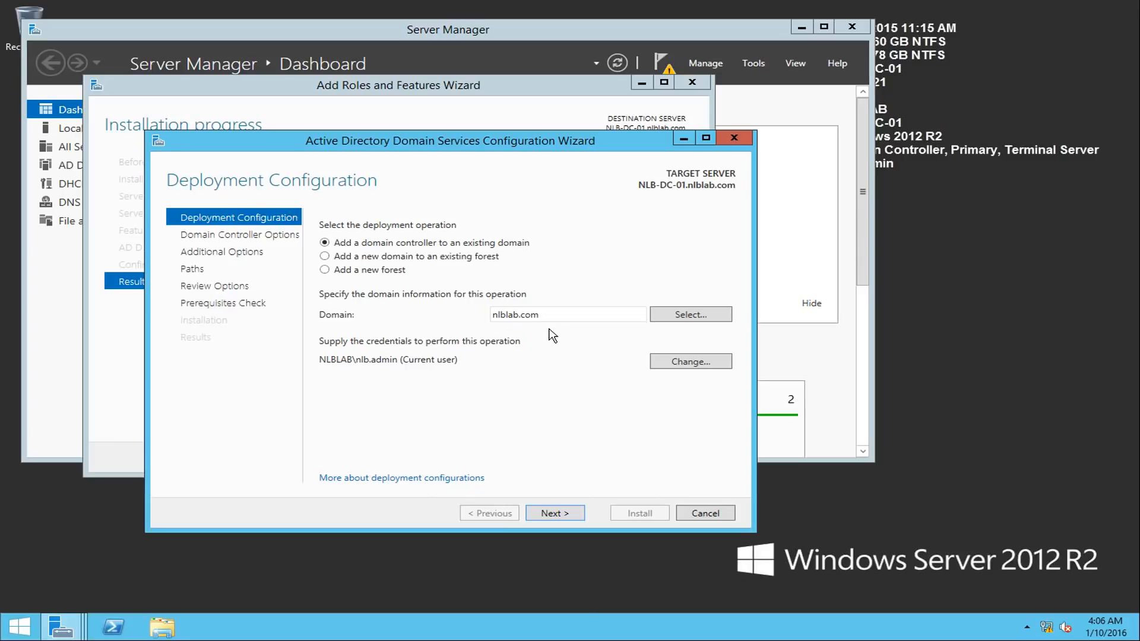
left_click(554, 514)
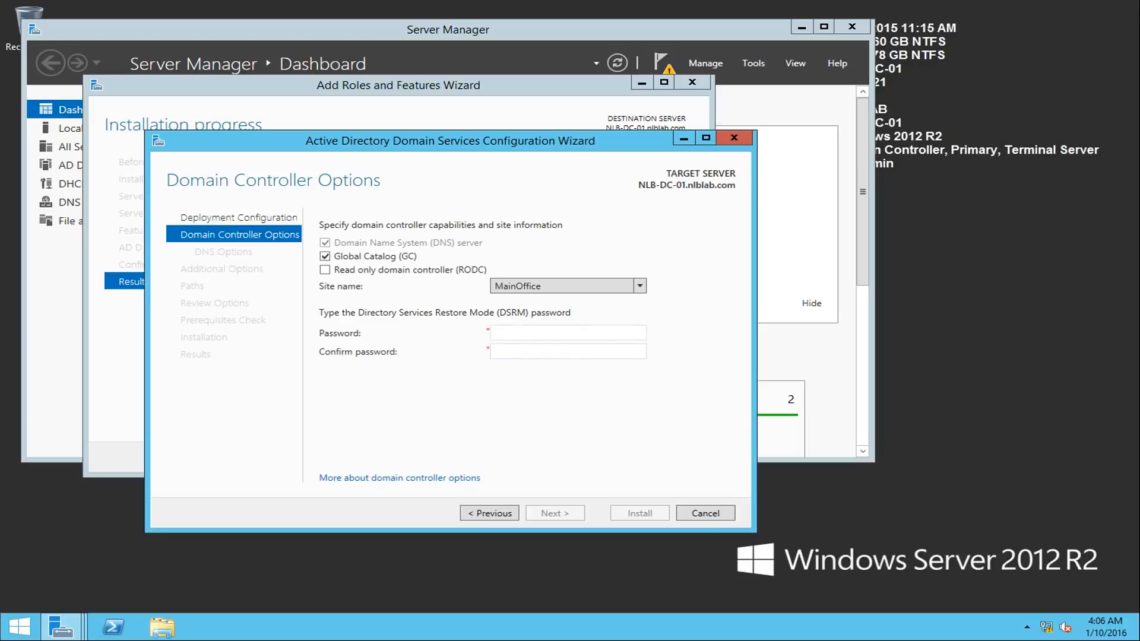
left_click(526, 333)
type("P")
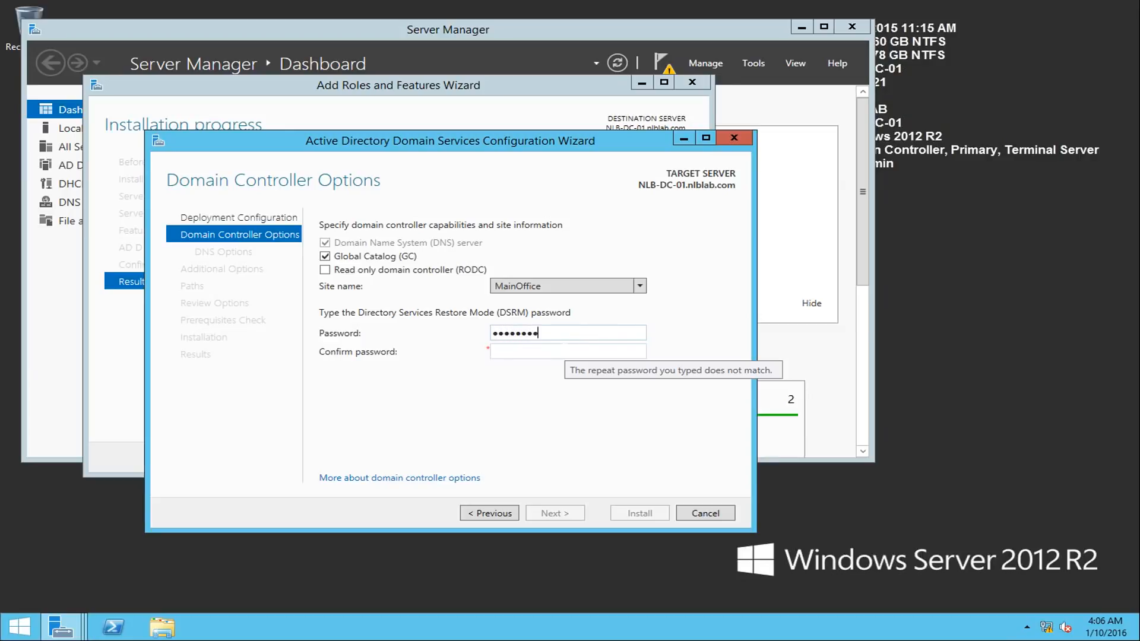
left_click(565, 349)
type("•••••••••••")
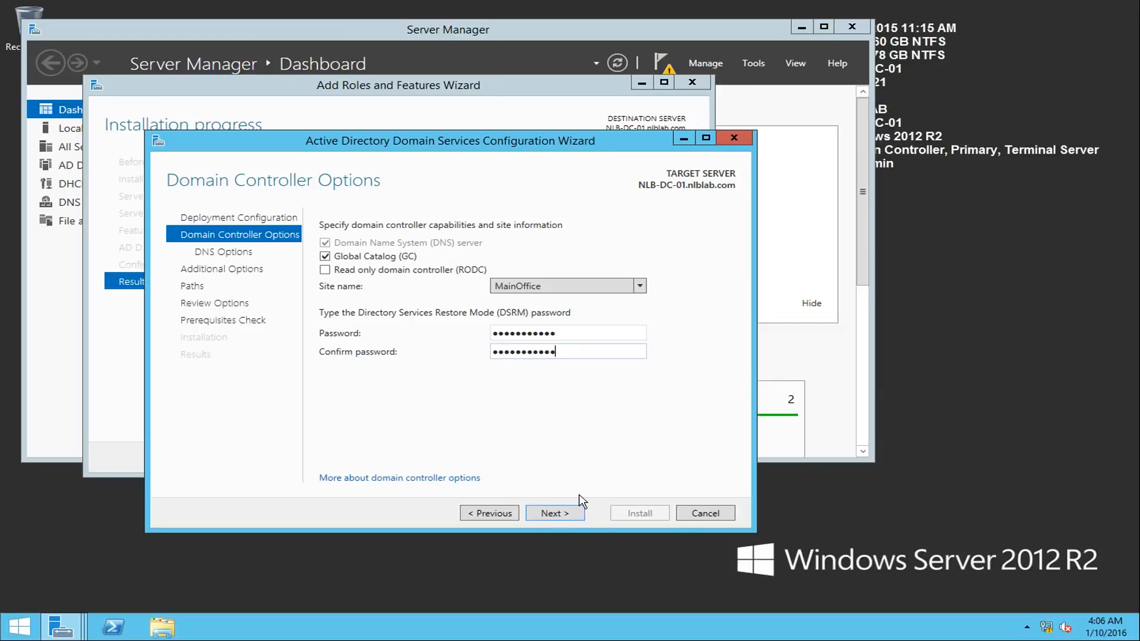
left_click(572, 516)
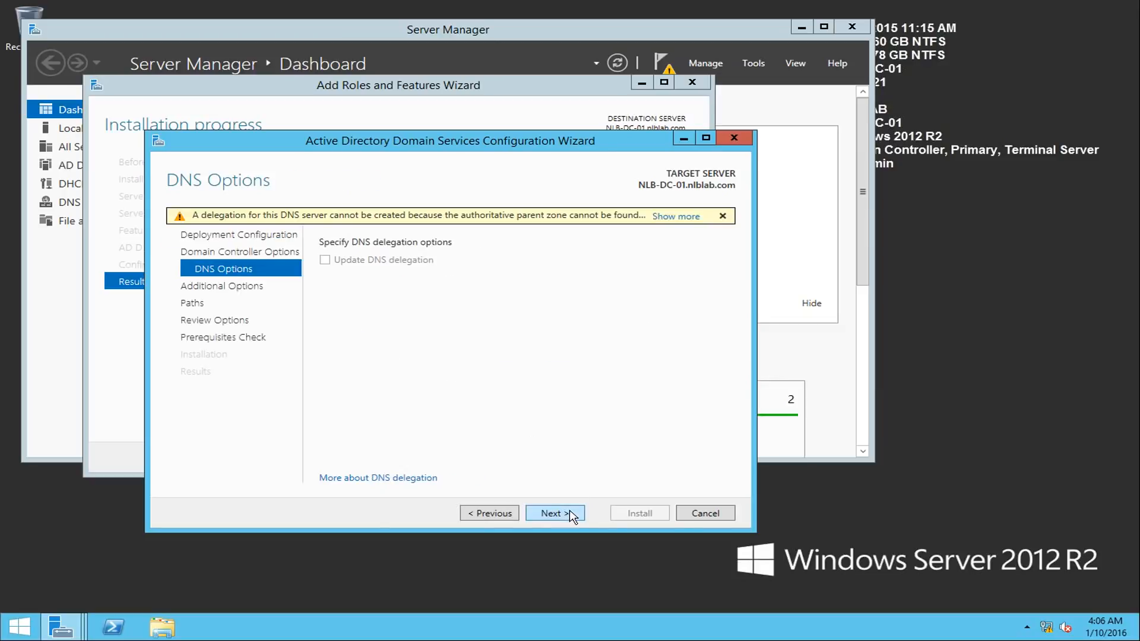
- Go back to the Domain Controller Options and check the site name selected for NLB-DC-01
left_click(490, 514)
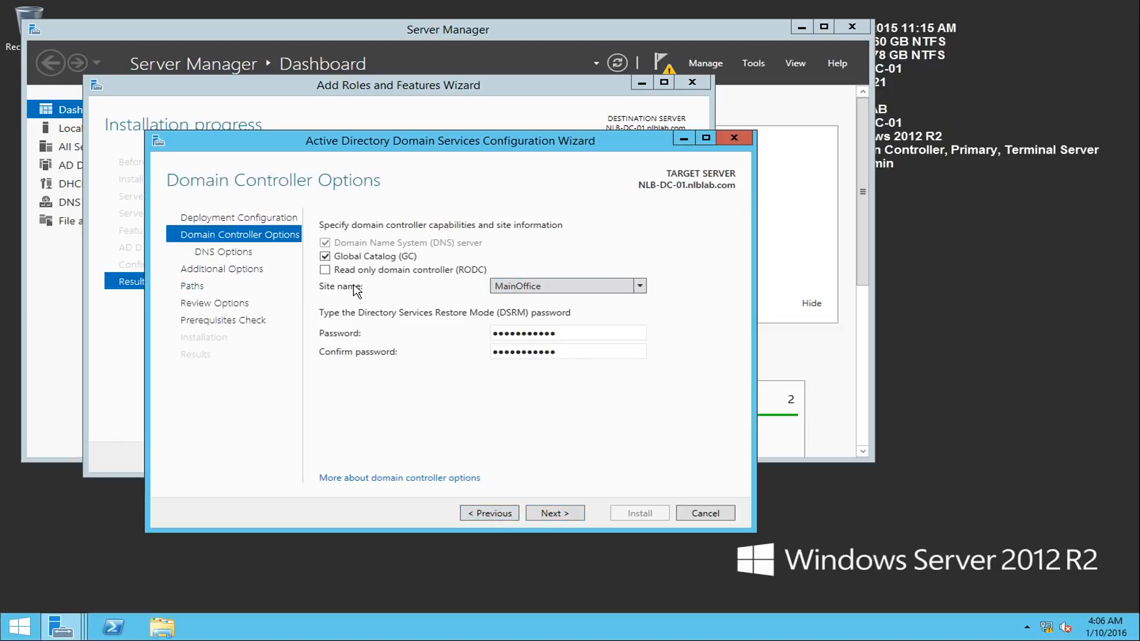
left_click(500, 286)
left_click(372, 305)
- Check the IPv4 address and DNS server settings of the Ethernet0 connection on NLB-DC-01, leaving them unmodified
right_click(1047, 624)
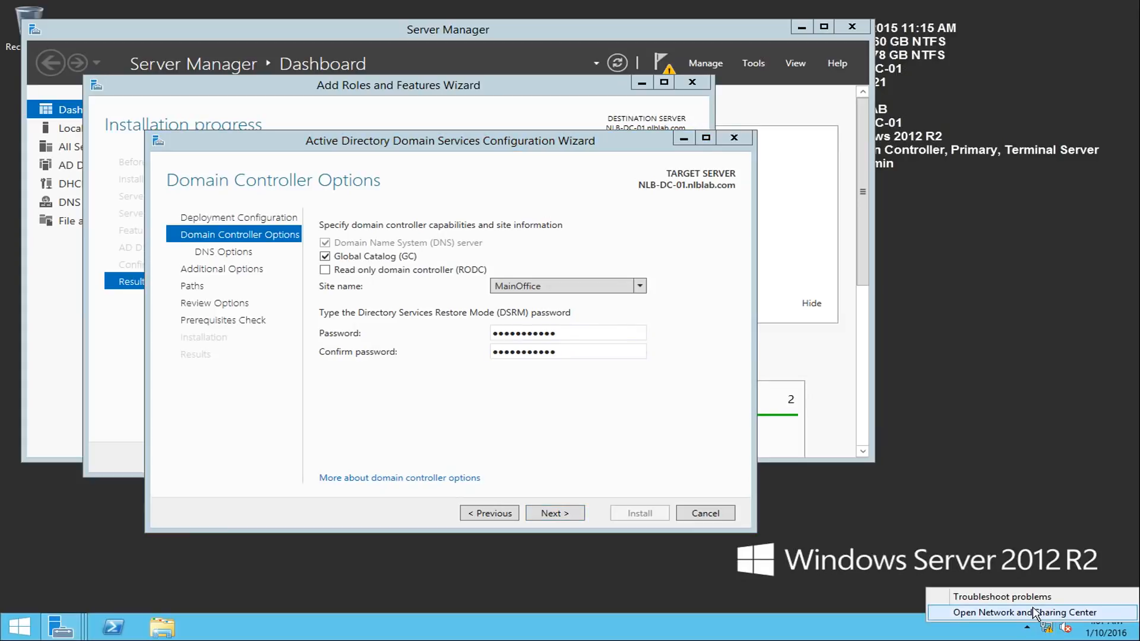
left_click(1034, 611)
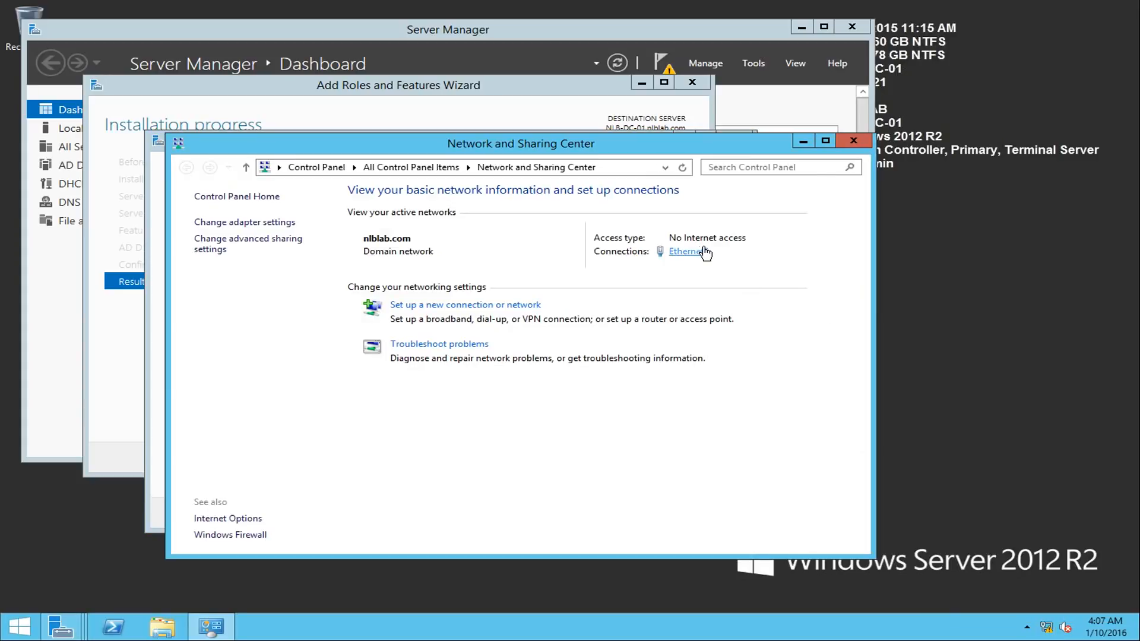
left_click(685, 252)
left_click(492, 432)
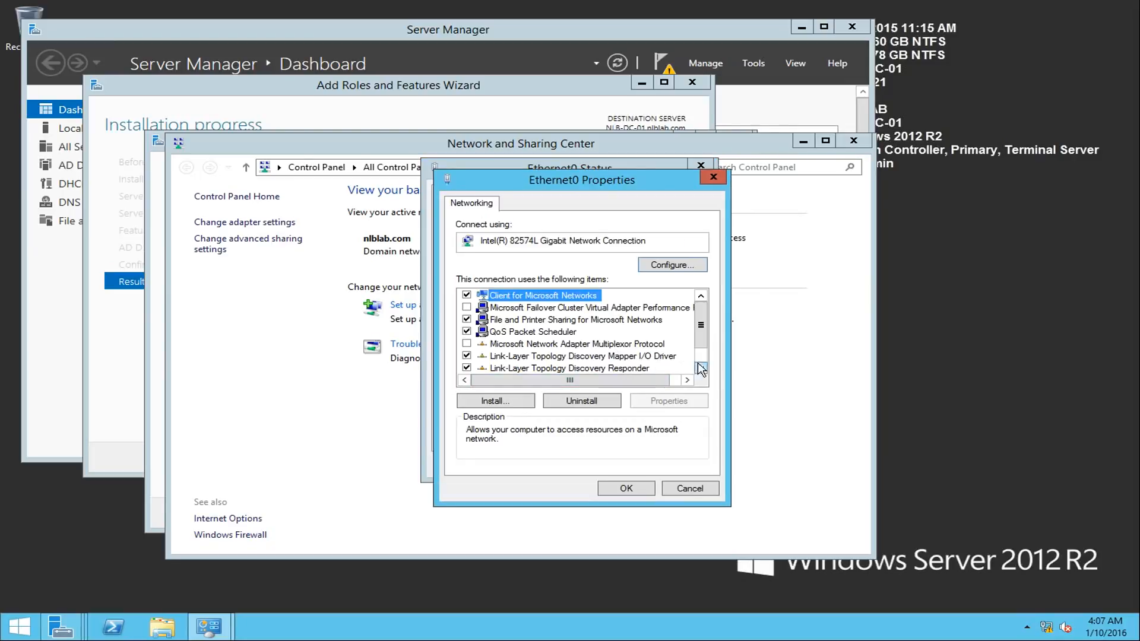
left_click(700, 367)
left_click(701, 368)
left_click(617, 368)
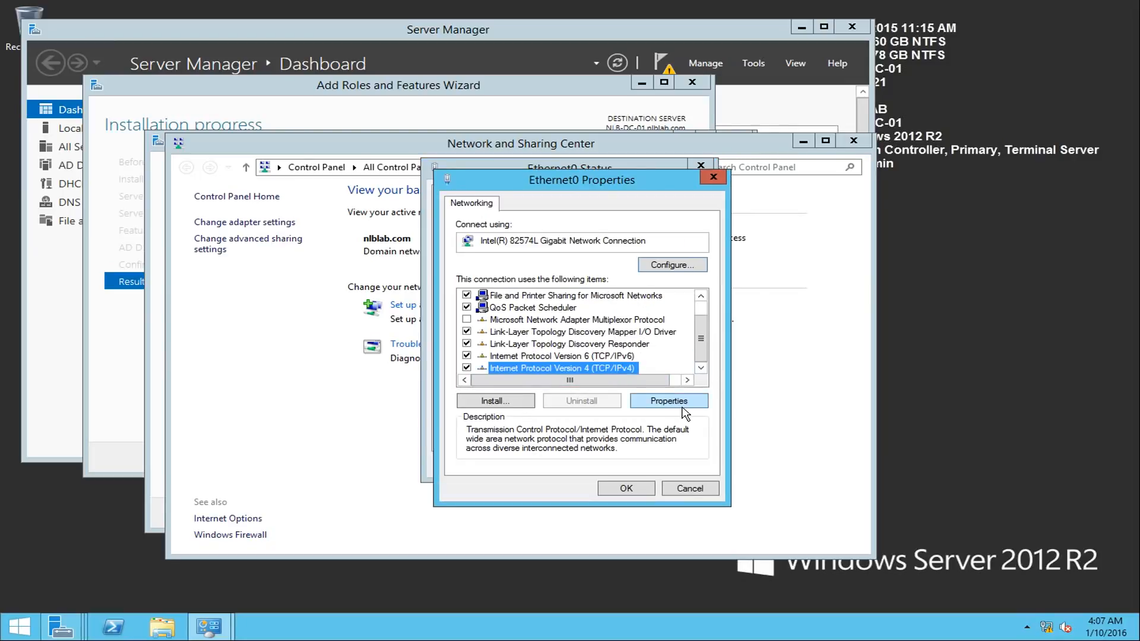
left_click(684, 402)
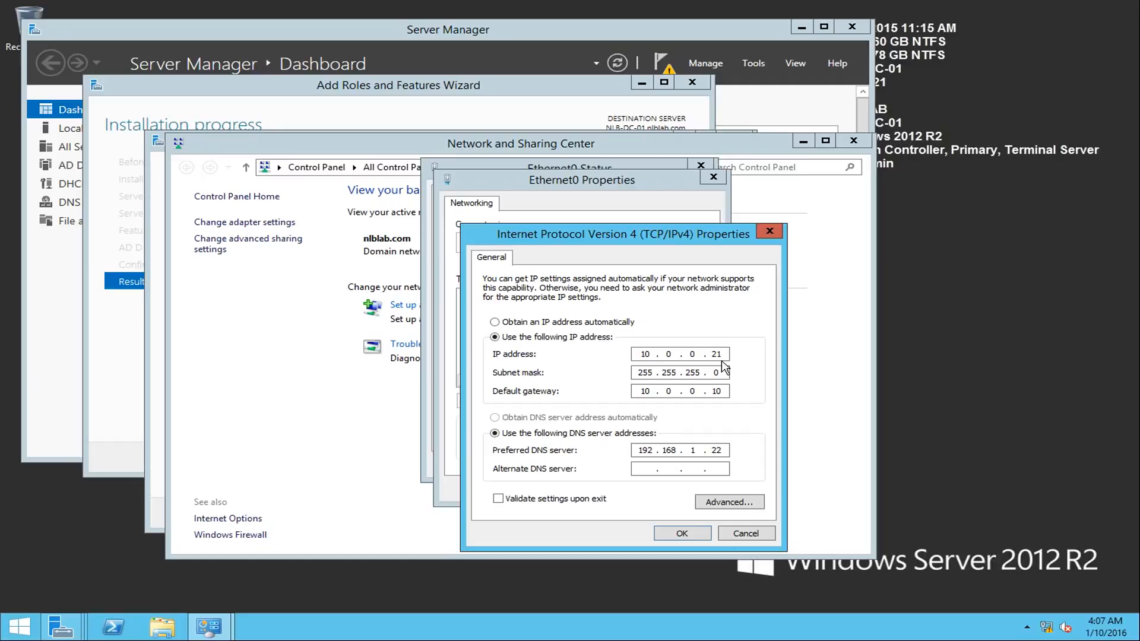
left_click(746, 534)
left_click(697, 490)
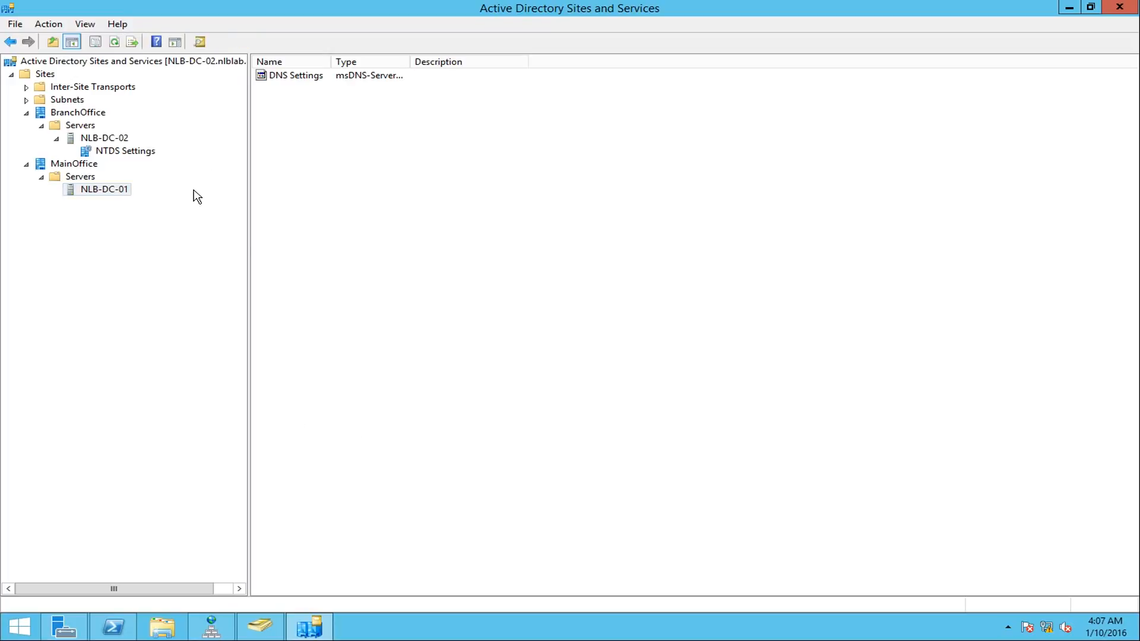
- Switch to Active Directory Sites and Services on NLB-DC-02 and check which site the 10.0.0.0/24 subnet is assigned to
left_click(83, 87)
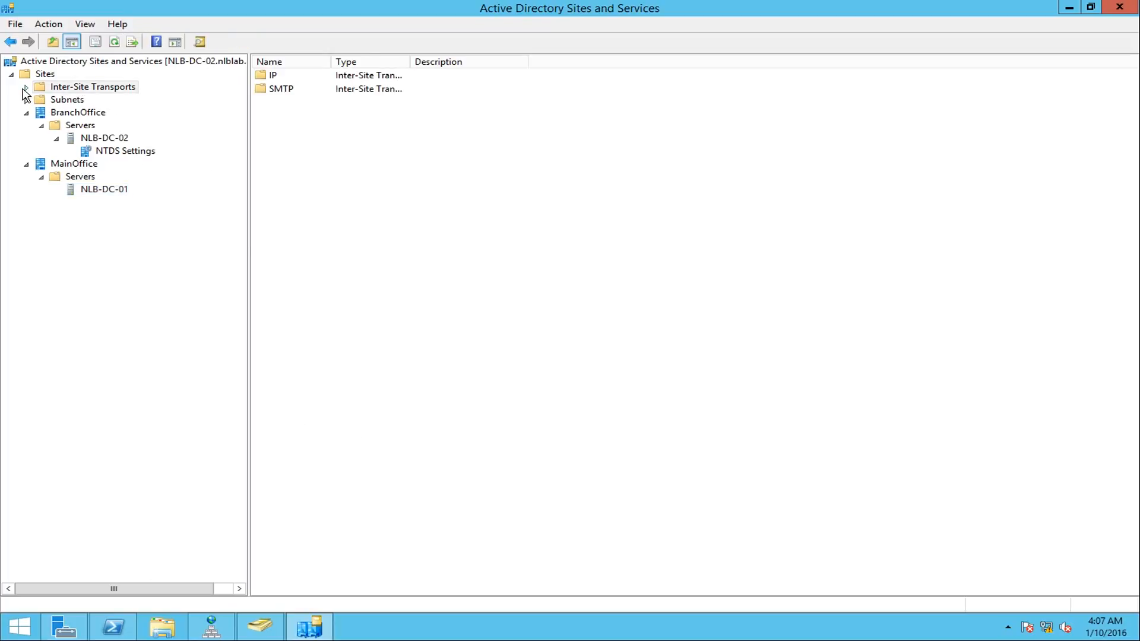
left_click(26, 87)
left_click(26, 126)
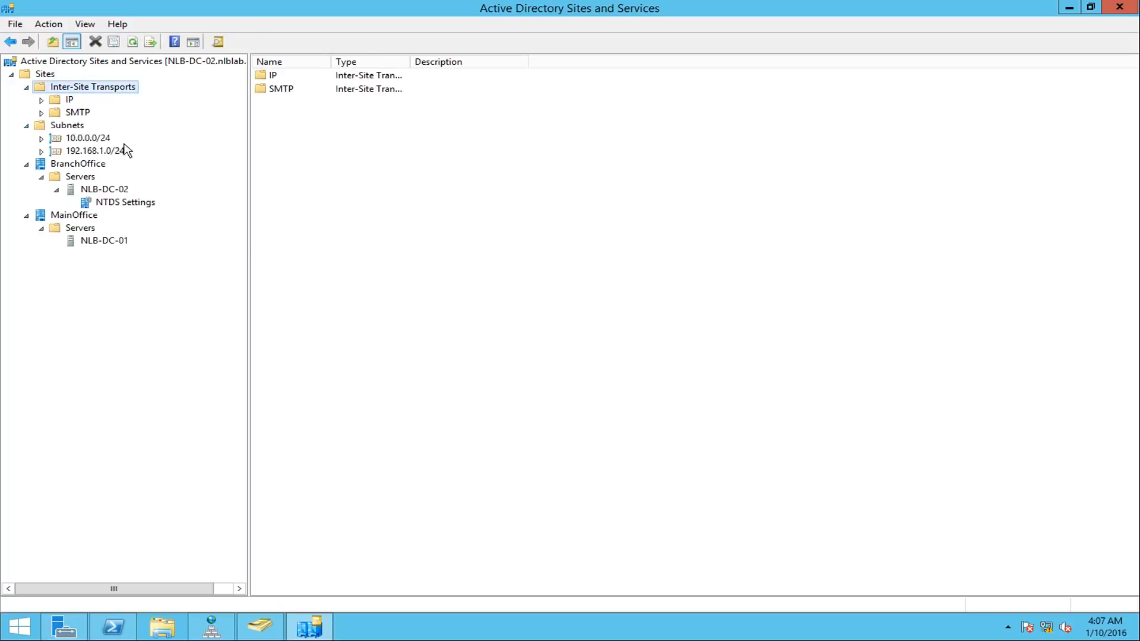
left_click(91, 139)
right_click(89, 143)
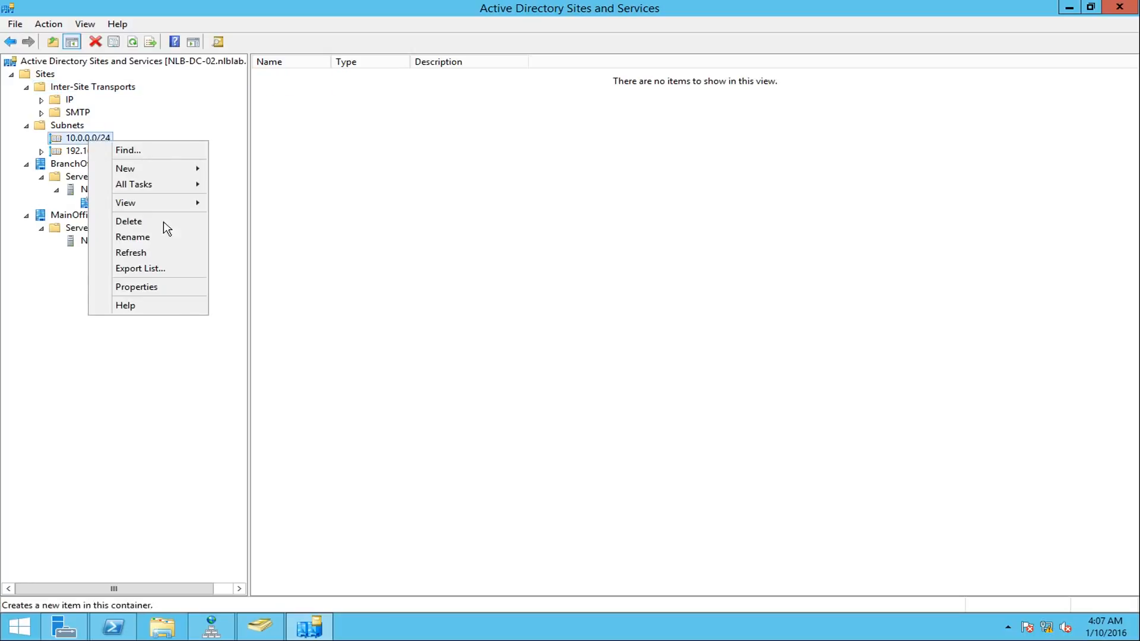
left_click(162, 285)
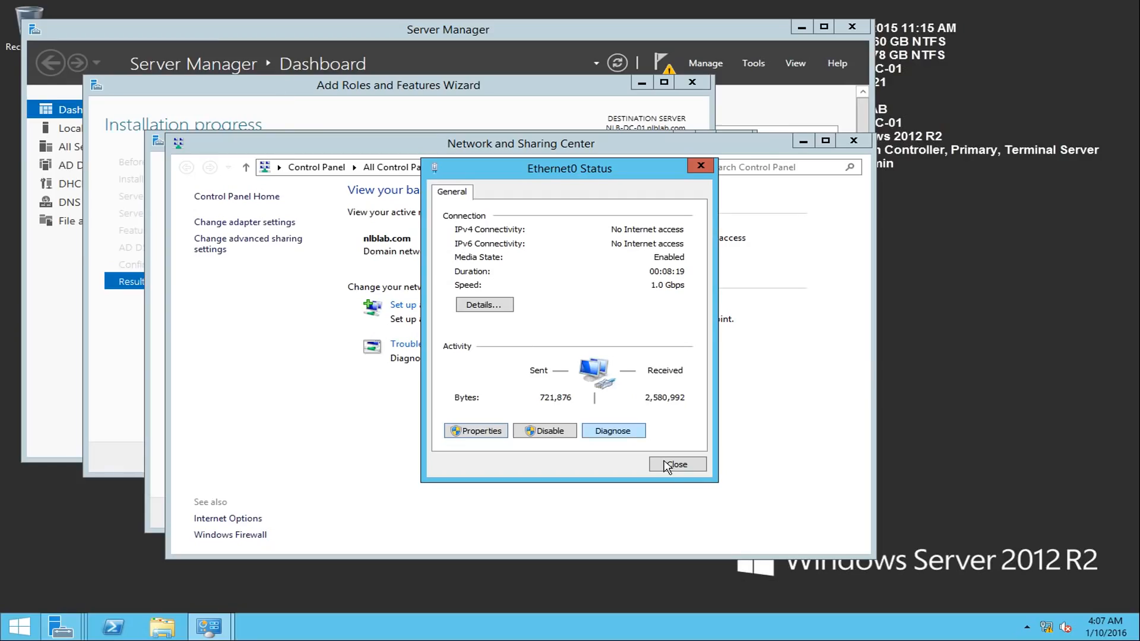
left_click(668, 466)
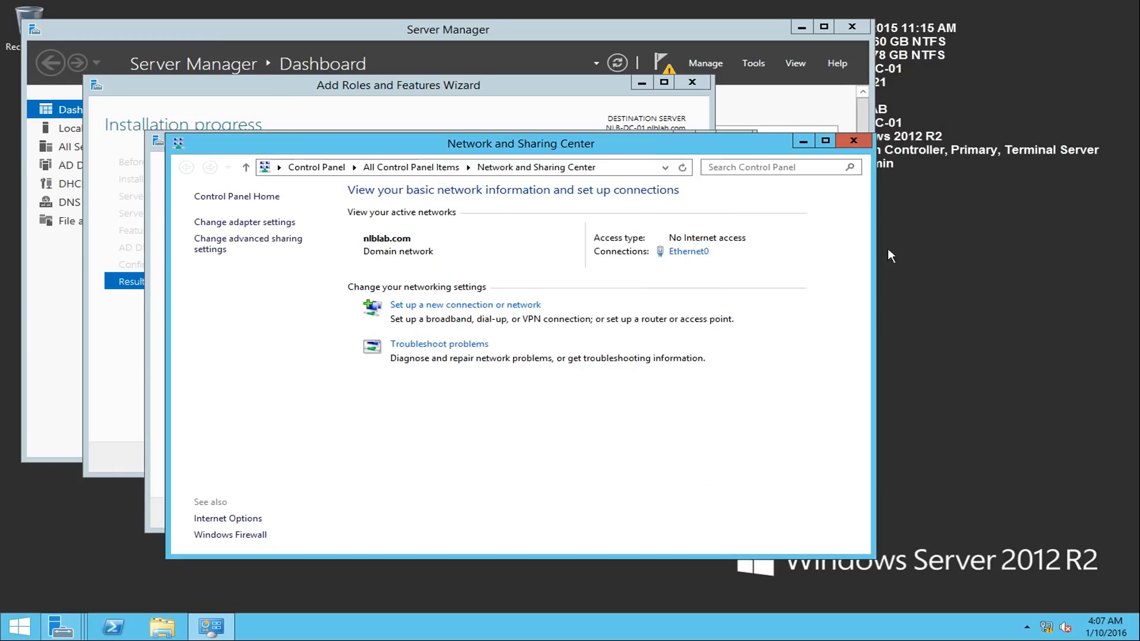
- Continue the promotion of NLB-DC-01, keeping replication from any domain controller and the default database, log and SYSVOL folders
left_click(852, 141)
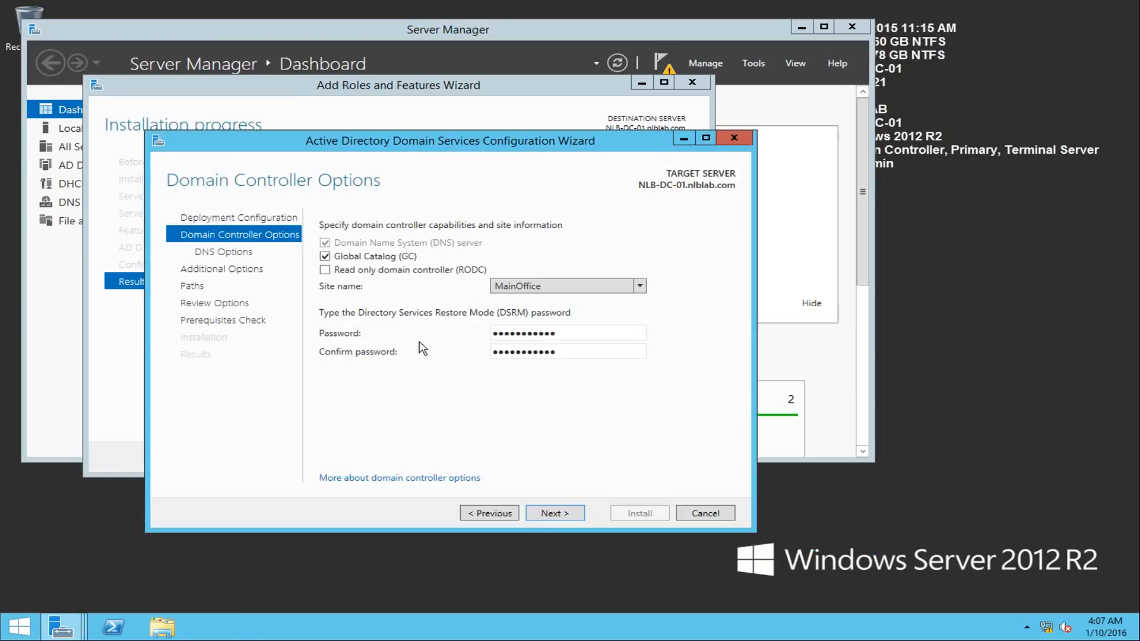
left_click(562, 514)
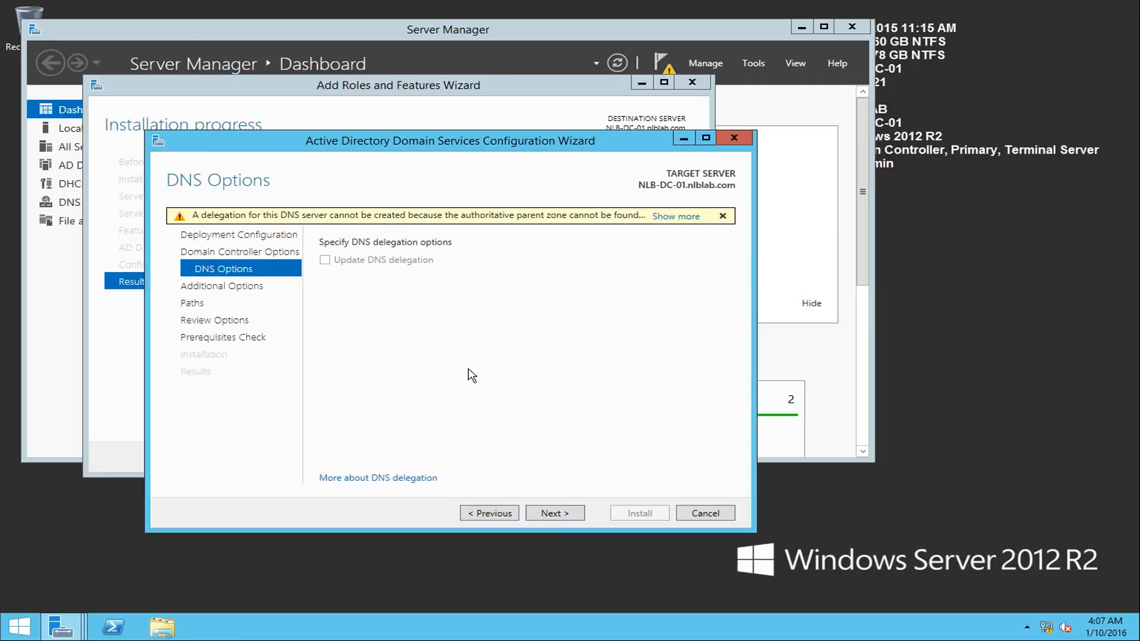
left_click(561, 514)
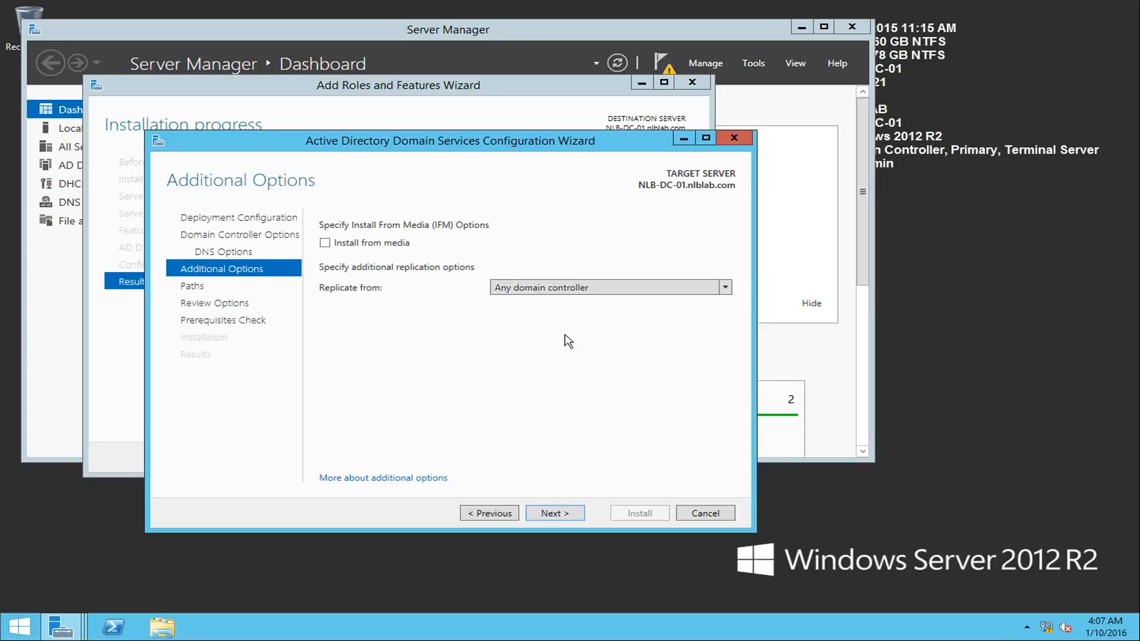
left_click(542, 289)
left_click(543, 289)
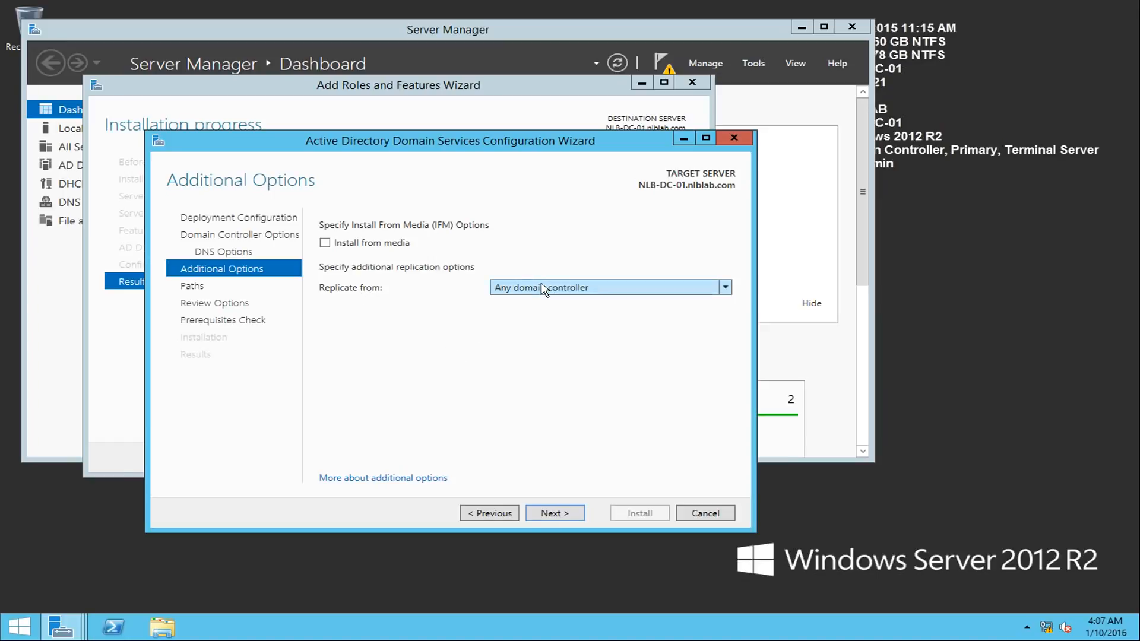
left_click(634, 288)
left_click(632, 287)
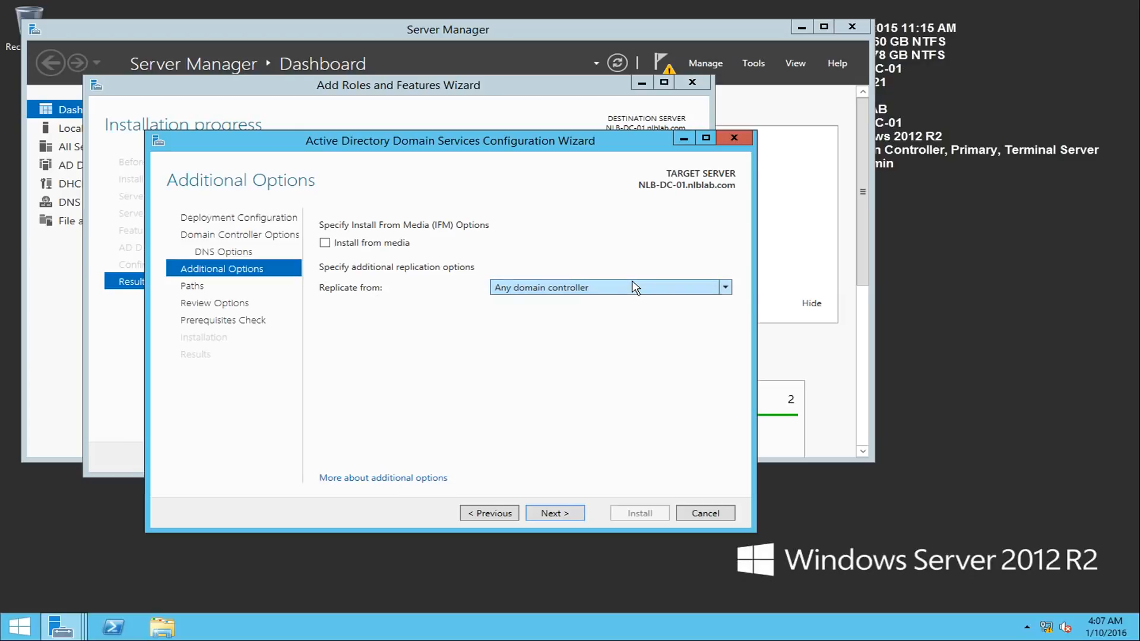
left_click(558, 519)
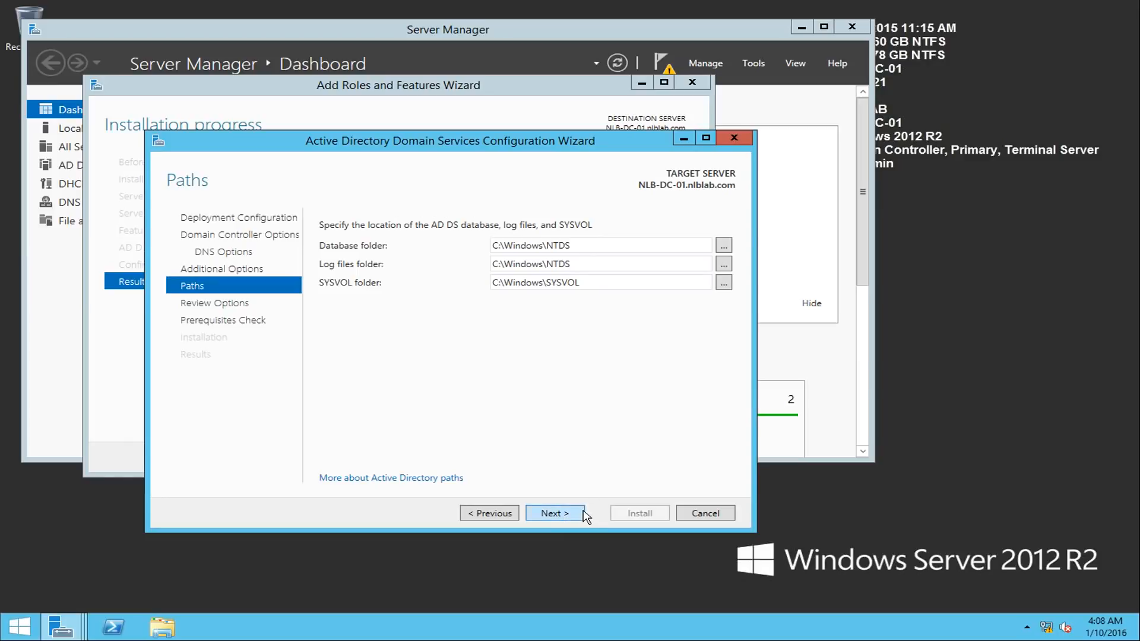
left_click(564, 518)
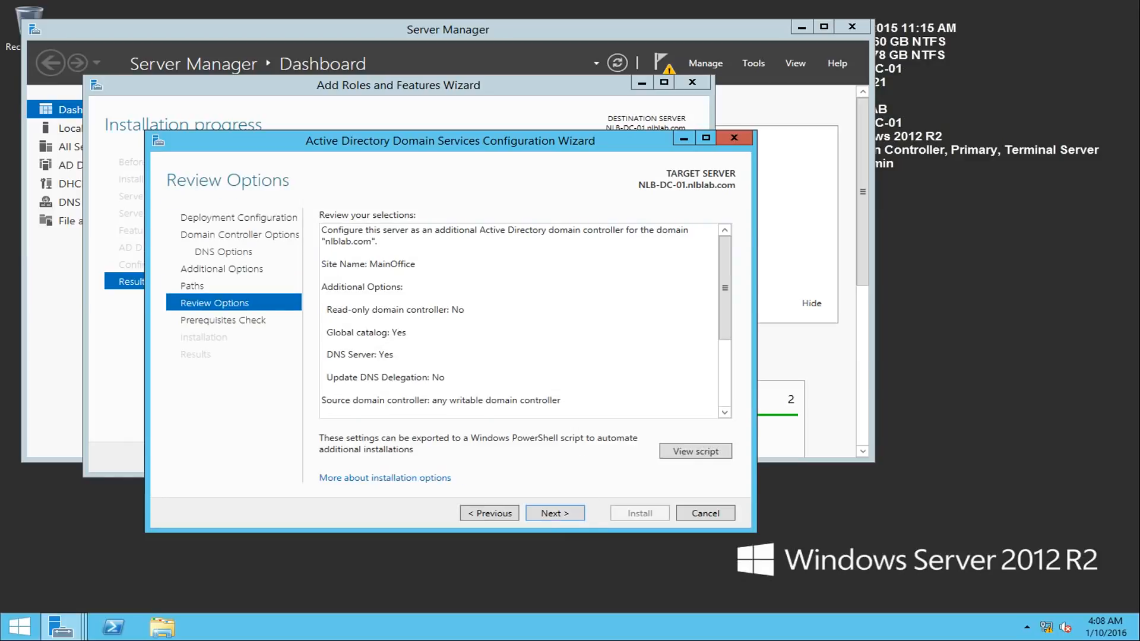
- View the generated PowerShell deployment script for the promotion, close it, and run the prerequisites check
left_click(695, 451)
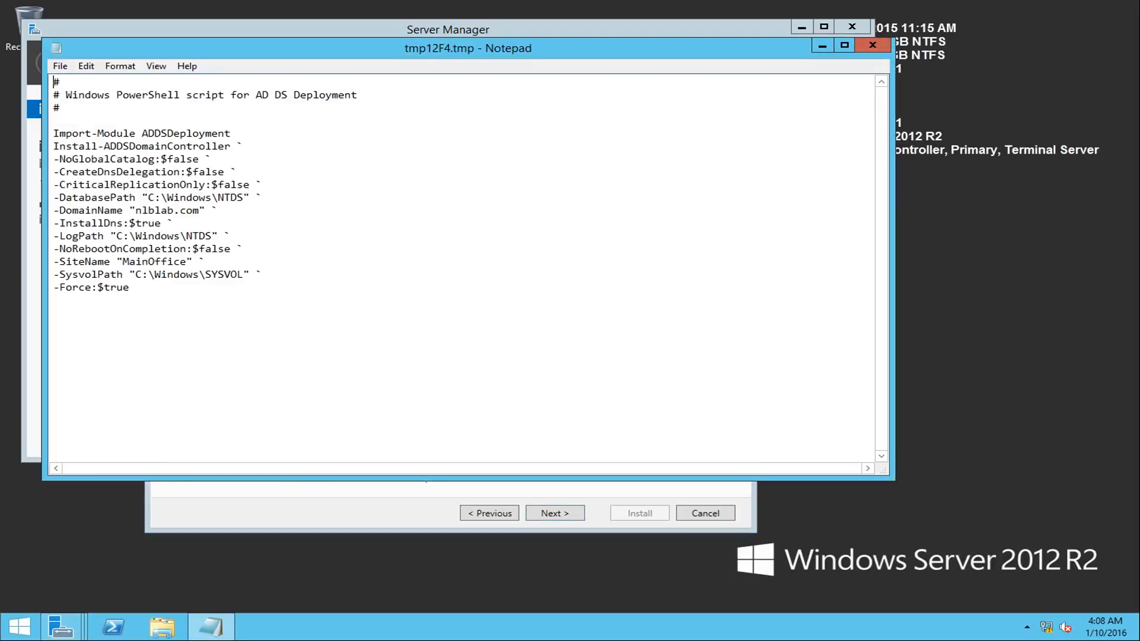
left_click(856, 52)
left_click(581, 511)
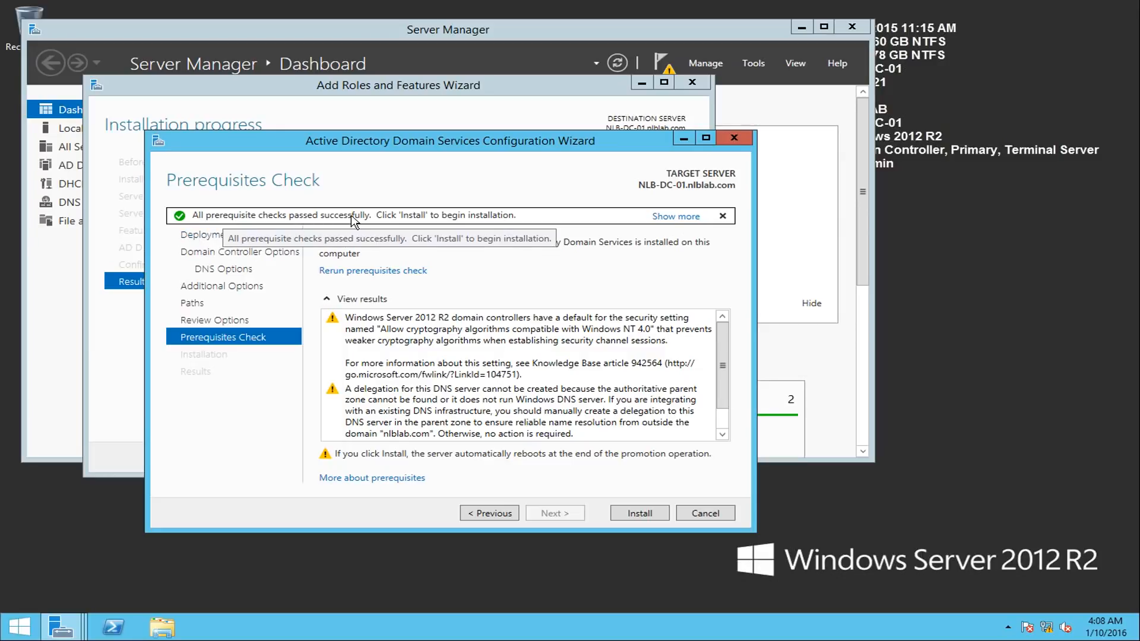
- Install the domain controller promotion on NLB-DC-01, dismiss the restart notice, and sign back in with the domain admin account password
left_click(663, 512)
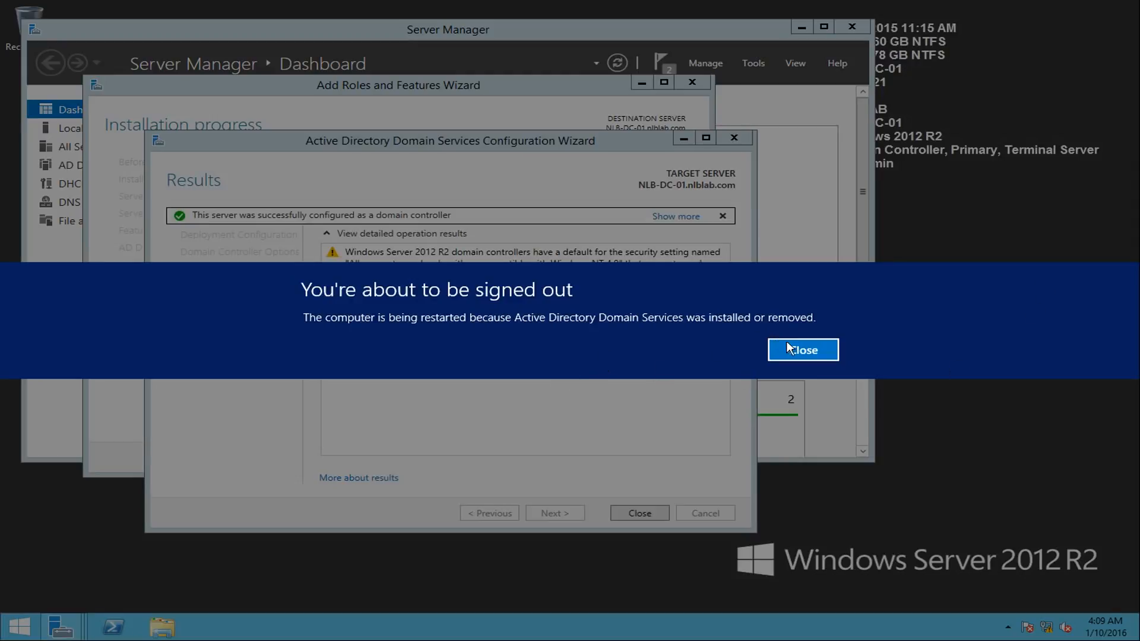
left_click(812, 355)
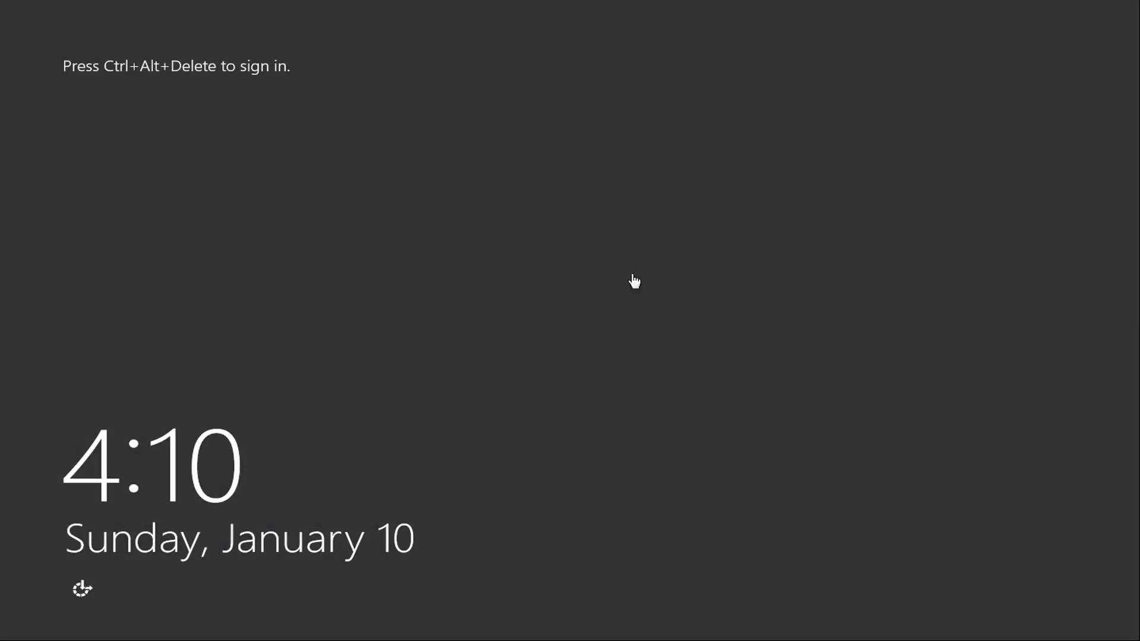
key("ctrl+alt+Delete")
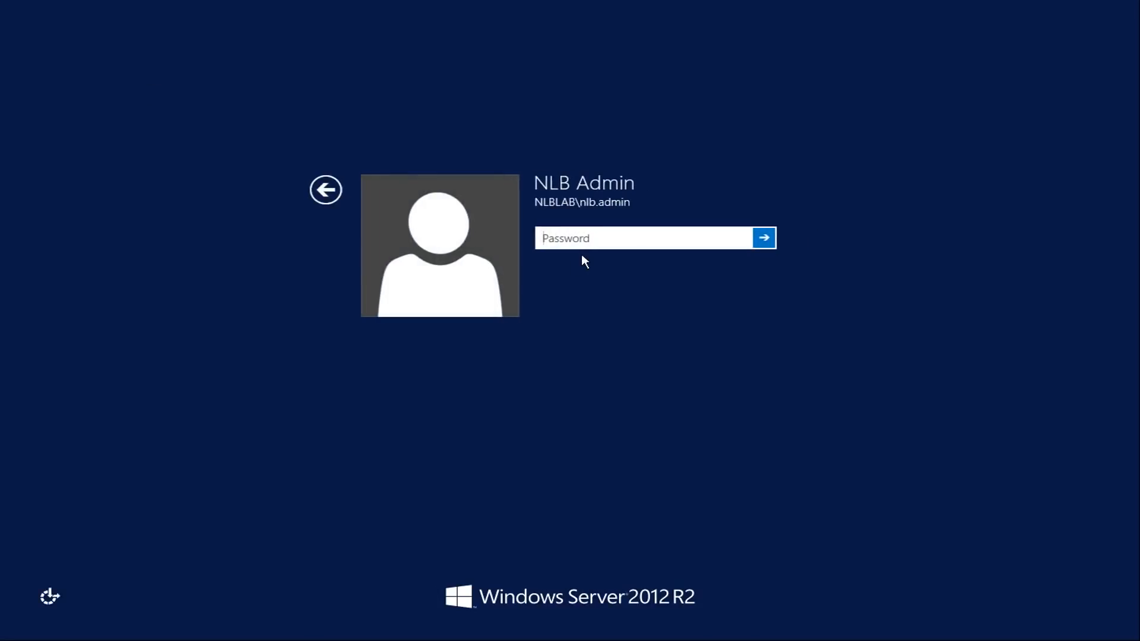
type("***")
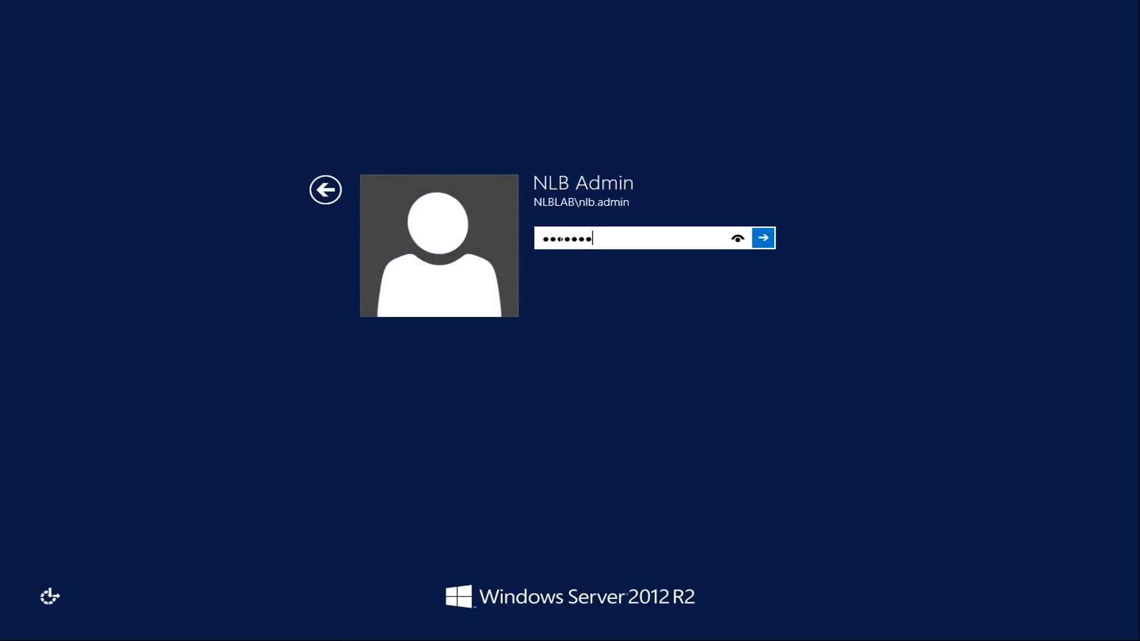
key("Return")
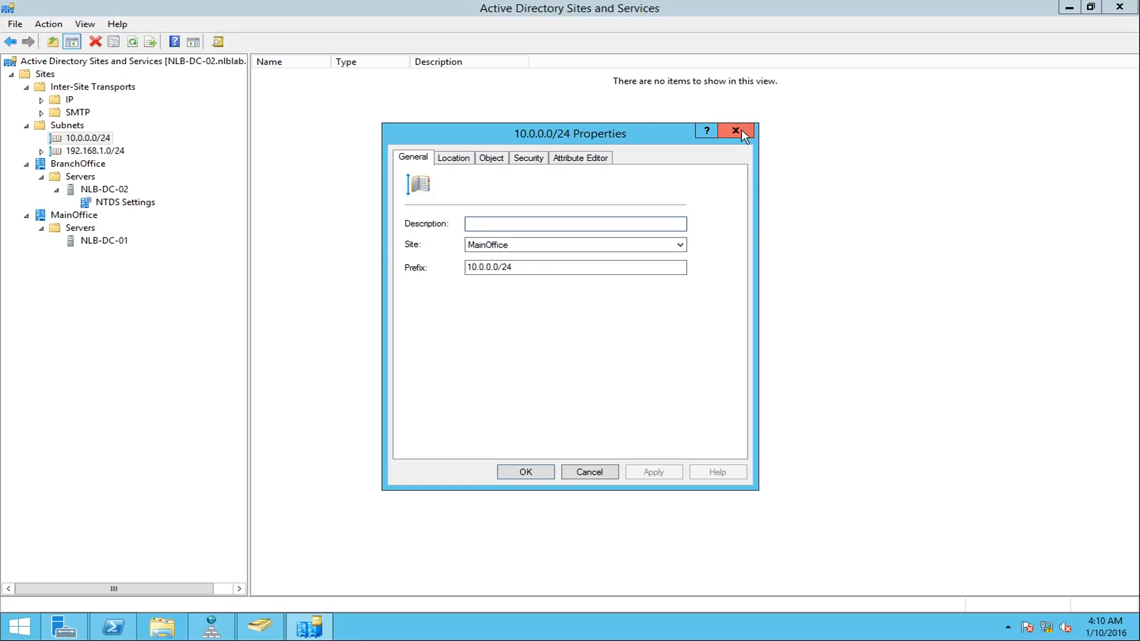
- Switch to Active Directory Users and Computers on NLB-DC-02, check the Computers container and refresh the Domain Controllers OU
left_click(743, 133)
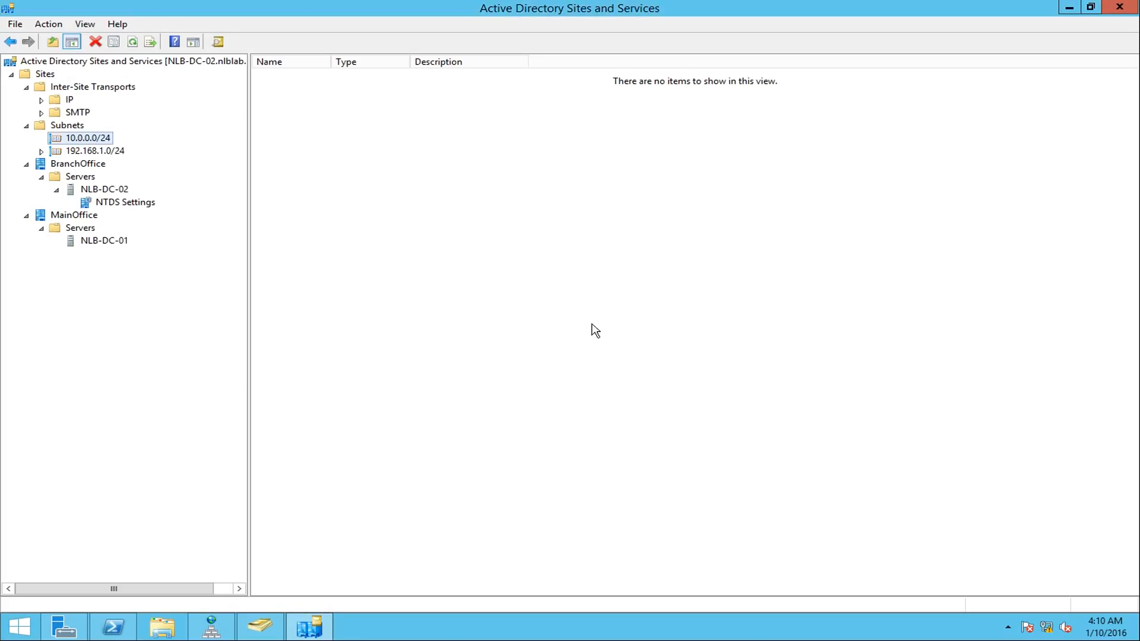
left_click(258, 630)
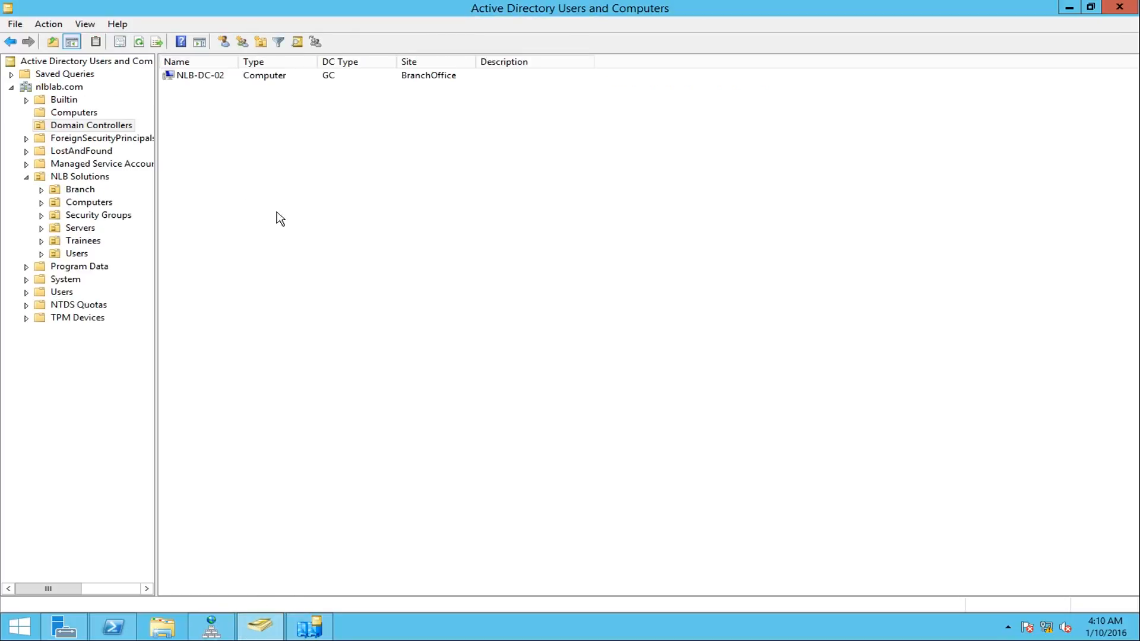
left_click(83, 113)
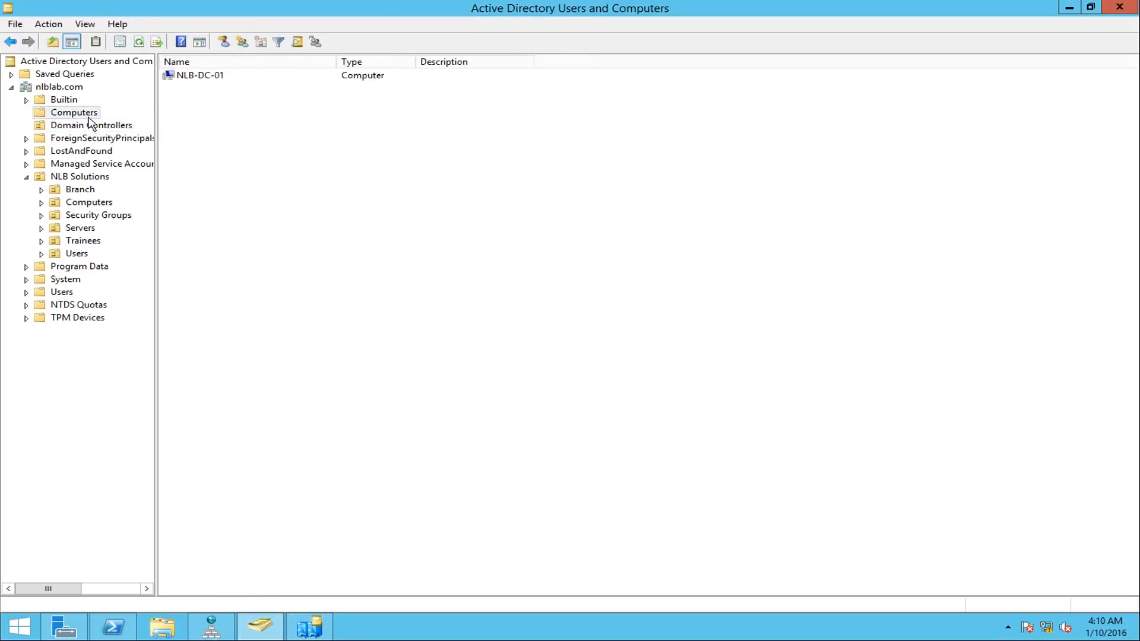
left_click(195, 76)
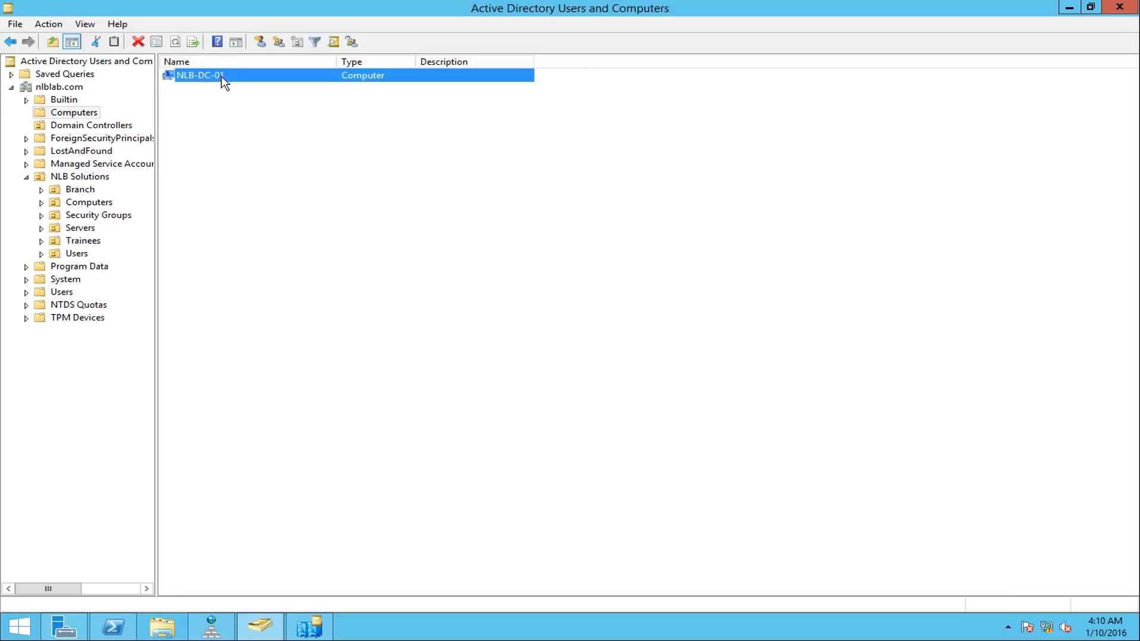
left_click(54, 128)
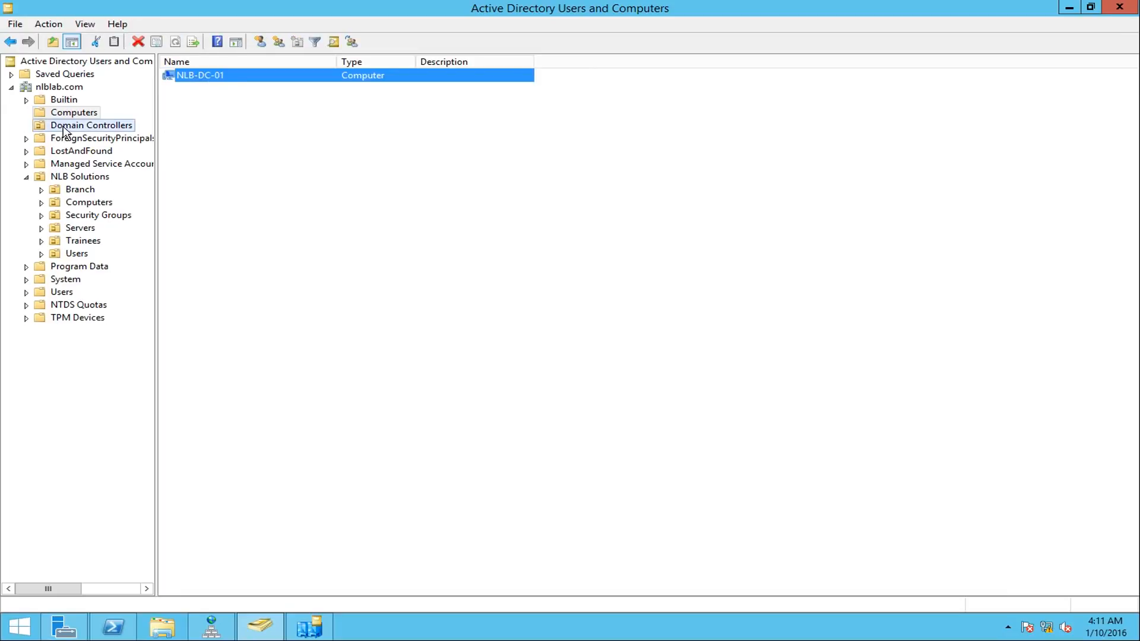
right_click(305, 178)
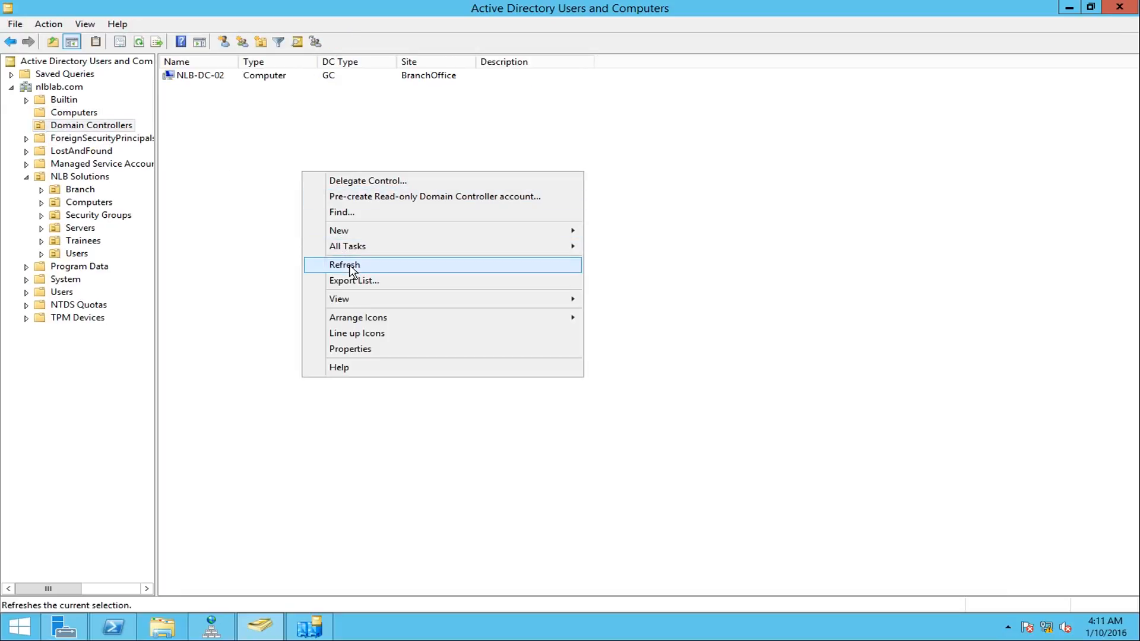
left_click(344, 265)
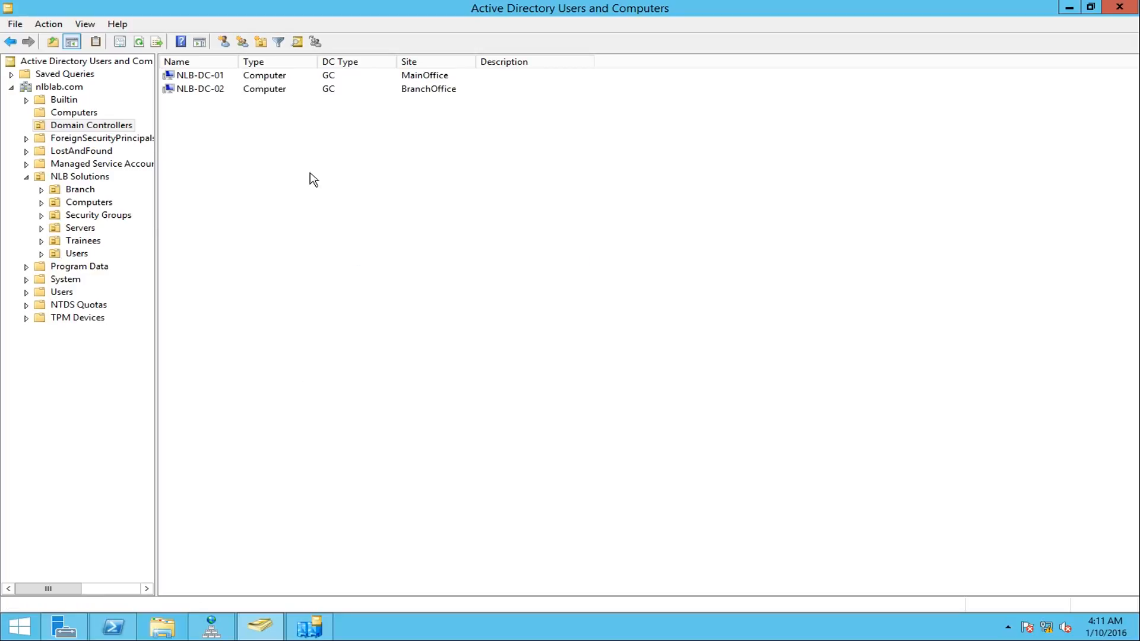
- View the general properties of the NLB-DC-01 computer object in the Domain Controllers OU, then close them
left_click(221, 79)
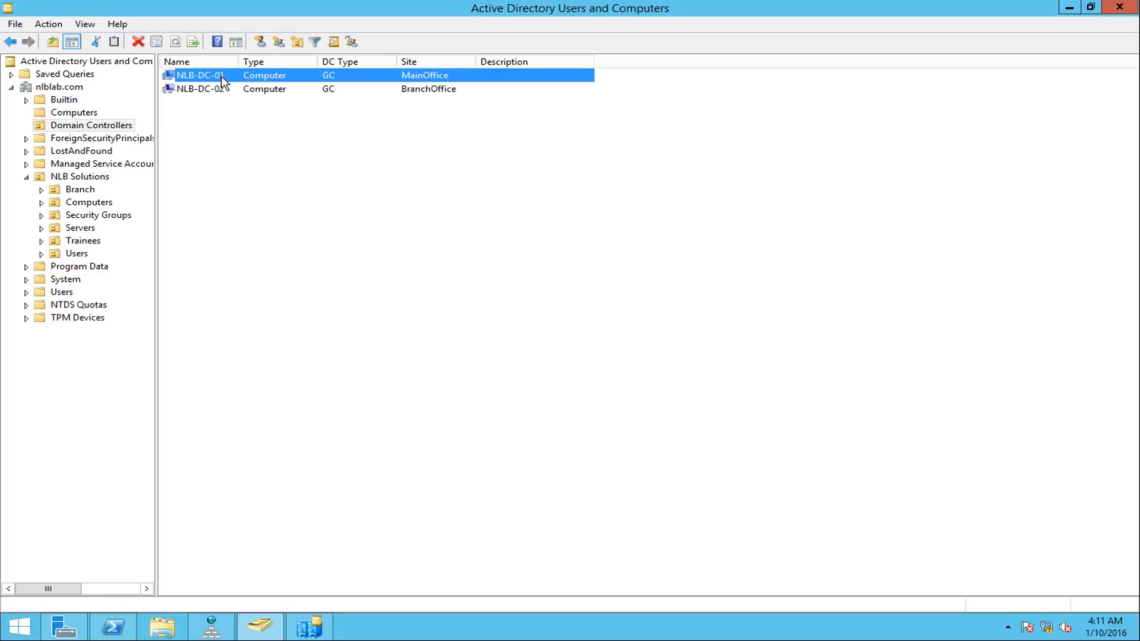
double_click(227, 83)
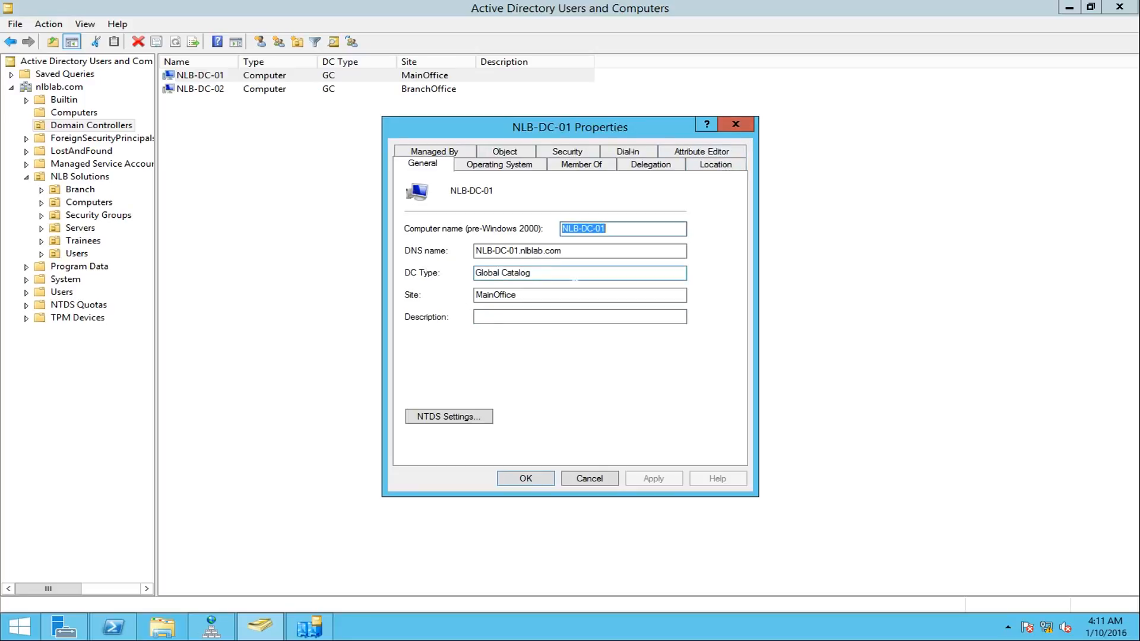
left_click(736, 124)
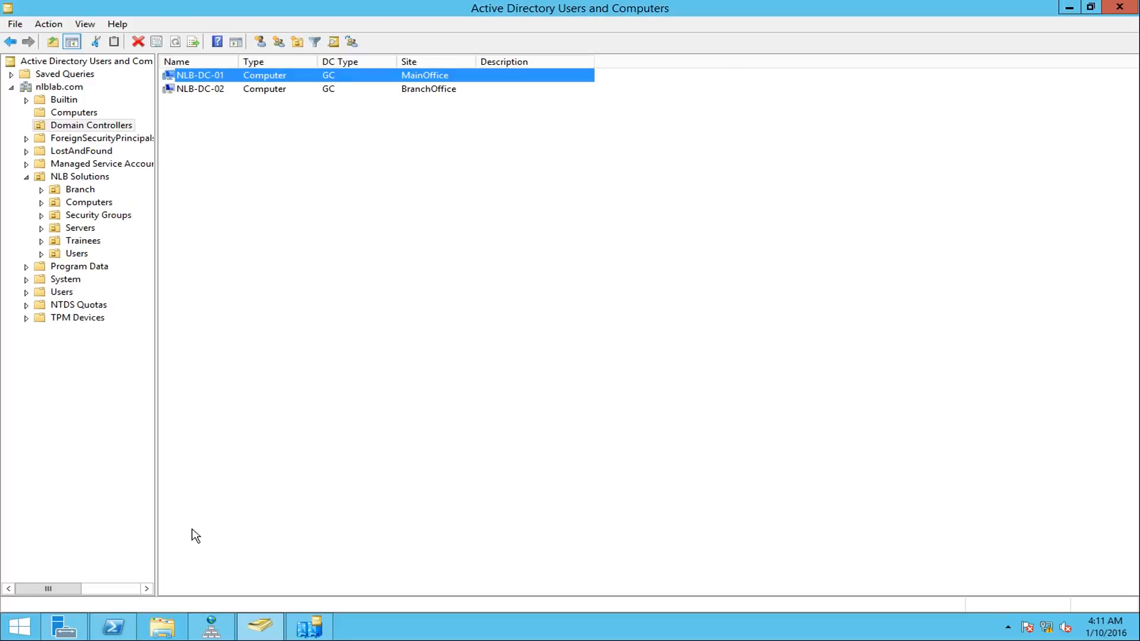
- In Active Directory Sites and Services, refresh the NTDS Settings of NLB-DC-02 and check its inbound connection from NLB-DC-01
left_click(308, 627)
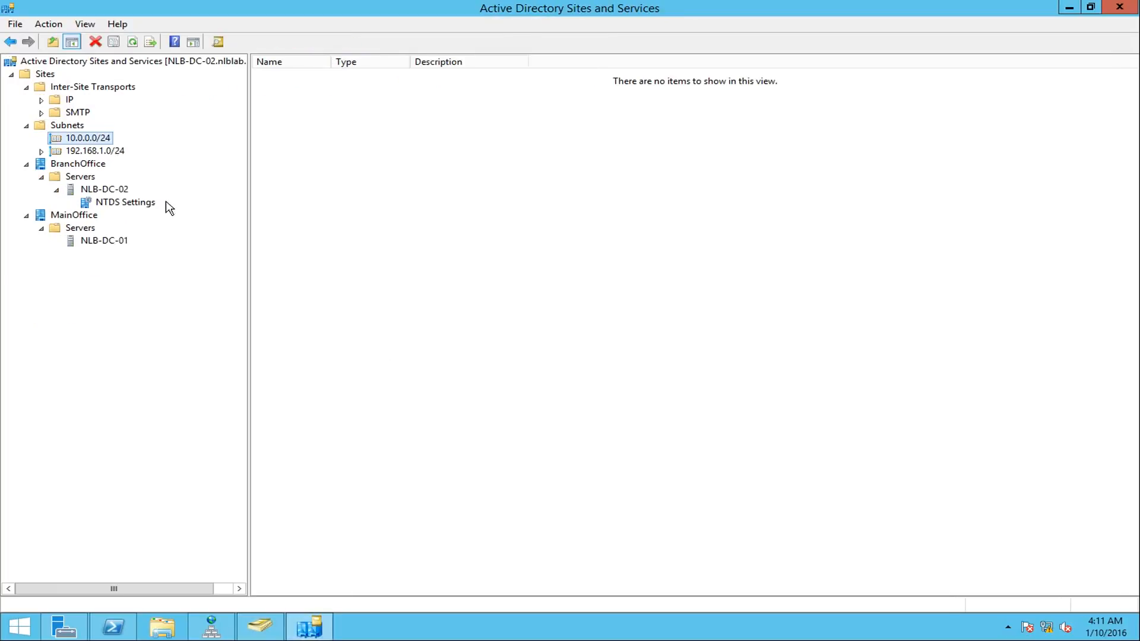
left_click(90, 247)
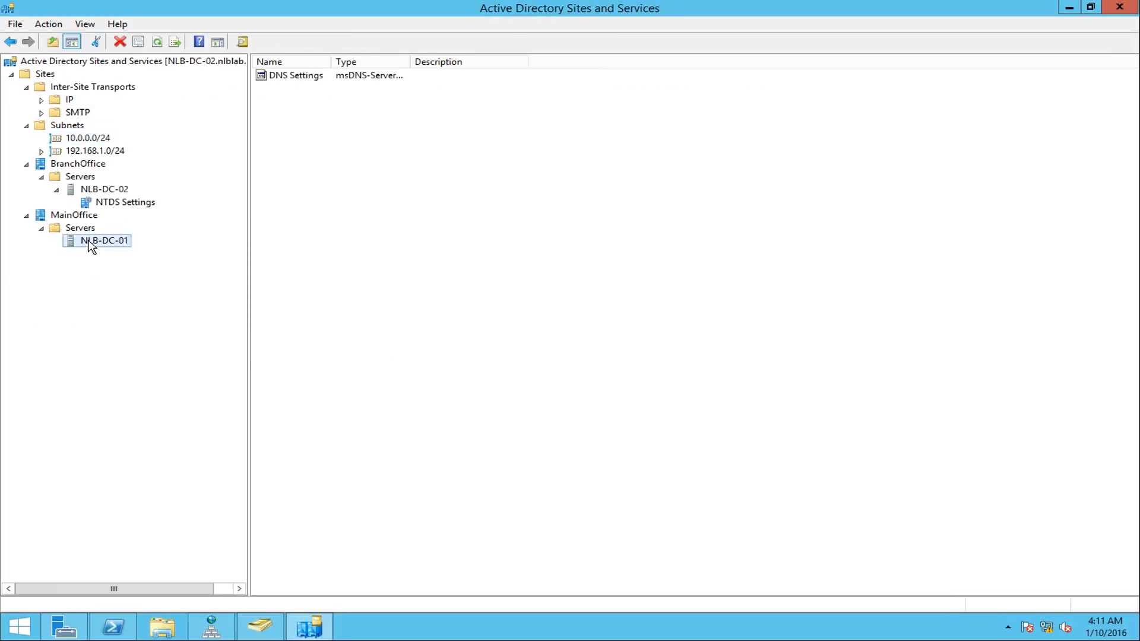
left_click(125, 204)
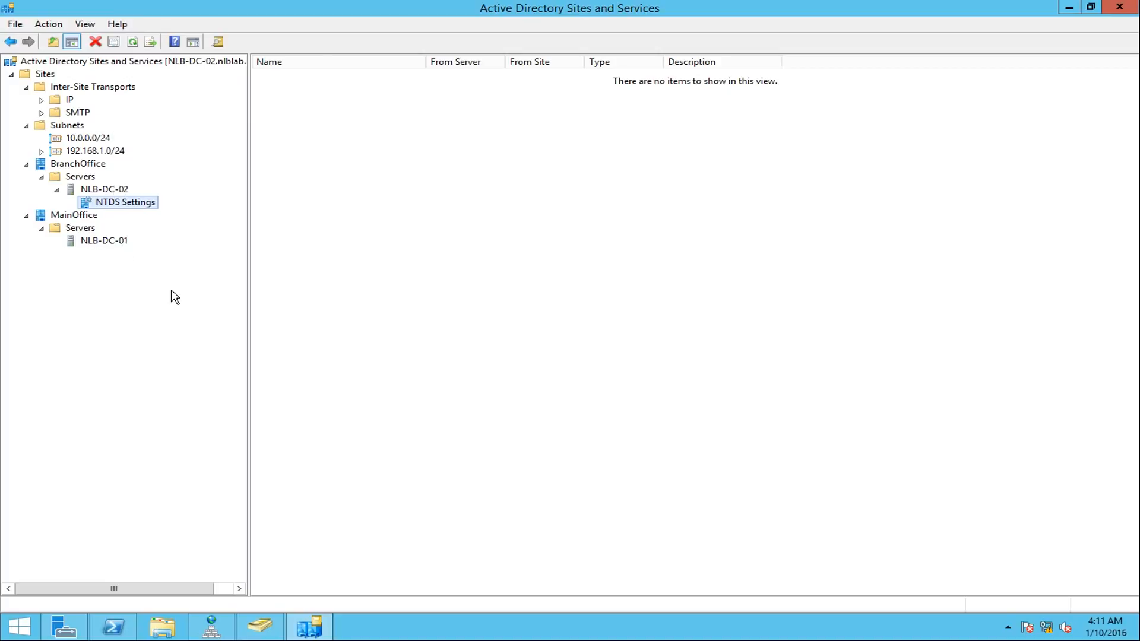
right_click(393, 392)
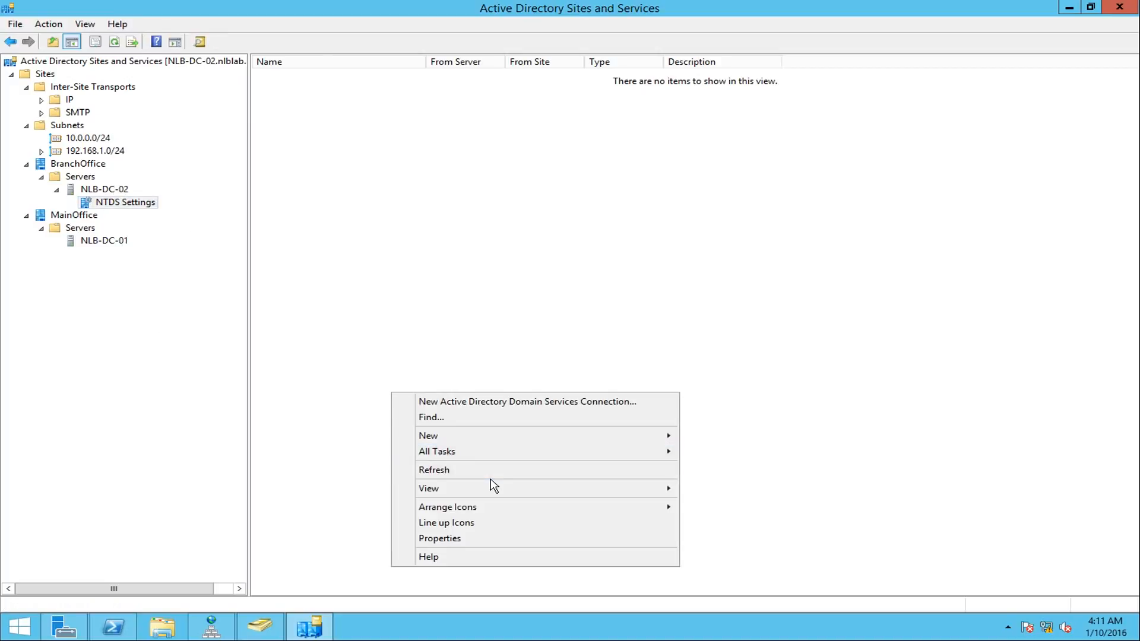
left_click(447, 471)
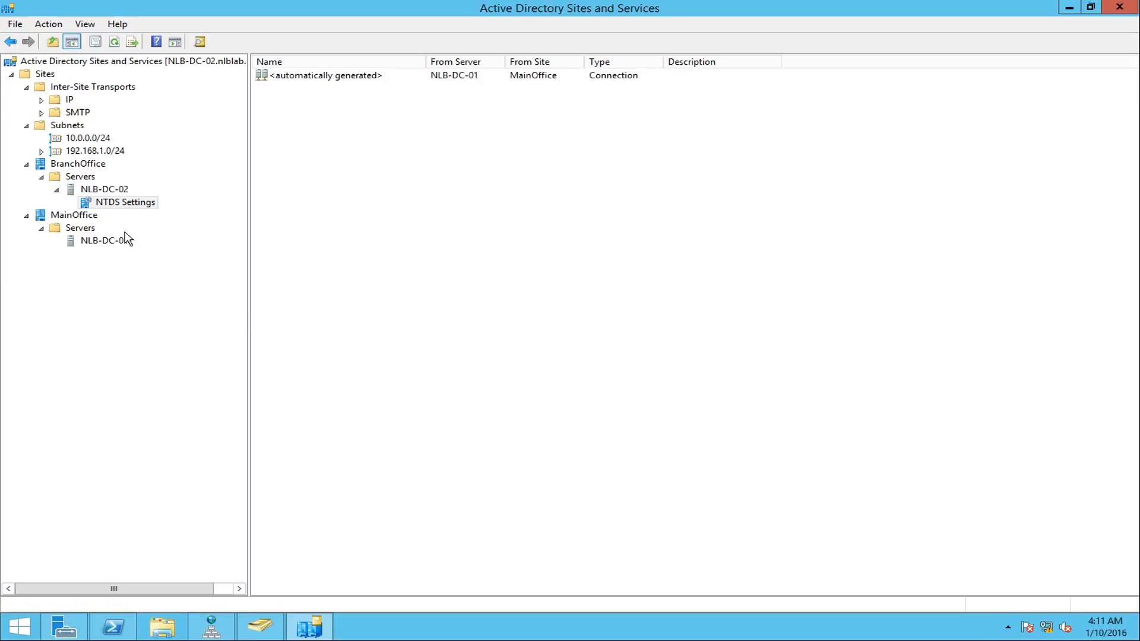
left_click(358, 77)
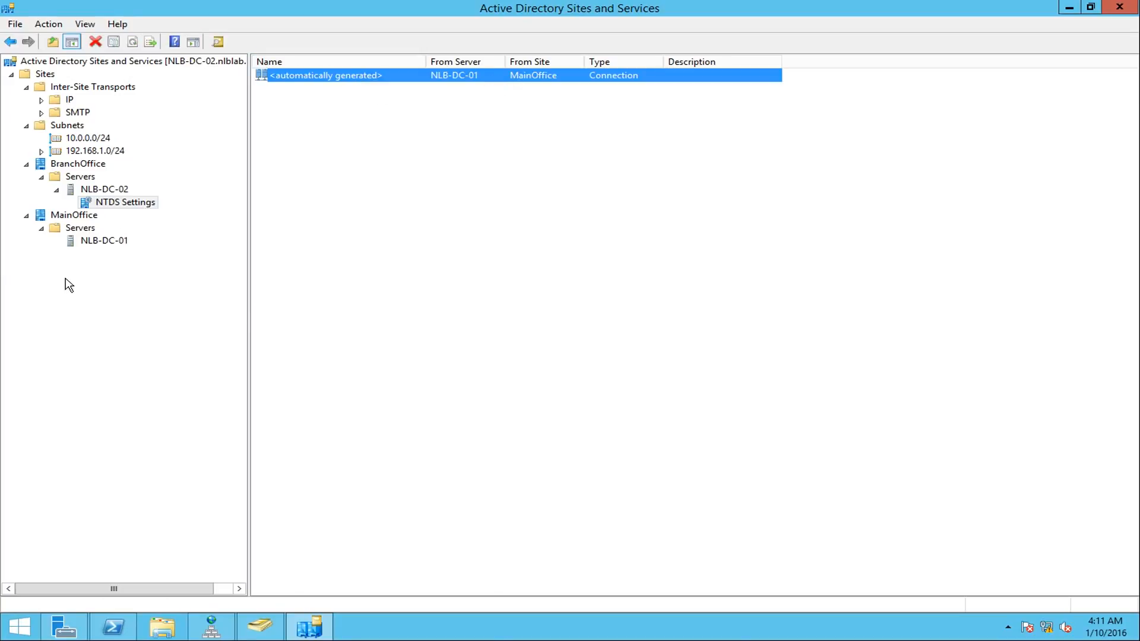
- Refresh NLB-DC-01 under the MainOffice site and its NTDS Settings, and compare its replication connections with those of NLB-DC-02
left_click(95, 241)
right_click(462, 235)
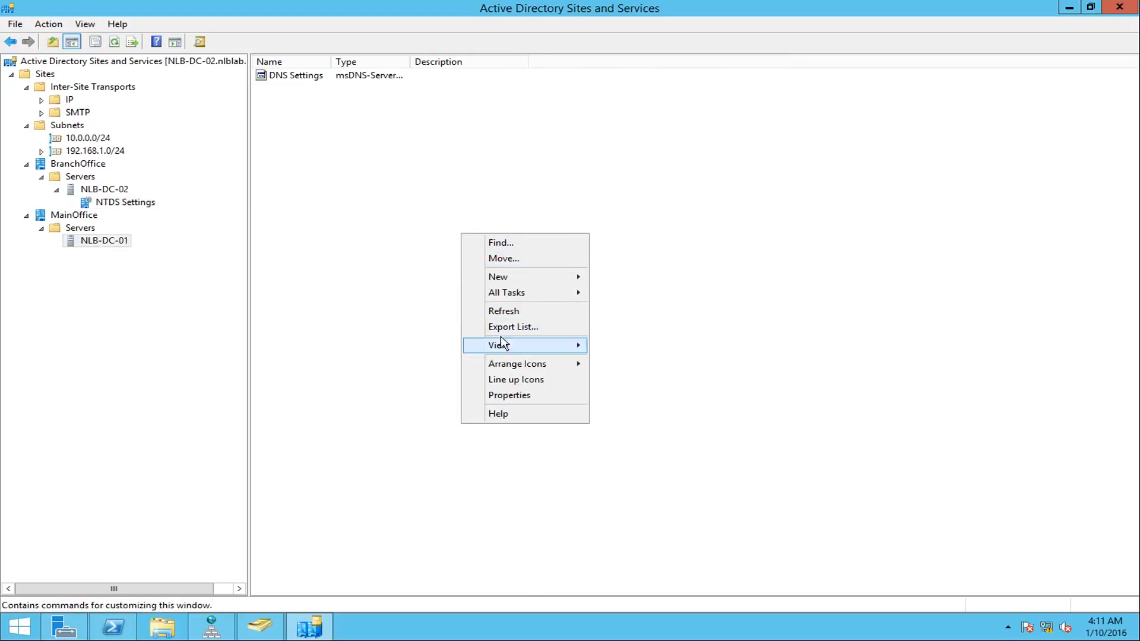
left_click(492, 310)
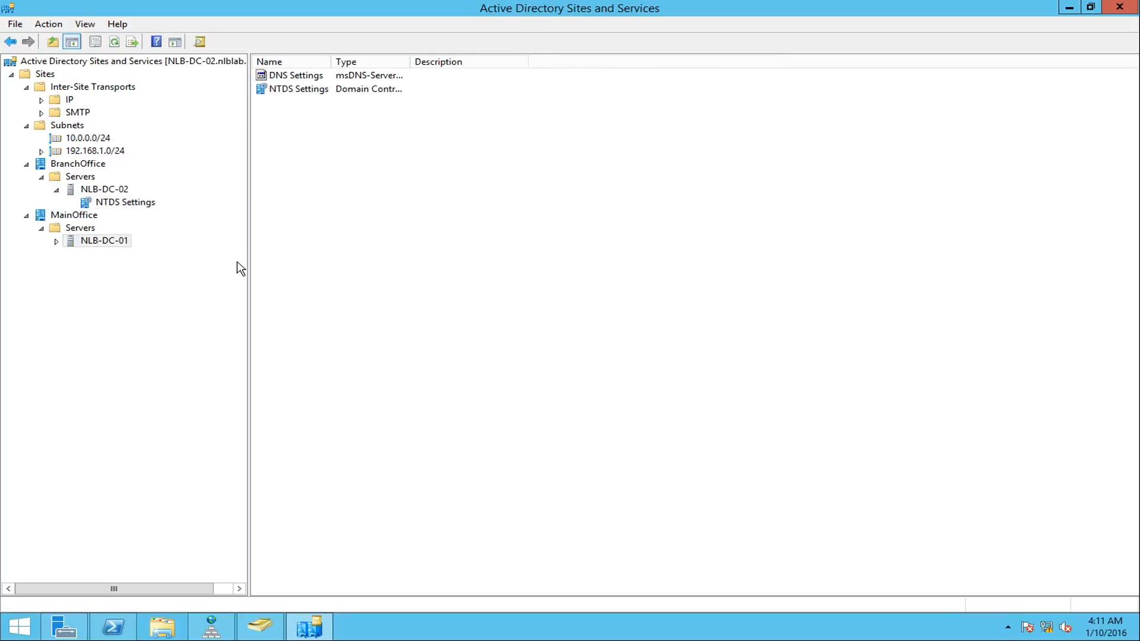
left_click(57, 241)
left_click(123, 254)
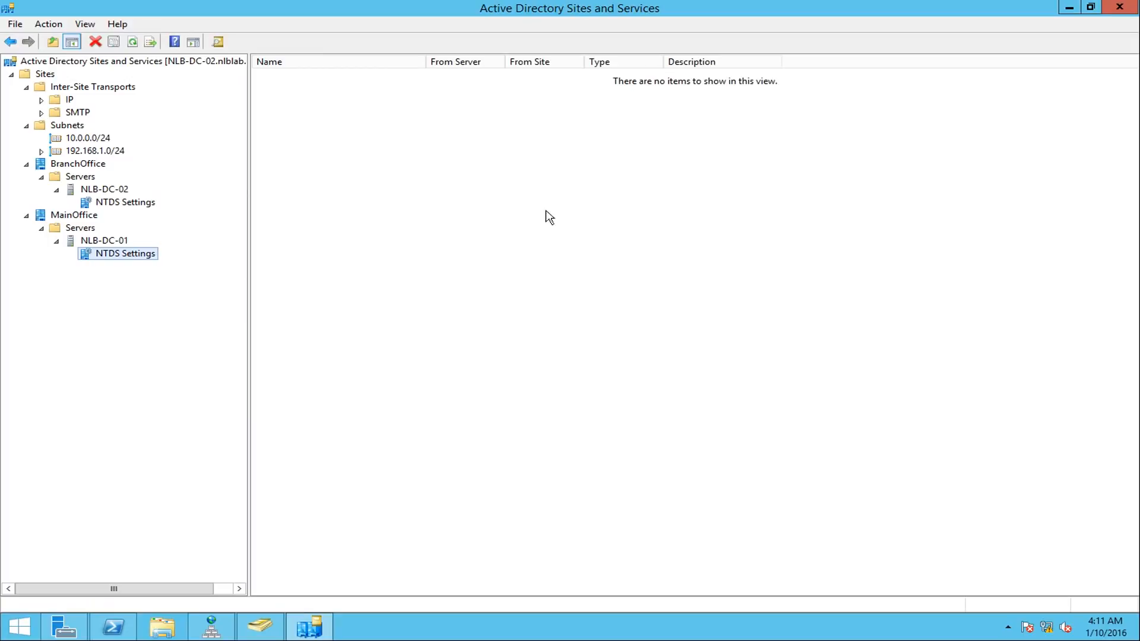
right_click(480, 168)
left_click(549, 275)
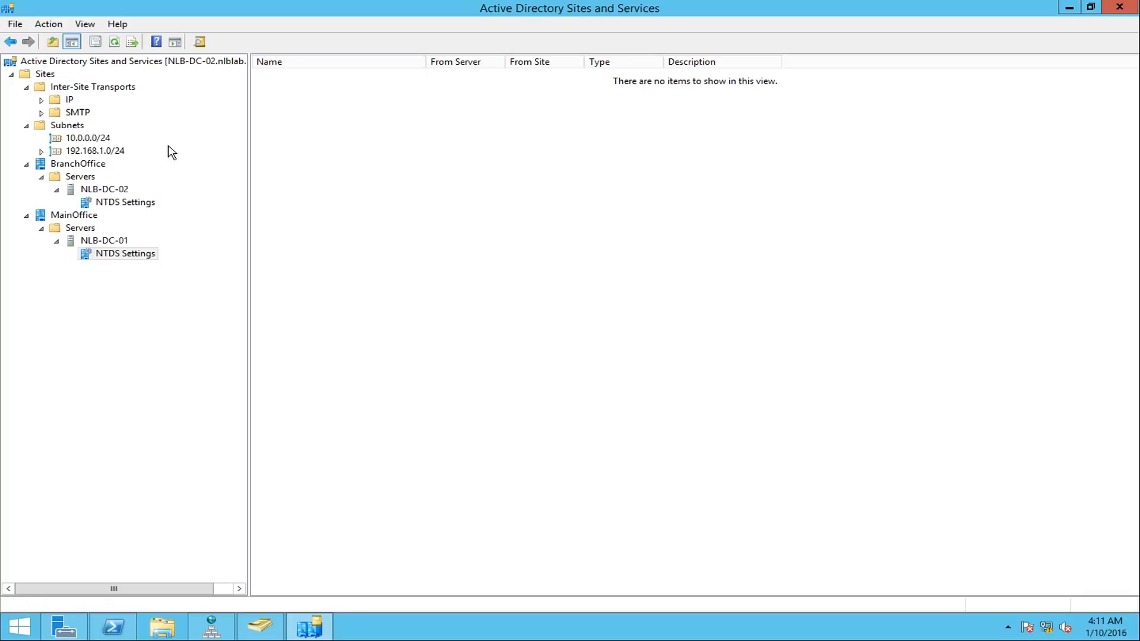
left_click(130, 203)
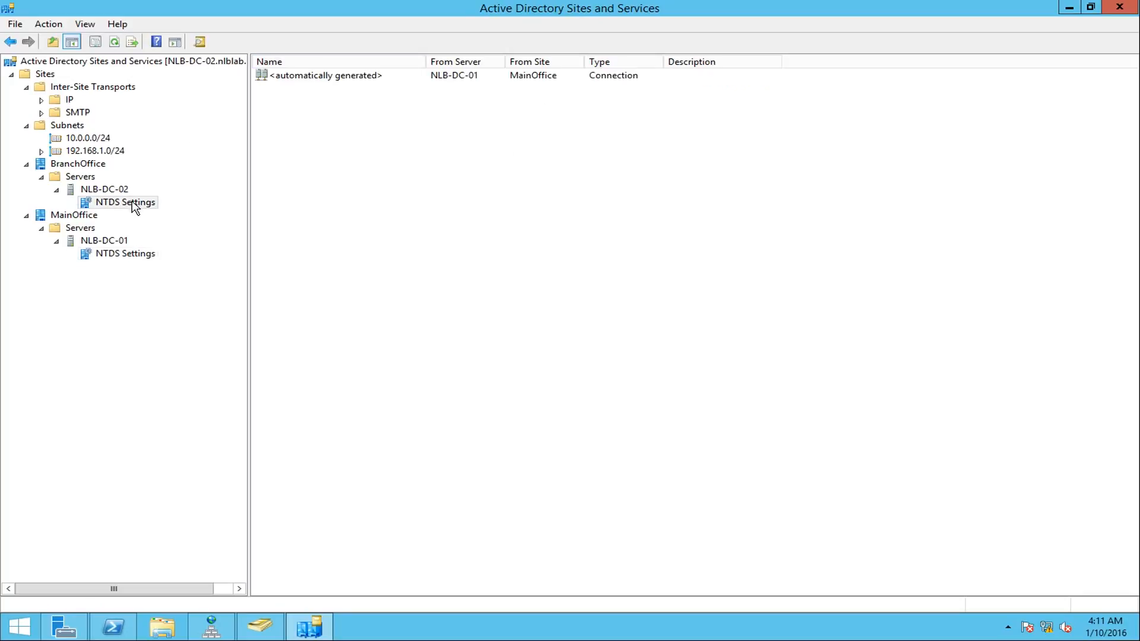
left_click(127, 256)
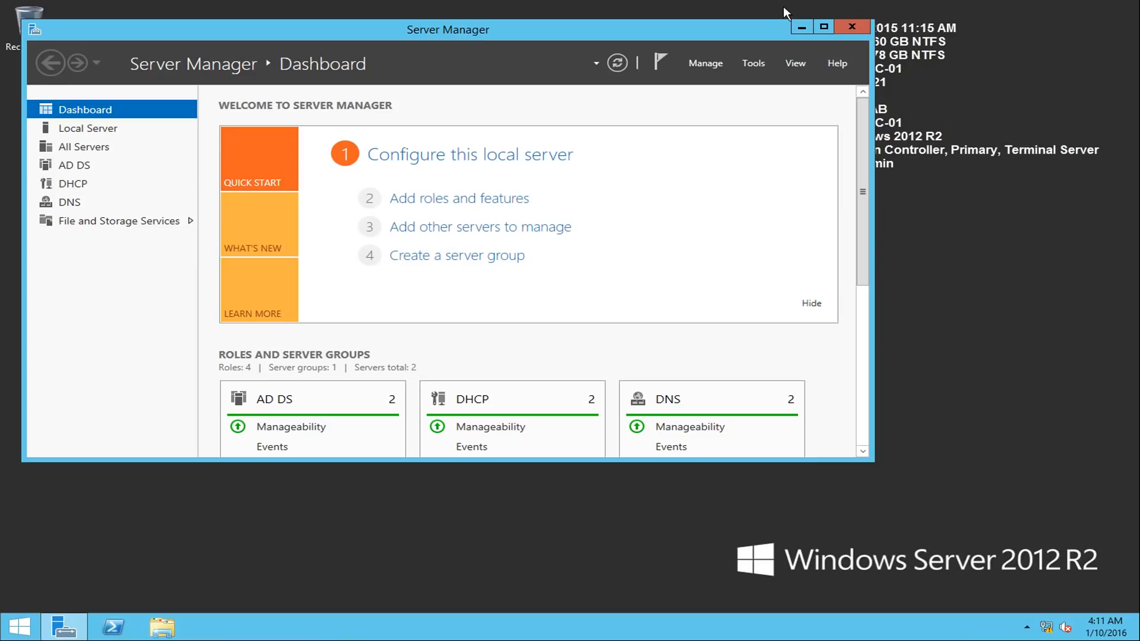
- On NLB-DC-01, run repadmin /showrepl in an elevated Windows PowerShell session to check inbound replication
left_click(800, 30)
right_click(113, 627)
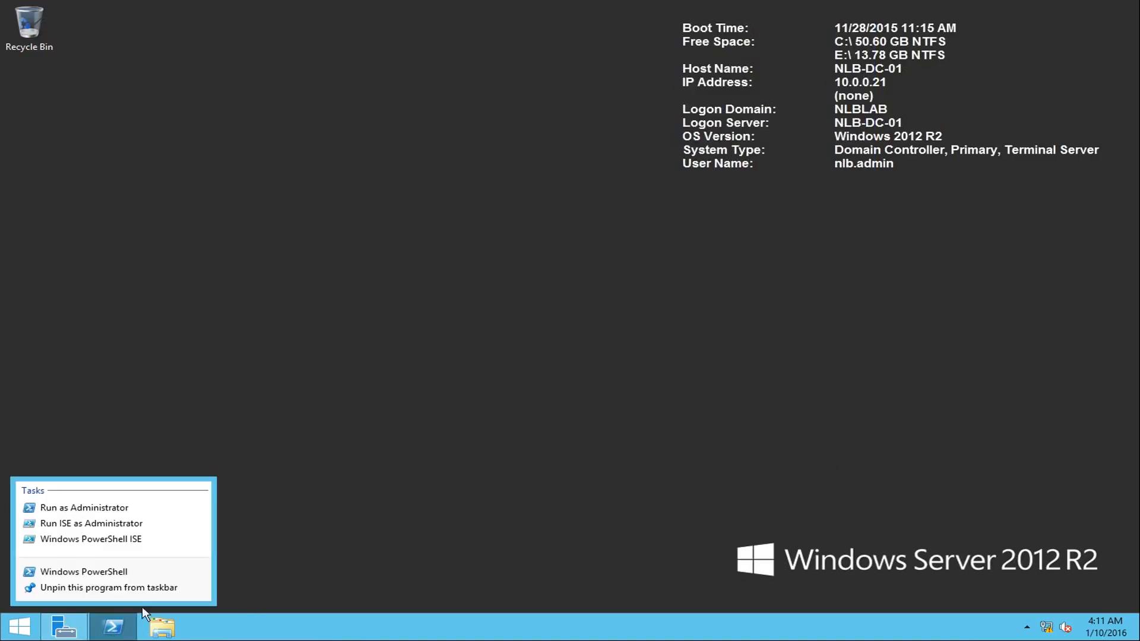
left_click(95, 508)
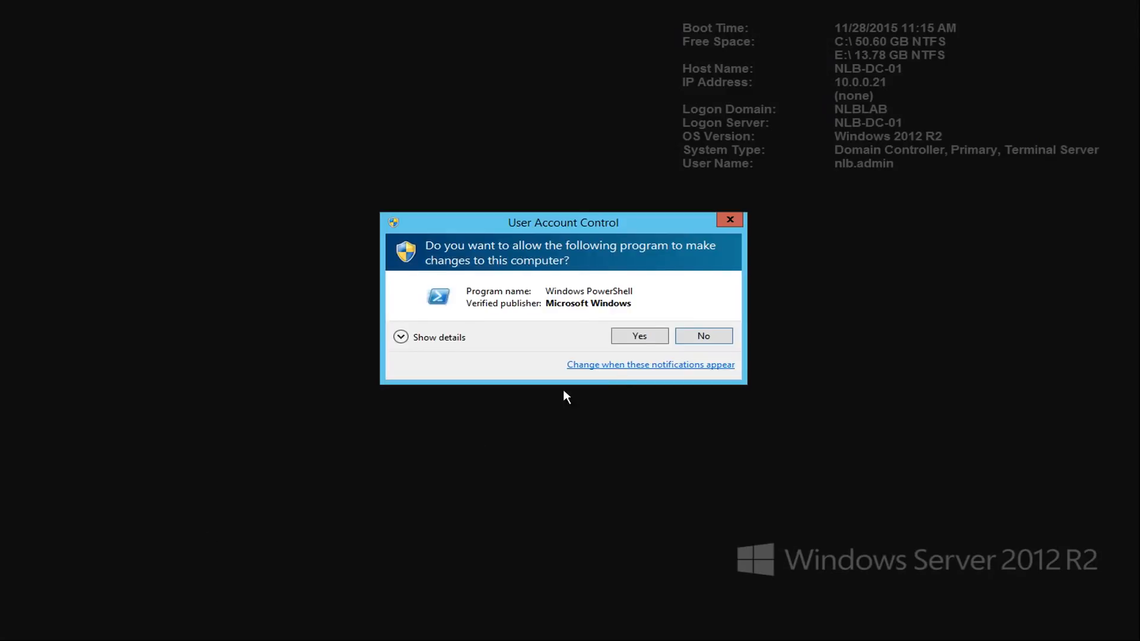
left_click(640, 330)
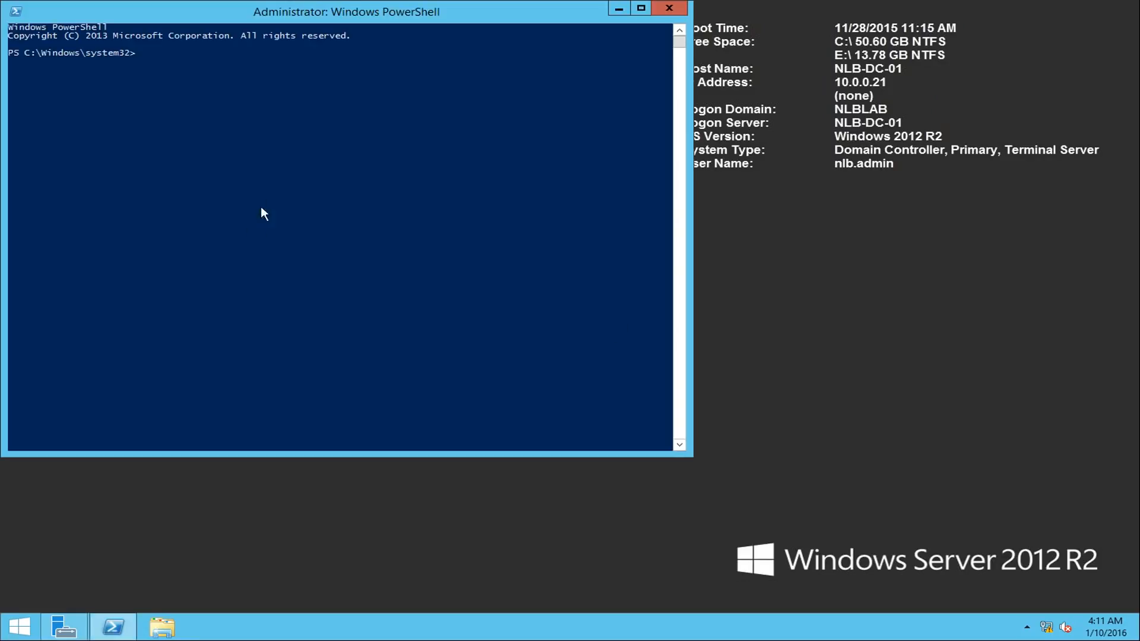
type("repadmin ./showrepl")
key("Return")
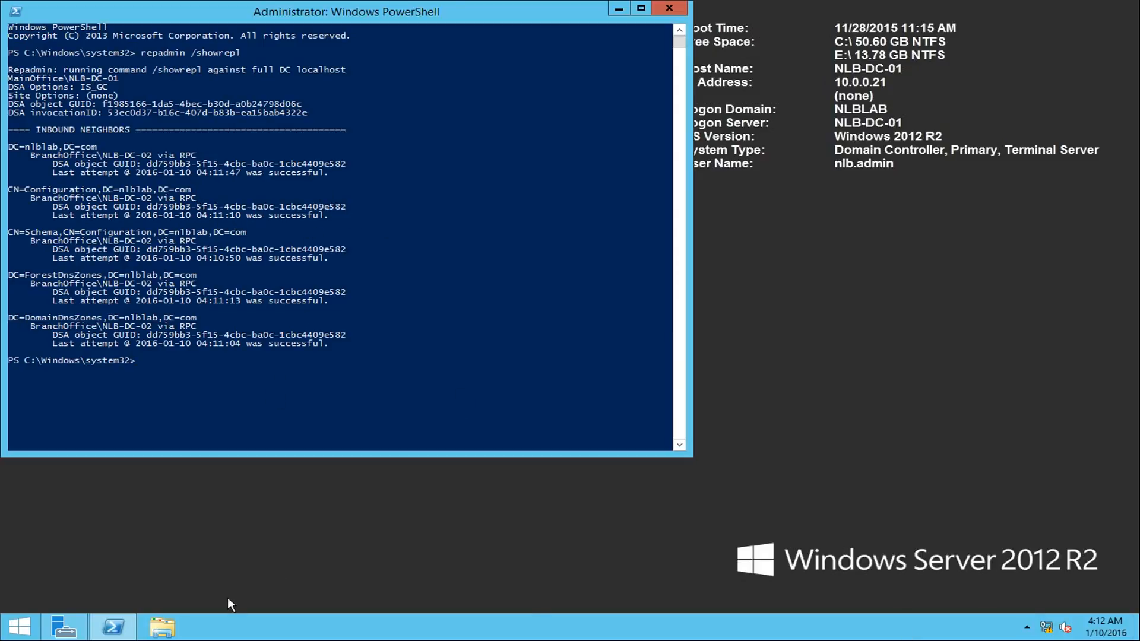
- Open DNS Manager on NLB-DC-01 and examine the records in the nlblab.com forward lookup zone
left_click(63, 627)
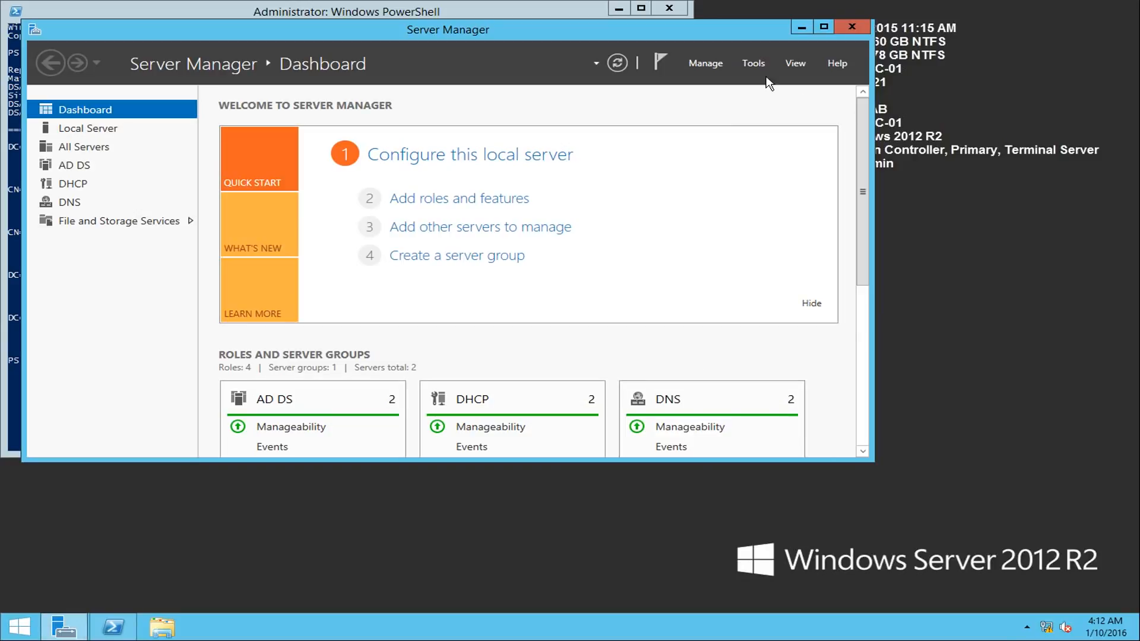
left_click(754, 64)
left_click(795, 251)
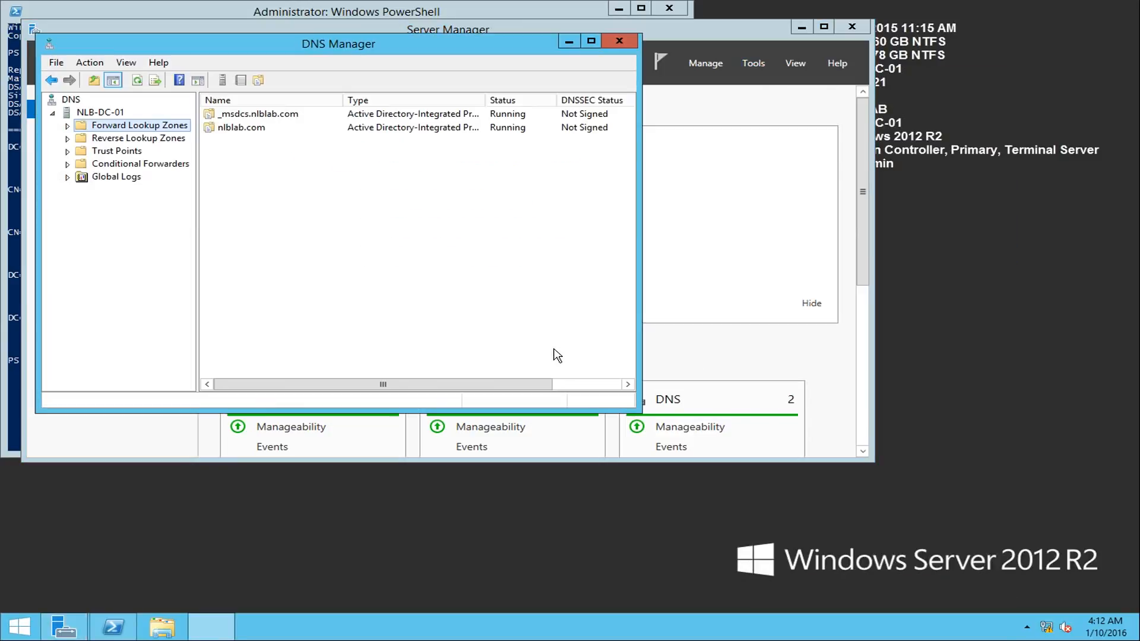
left_click(67, 126)
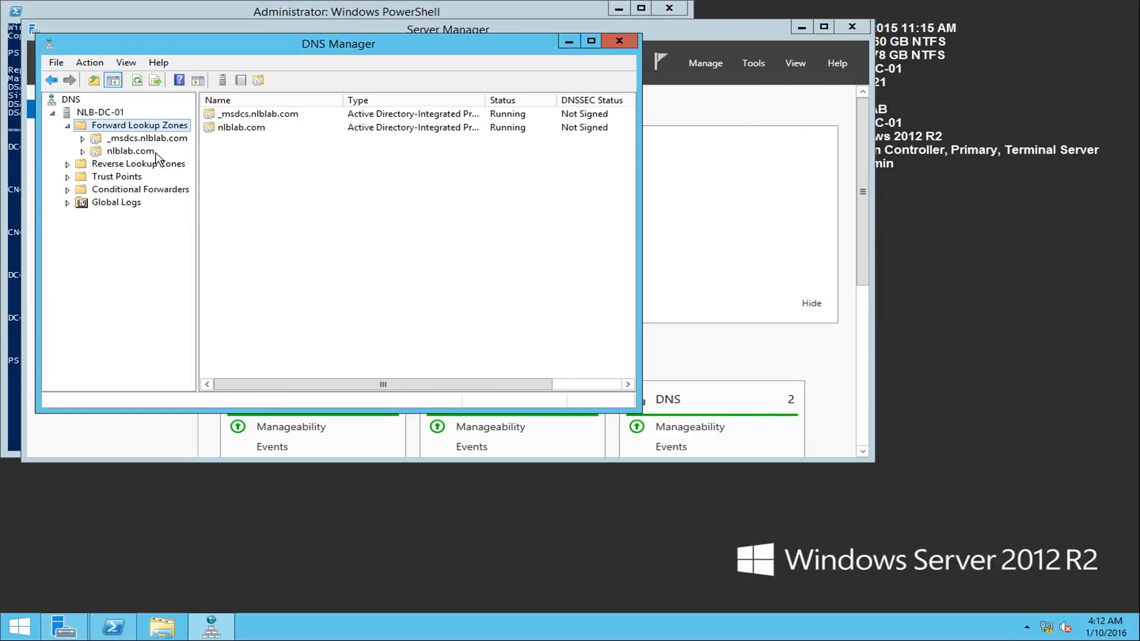
left_click(130, 151)
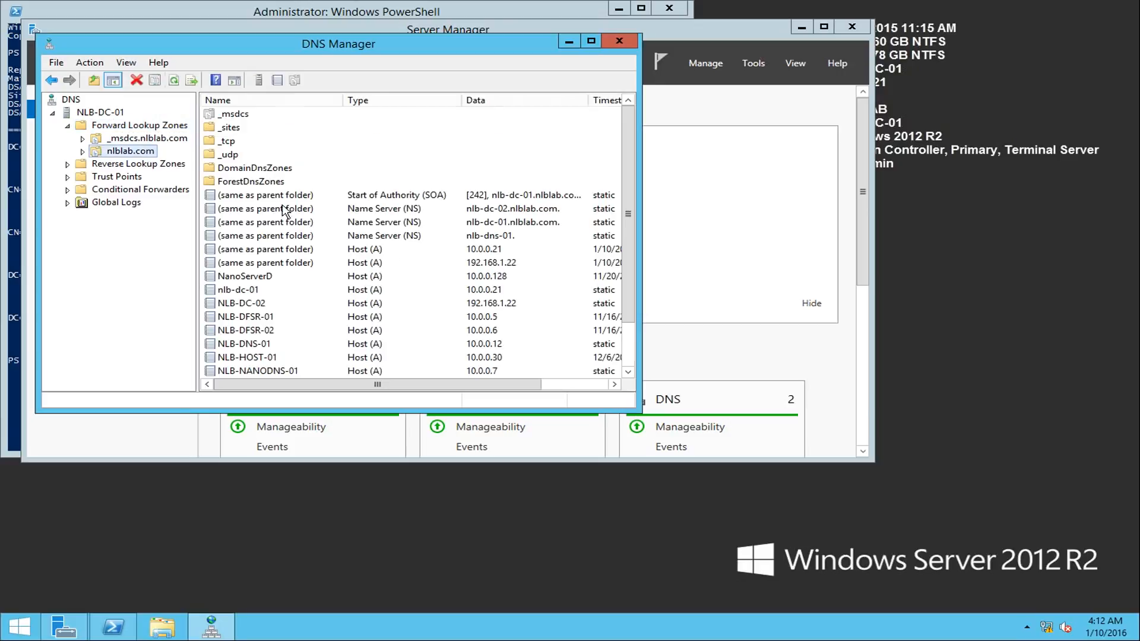
left_click(457, 265)
scroll(534, 291, "down", 1)
scroll(534, 291, "up", 1)
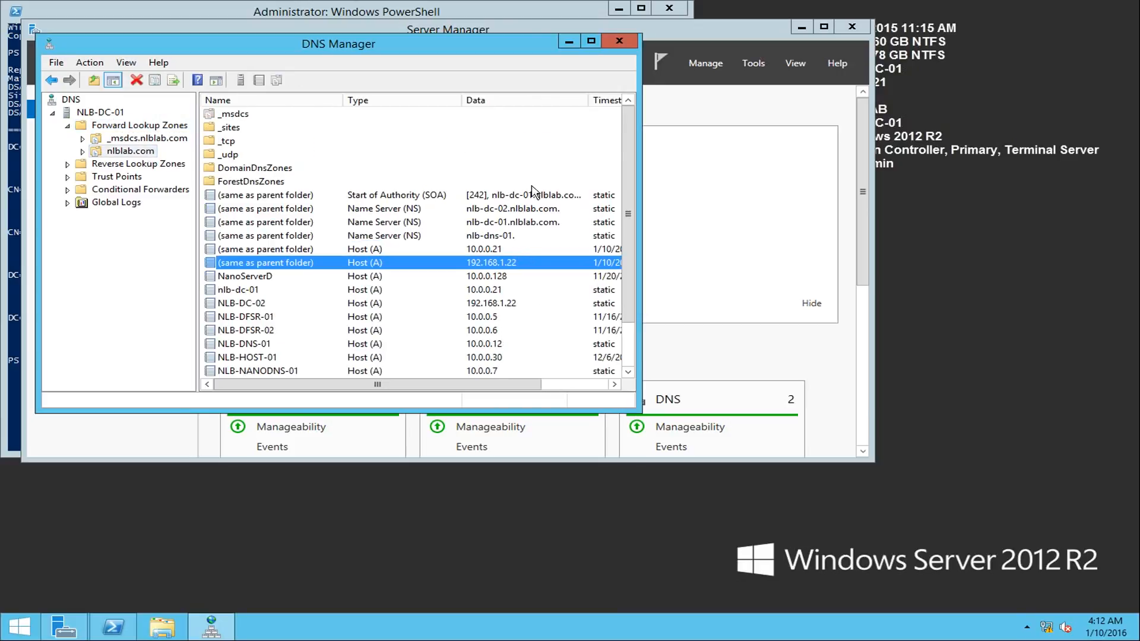
- Close DNS Manager, open Active Directory Sites and Services on NLB-DC-01, and expand the BranchOffice site to the NTDS Settings of NLB-DC-02
left_click(619, 42)
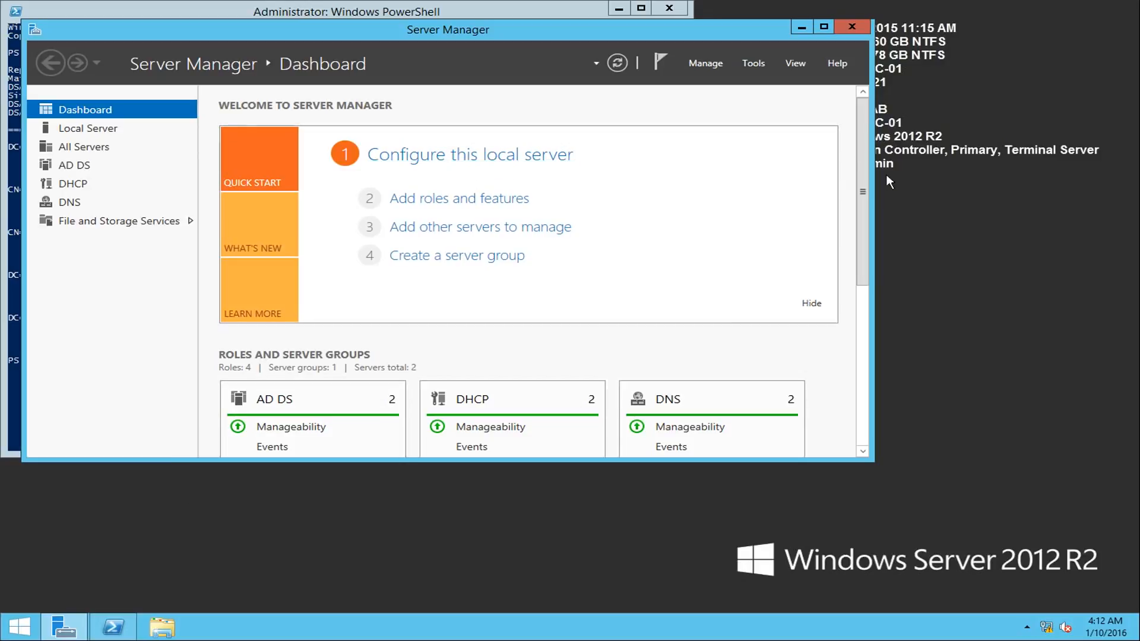
left_click(751, 60)
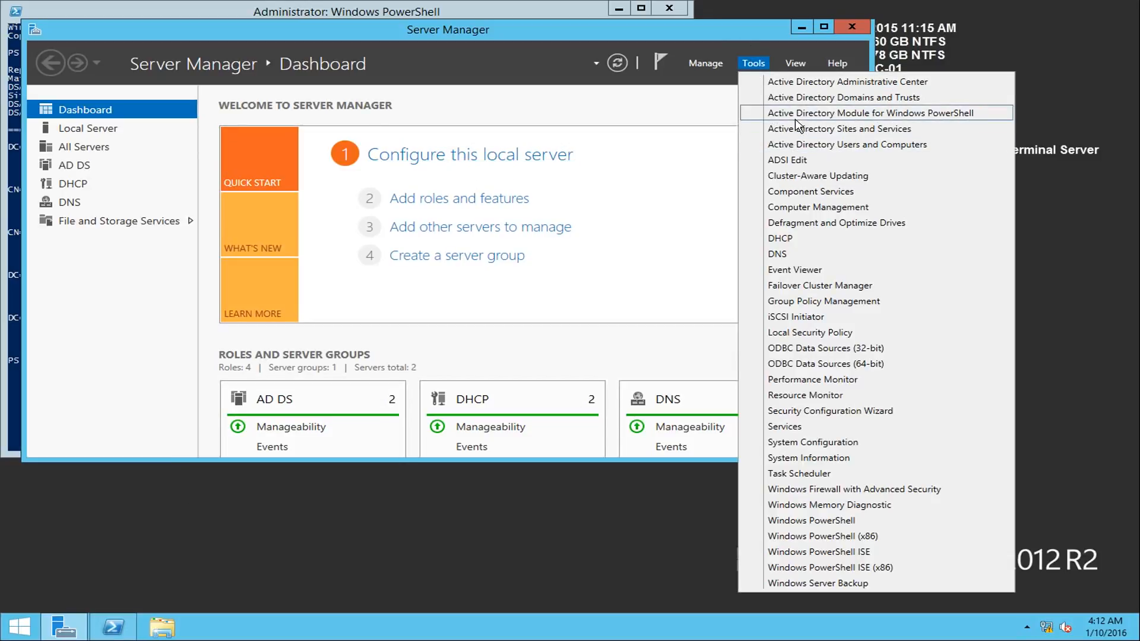
left_click(817, 132)
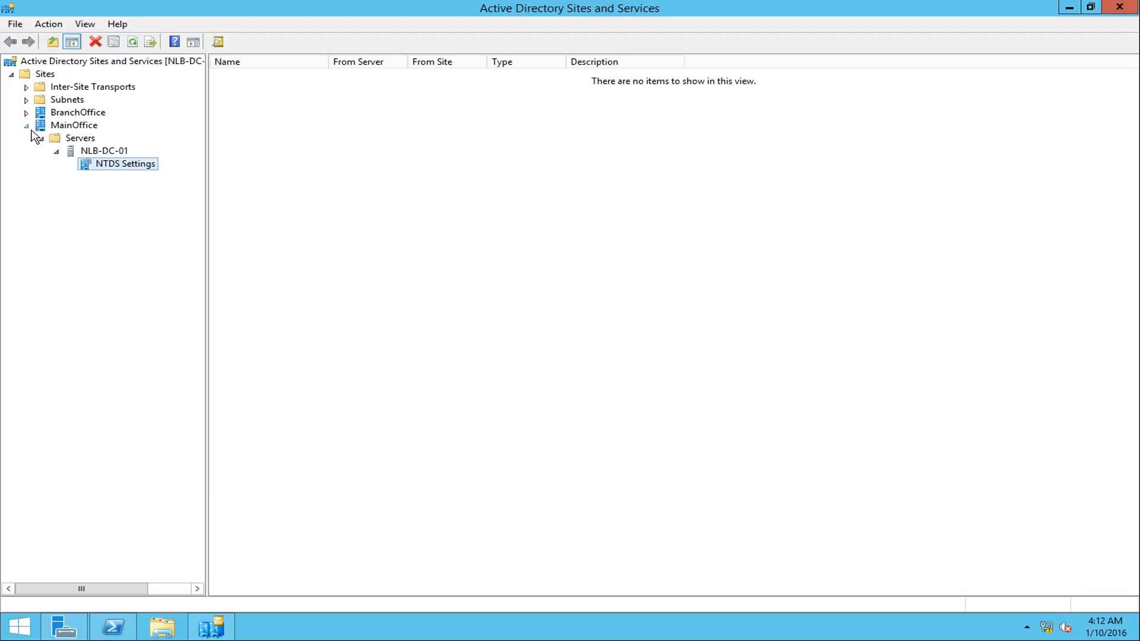
left_click(26, 113)
left_click(51, 126)
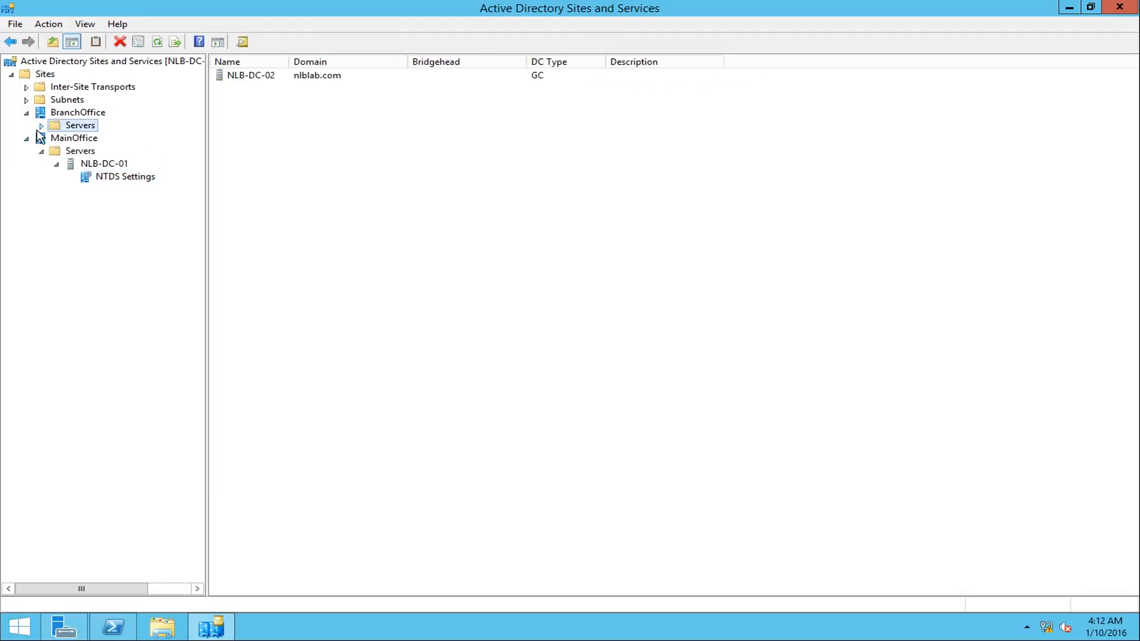
left_click(41, 125)
left_click(98, 140)
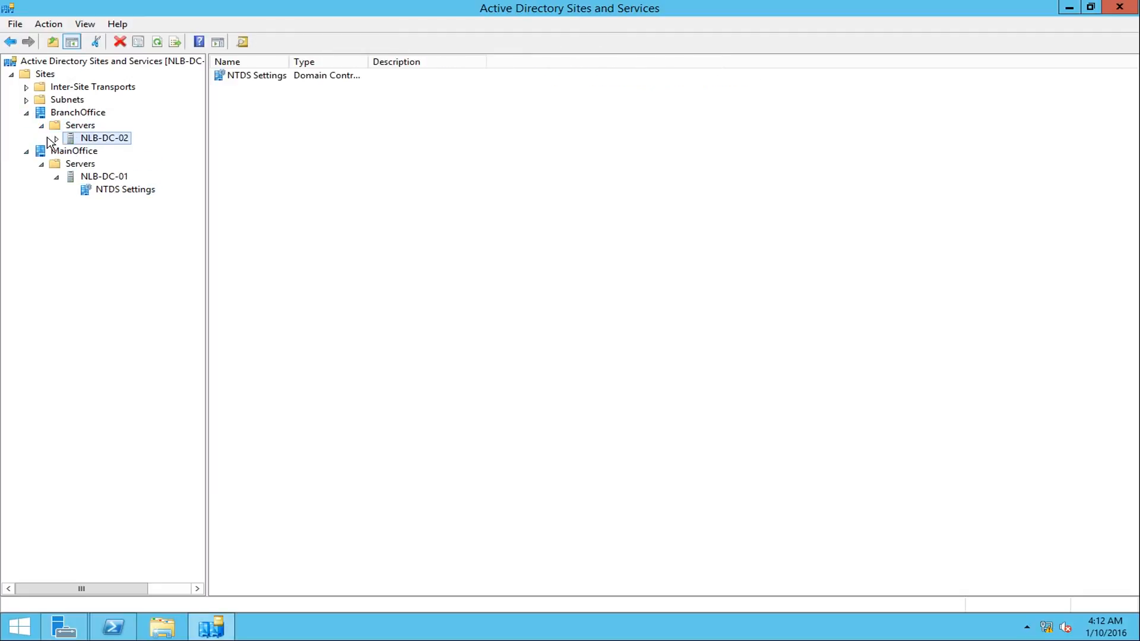
left_click(55, 139)
left_click(116, 152)
- Refresh the NTDS Settings of NLB-DC-01 under MainOffice to check for inbound replication connections
left_click(137, 203)
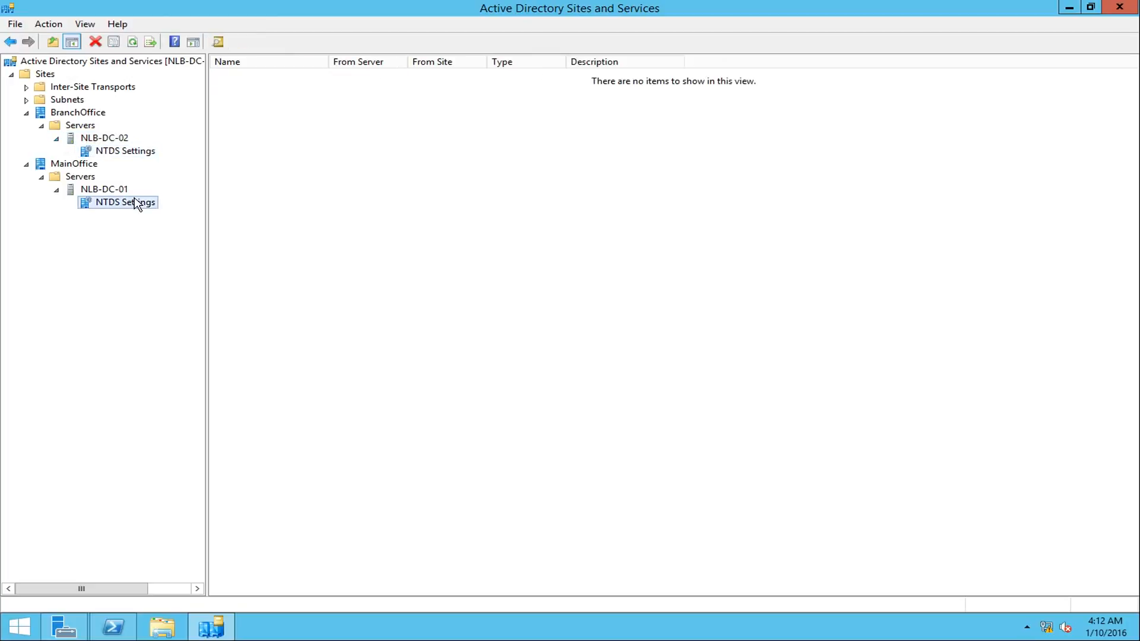
right_click(493, 181)
left_click(530, 254)
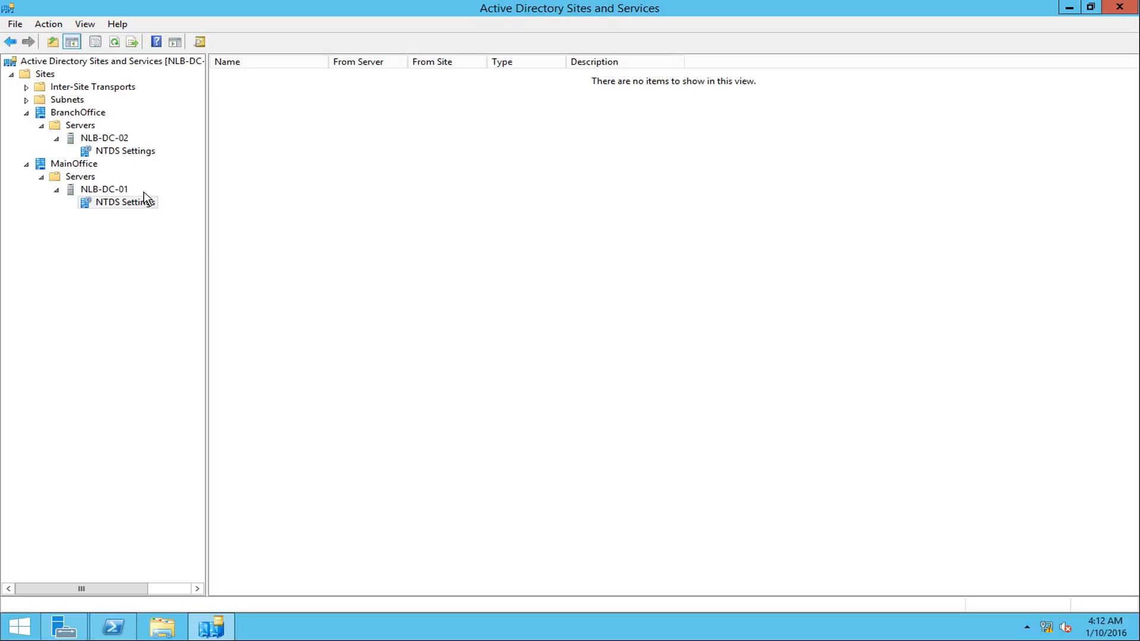
- Widen the Name column and compare the replication connections in the NTDS Settings of NLB-DC-02 and NLB-DC-01
left_click(126, 155)
left_click_drag(331, 62, 414, 61)
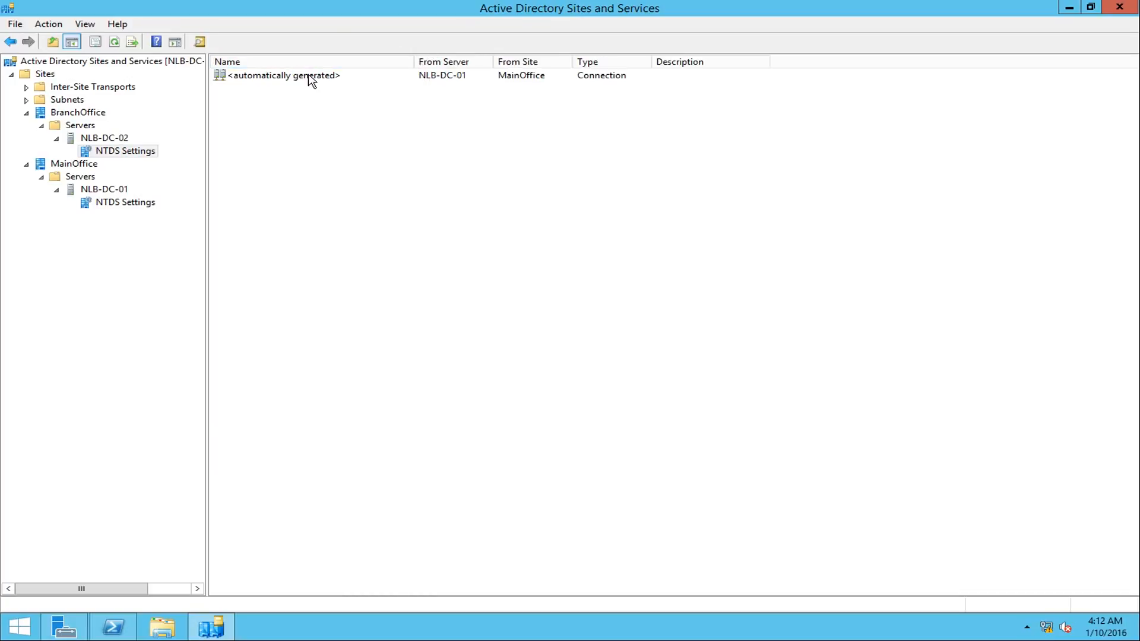
left_click(447, 77)
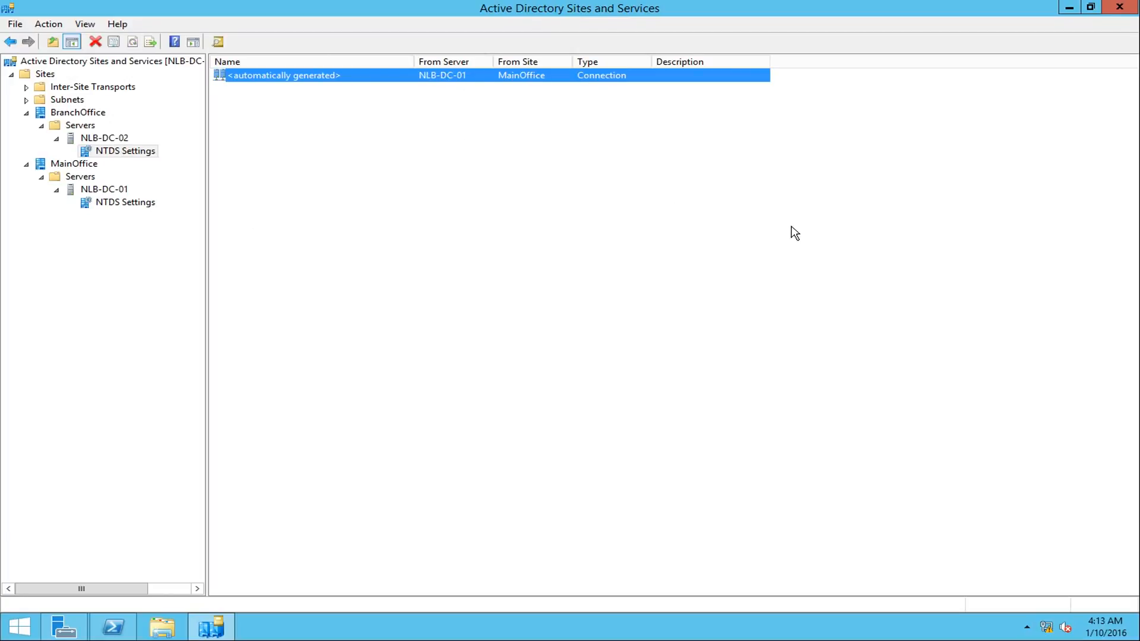
left_click(124, 204)
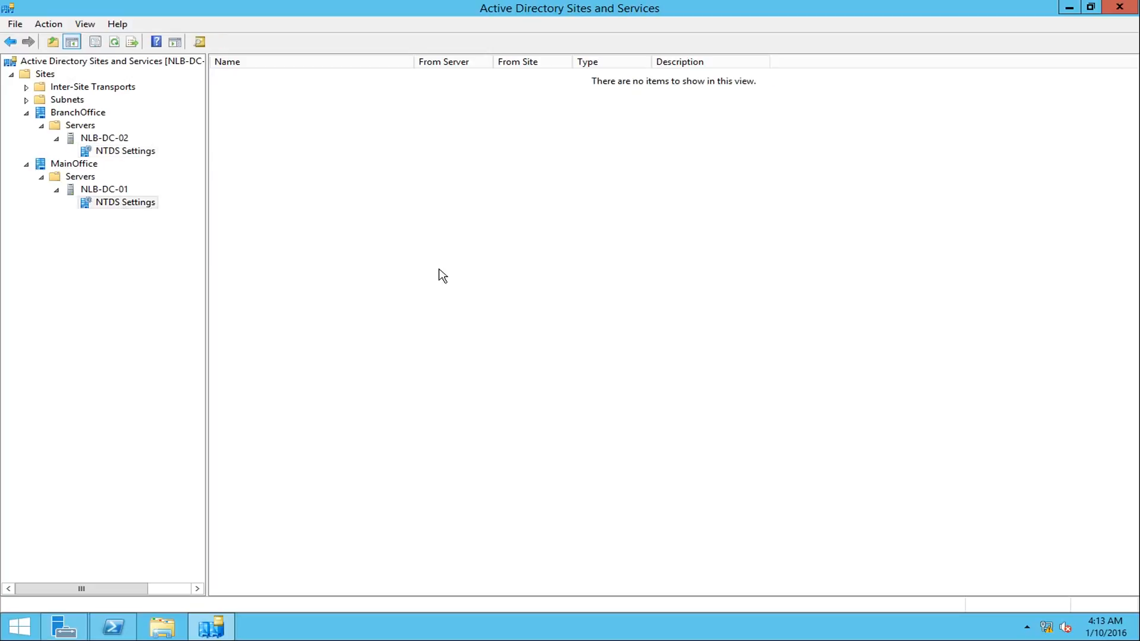
left_click(130, 151)
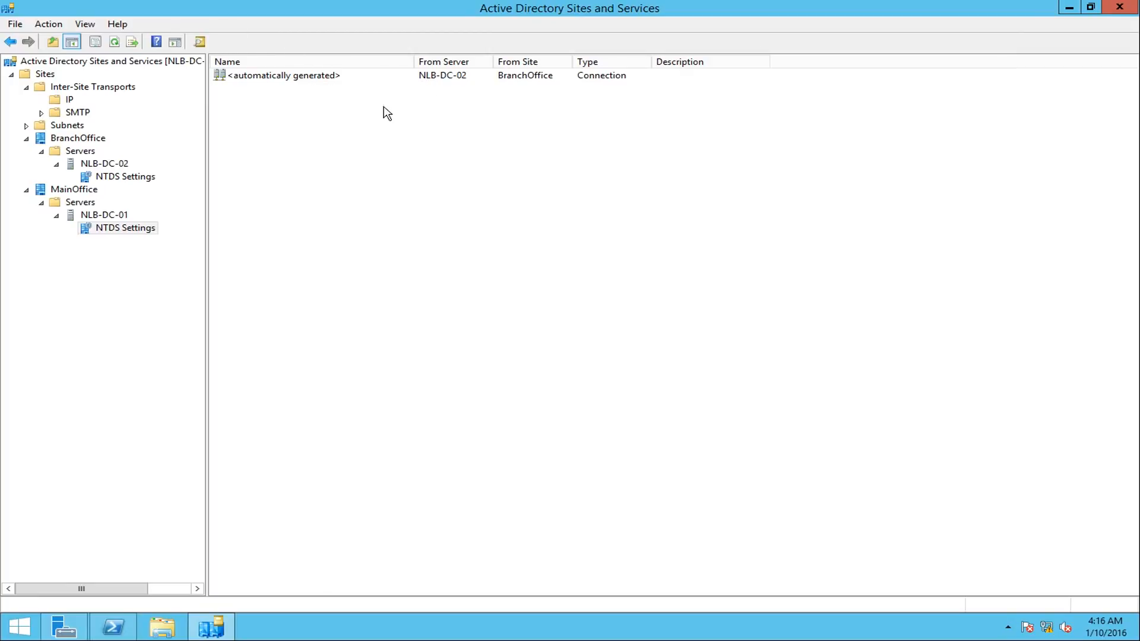
- In the NTDS Settings of NLB-DC-01, force immediate replication over the automatically generated connection from NLB-DC-02
left_click(118, 217)
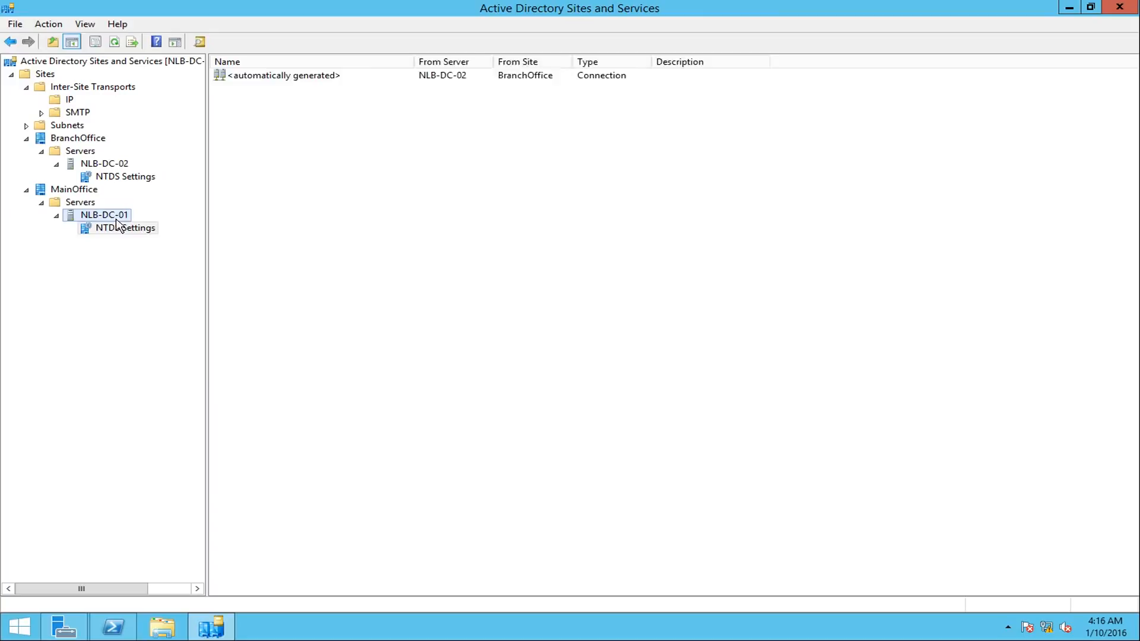
left_click(133, 227)
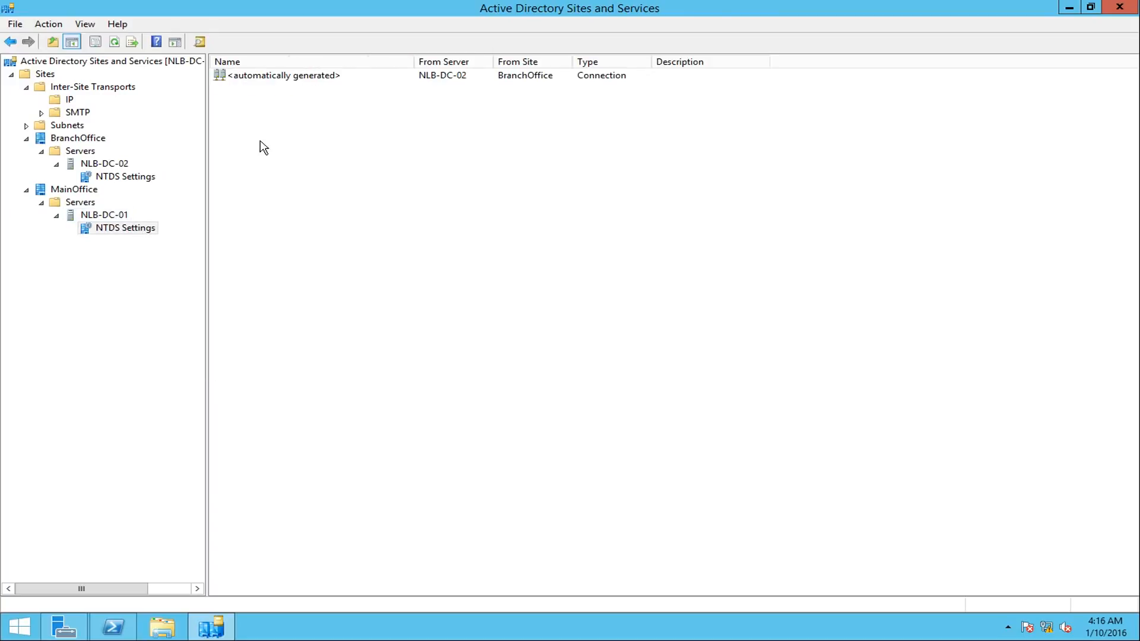
left_click(307, 79)
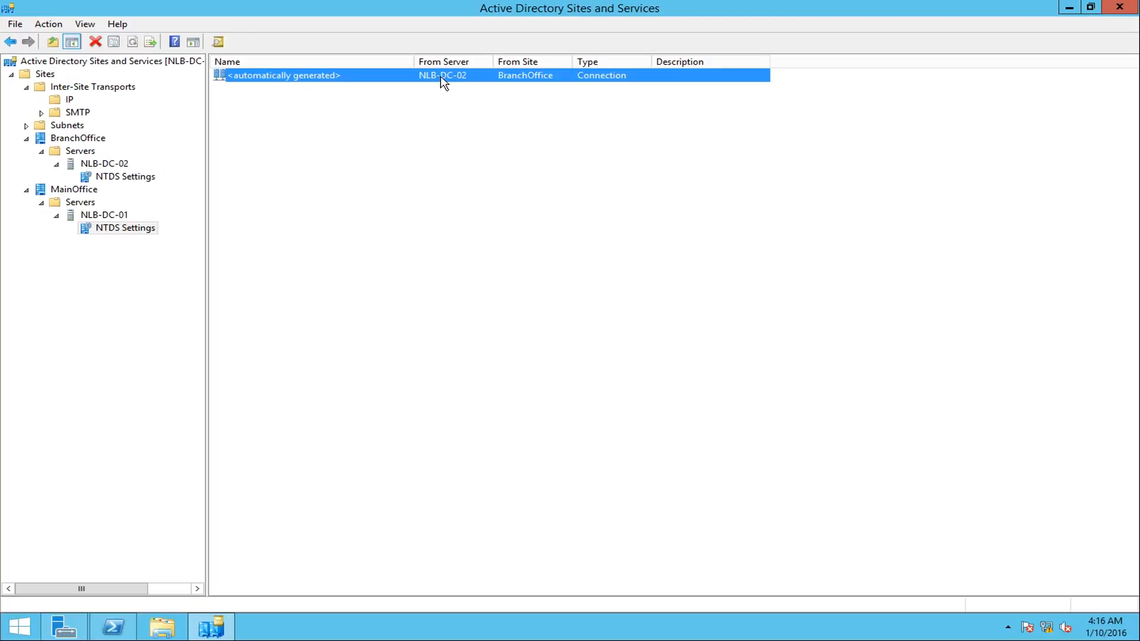
right_click(466, 84)
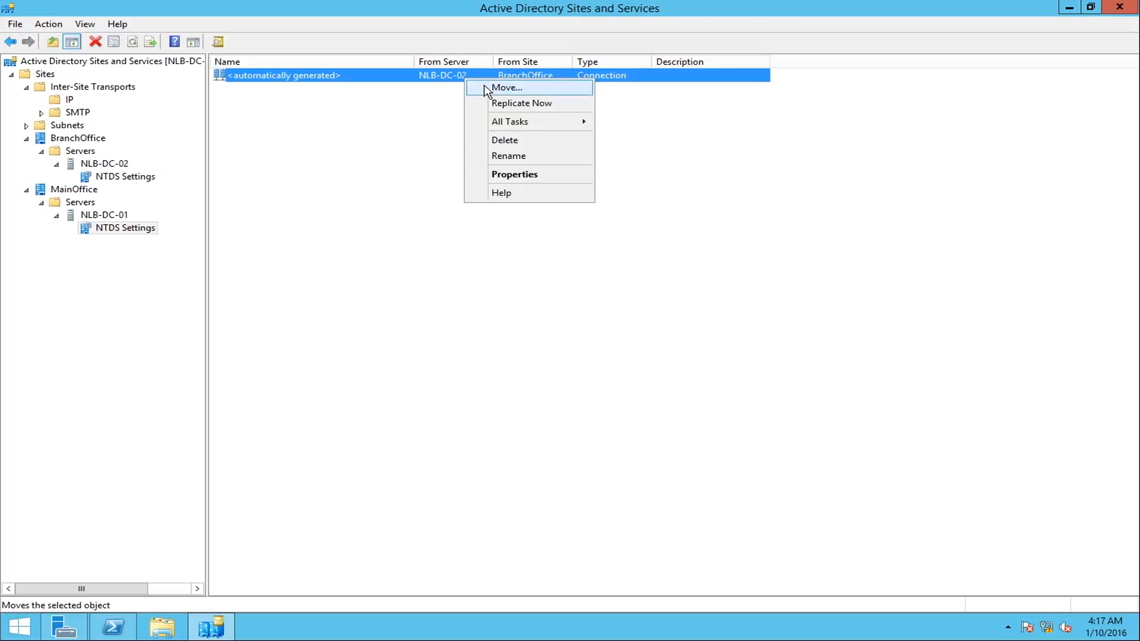
left_click(502, 103)
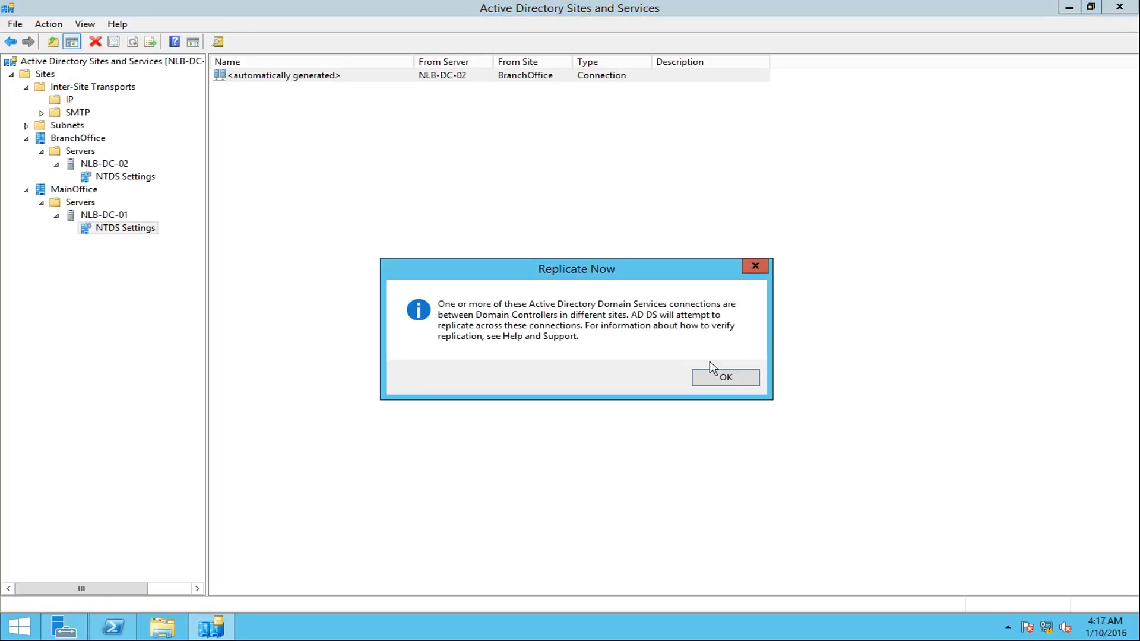
left_click(725, 378)
- Switch to Windows PowerShell on NLB-DC-01 and run repadmin /showrepl to check the inbound replication attempts
left_click(113, 627)
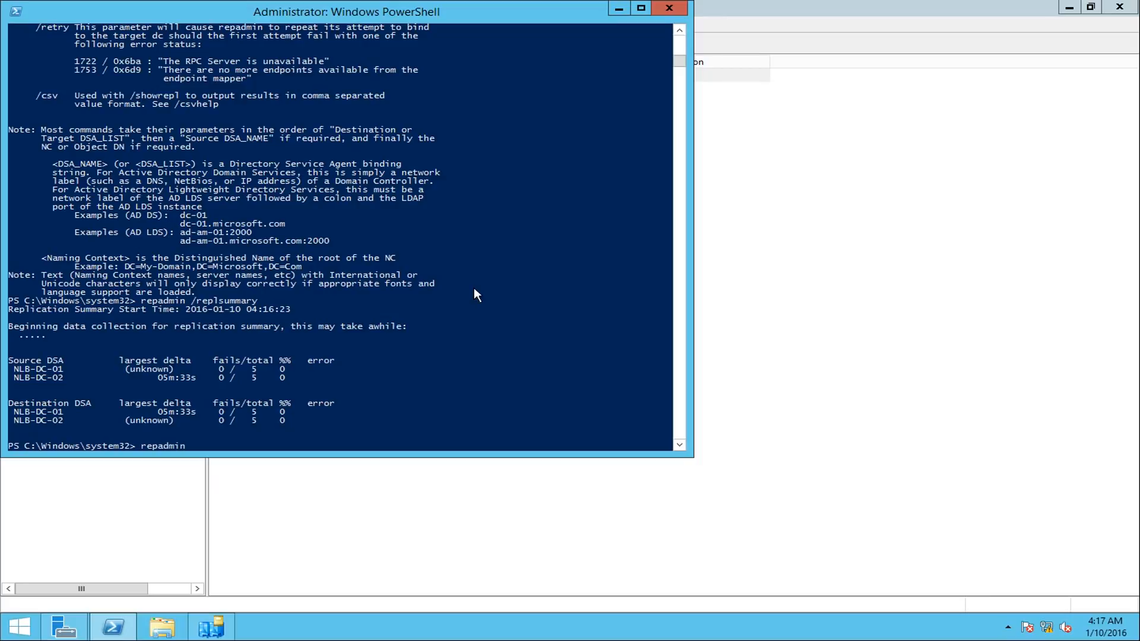
type("repadmin /showrepl")
key("Return")
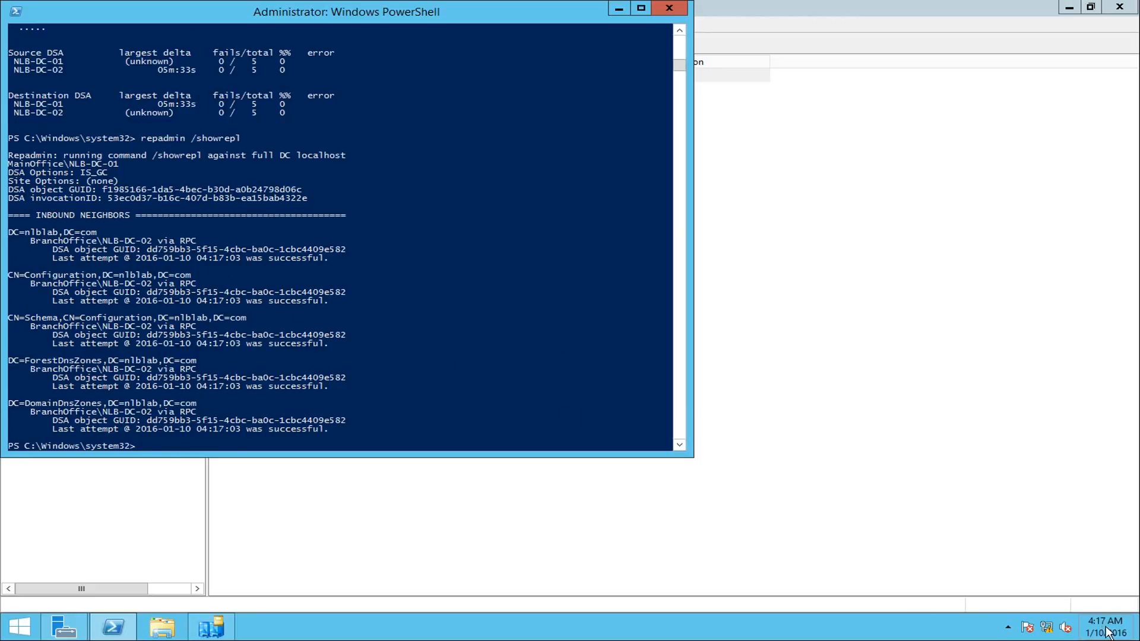
left_click(305, 308)
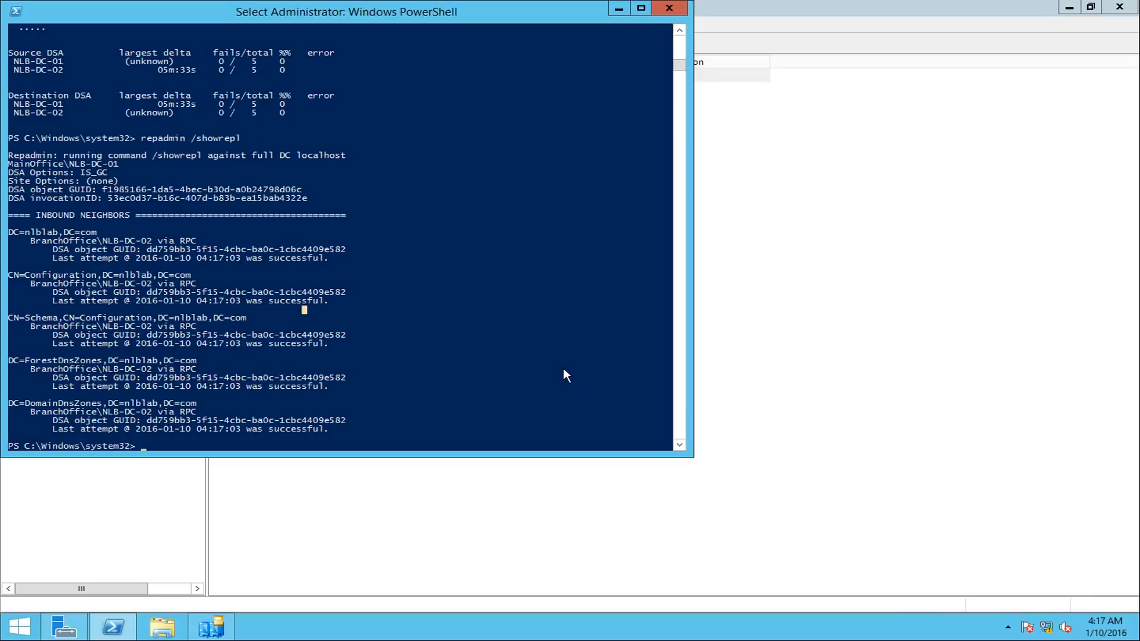
key("Escape")
- Rerun the earlier repadmin /replsummary command on NLB-DC-01 to check the replication summary
key("Up")
key("Up")
key("Return")
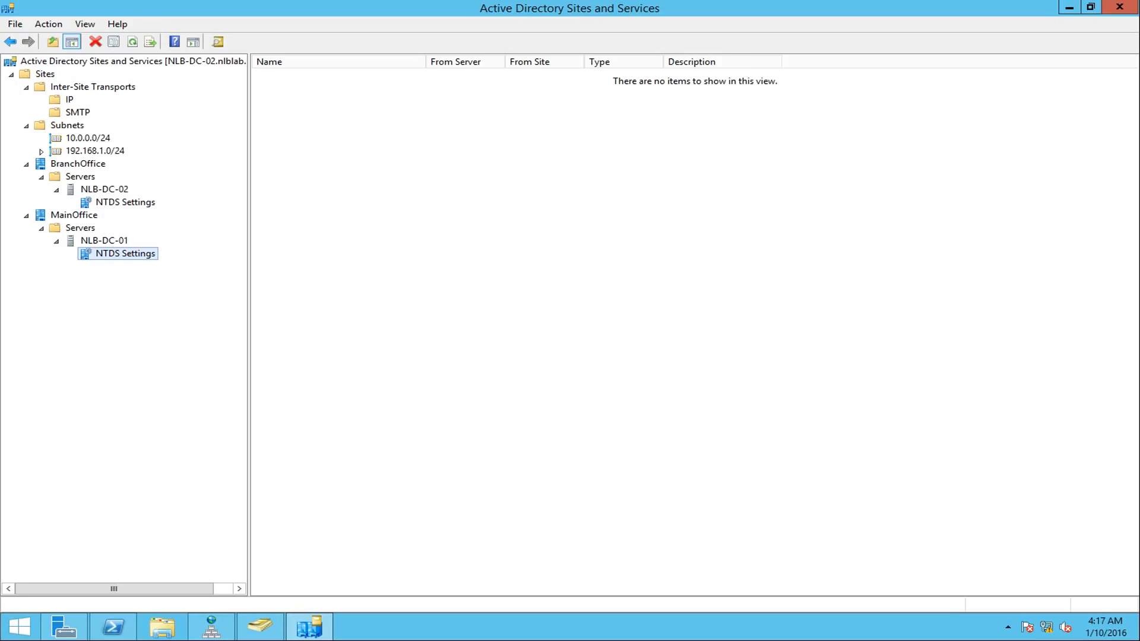
- In Active Directory Sites and Services on NLB-DC-02, refresh the NTDS Settings of NLB-DC-01 and compare them with those of NLB-DC-02
right_click(442, 305)
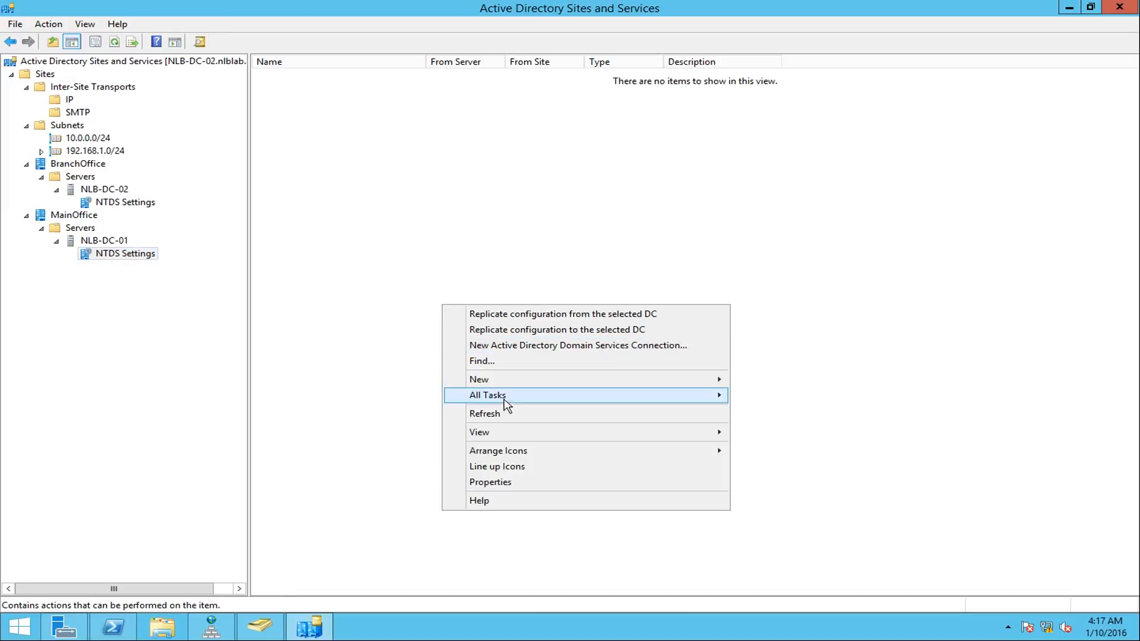
left_click(485, 414)
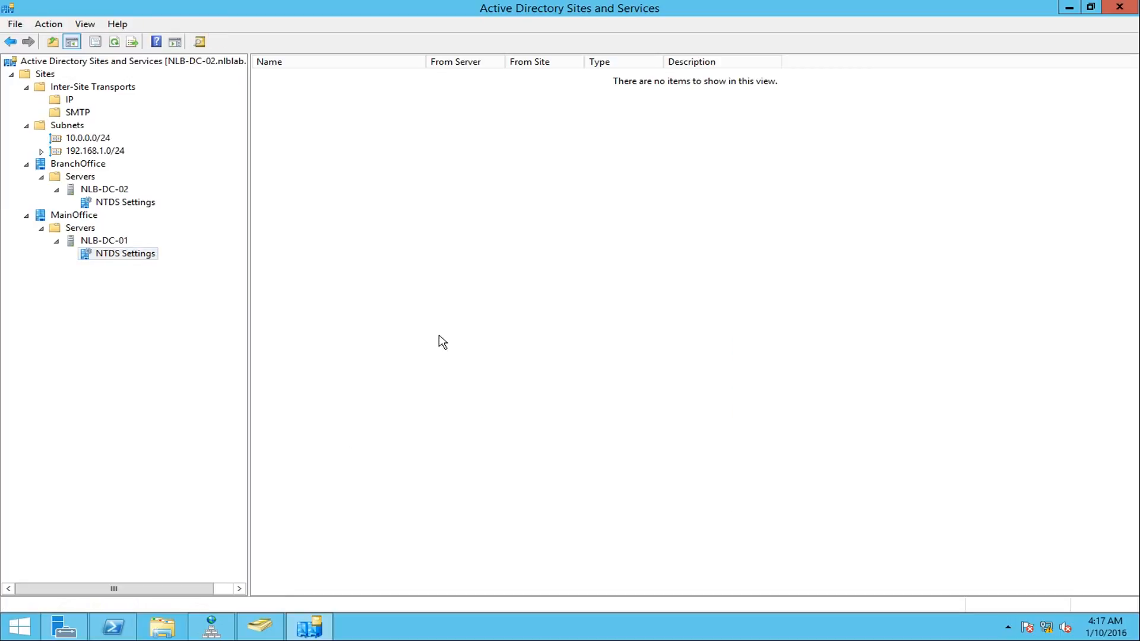
left_click(124, 203)
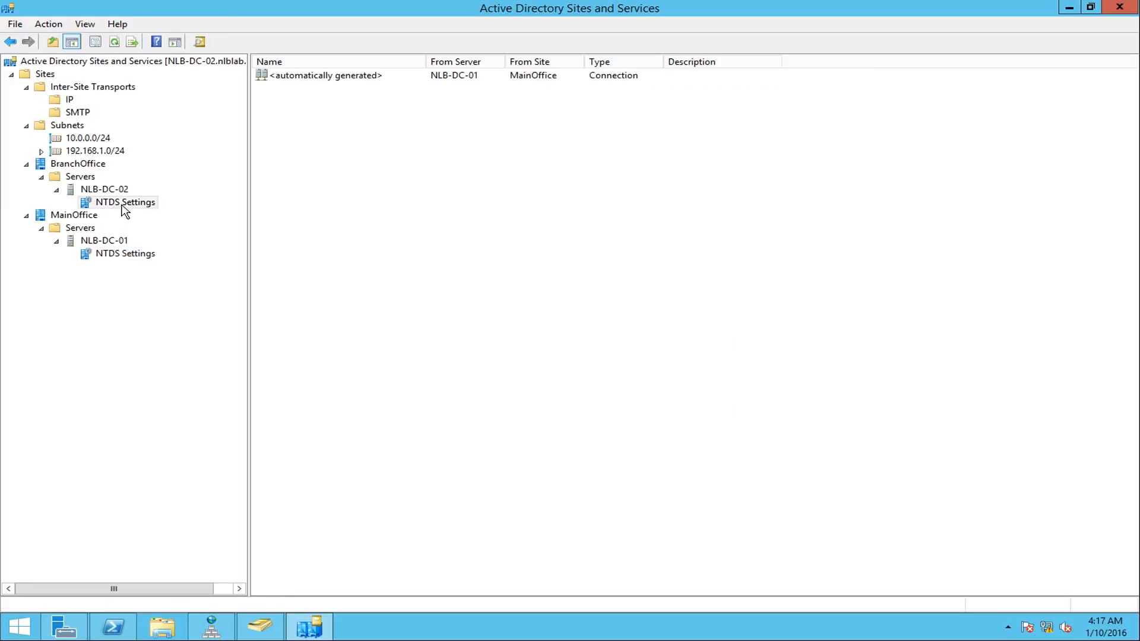
left_click(131, 256)
right_click(547, 274)
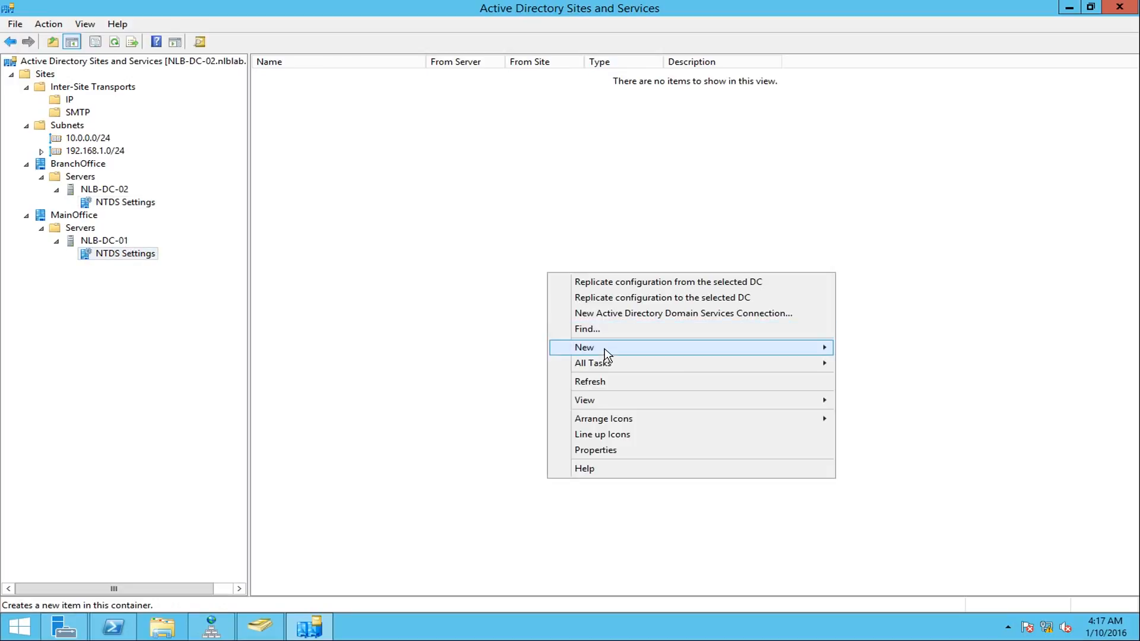
left_click(600, 382)
- In the NTDS Settings of NLB-DC-02, force immediate replication over the automatically generated connection from NLB-DC-01
left_click(123, 203)
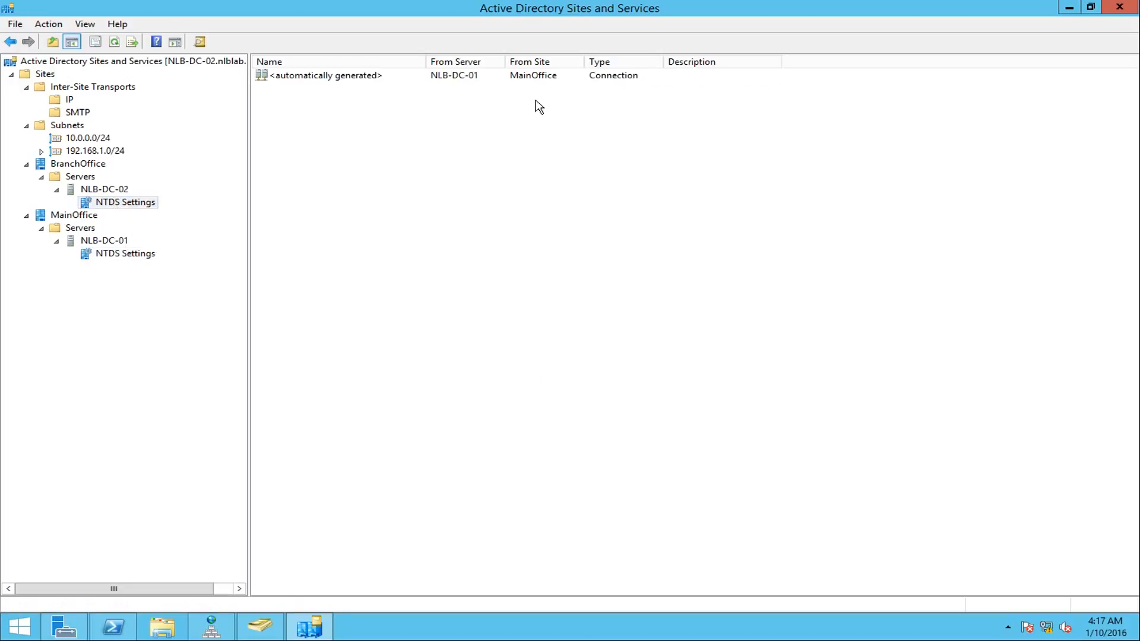
right_click(461, 79)
left_click(504, 105)
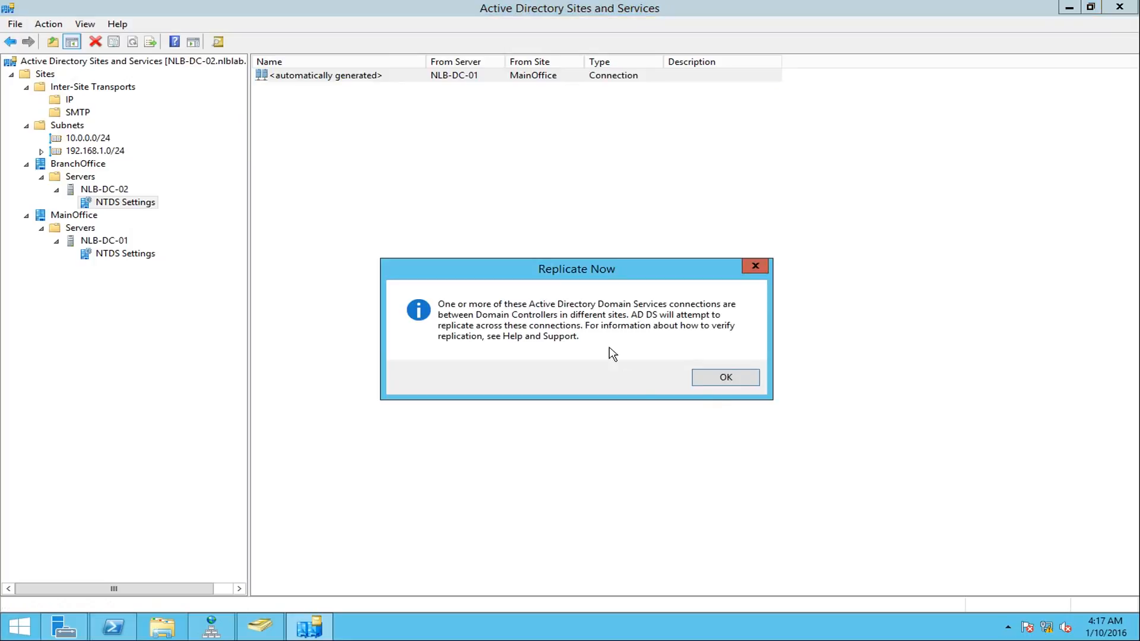
left_click(729, 374)
- Refresh the NTDS Settings of NLB-DC-01 again and select its connection from NLB-DC-02
left_click(128, 254)
right_click(586, 291)
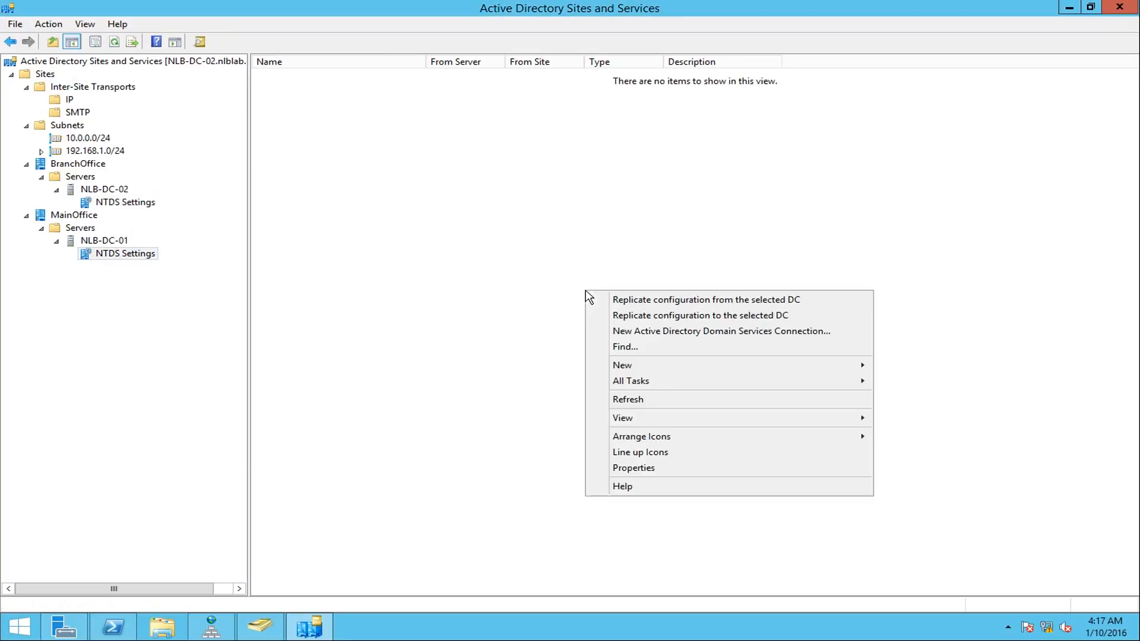
left_click(644, 399)
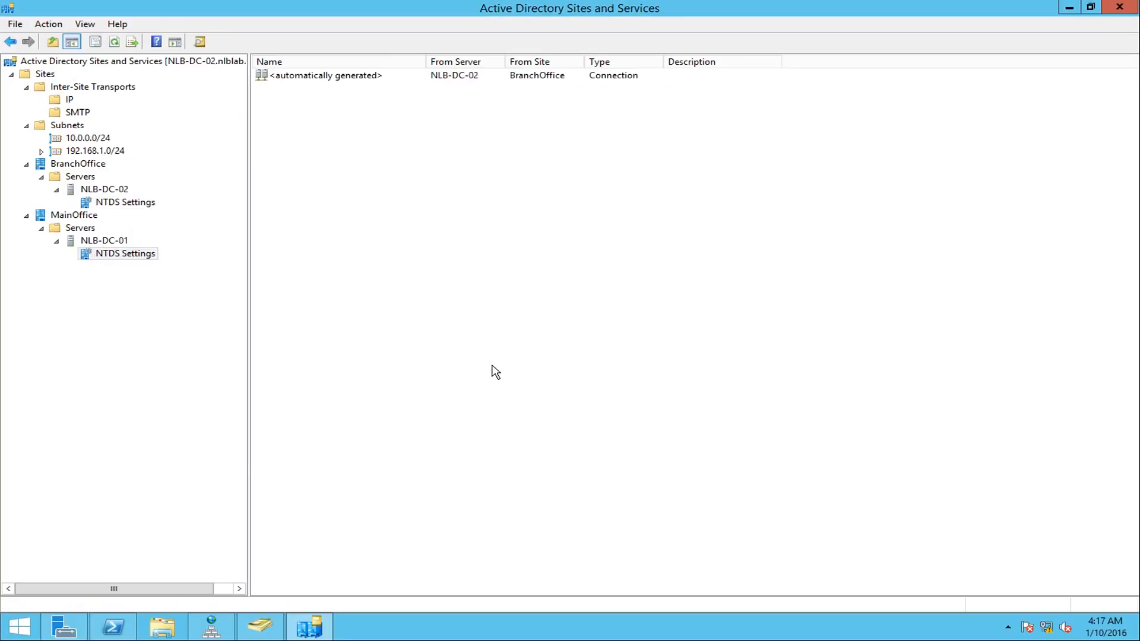
left_click(315, 80)
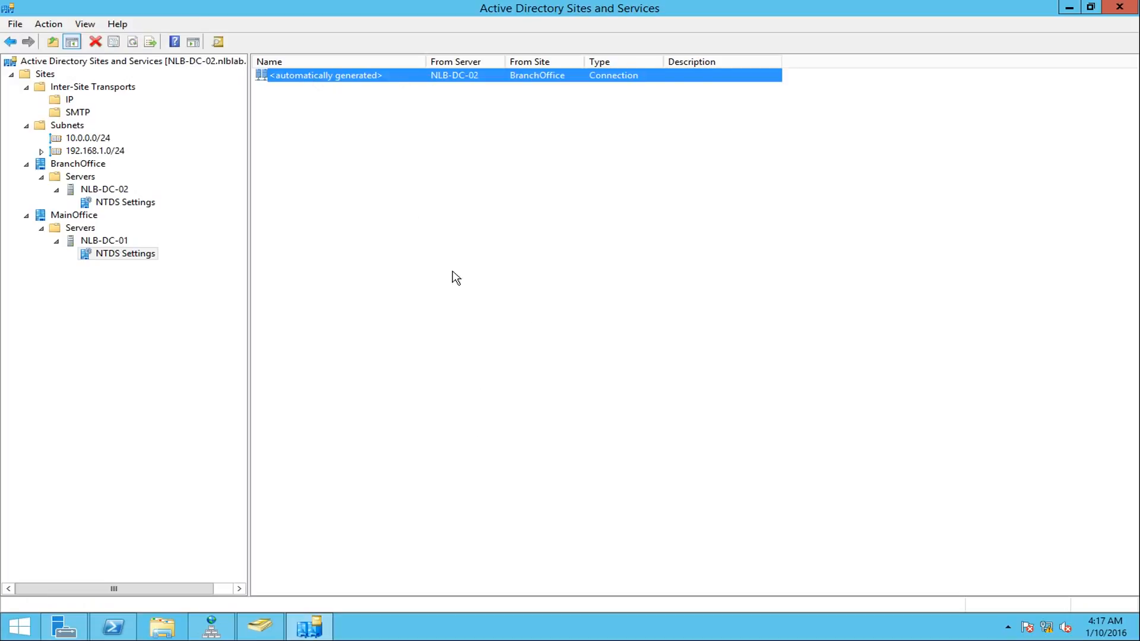
- Switch to Windows PowerShell on NLB-DC-02 and rerun repadmin /showrepl to check inbound replication from NLB-DC-01
left_click(116, 627)
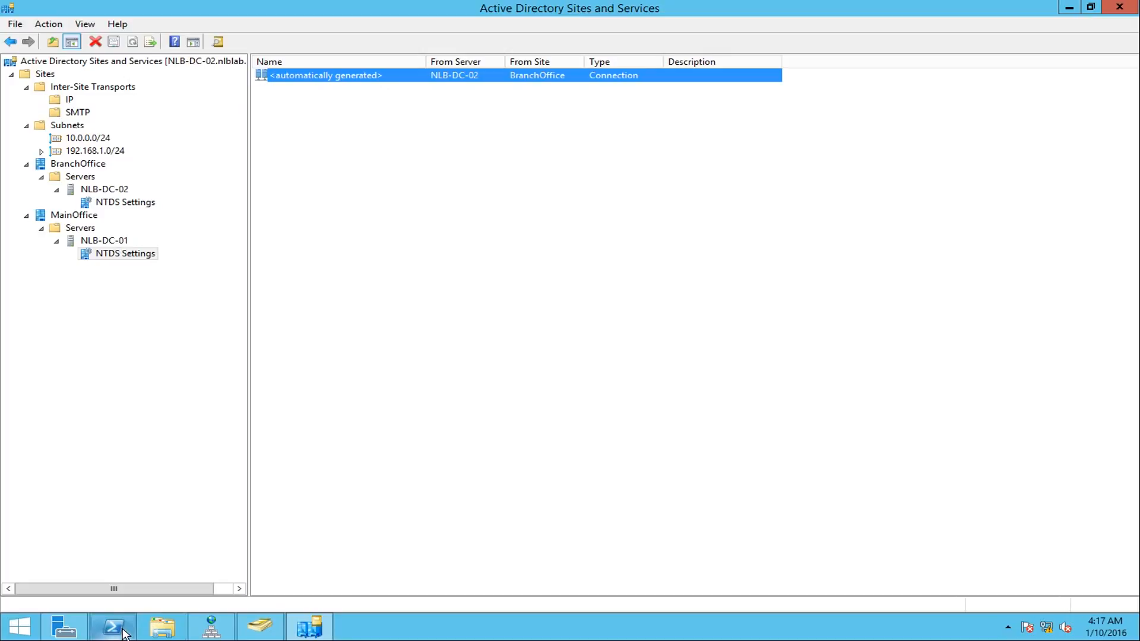
key("Up")
key("Return")
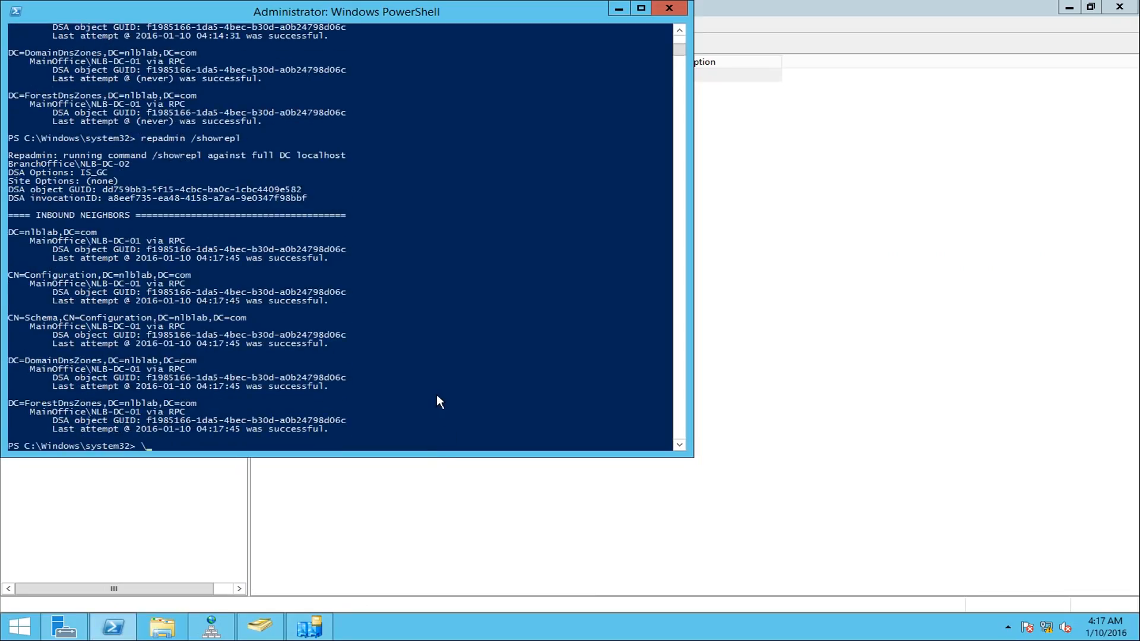
- Run repadmin /replsummary on NLB-DC-02 to check replication failures and deltas for both domain controllers
key("BackSpace")
type("repadmin /s")
key("BackSpace")
type("replsummary")
key("Return")
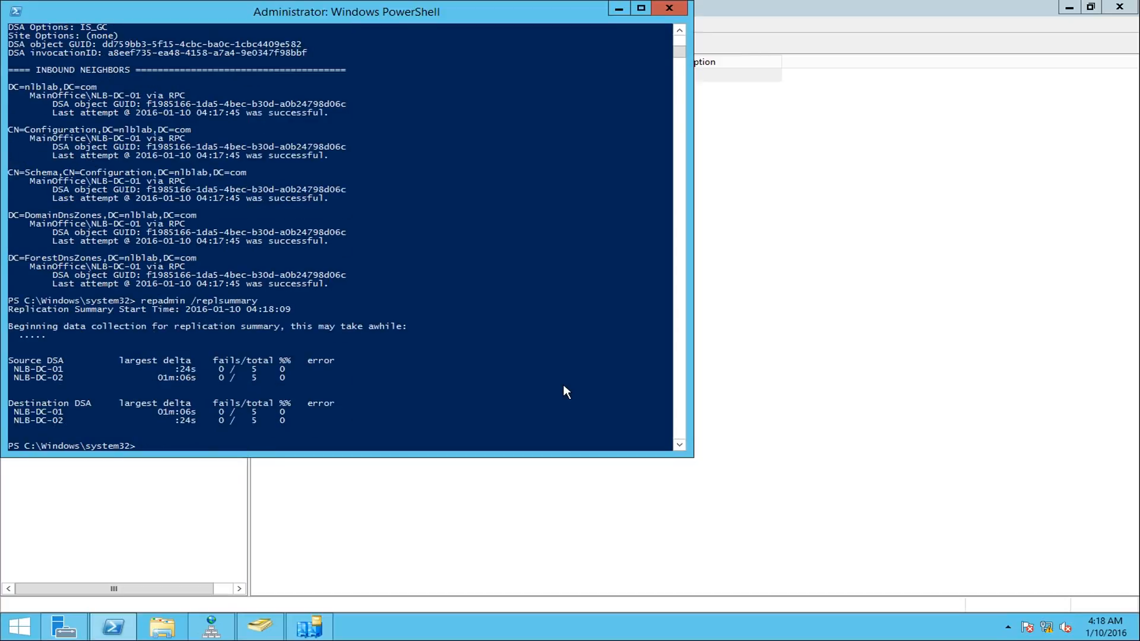
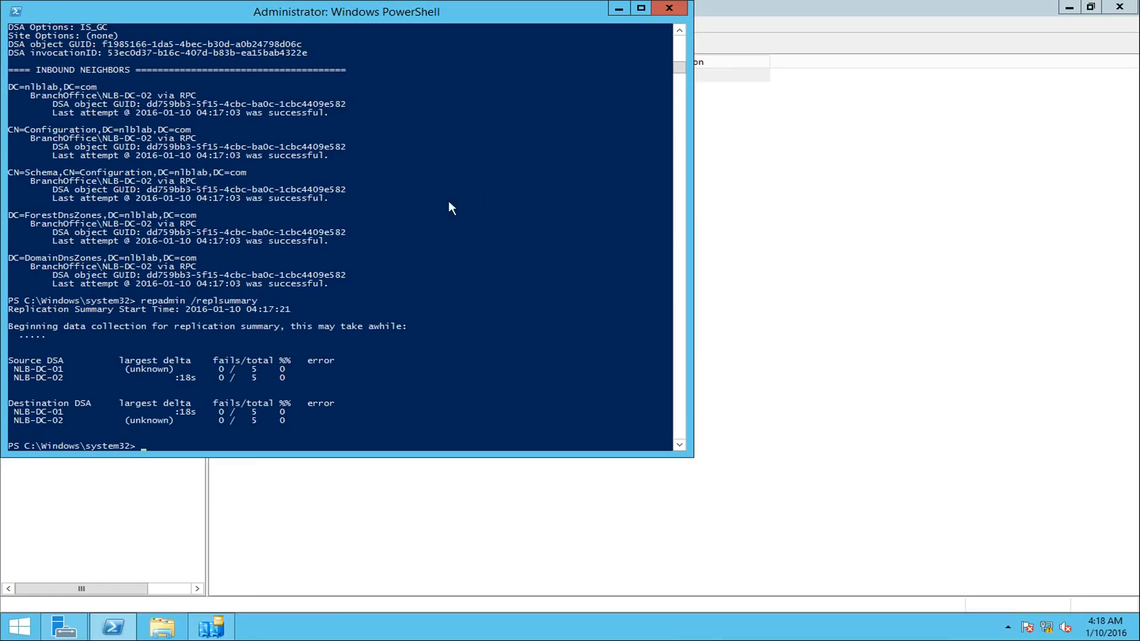
- Leave Windows PowerShell and open Active Directory Users and Computers from Server Manager
scroll(439, 221, "down", 1)
left_click(617, 12)
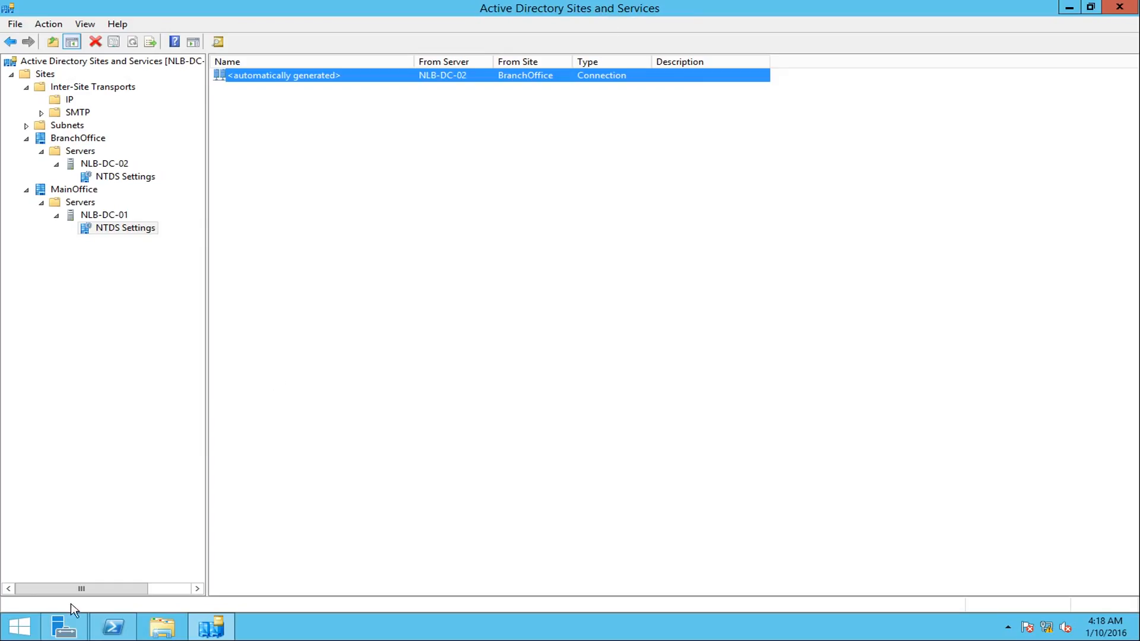
left_click(62, 626)
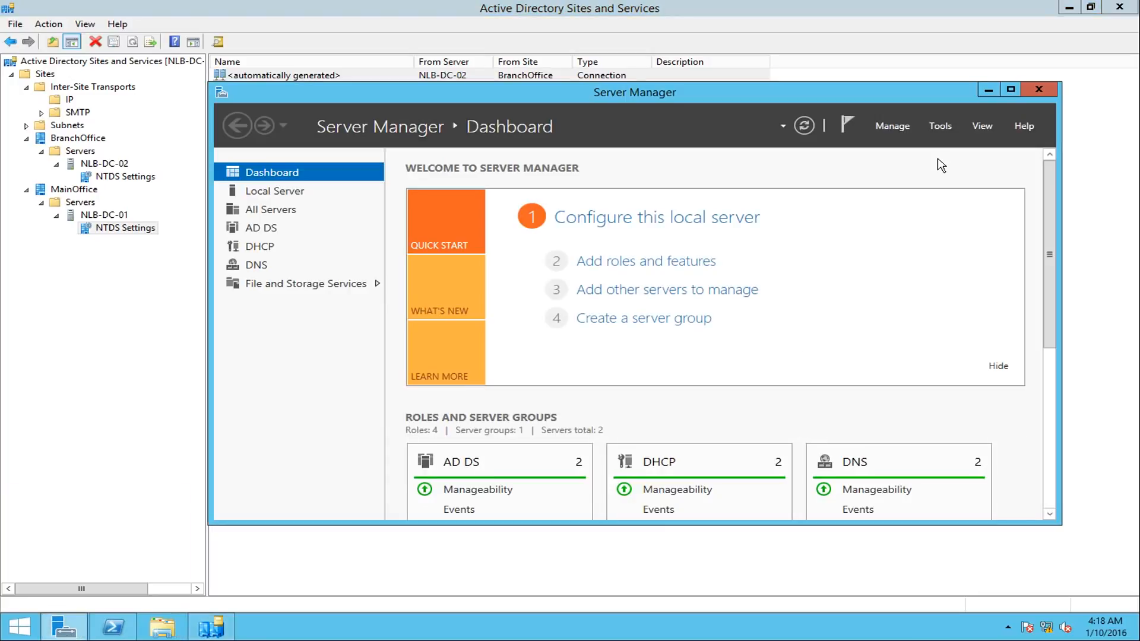
left_click(941, 126)
left_click(962, 208)
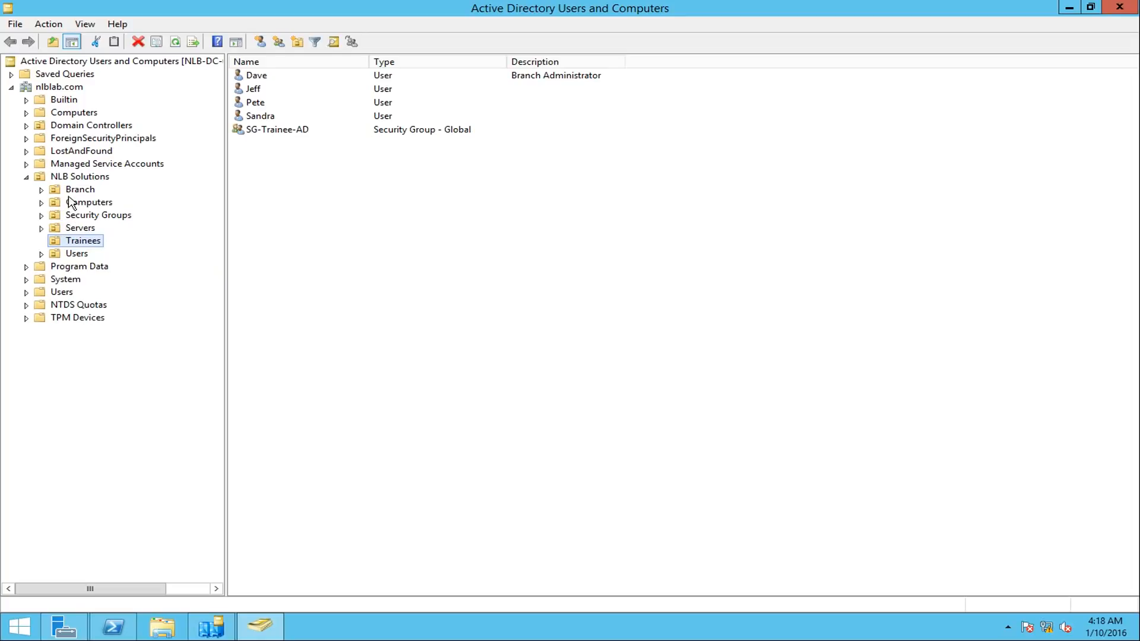
- Review the Branch, Computers, Security Groups, Servers, Users and Trainees OUs under NLB Solutions, and return to Active Directory Sites and Services
left_click(76, 190)
left_click(86, 203)
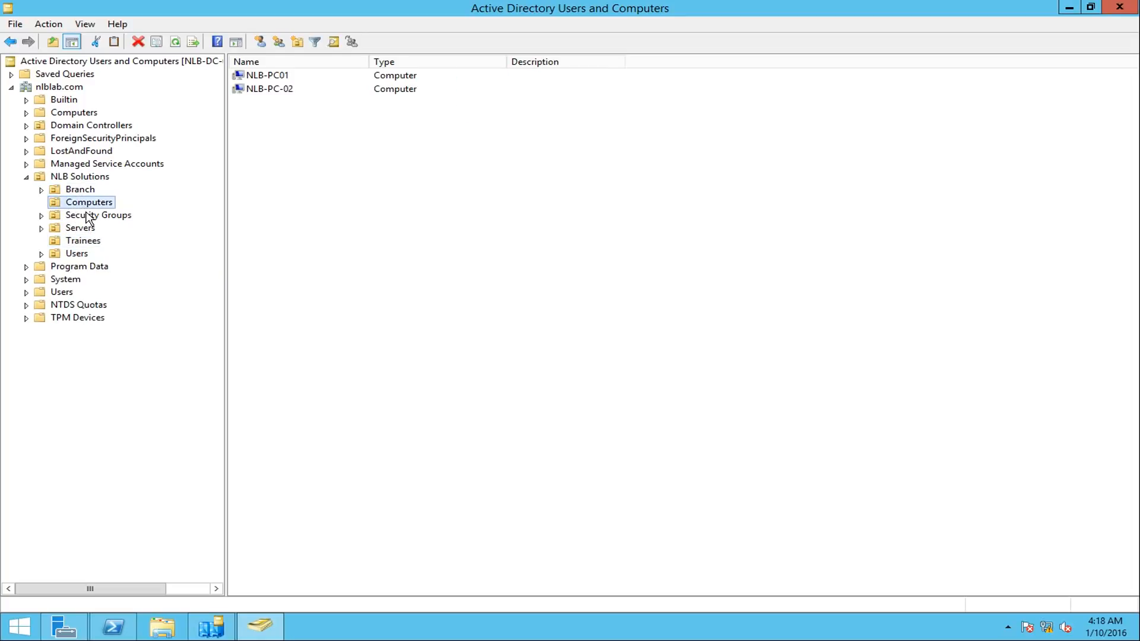
left_click(87, 216)
left_click(88, 228)
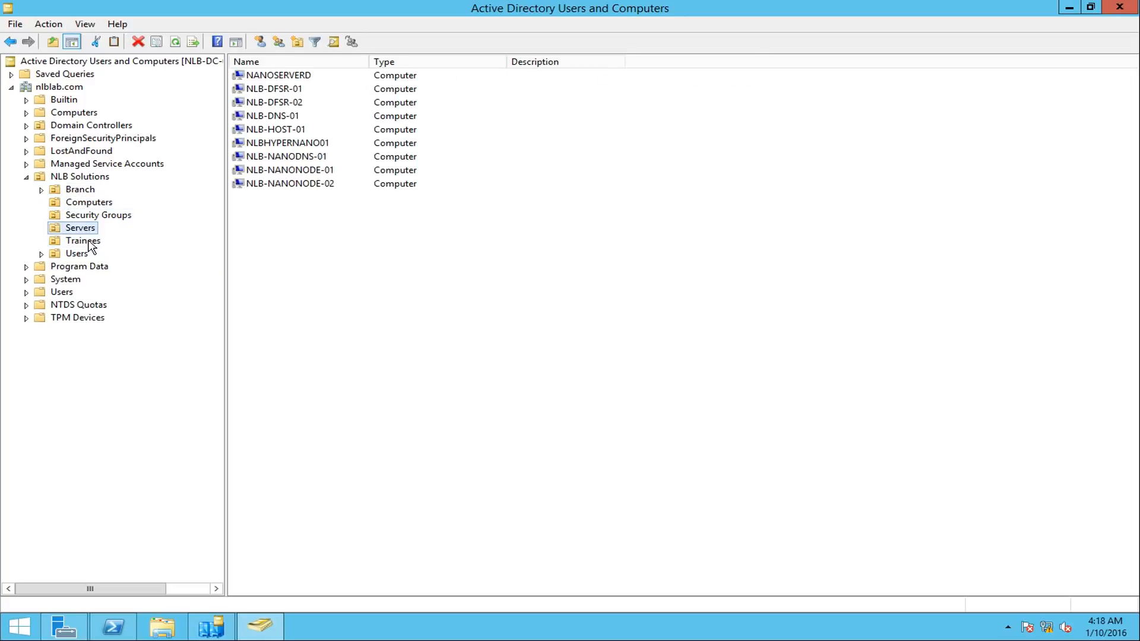
left_click(88, 244)
left_click(88, 256)
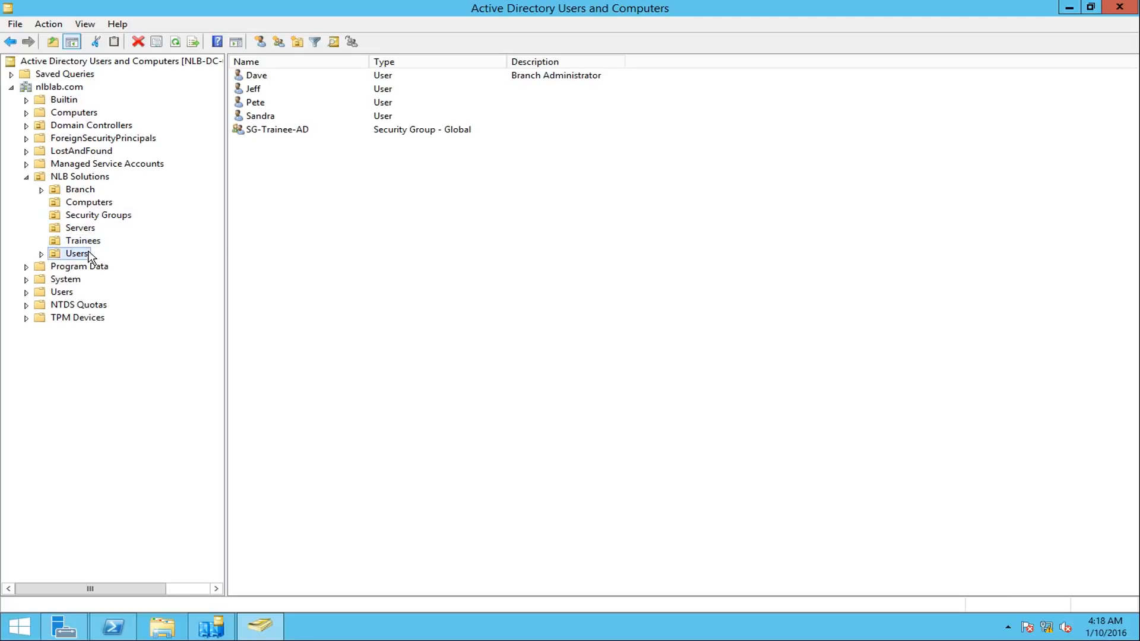
left_click(100, 241)
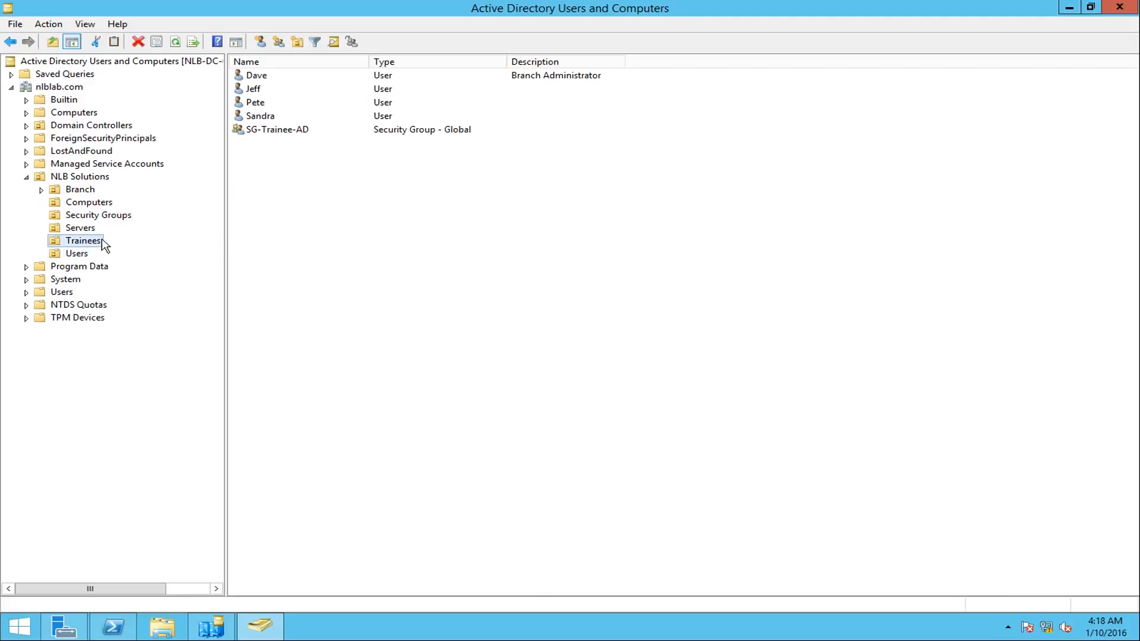
left_click(1068, 7)
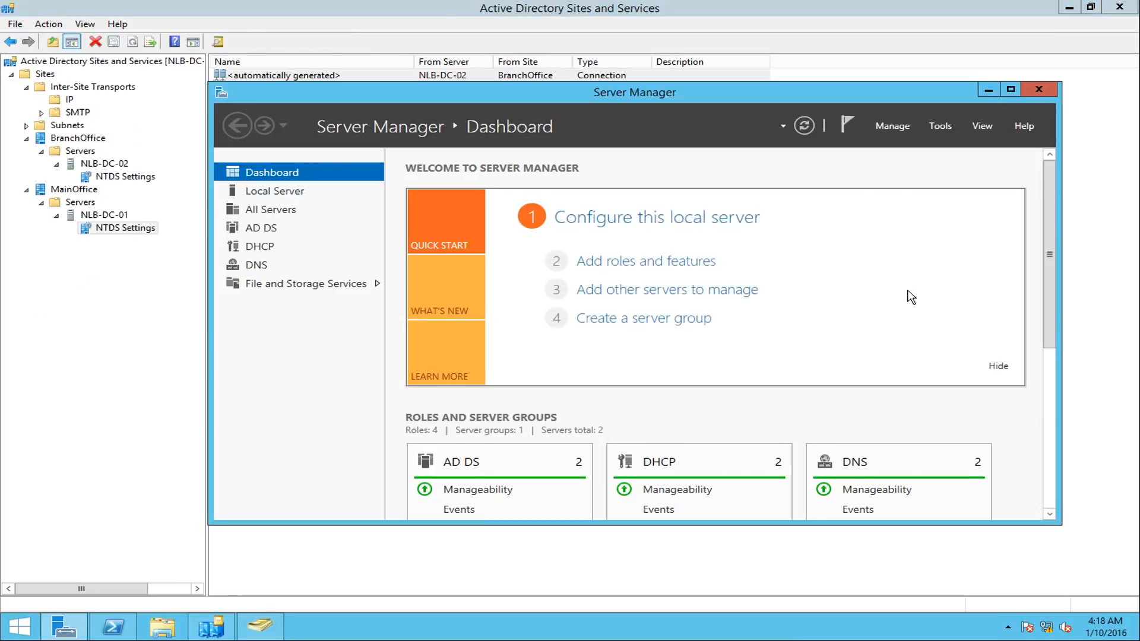
left_click(988, 90)
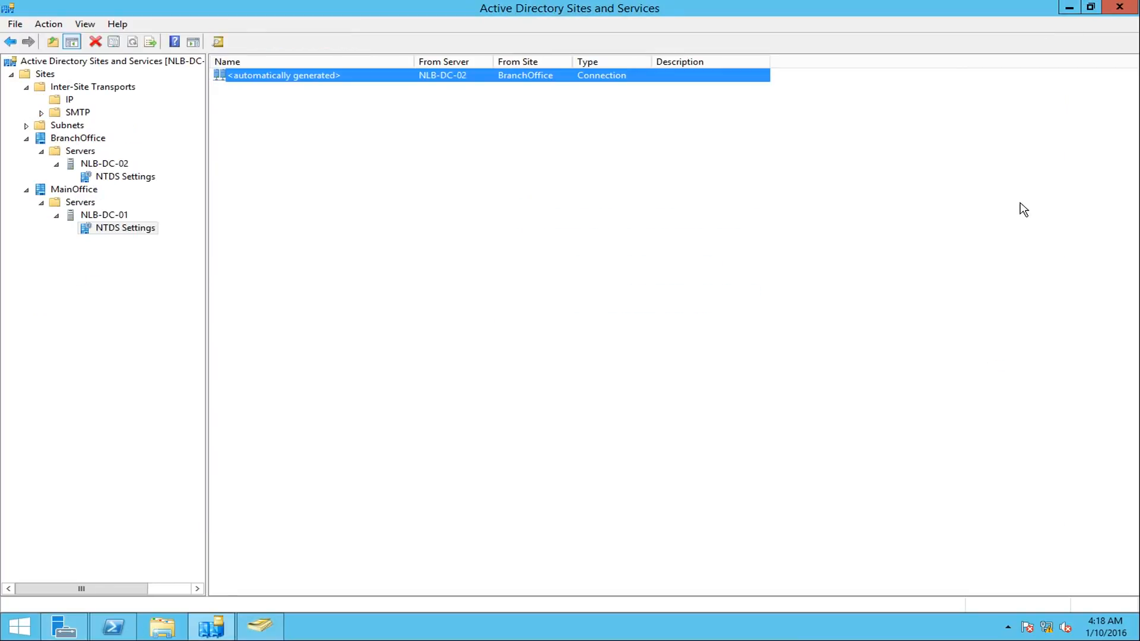